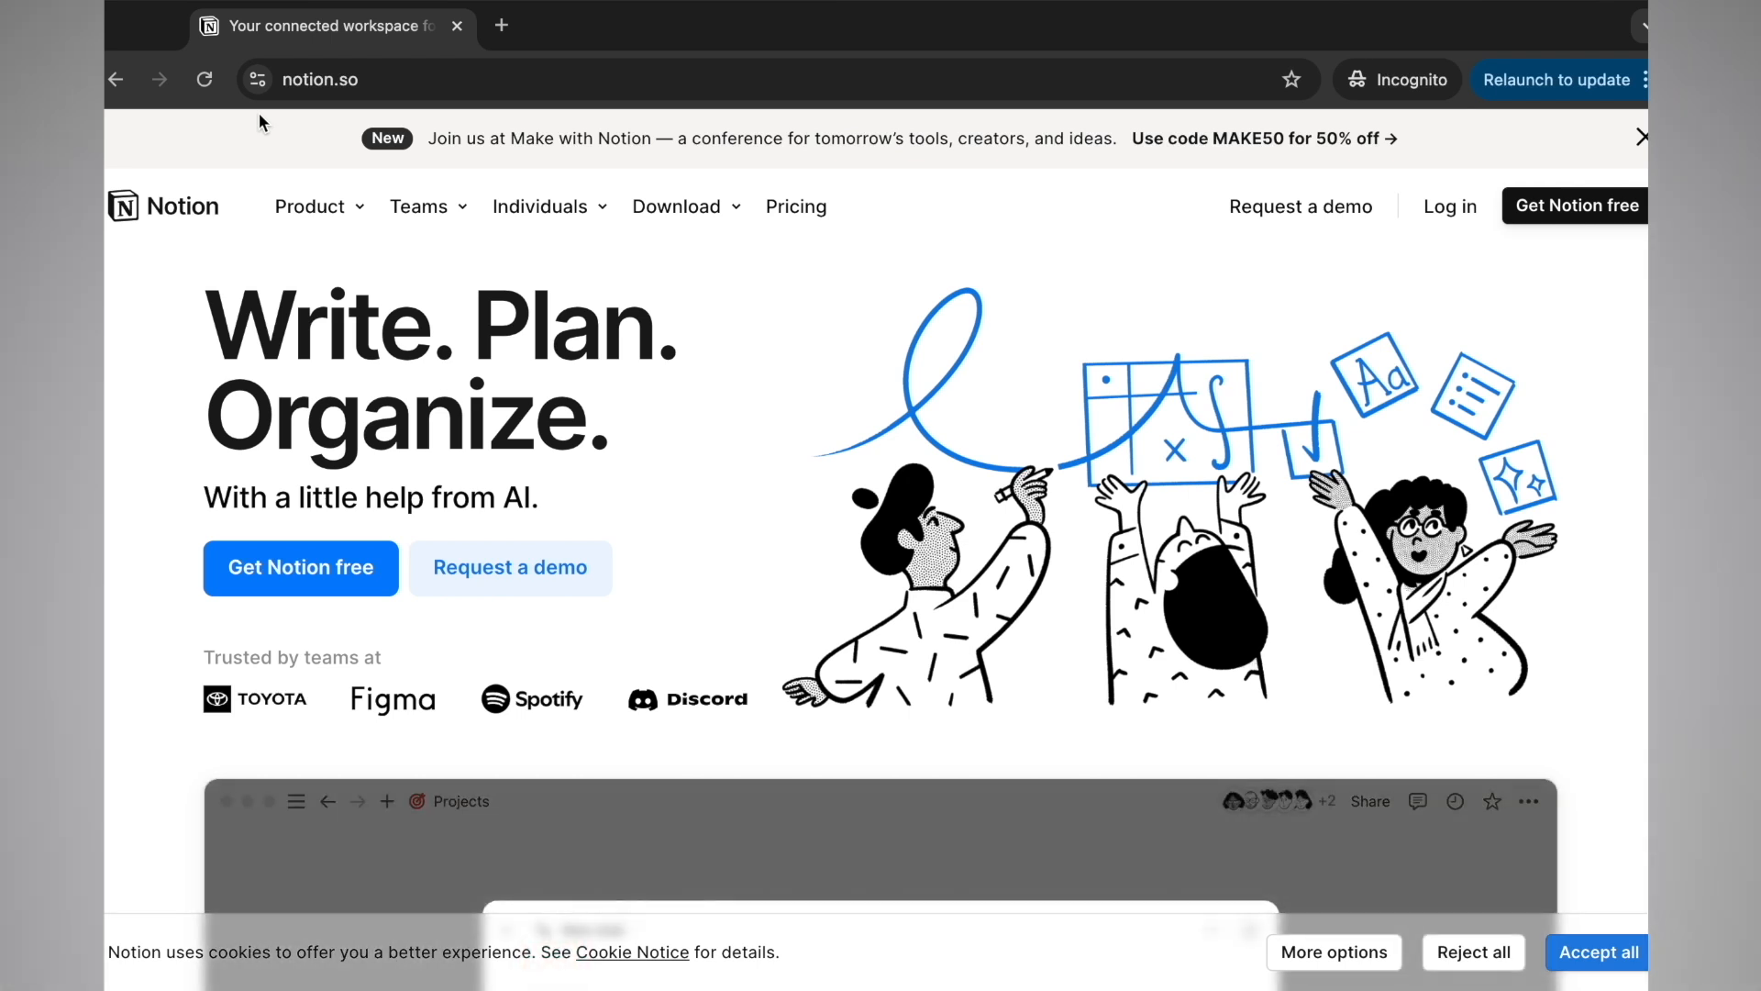
# Open the Product dropdown on Notion's homepage, listing AI, Docs, Wikis, Projects, Calendar, Sites and Templates
pyautogui.moveTo(343, 7)
pyautogui.click(352, 81)
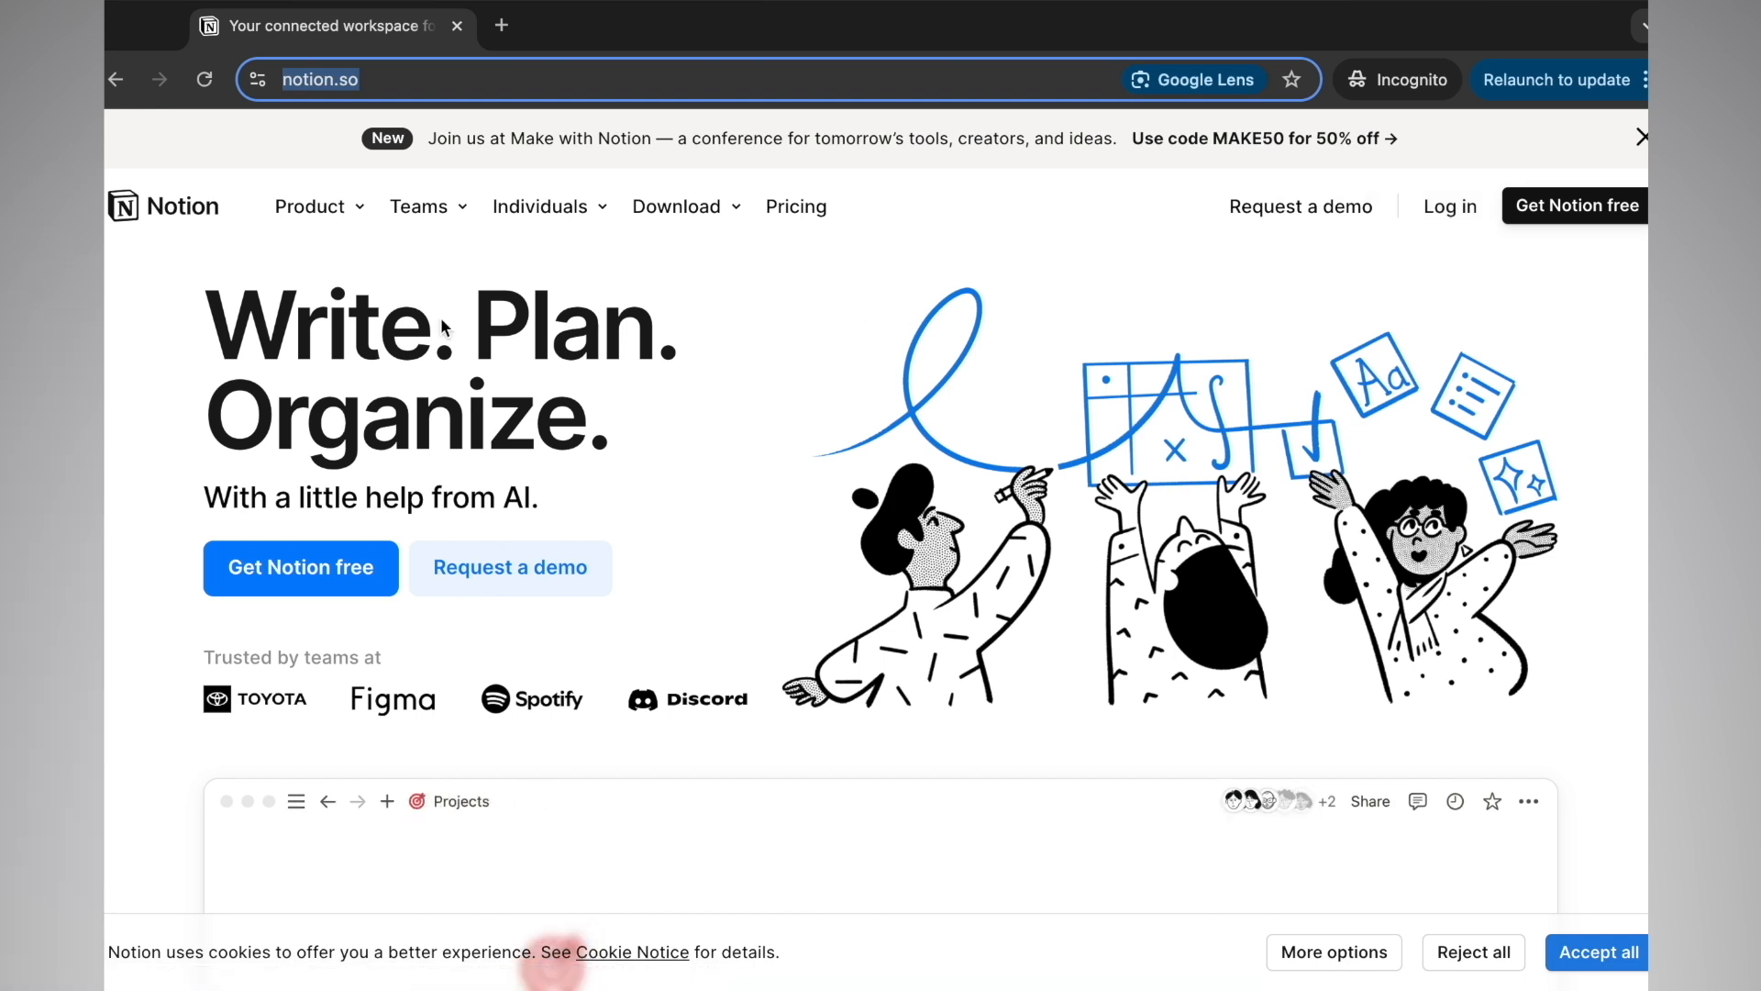
pyautogui.moveTo(333, 228)
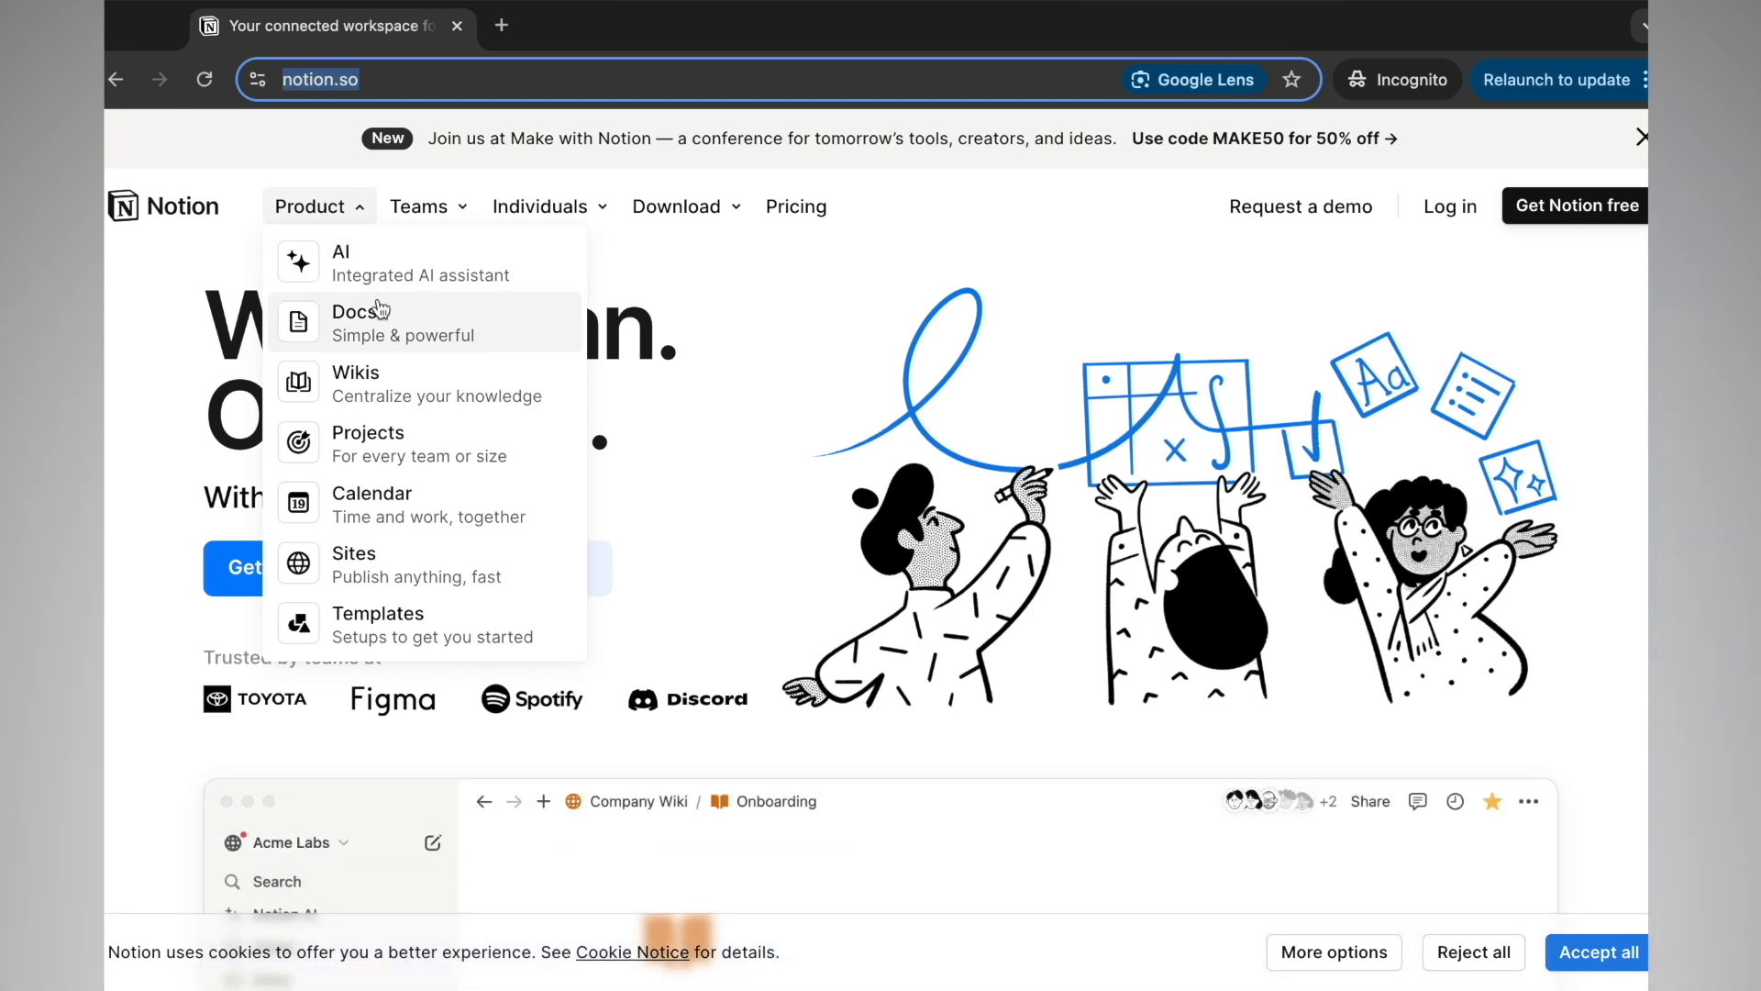
# Go to the Docs product page and browse its Design system template and content block types
pyautogui.click(376, 312)
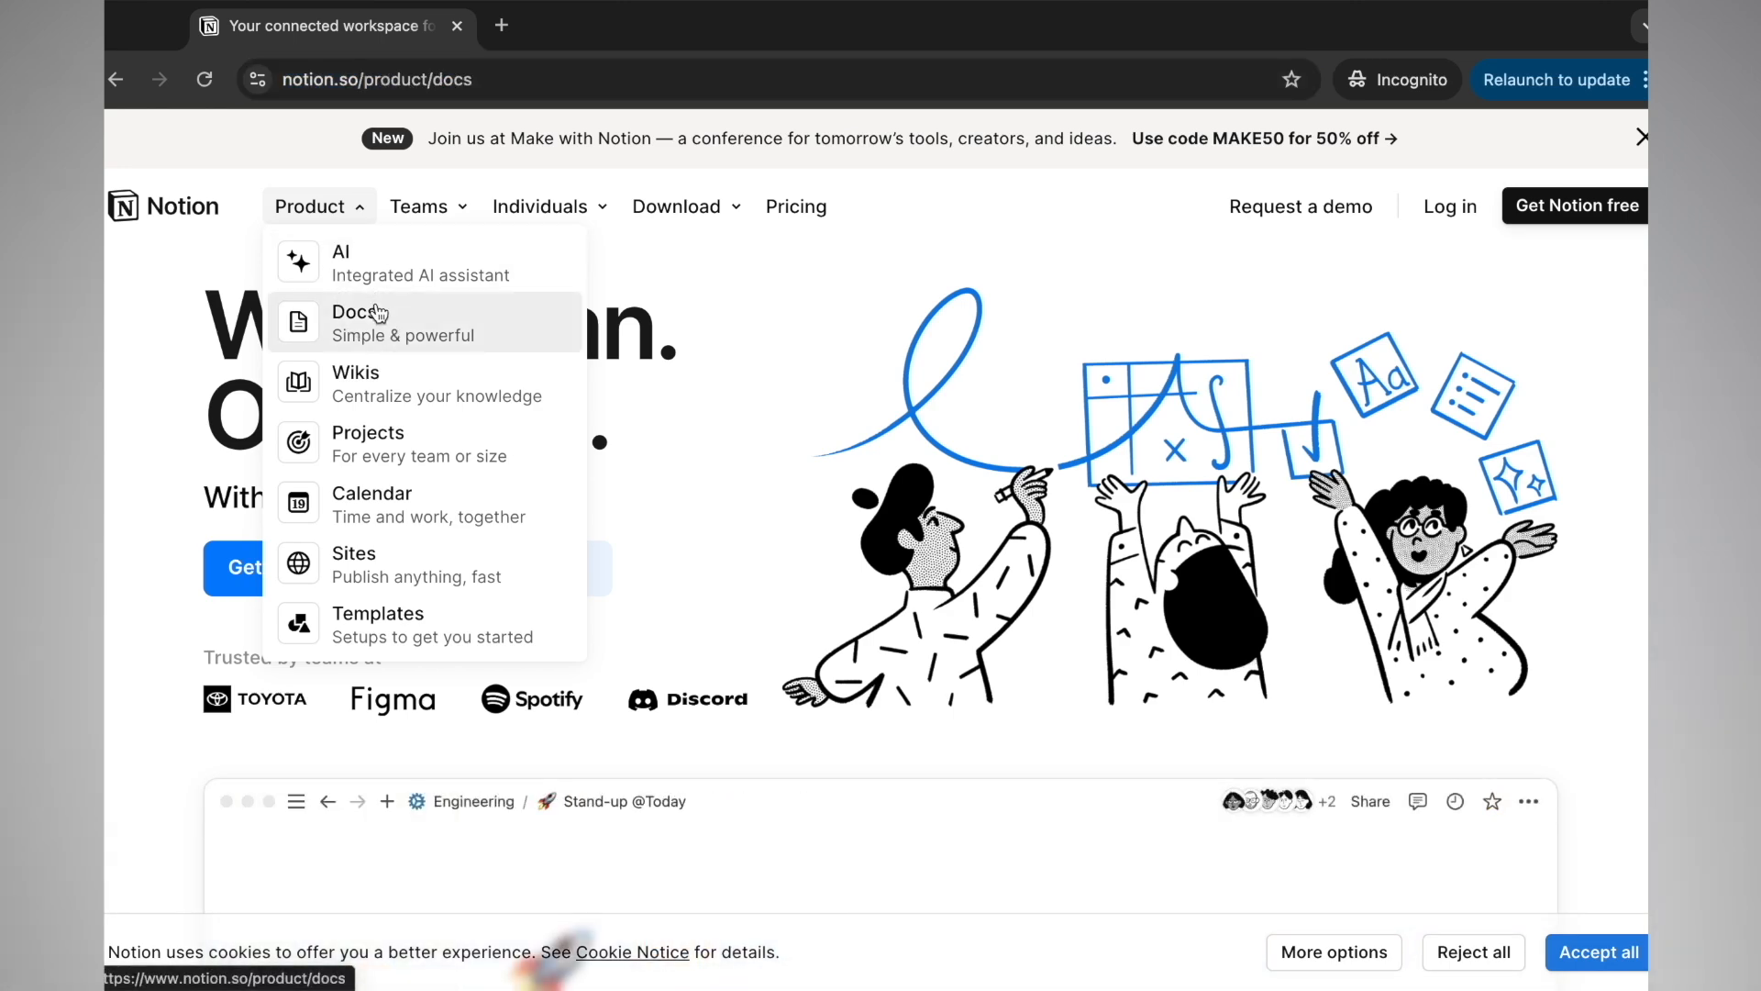
pyautogui.scroll(-5, 464, 449)
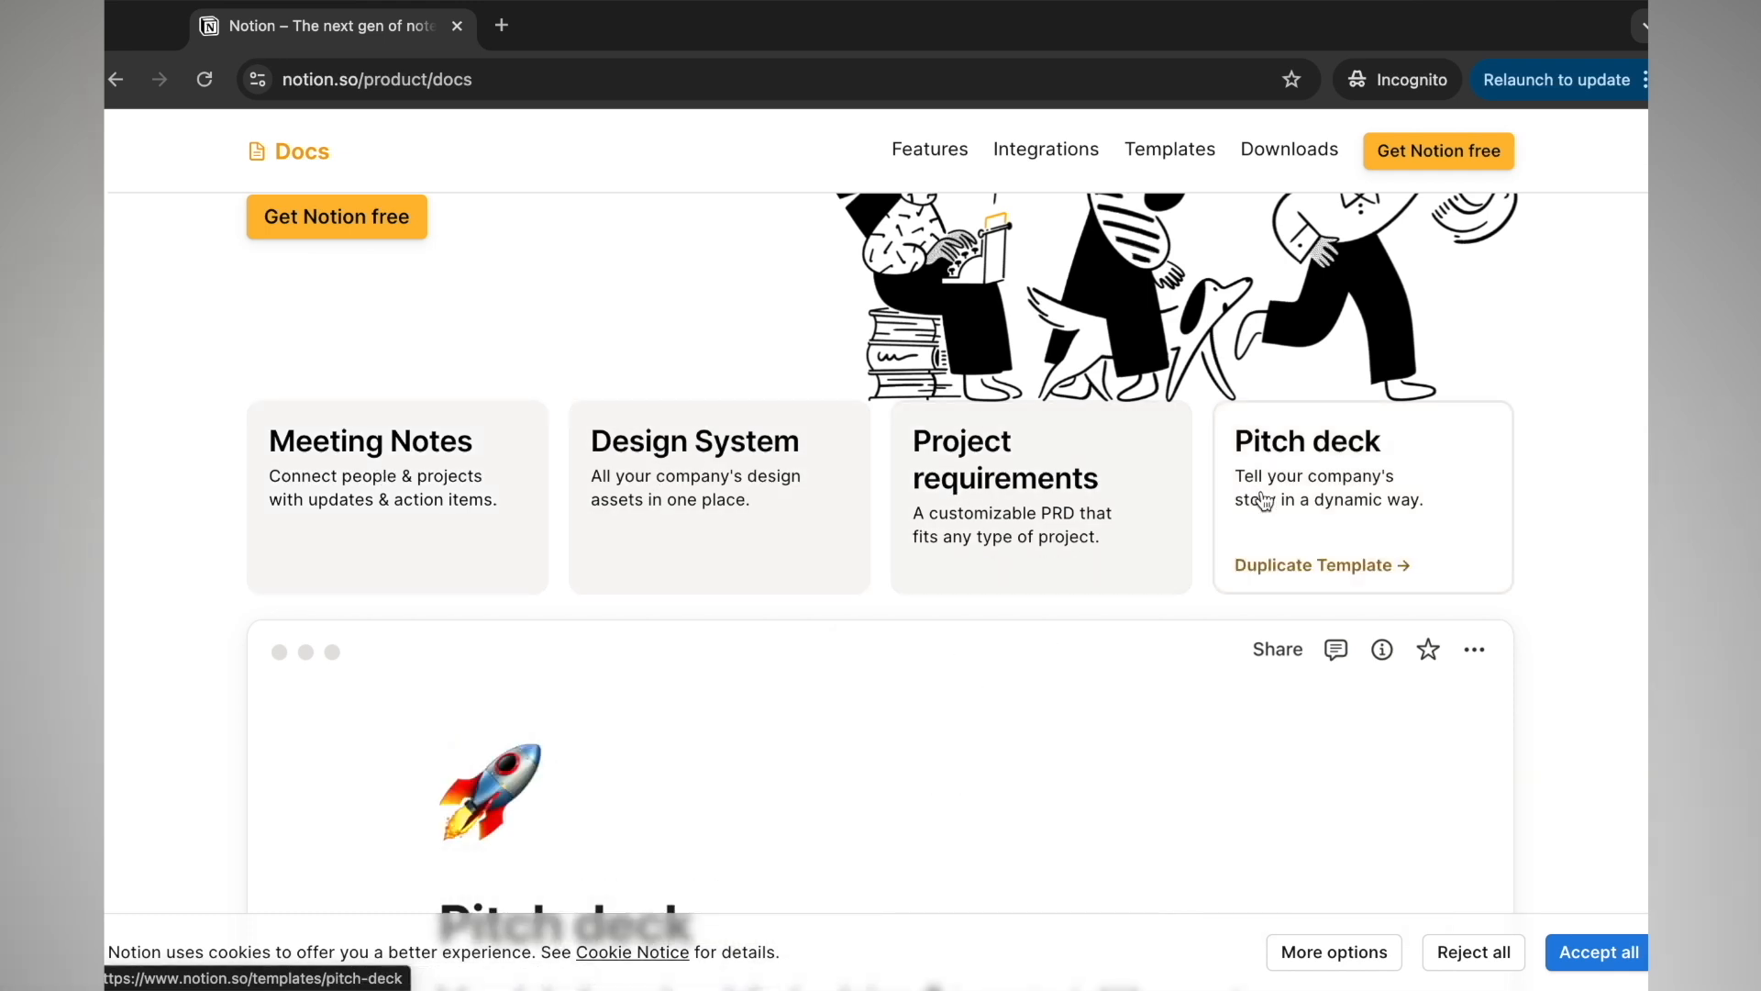
pyautogui.scroll(-3, 844, 549)
pyautogui.scroll(-7, 844, 549)
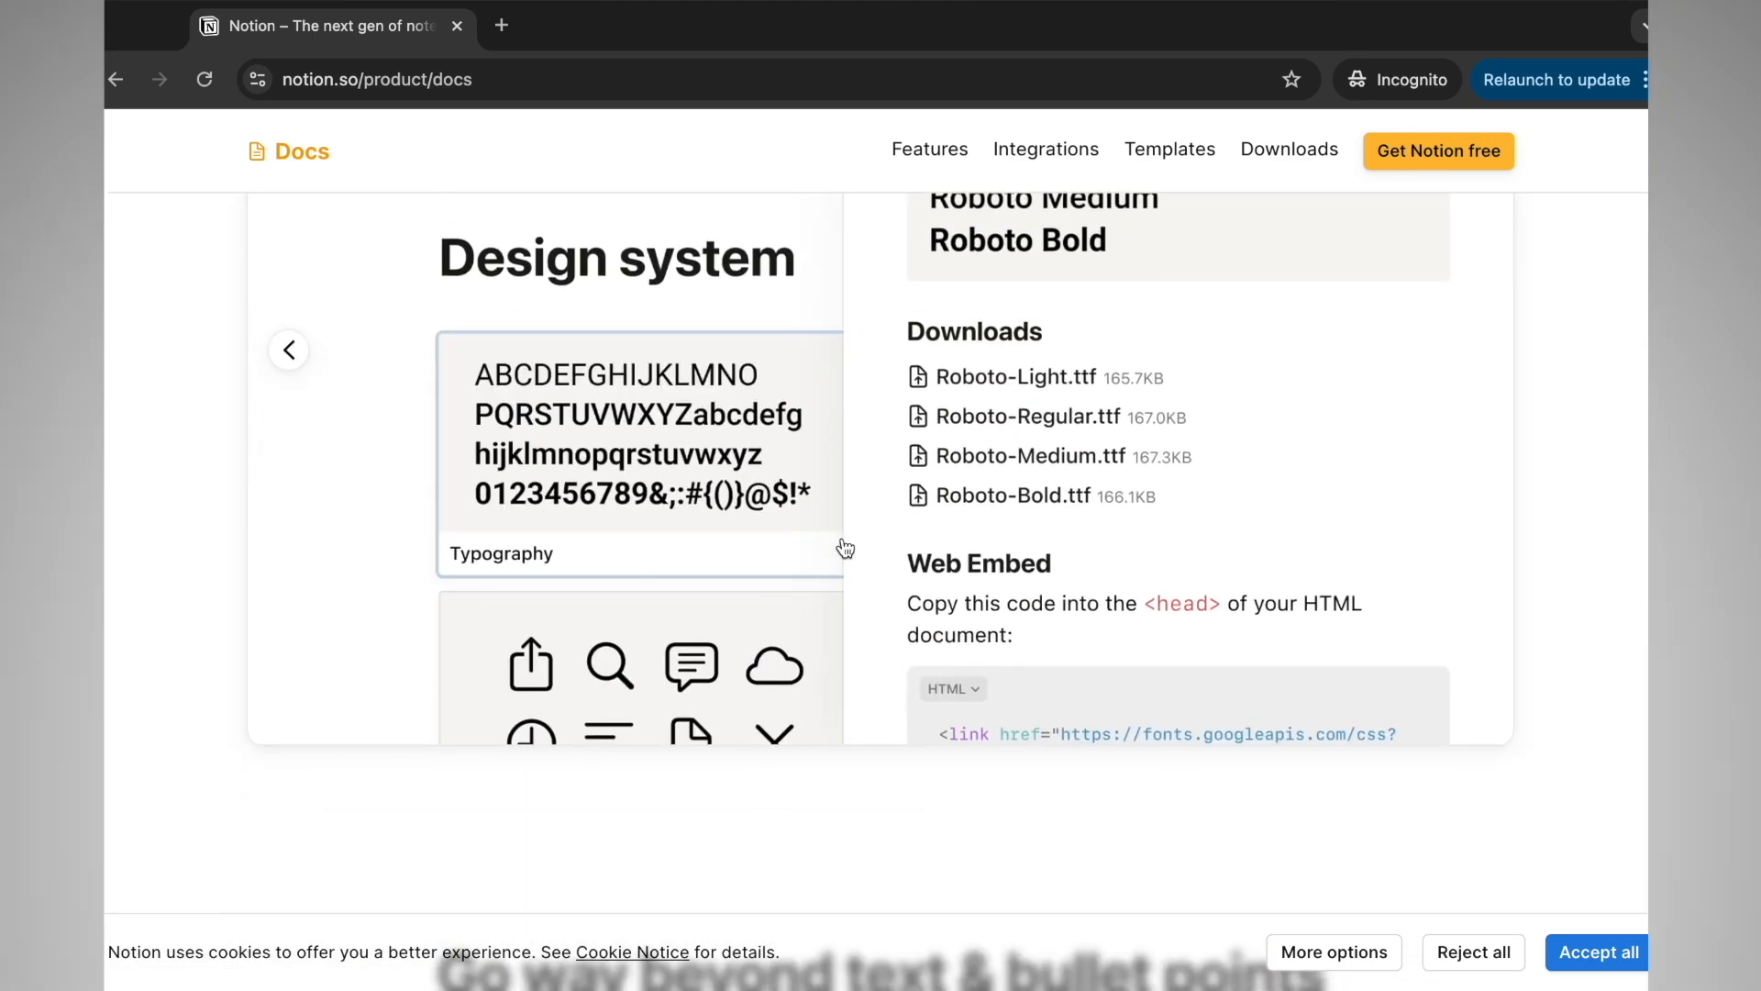
pyautogui.scroll(-1, 845, 549)
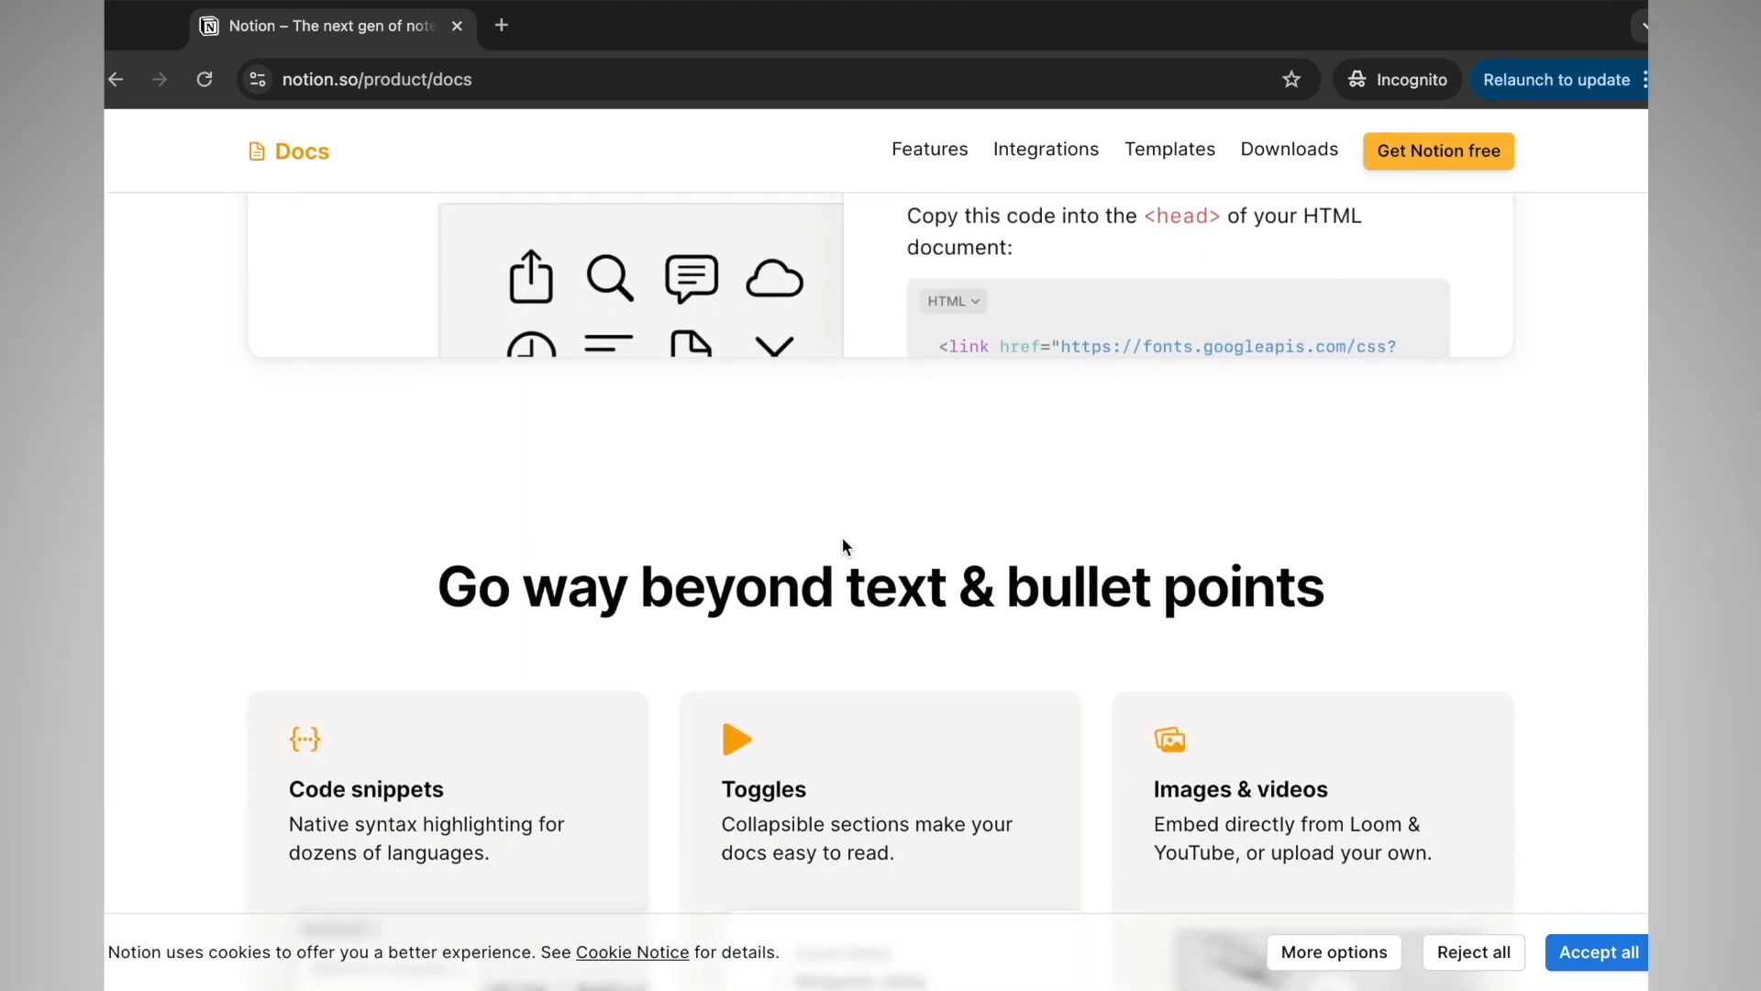
pyautogui.scroll(-3, 729, 596)
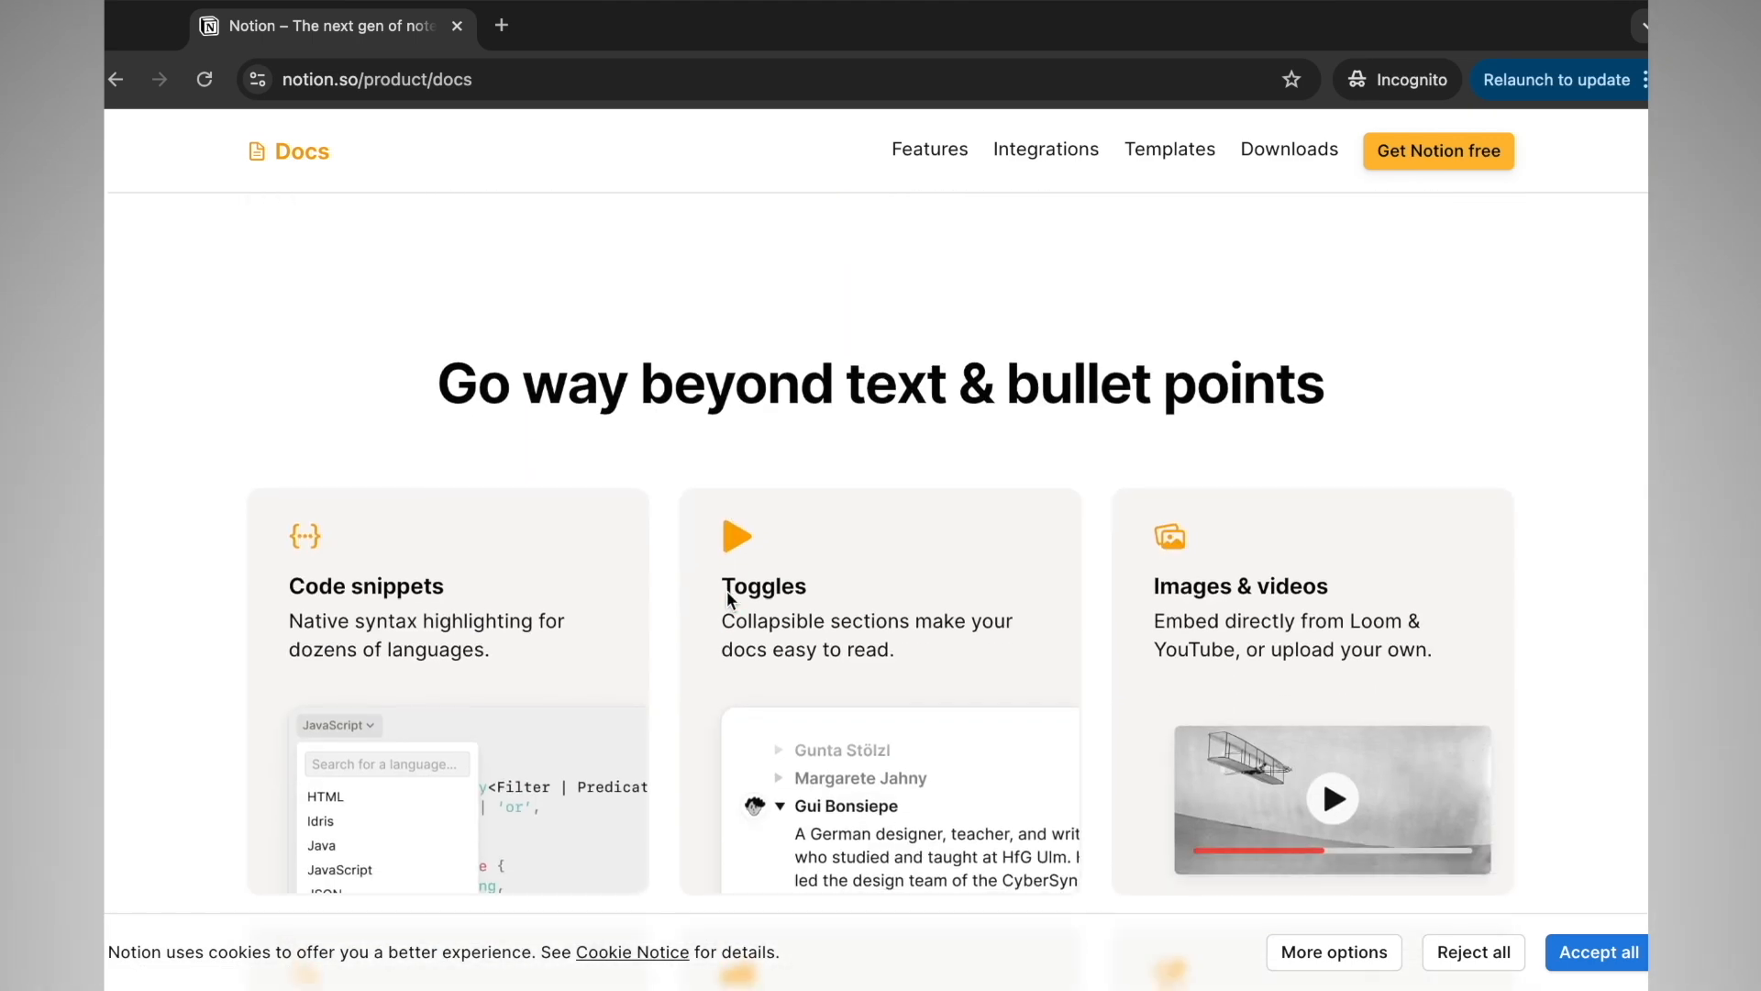
pyautogui.scroll(-1, 727, 599)
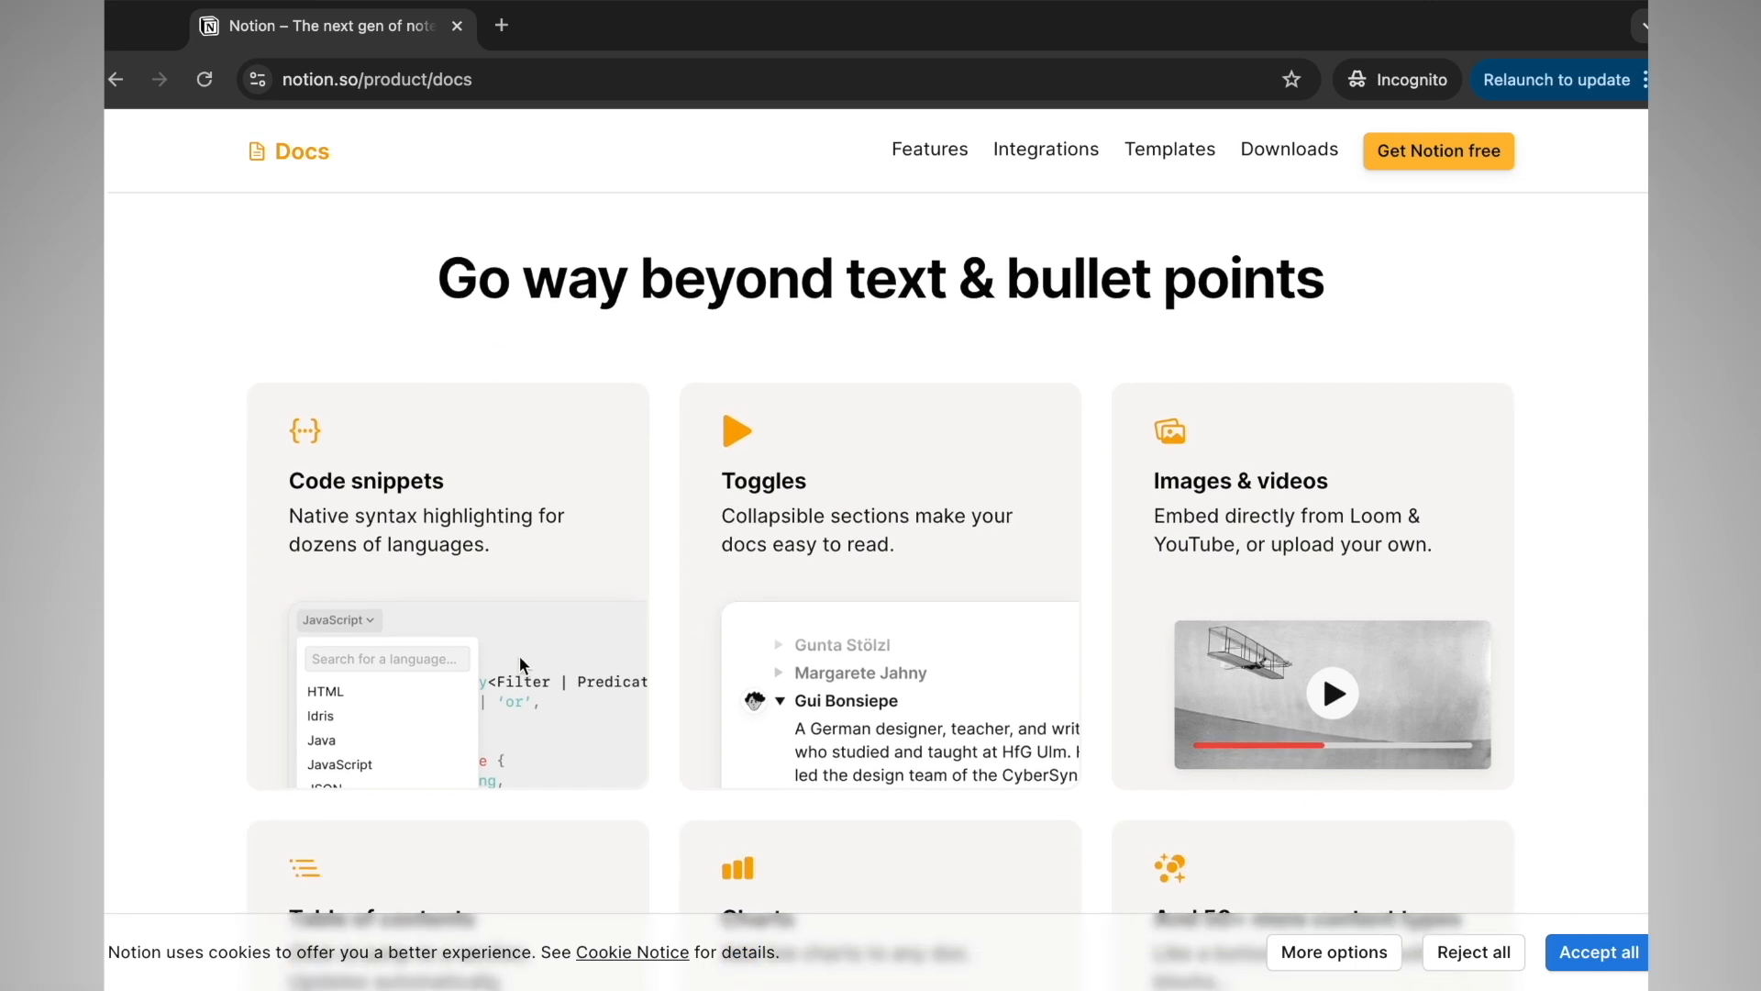
pyautogui.scroll(-6, 719, 579)
pyautogui.scroll(-1, 719, 579)
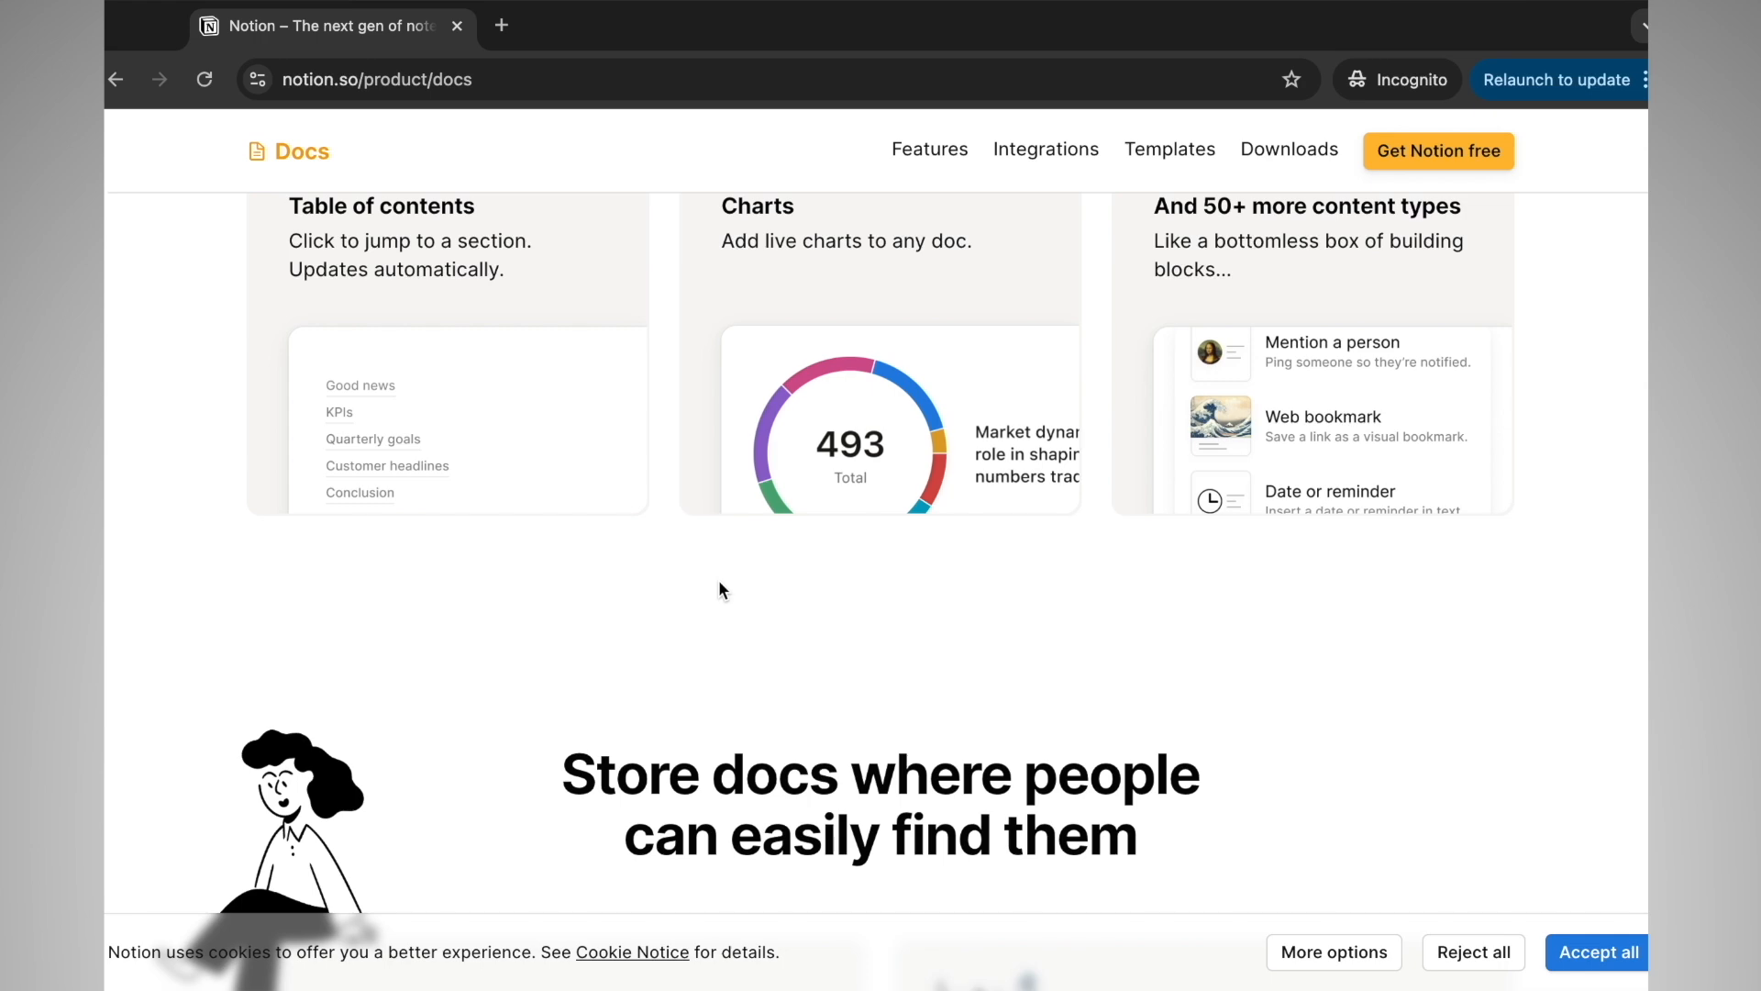
pyautogui.scroll(-10, 832, 438)
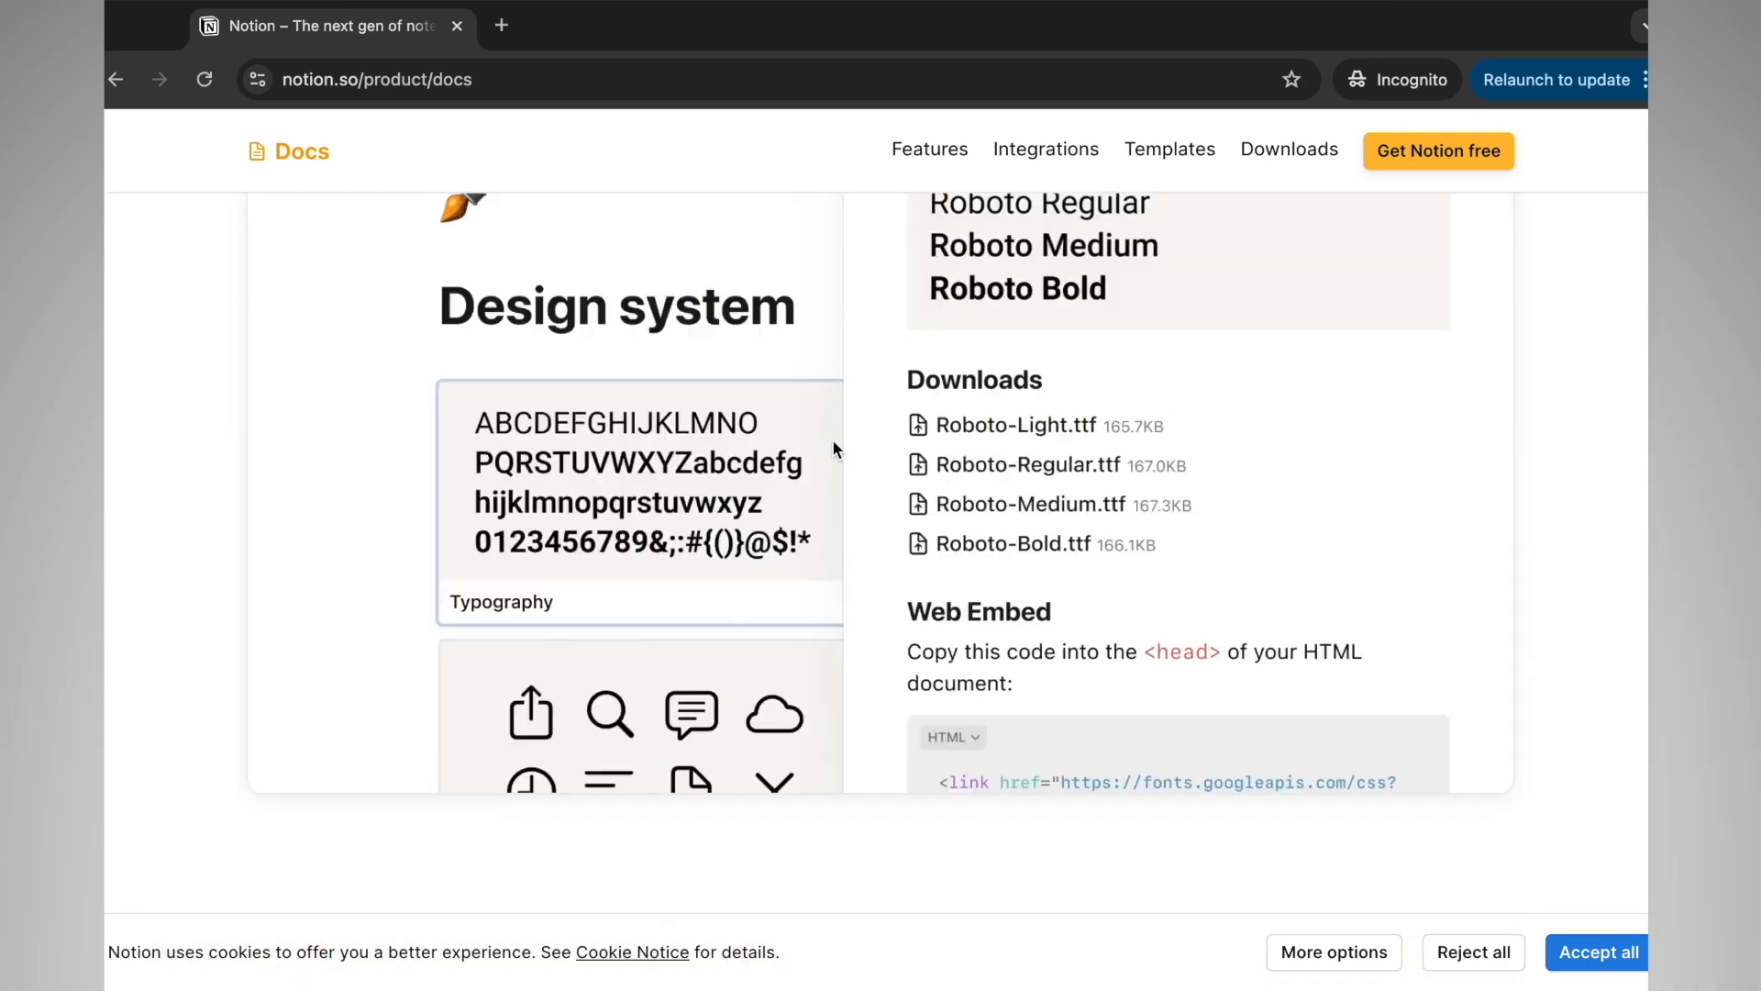
pyautogui.scroll(5, 833, 439)
# Open the Meeting Notes template card and preview its Weekly Sync 05-31-2019 page
pyautogui.click(452, 609)
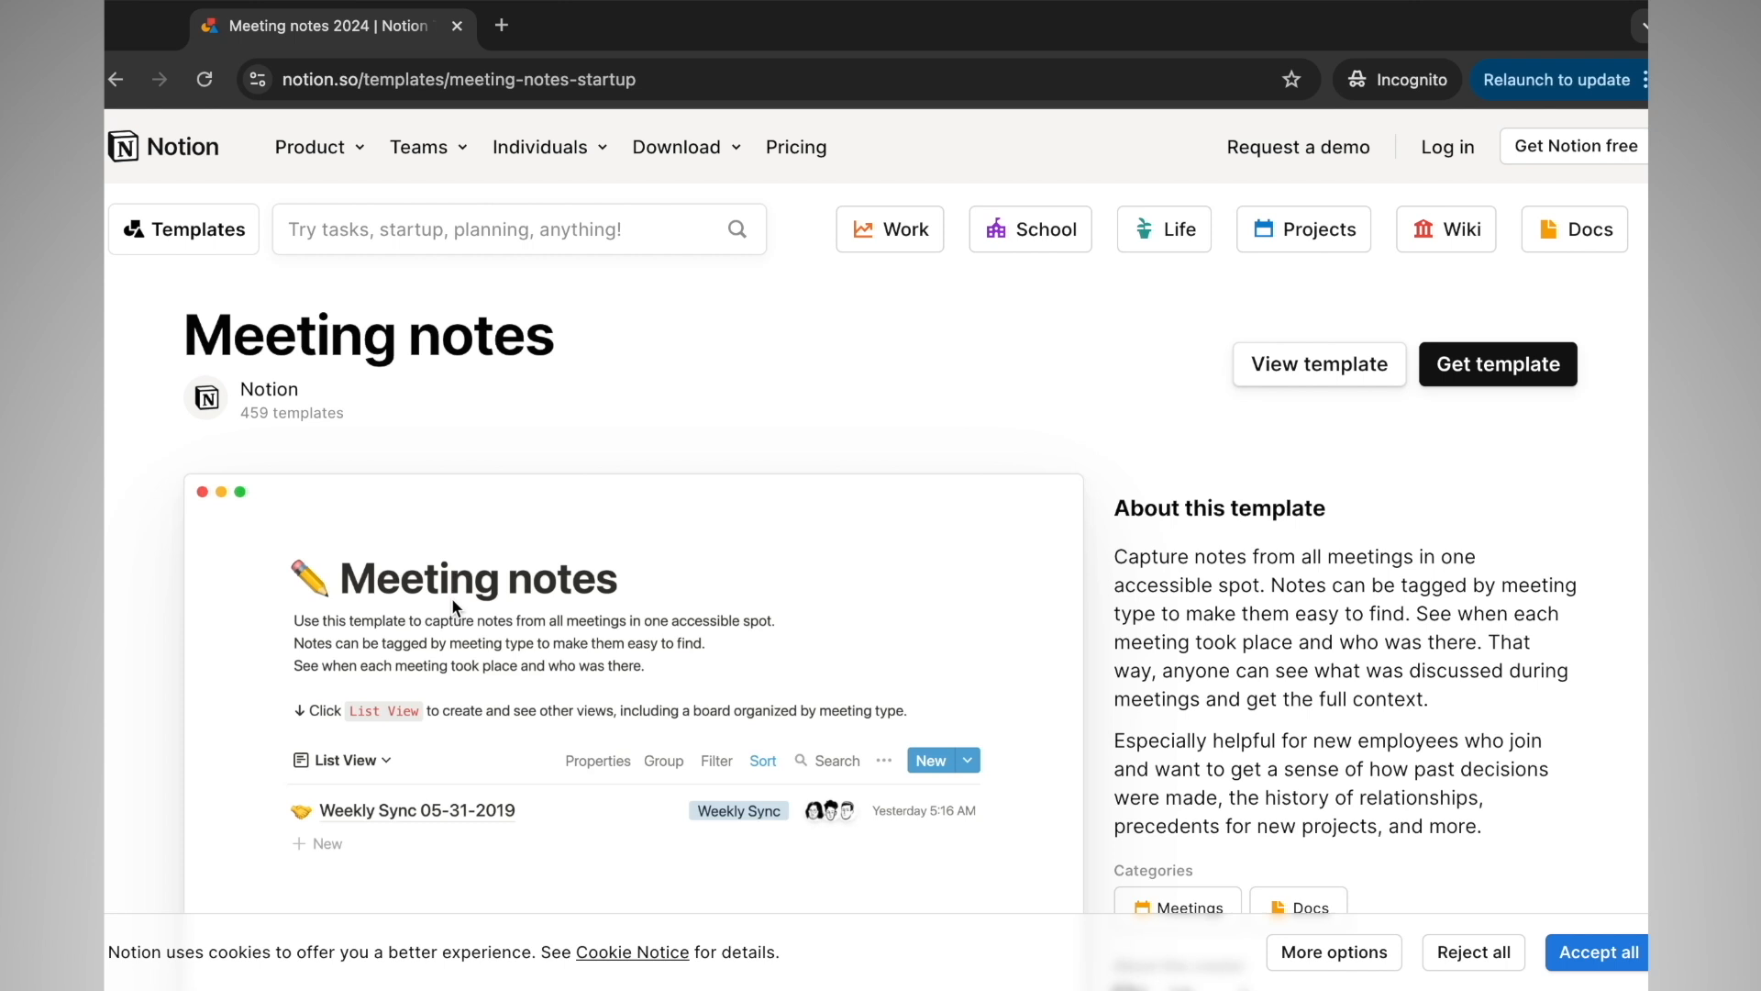
pyautogui.scroll(-2, 452, 598)
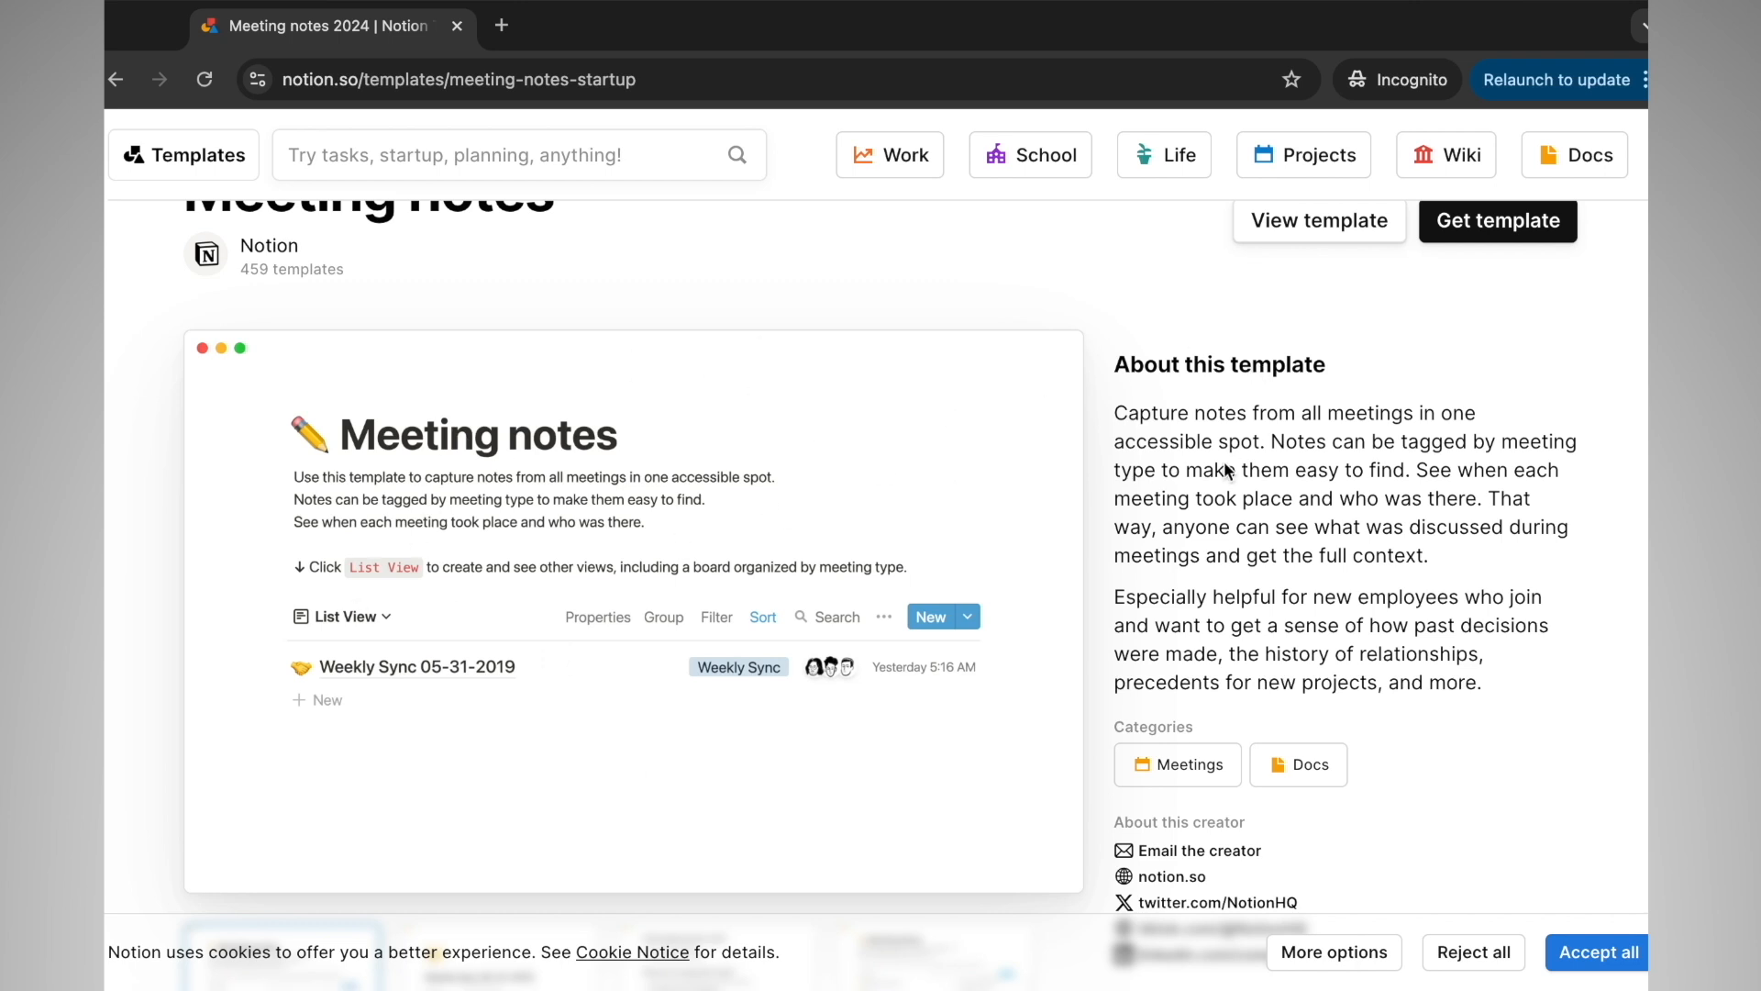
pyautogui.scroll(-3, 1231, 652)
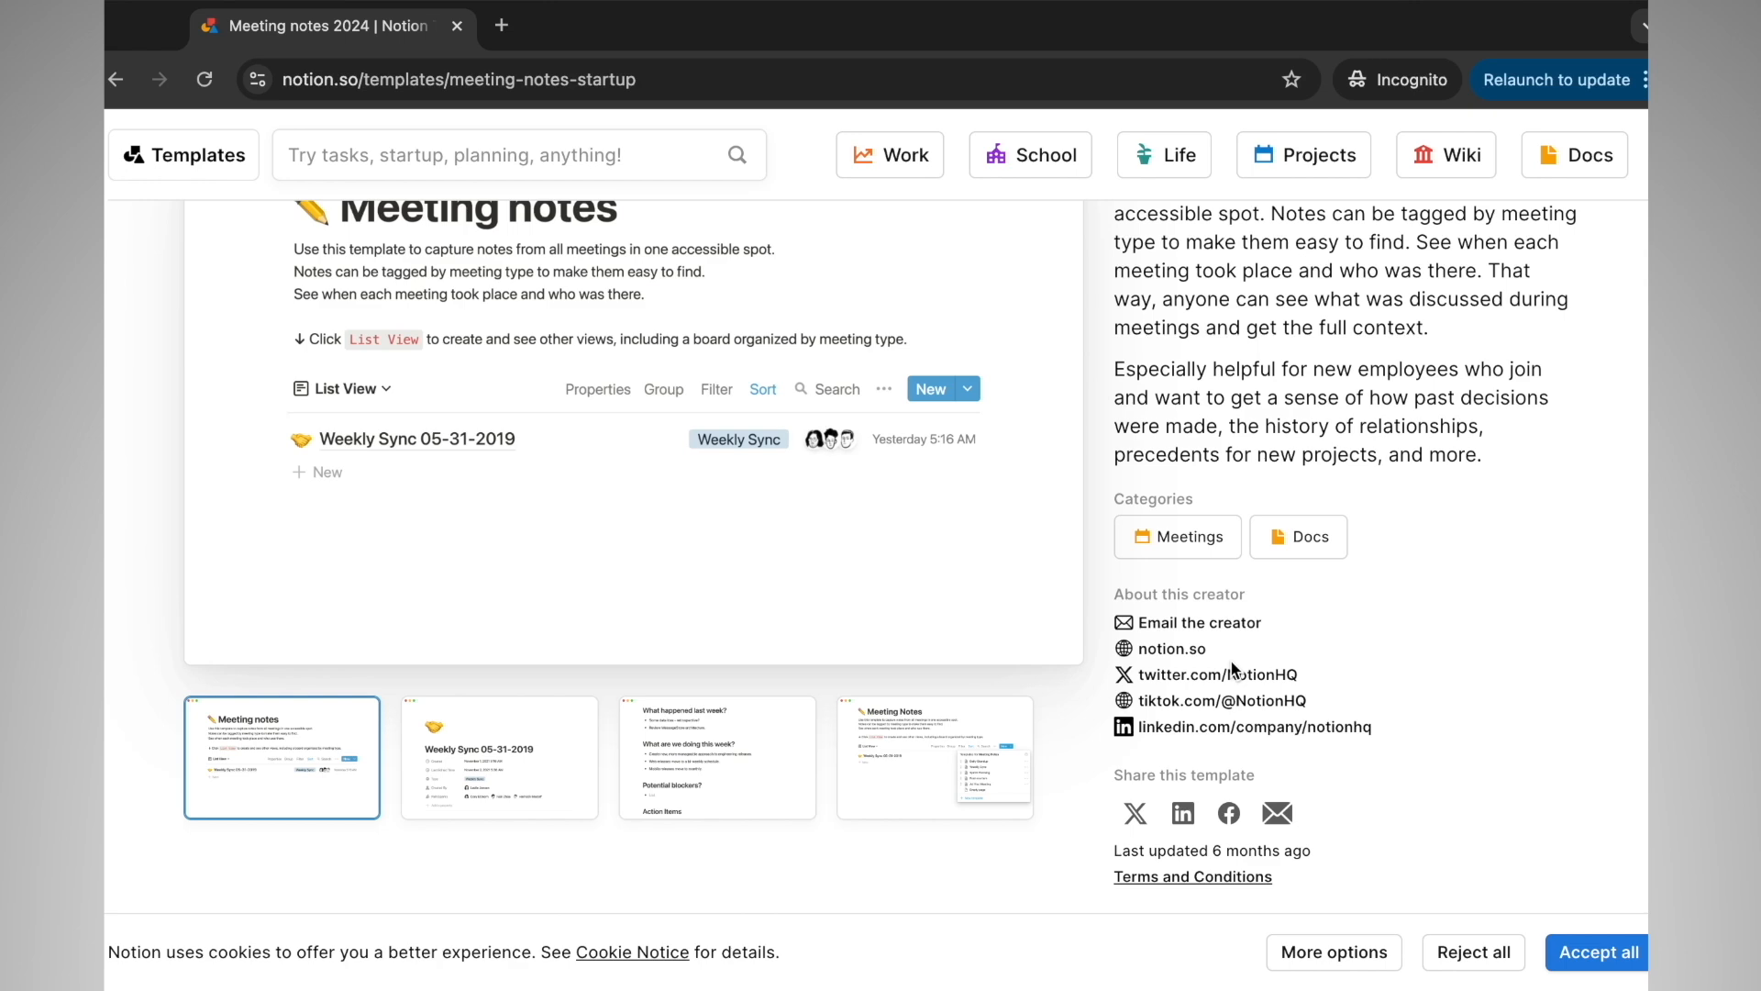
pyautogui.scroll(5, 1230, 659)
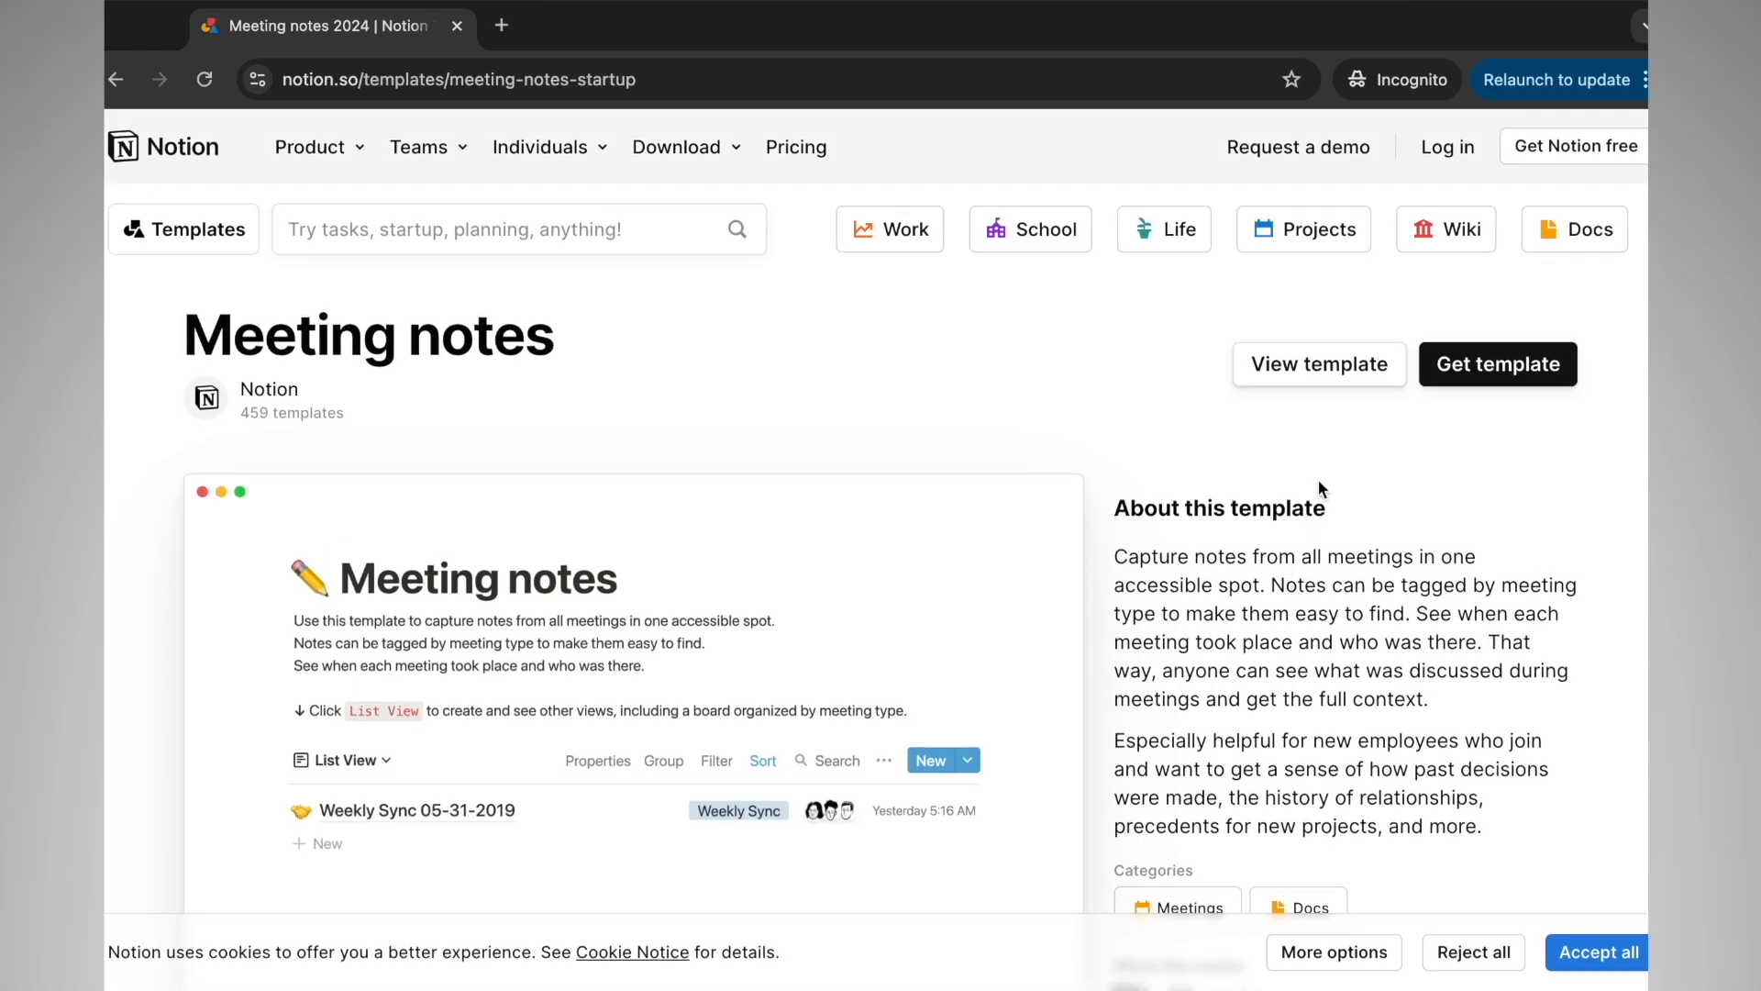
pyautogui.scroll(-3, 1013, 664)
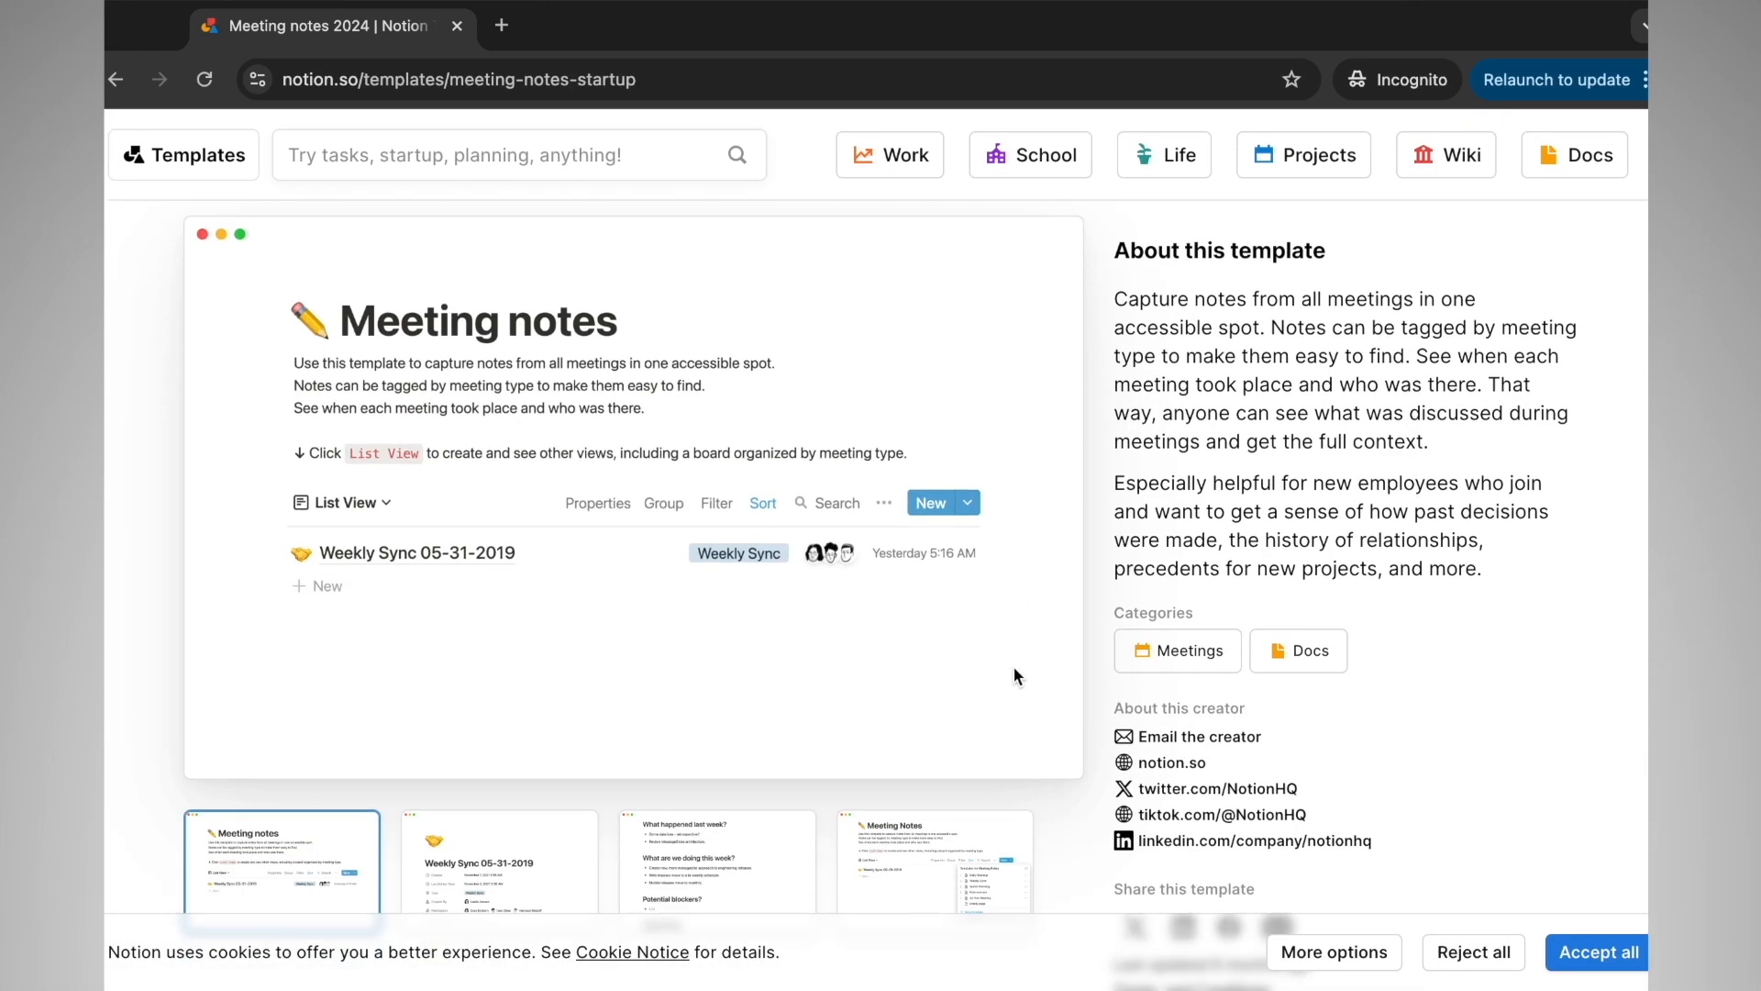
pyautogui.click(576, 822)
pyautogui.scroll(1, 1075, 548)
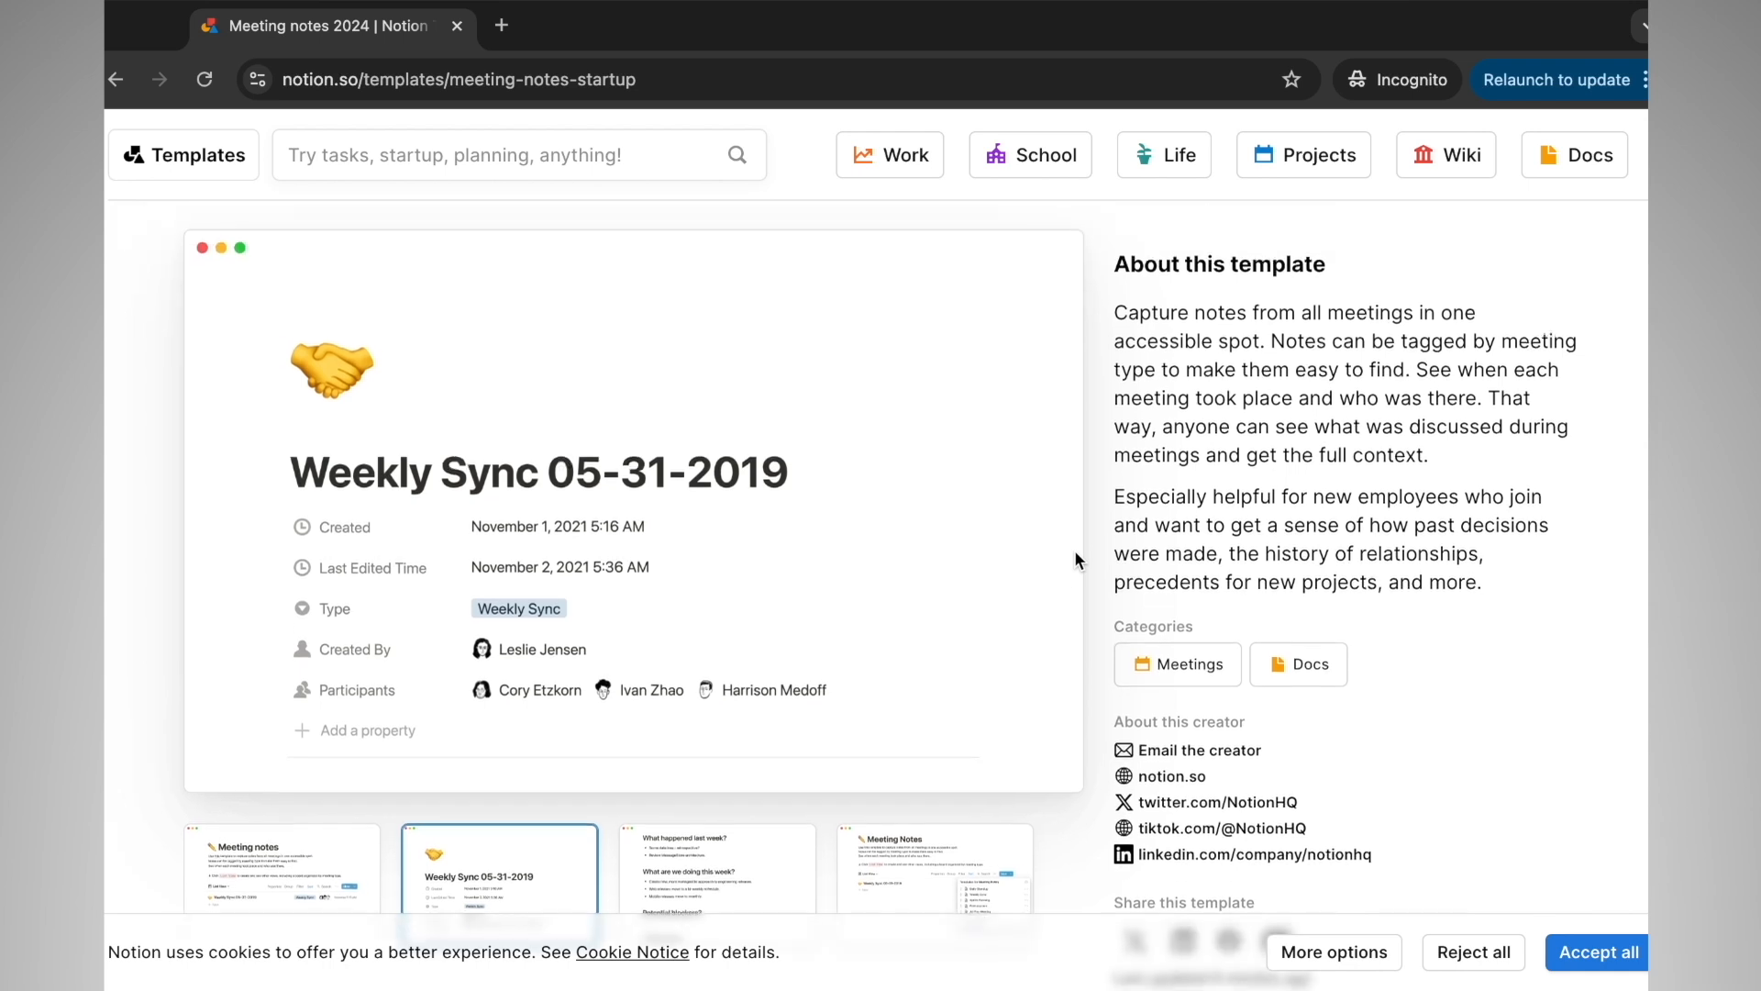
pyautogui.scroll(3, 1075, 549)
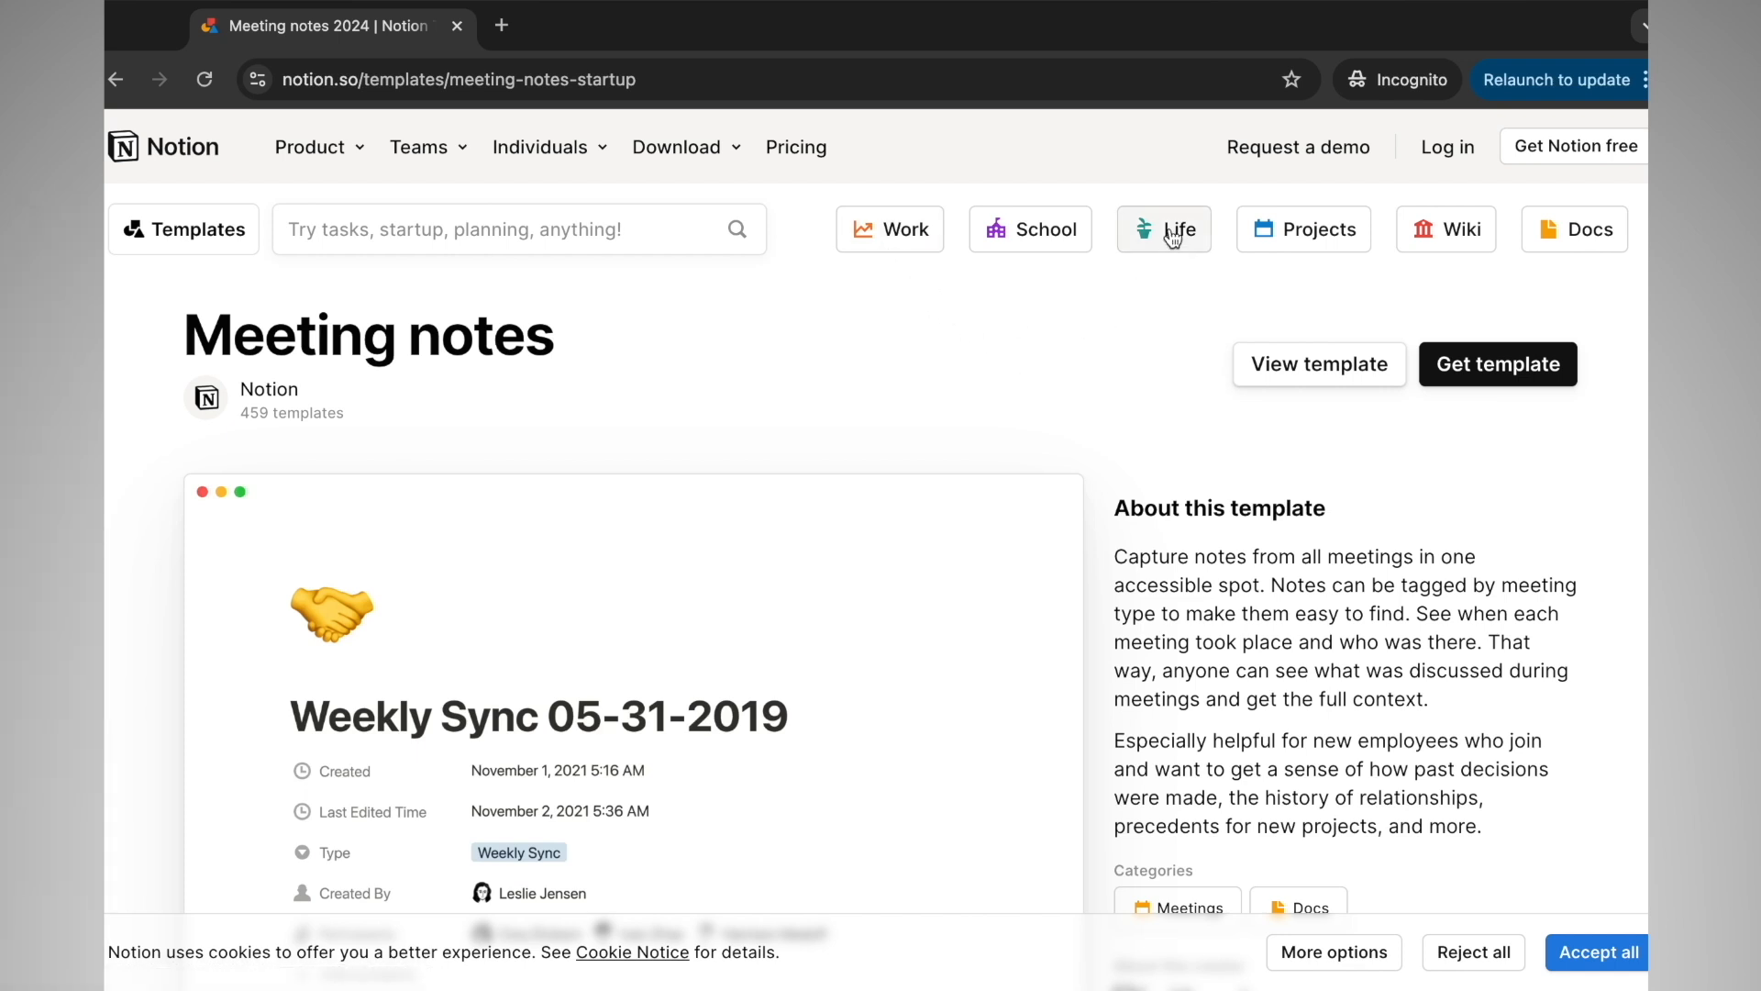
# Open the full template in a new tab and read the Weekly Sync 05-31-2019 entry down to Action Items
pyautogui.click(1304, 384)
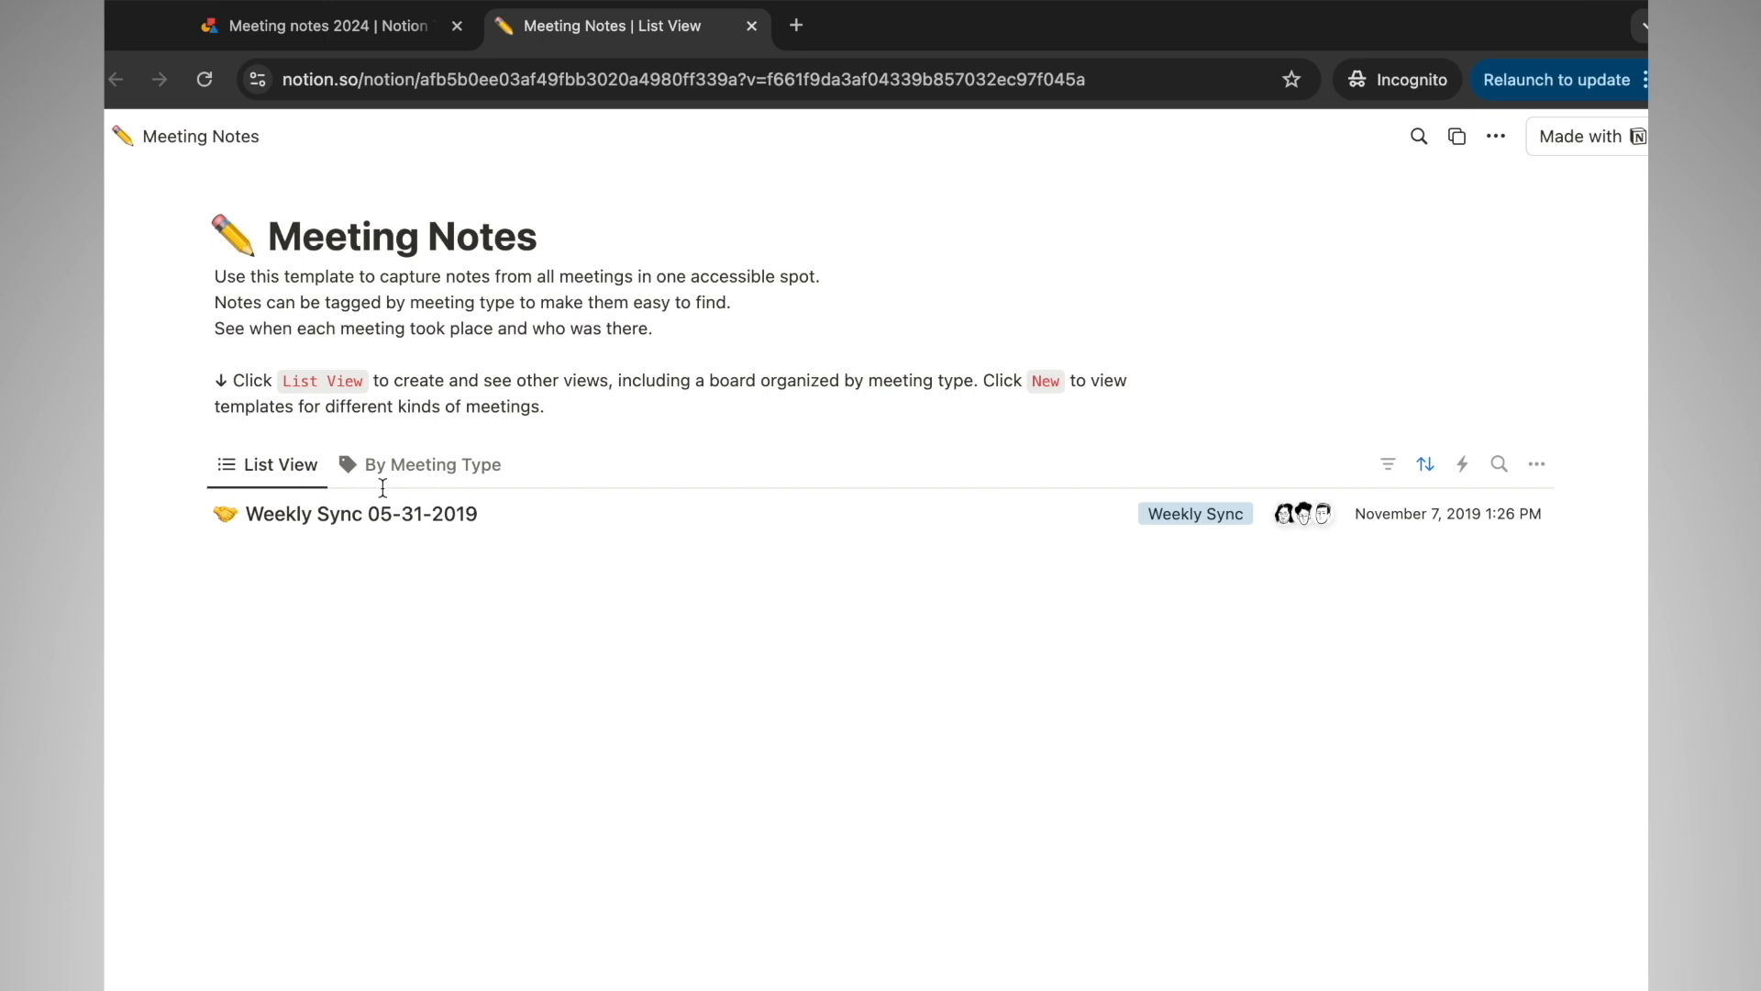
pyautogui.click(386, 516)
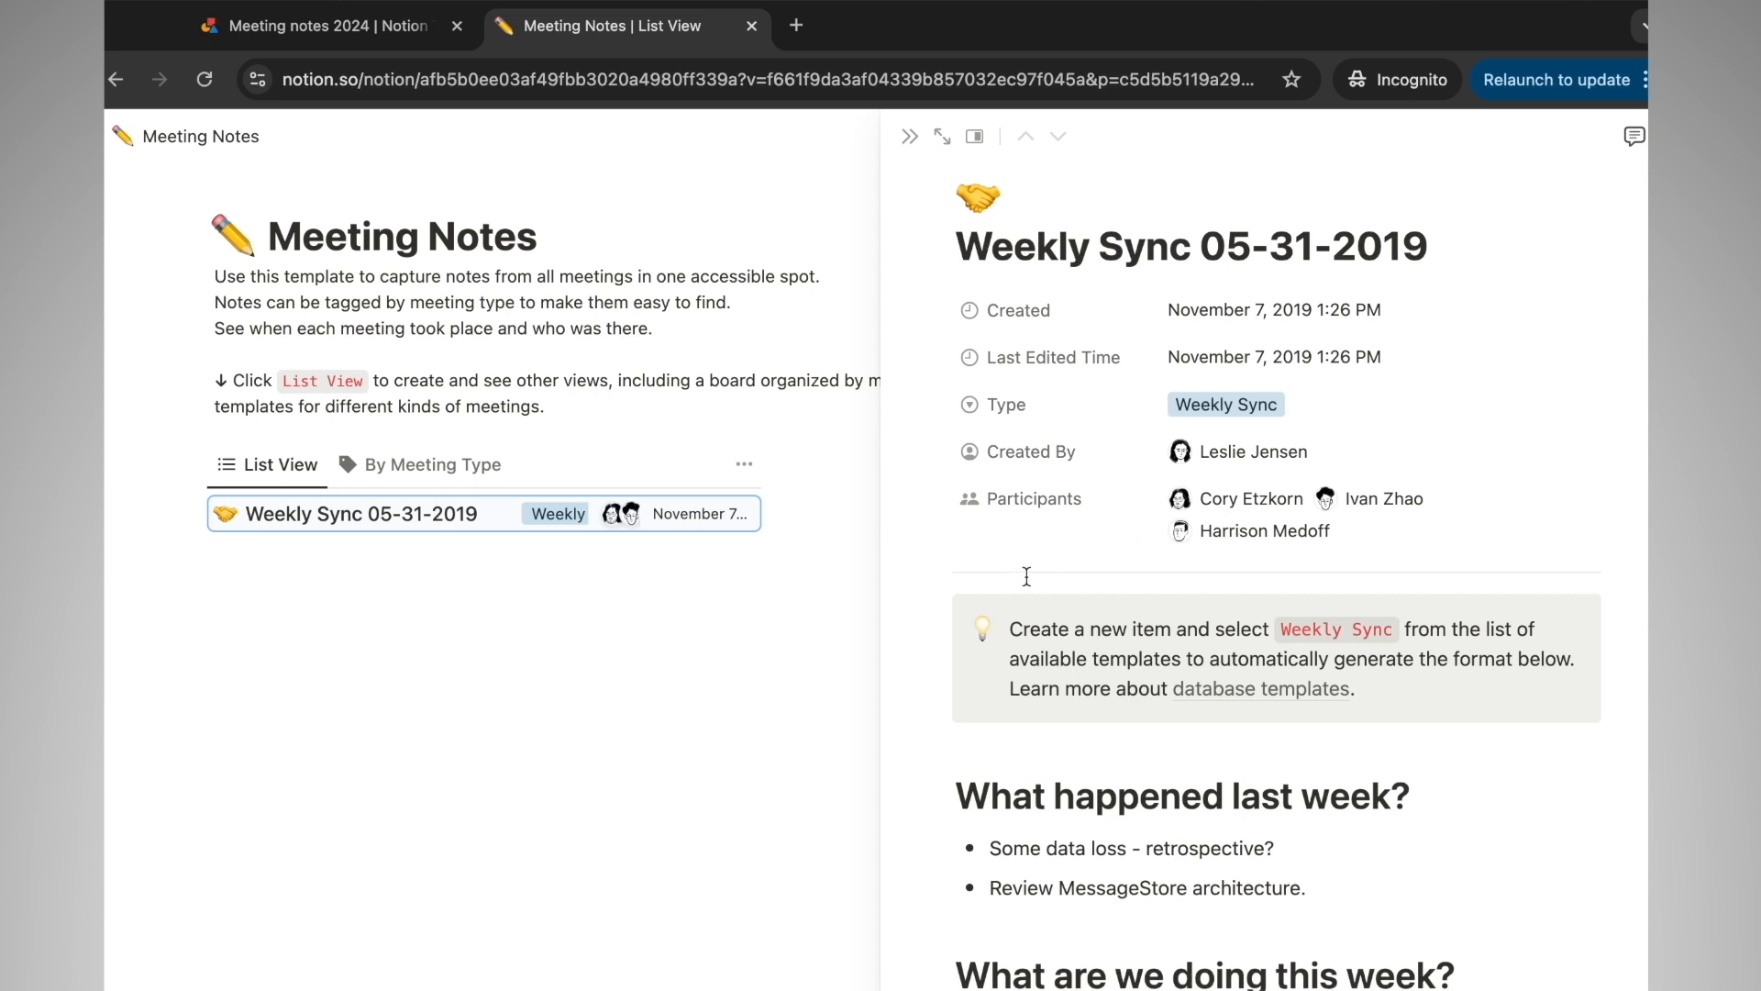
pyautogui.scroll(-3, 1027, 576)
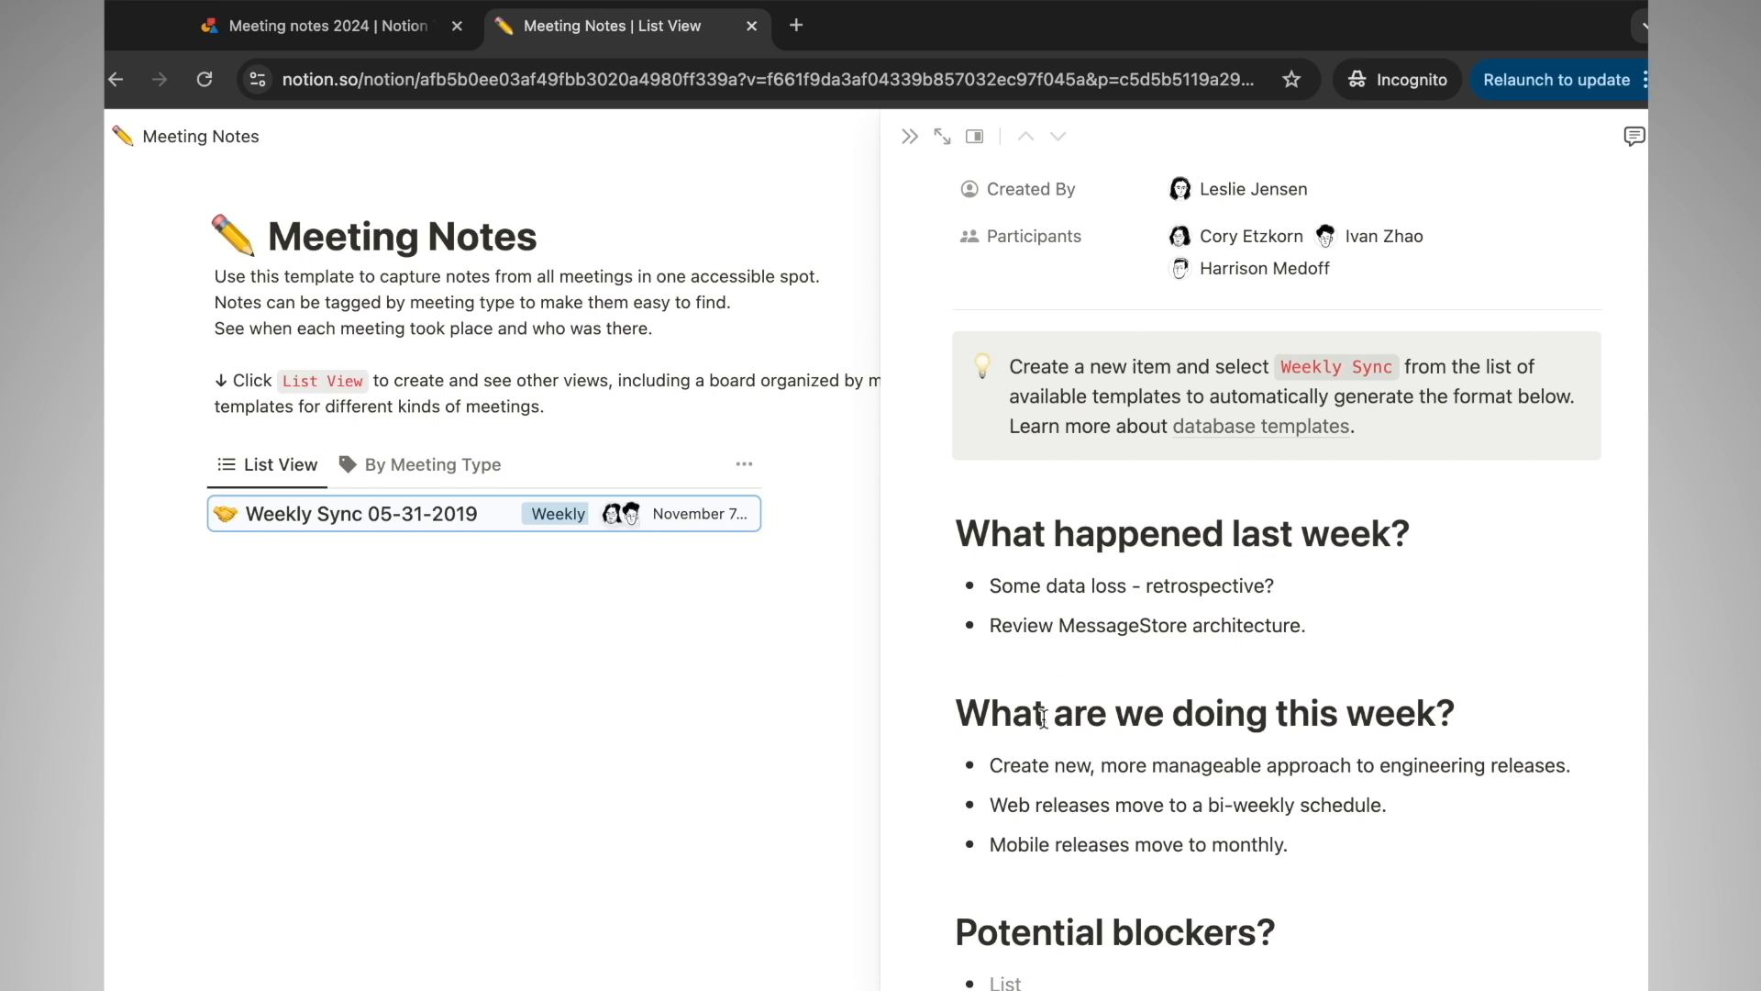
pyautogui.scroll(-1, 1061, 642)
pyautogui.scroll(-3, 1061, 642)
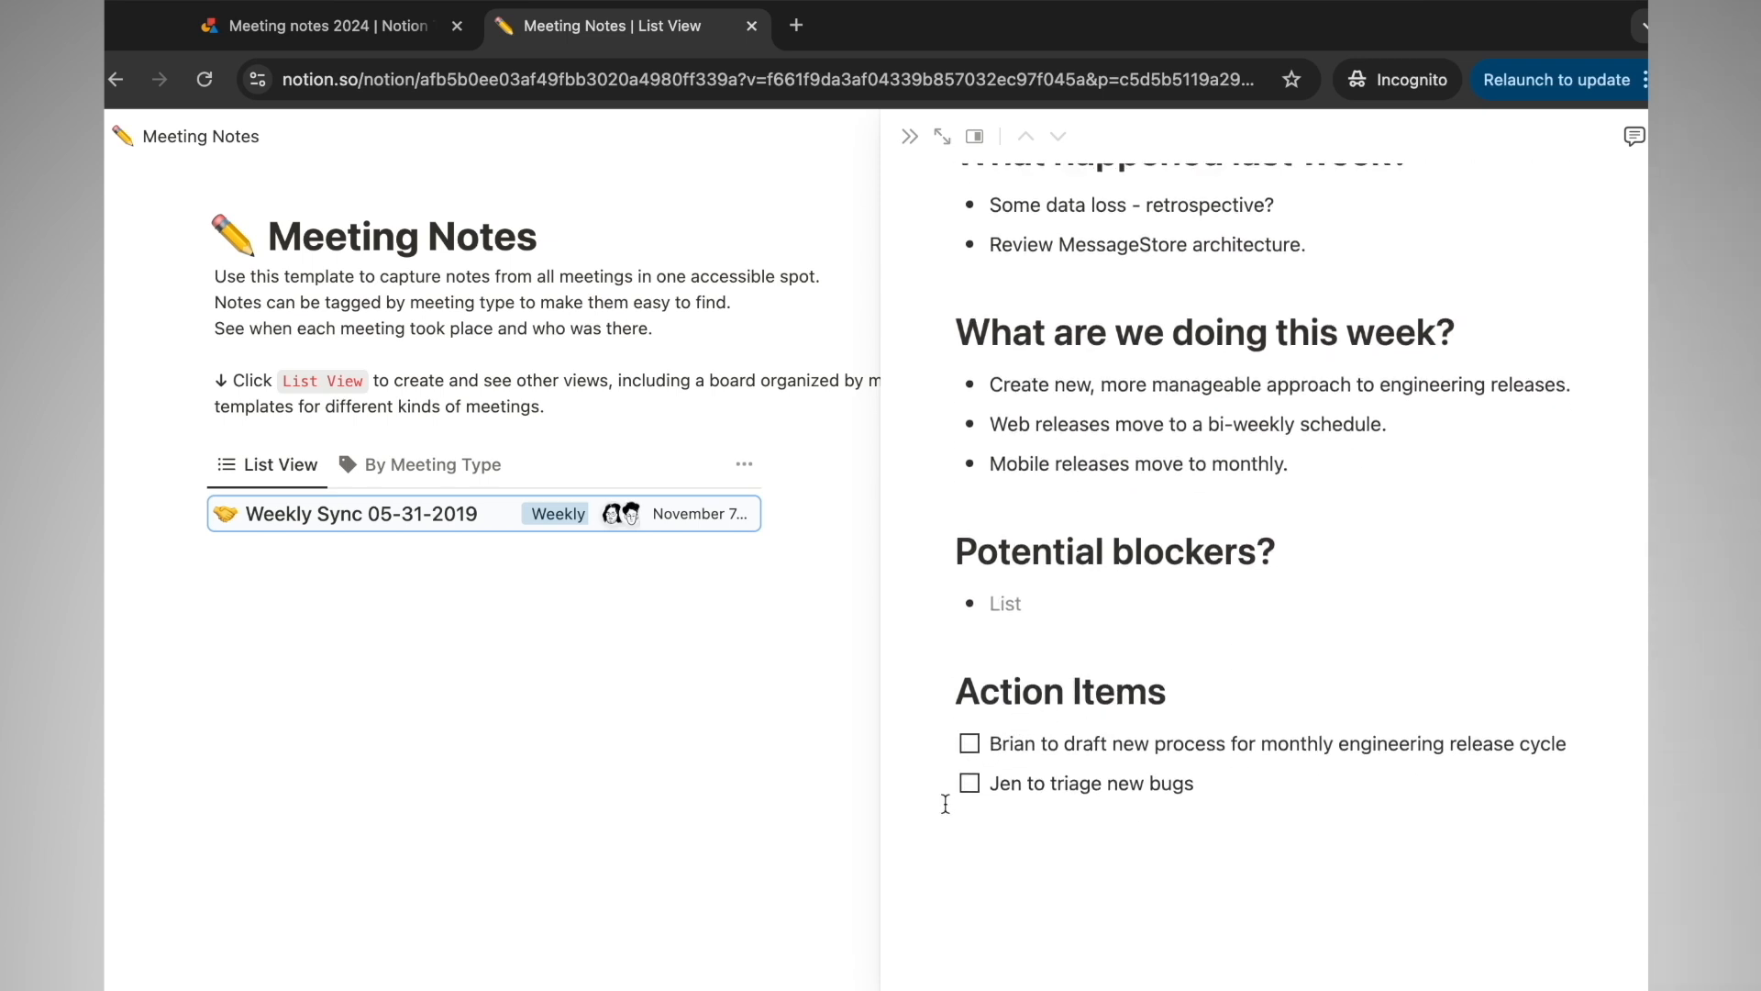
pyautogui.click(967, 755)
# Switch back to the Meeting notes template gallery tab
pyautogui.click(344, 28)
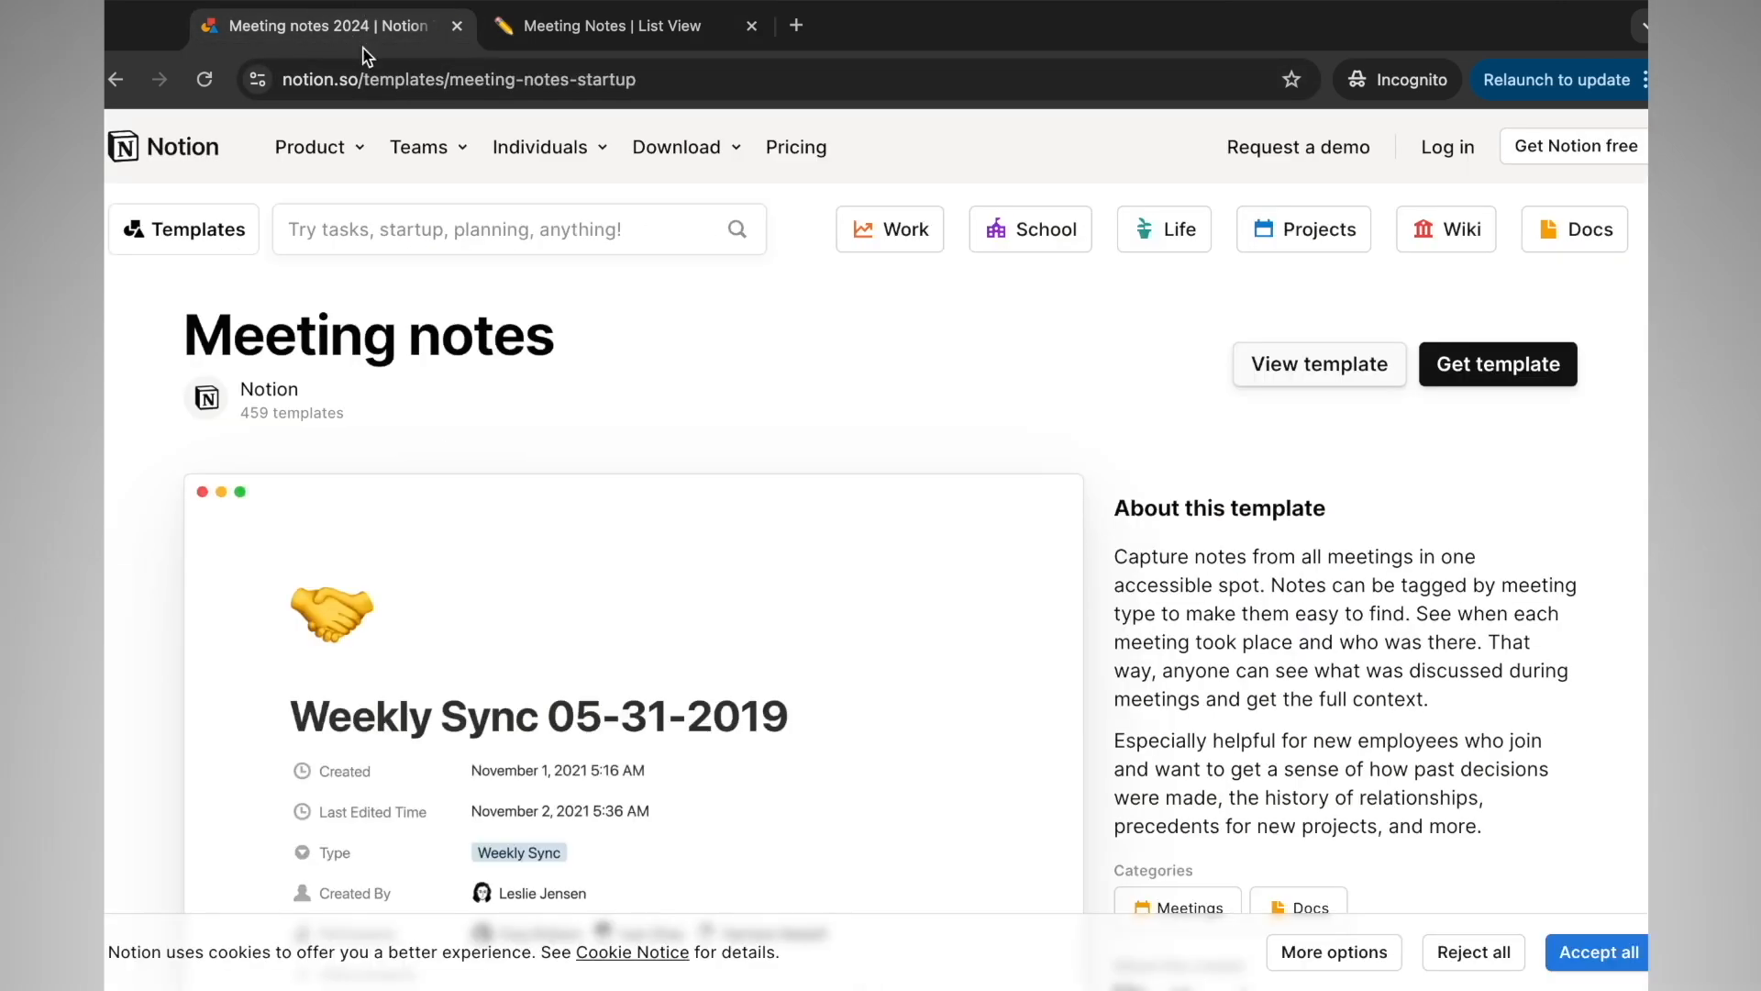
pyautogui.moveTo(333, 161)
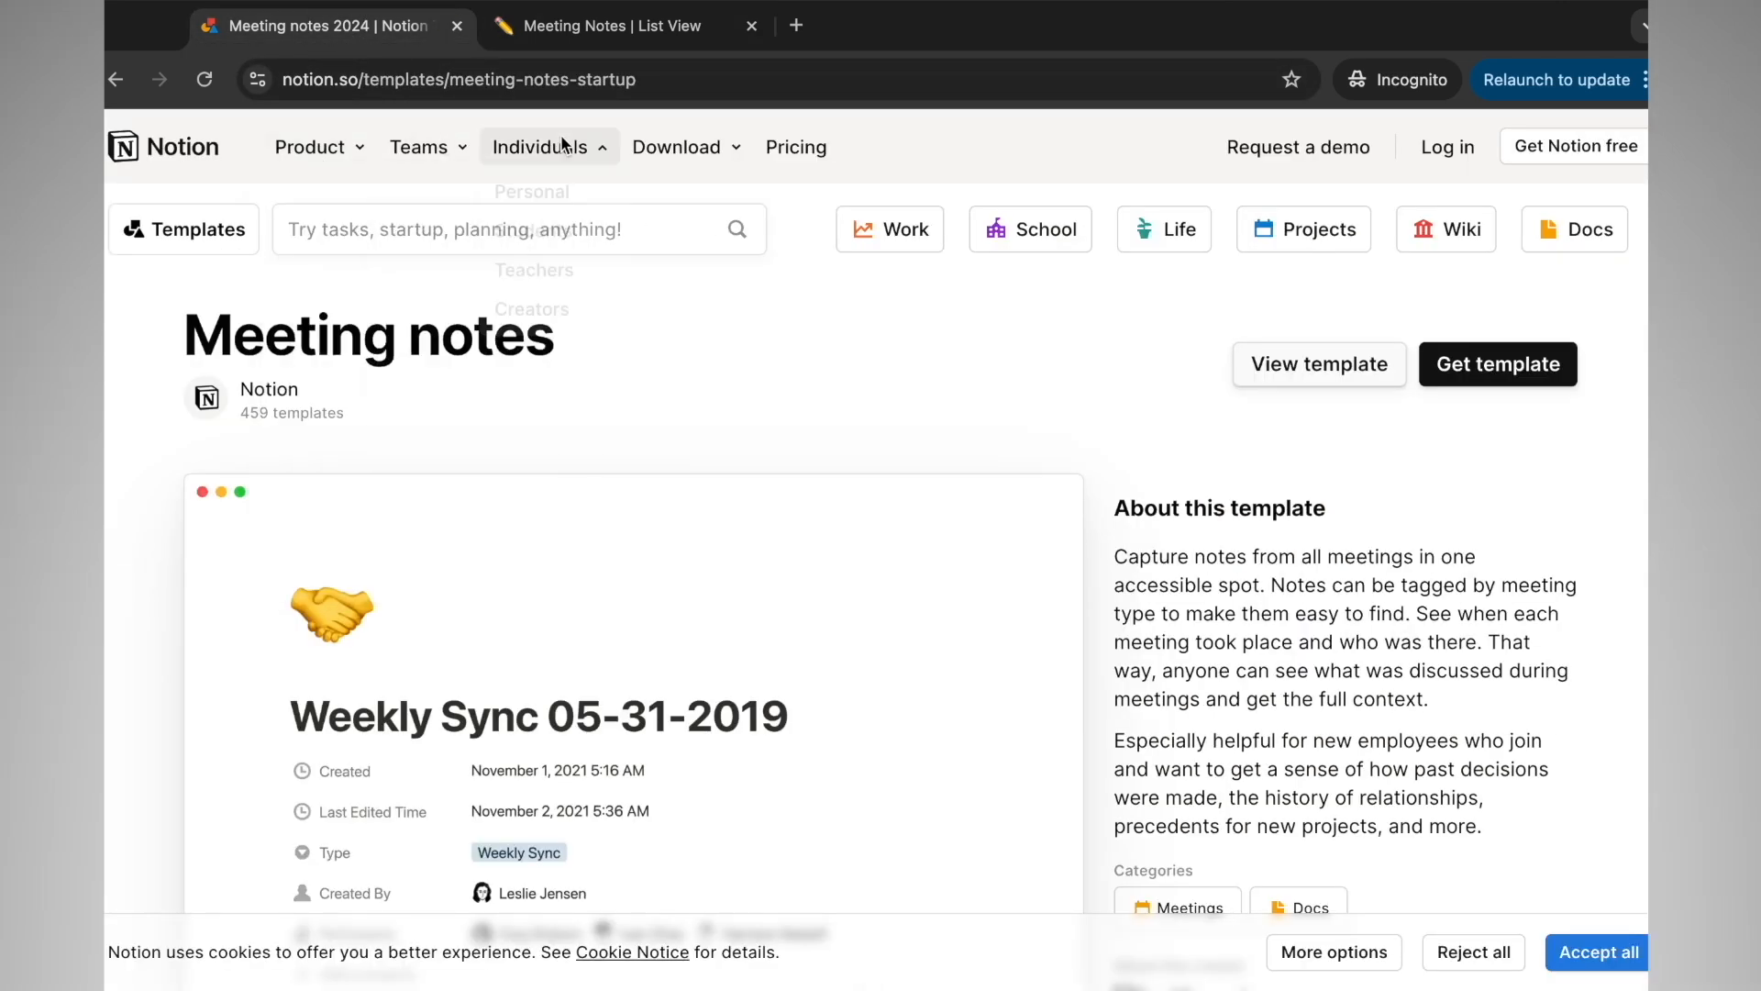
pyautogui.moveTo(567, 148)
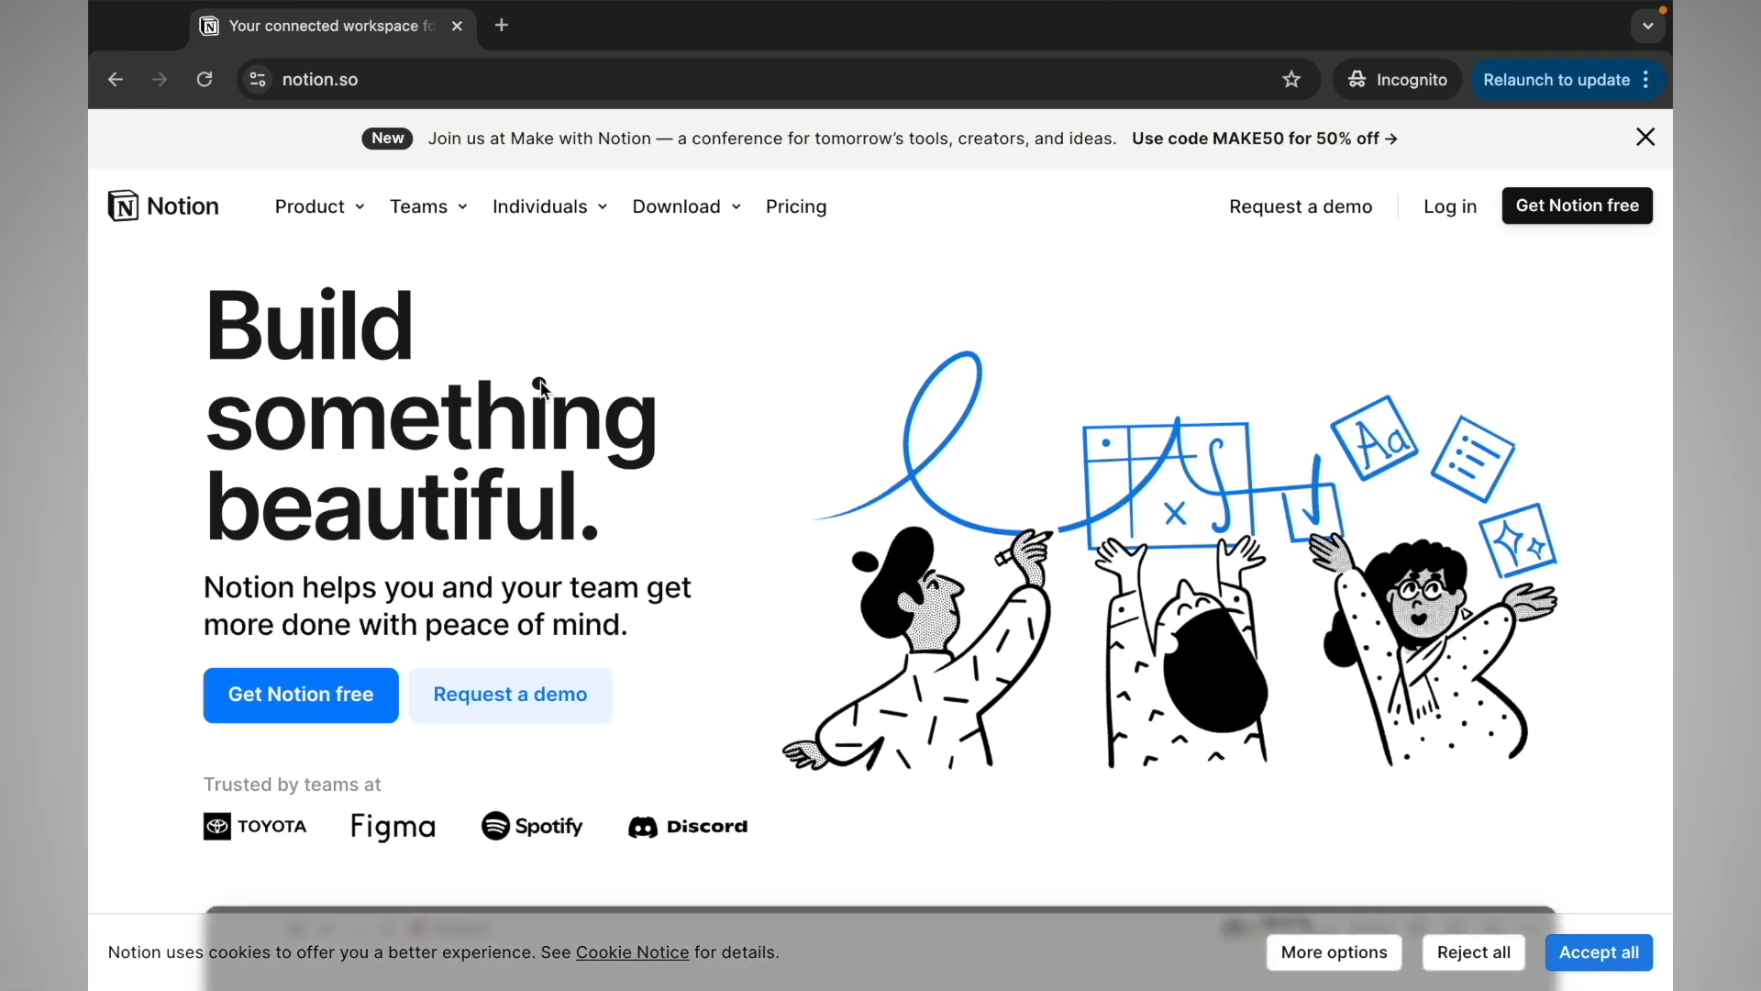
# Reject all optional cookies and go to the Get Notion free sign-up page
pyautogui.click(1454, 956)
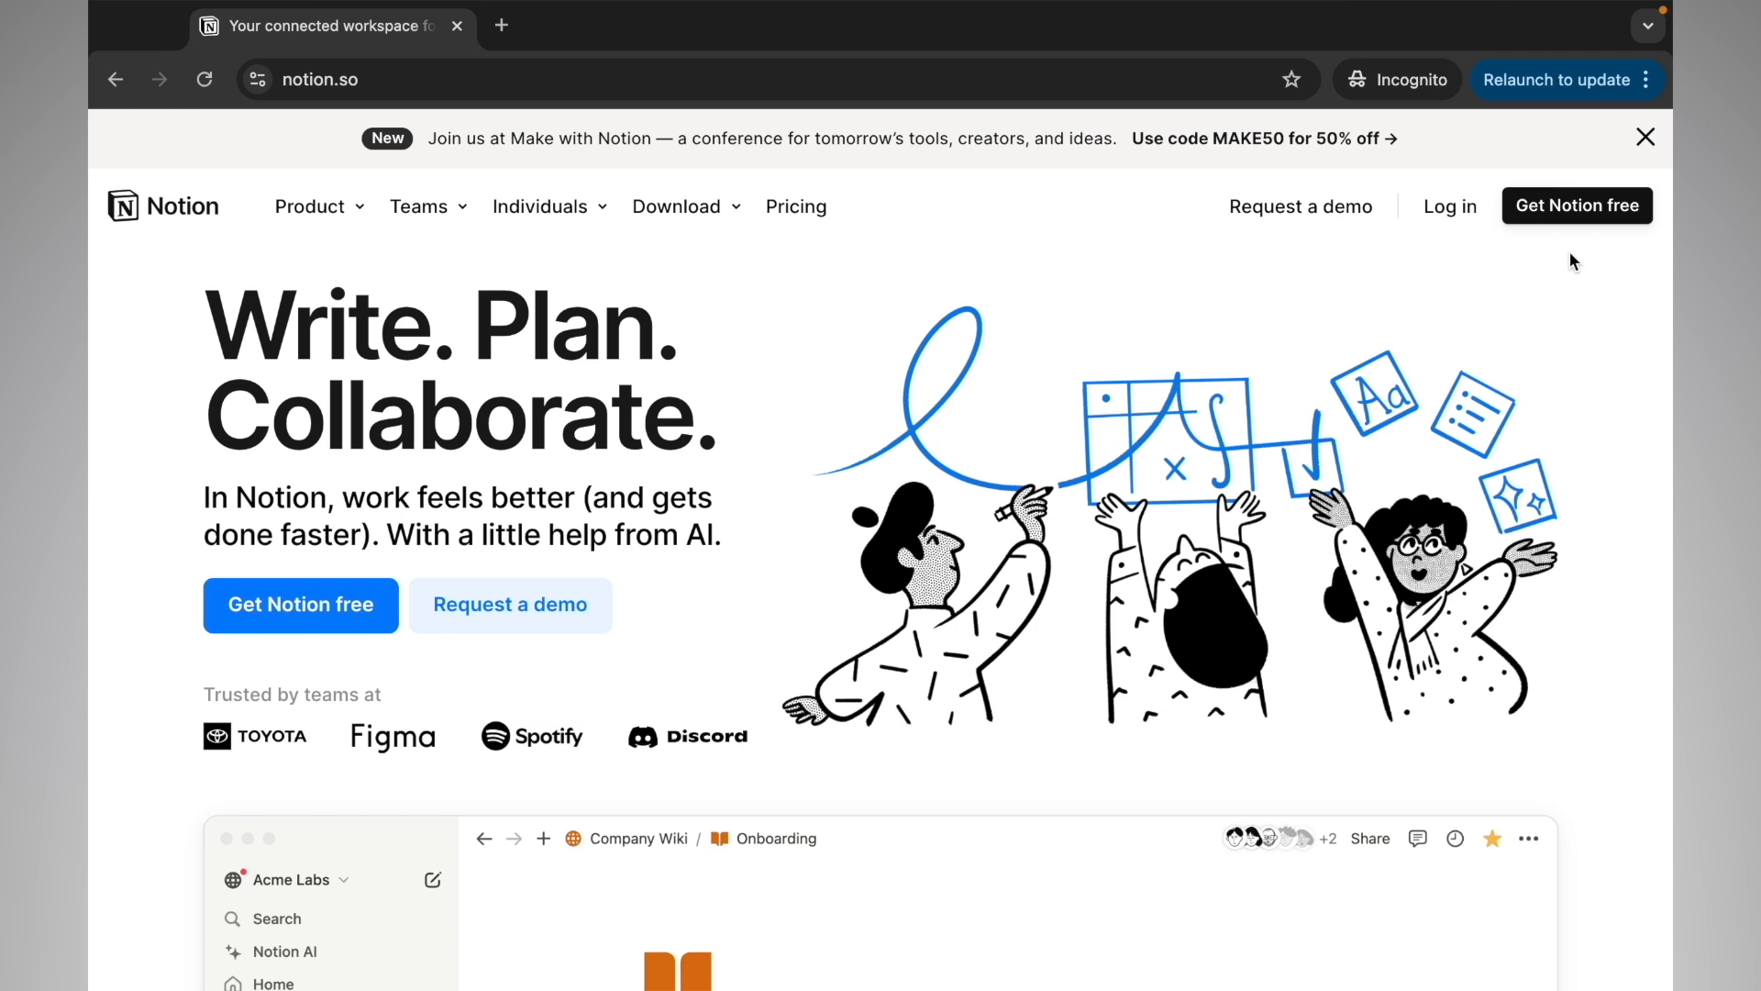
pyautogui.click(1580, 206)
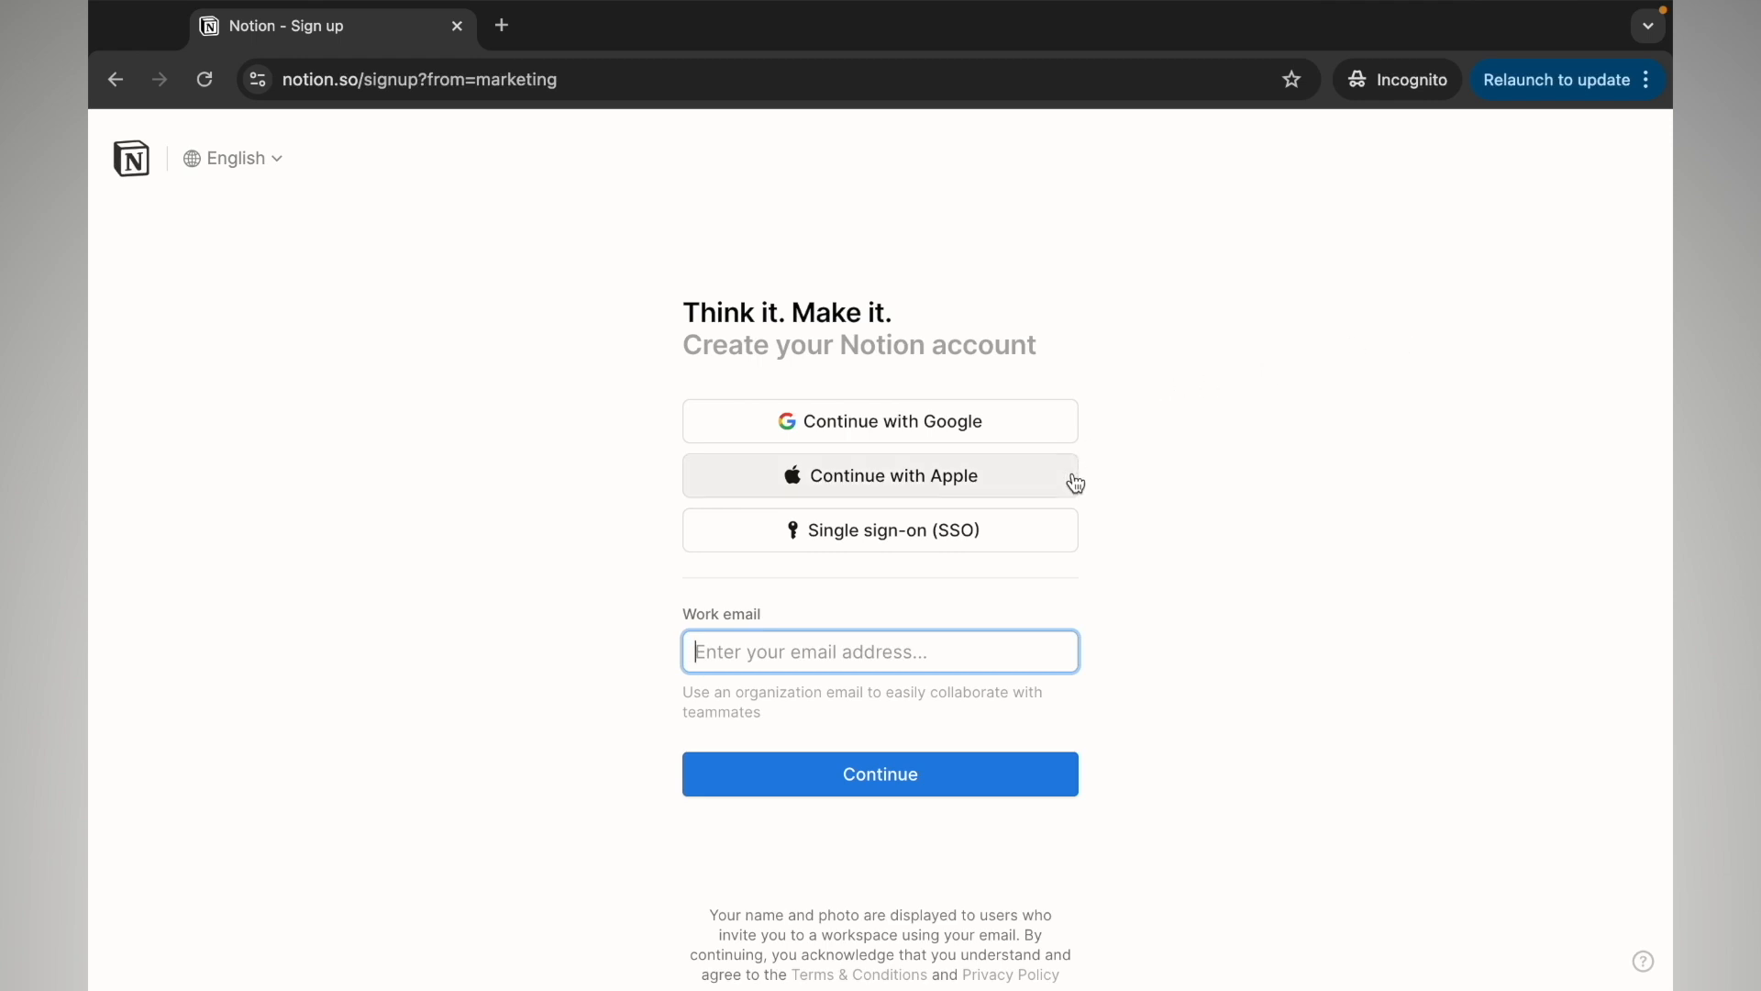
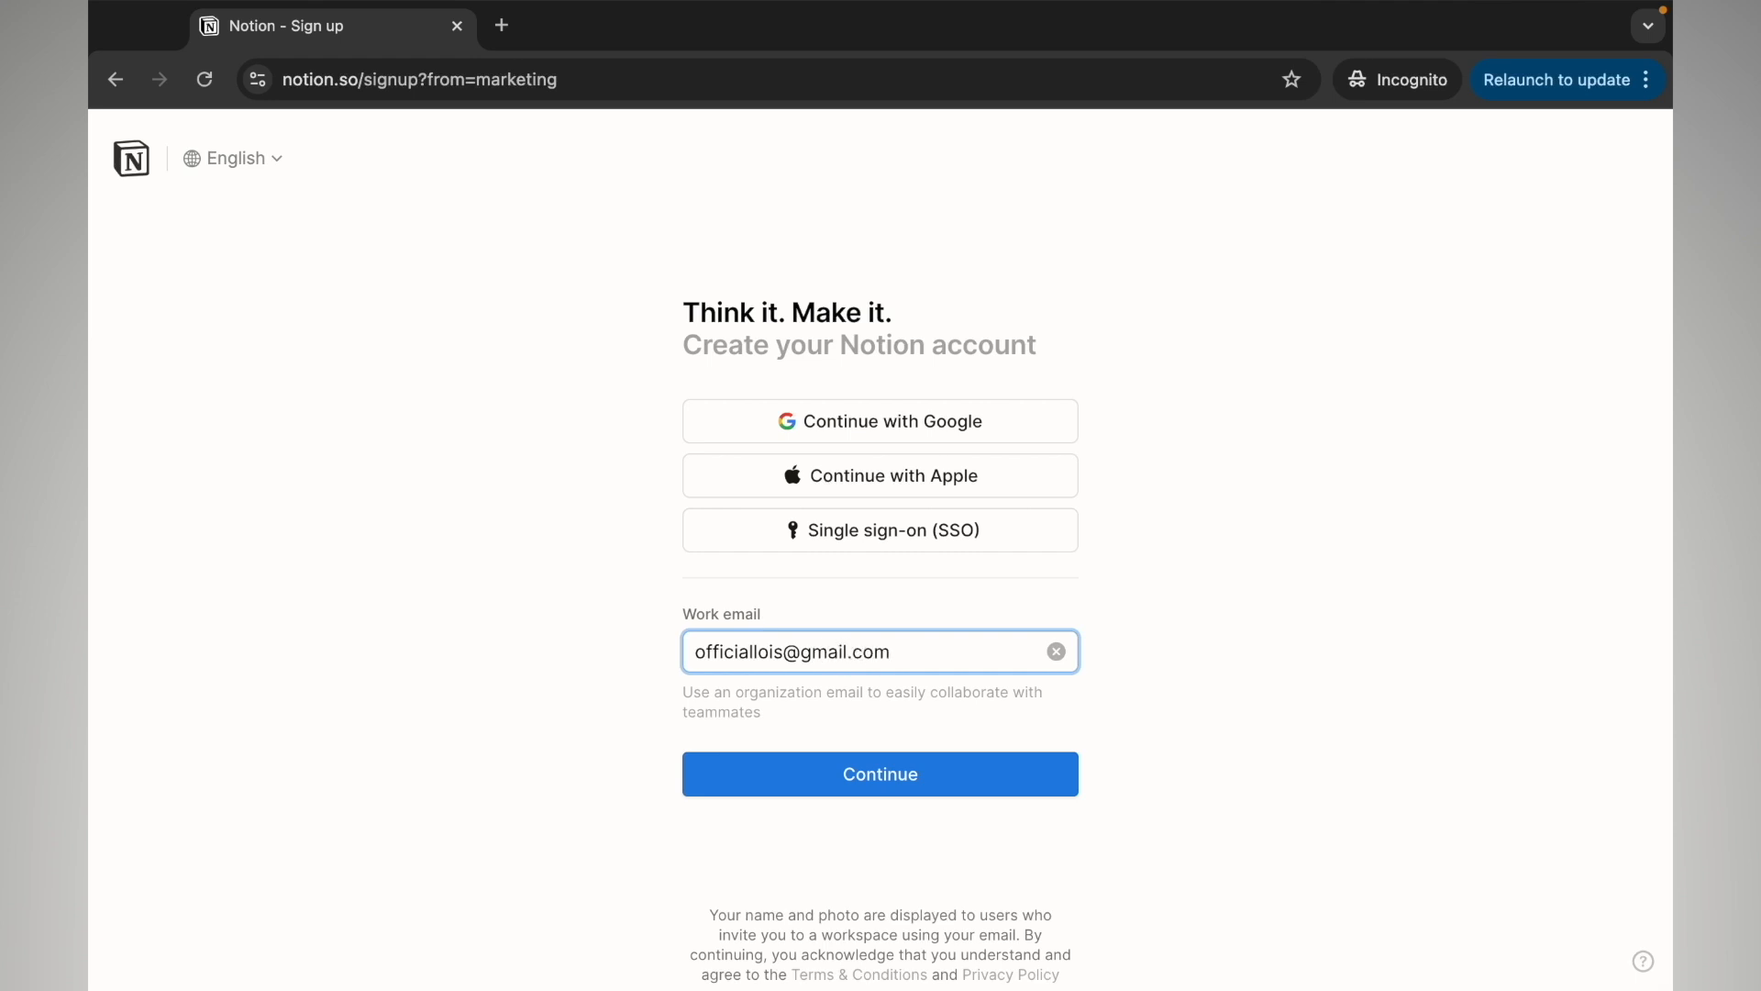
# Submit the sign-up e-mail address and paste in the emailed verification code
pyautogui.press('Return')
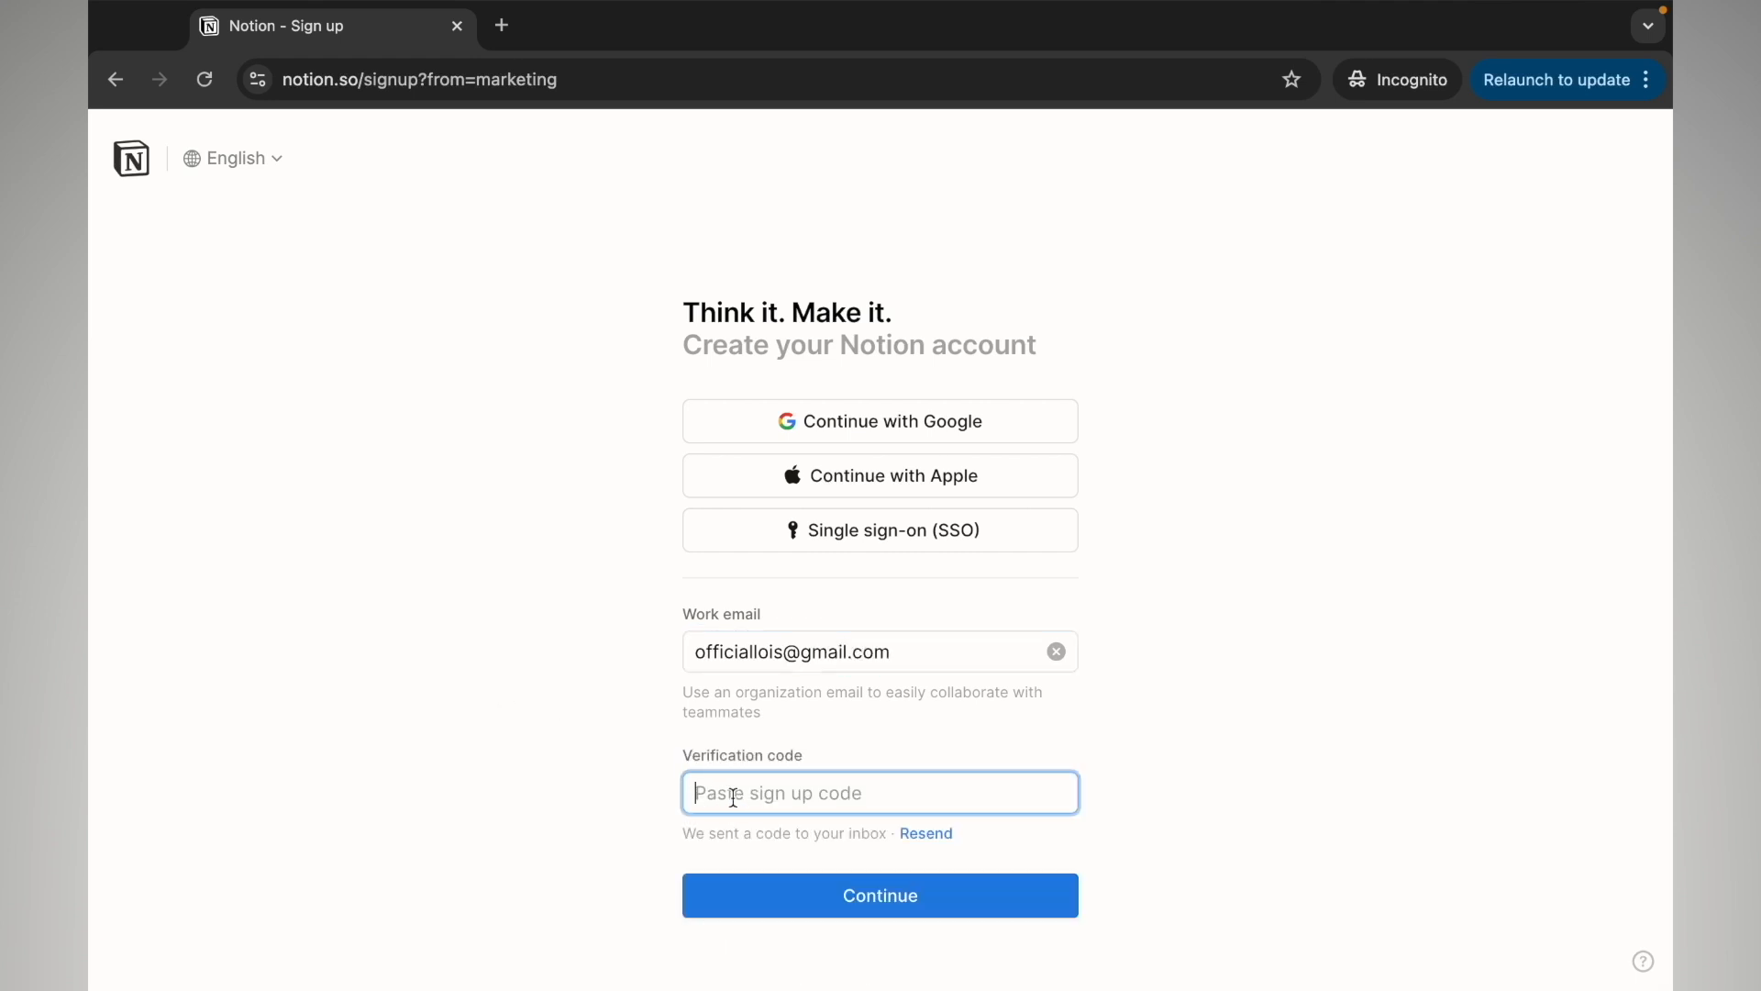
pyautogui.rightClick(733, 796)
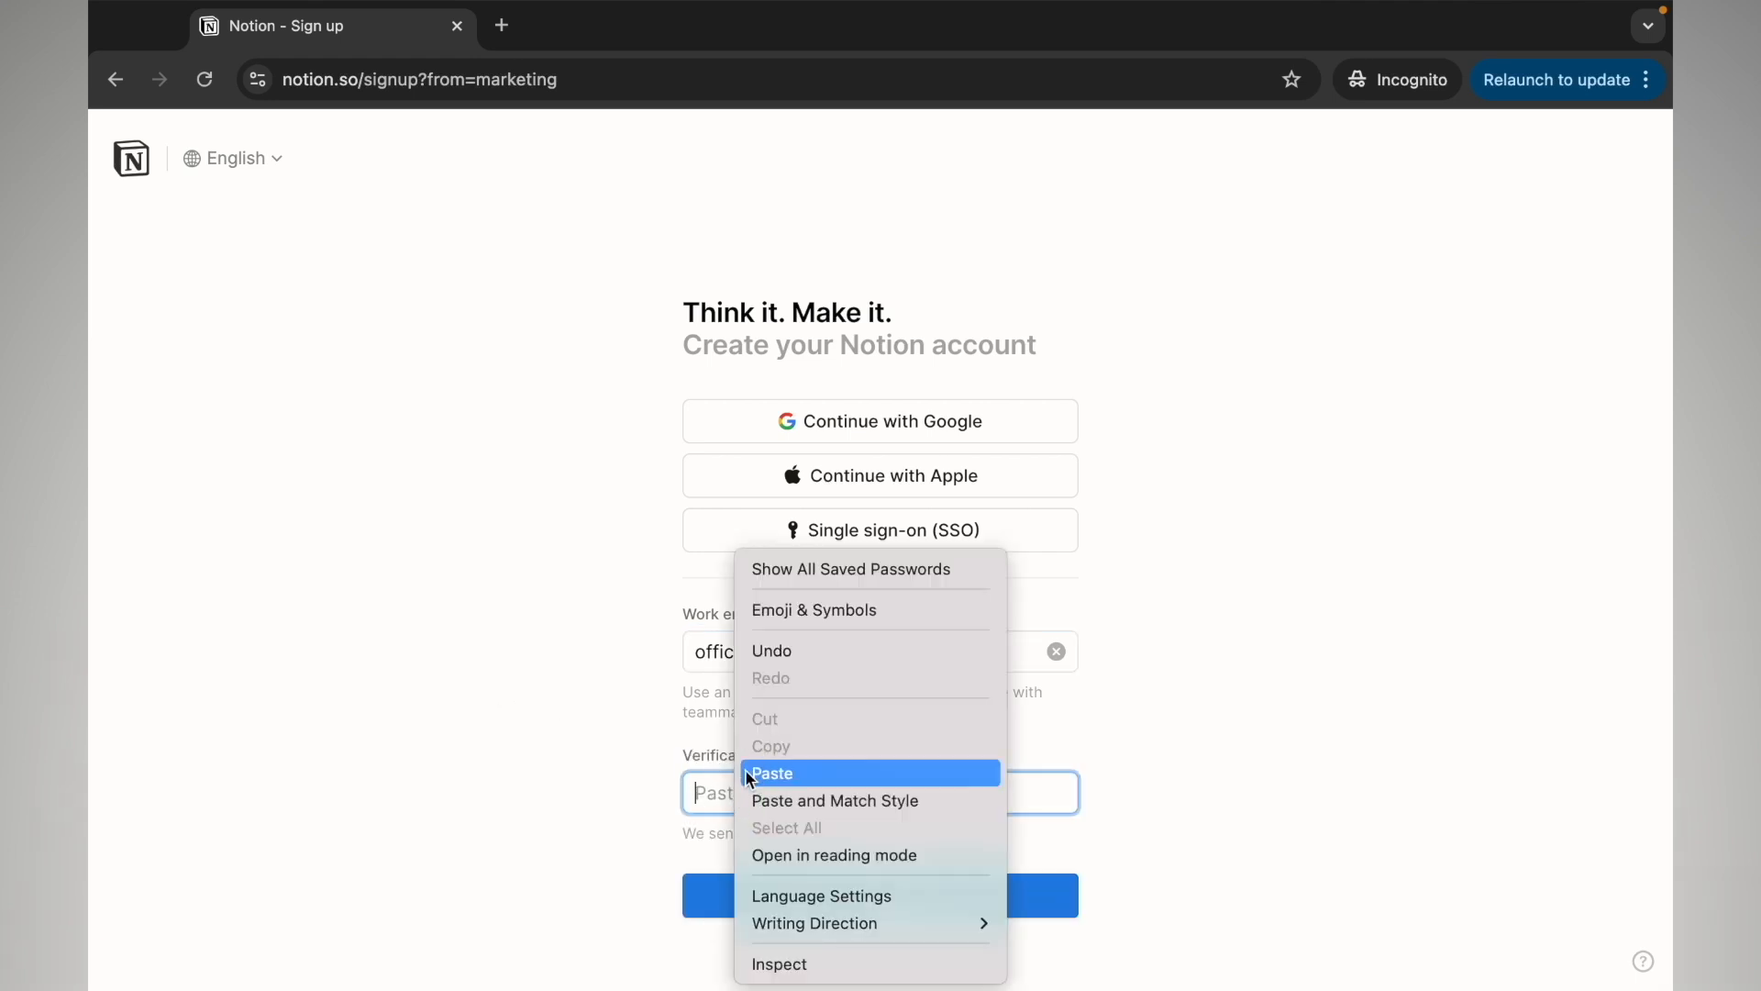
pyautogui.click(748, 775)
pyautogui.click(785, 895)
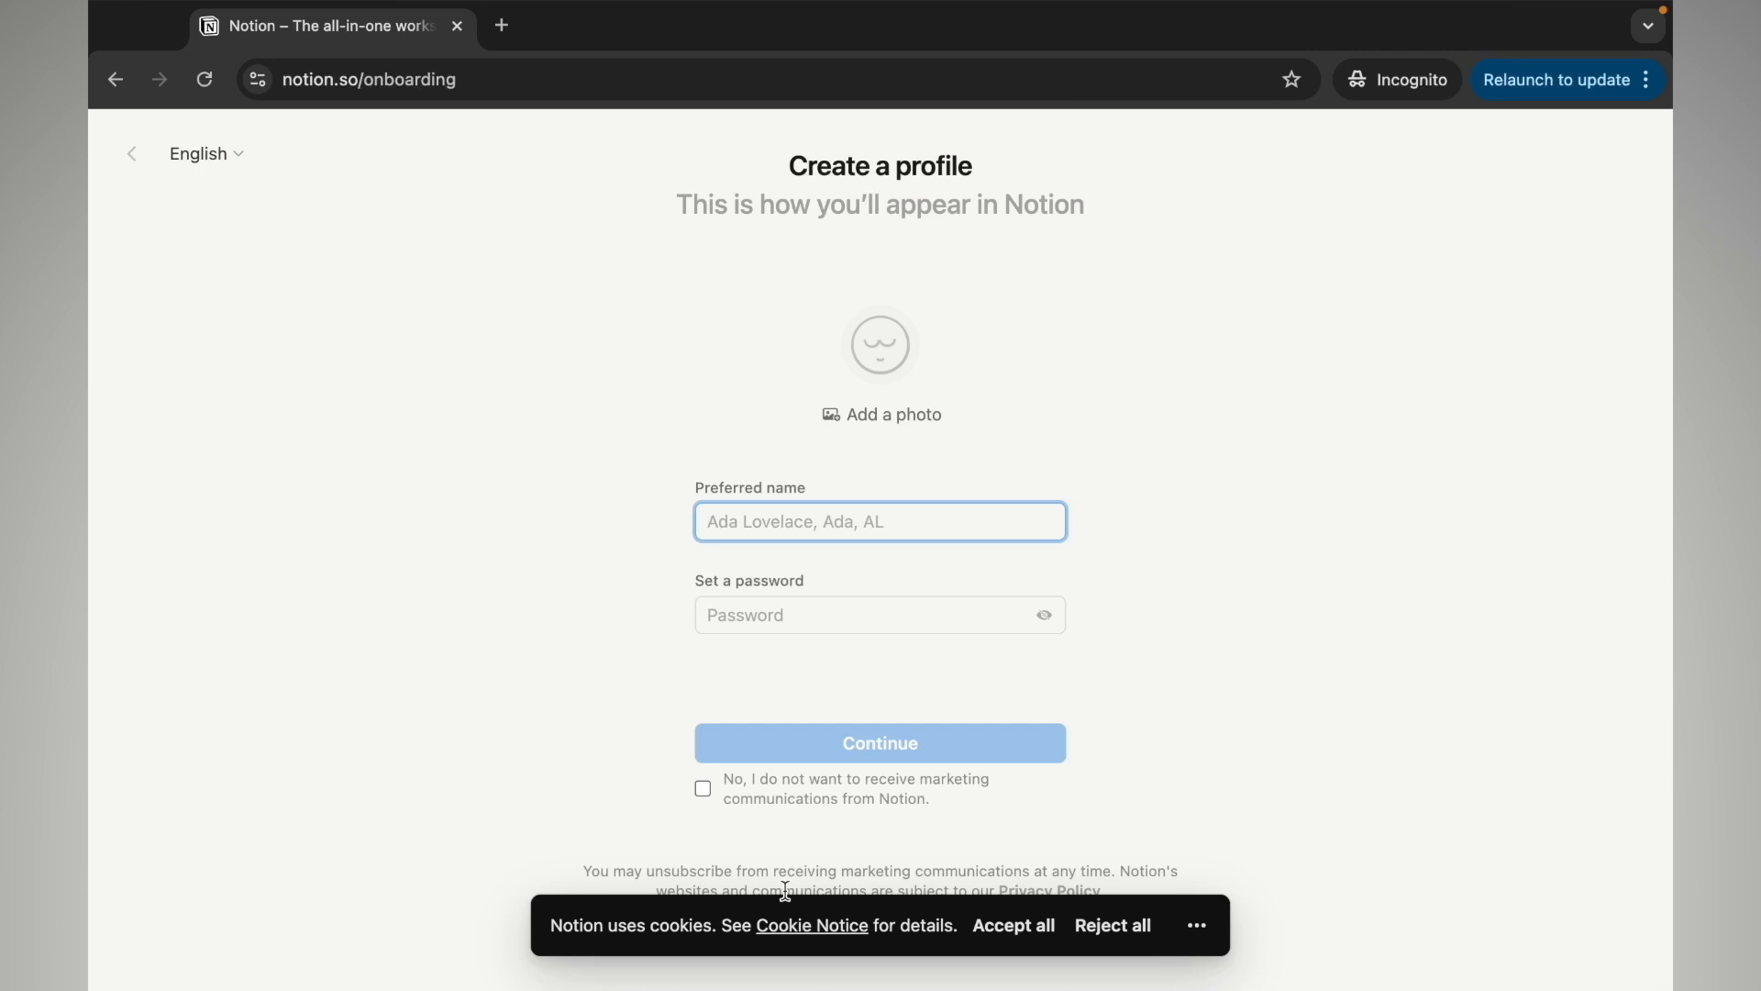
# Enter a preferred name and account password, opt out of marketing emails, and accept all cookies
pyautogui.write('Lois')
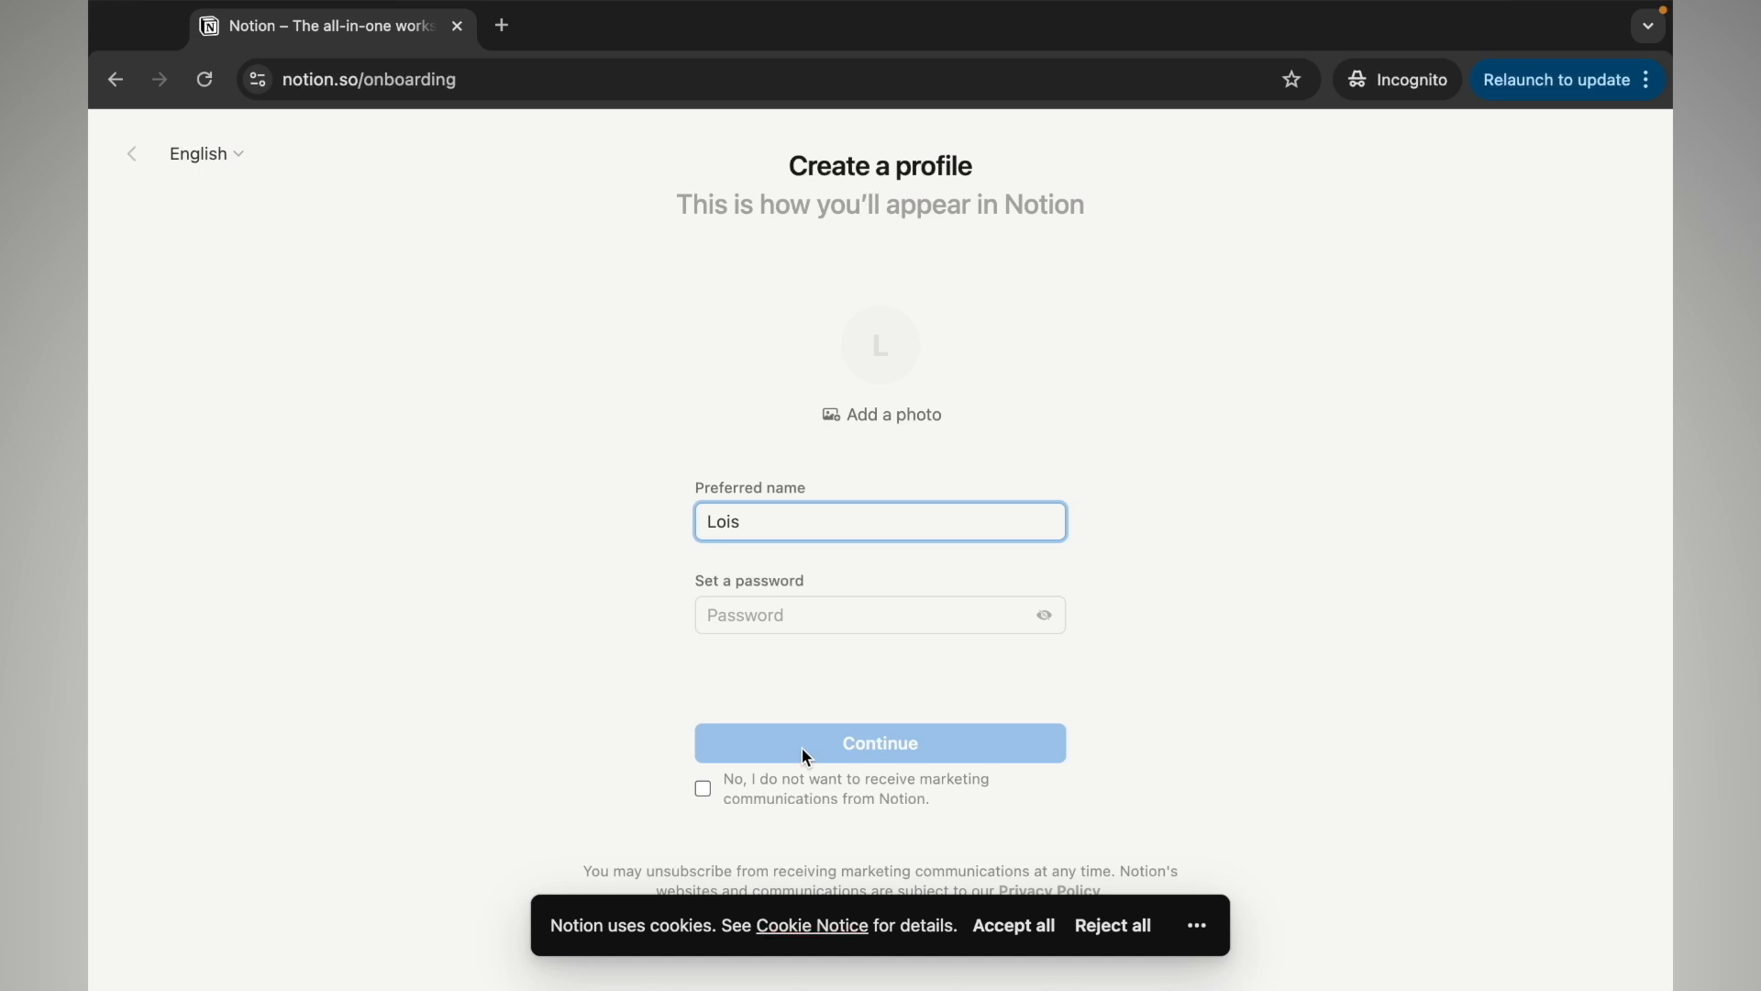
pyautogui.click(817, 624)
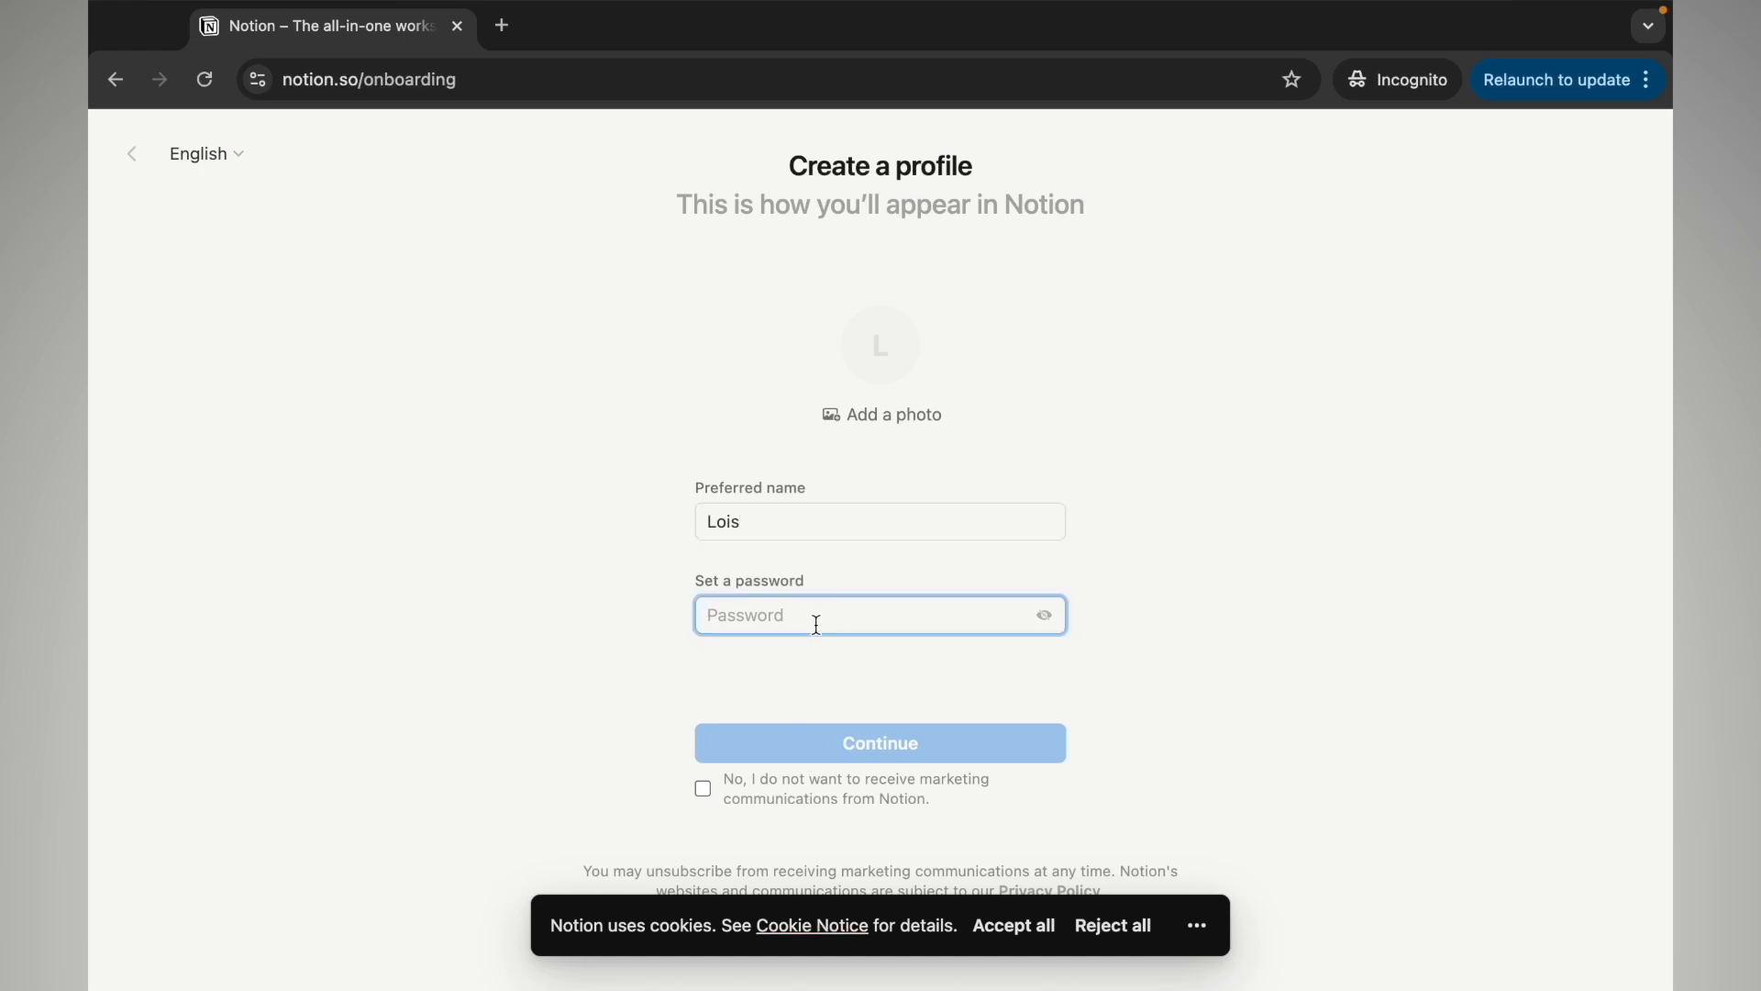
pyautogui.write('**************')
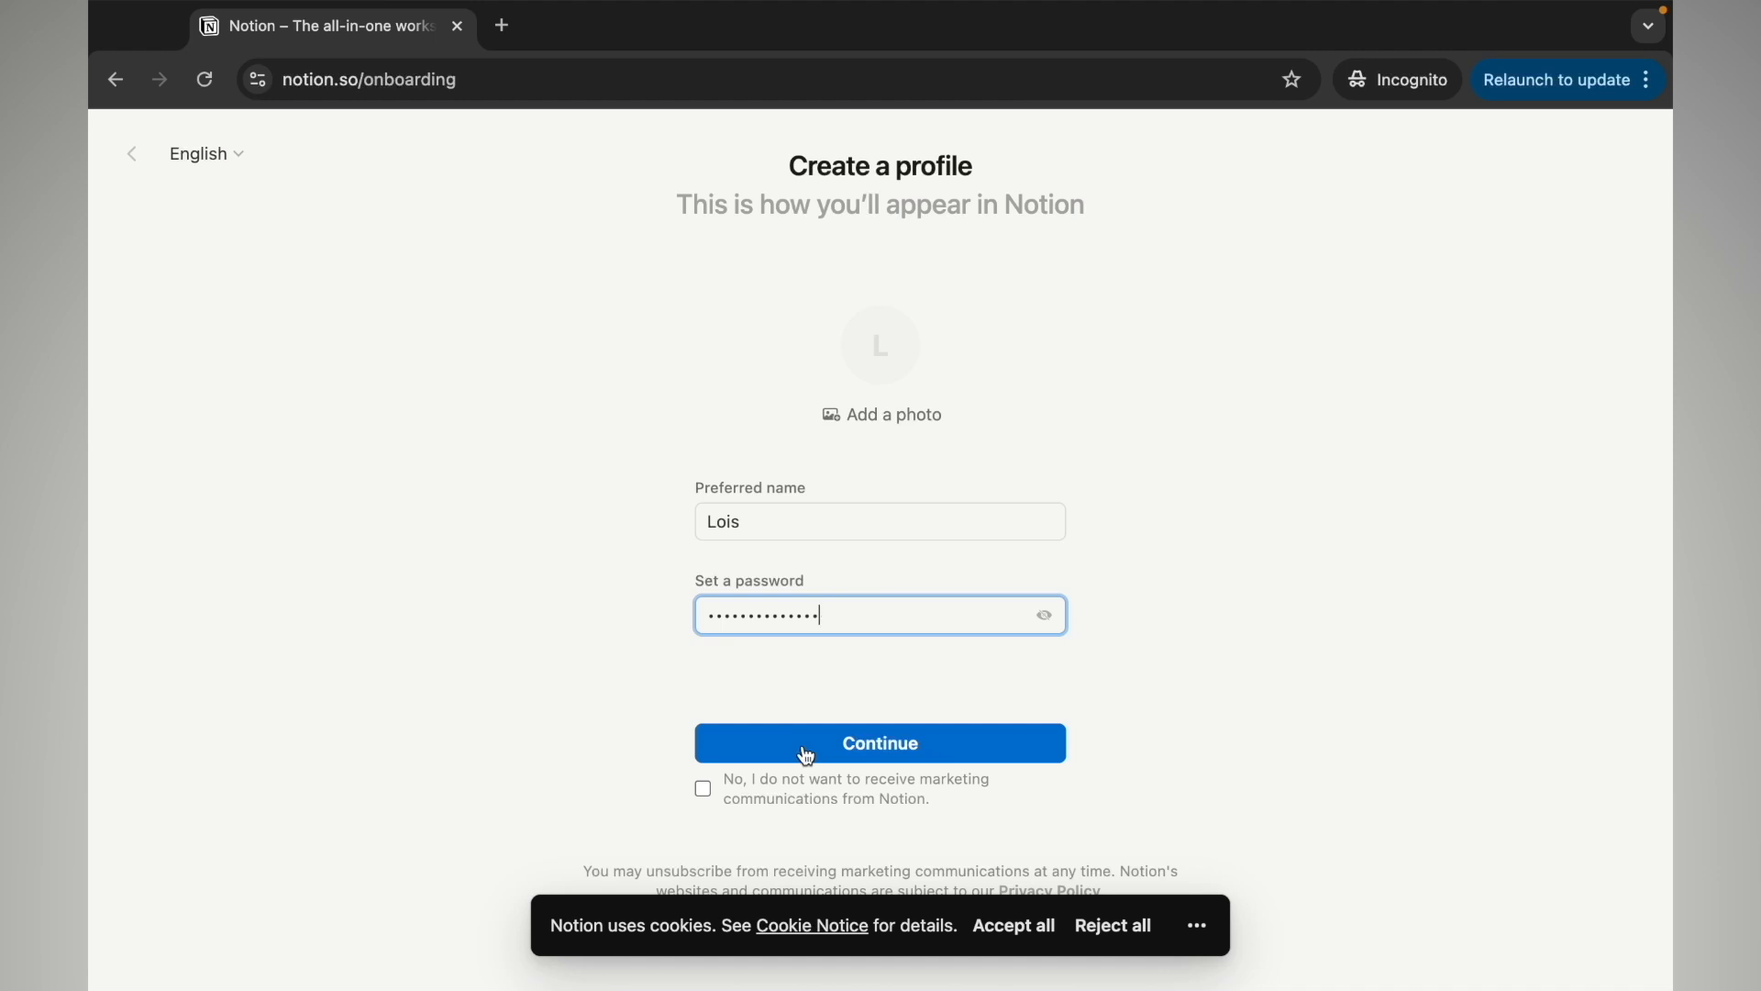
pyautogui.click(703, 788)
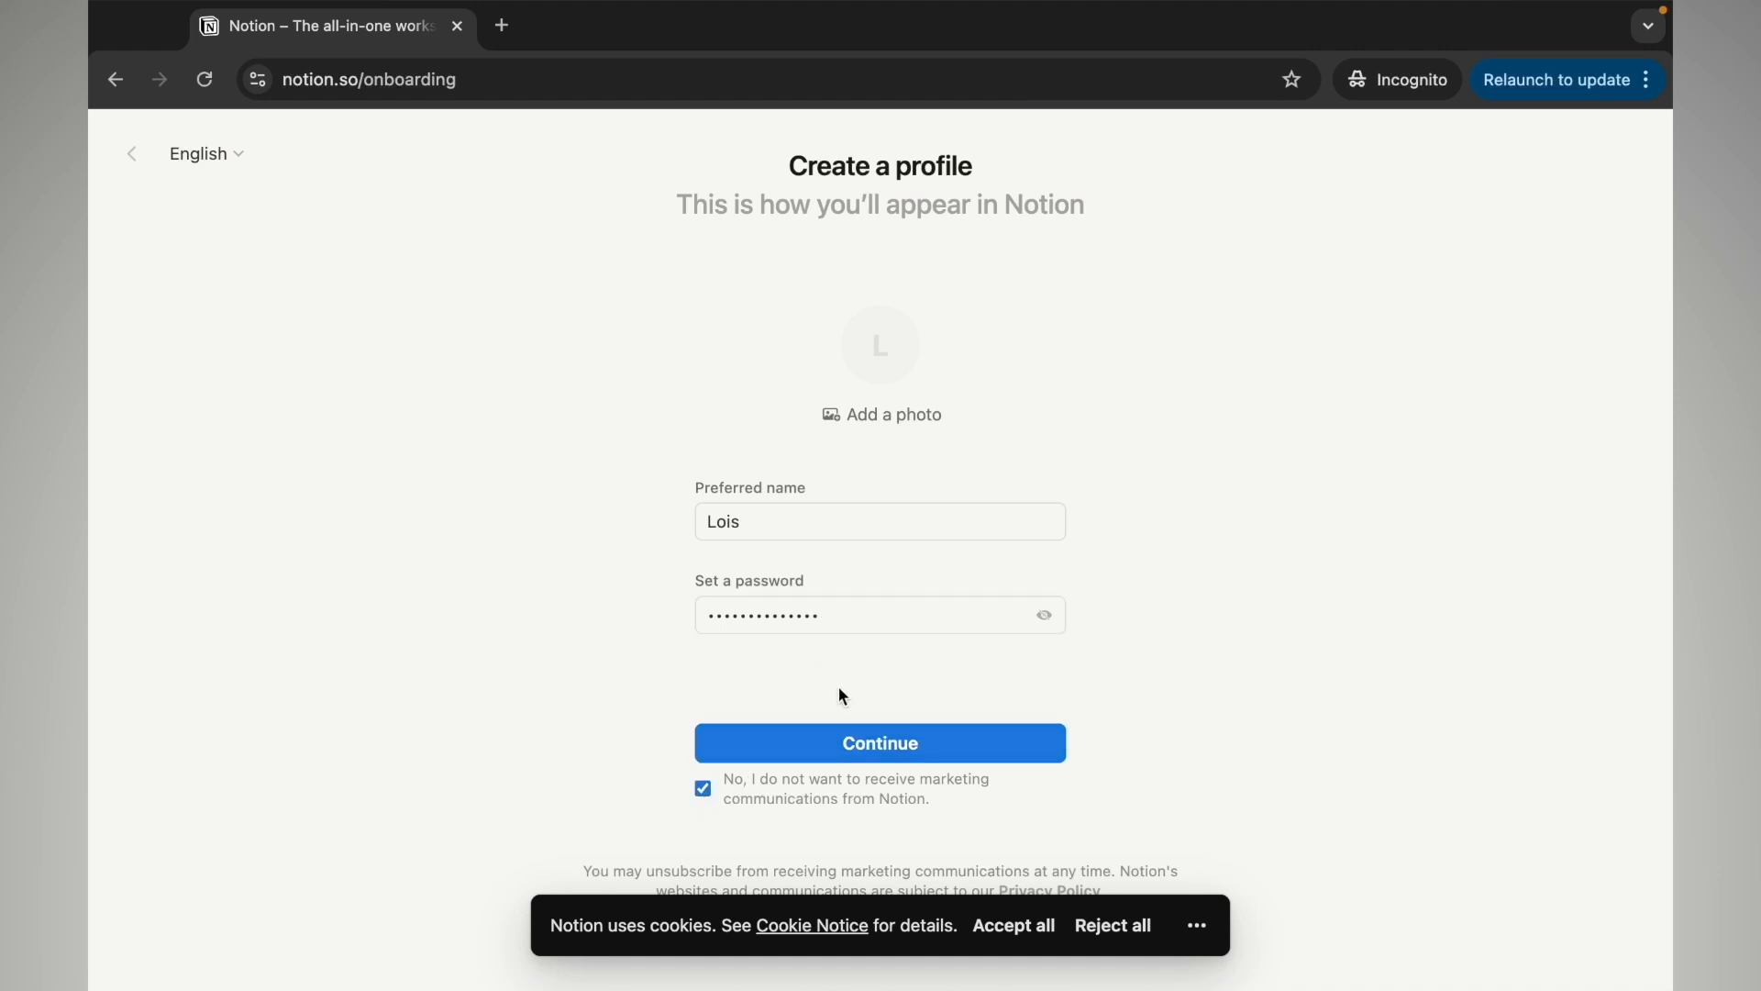
pyautogui.click(858, 747)
pyautogui.click(1005, 926)
pyautogui.click(937, 612)
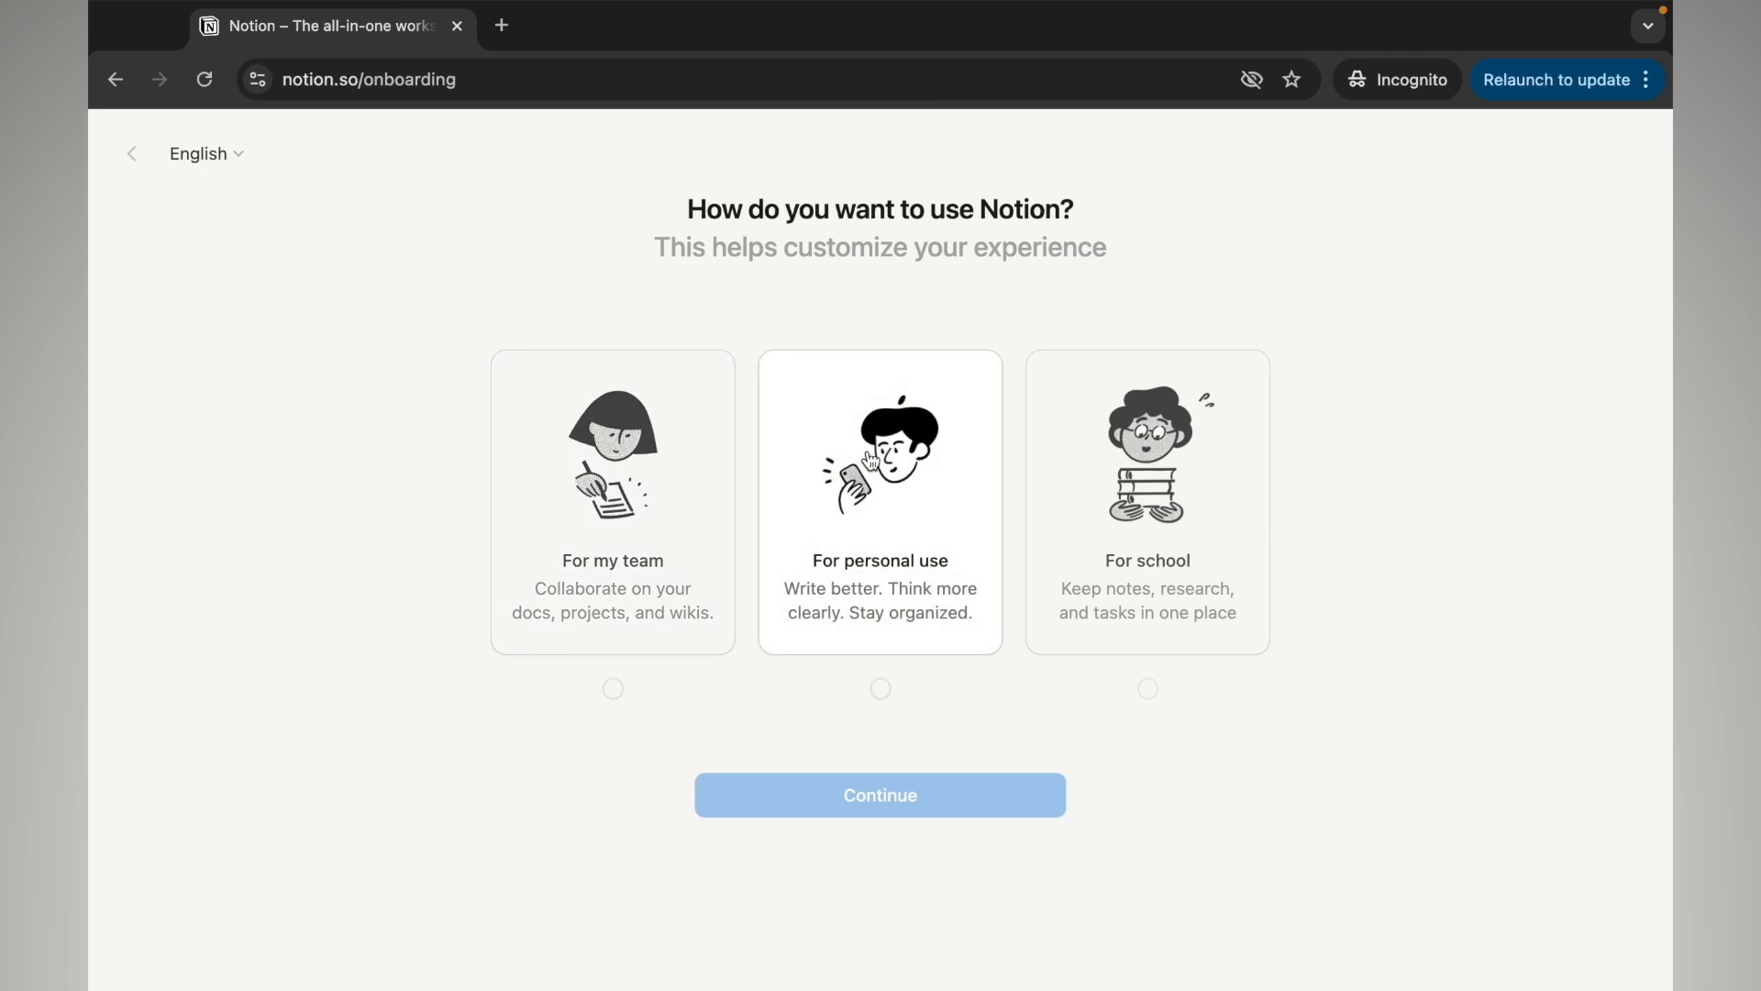
# Choose 'For personal use' and continue to the topic selection step
pyautogui.click(873, 510)
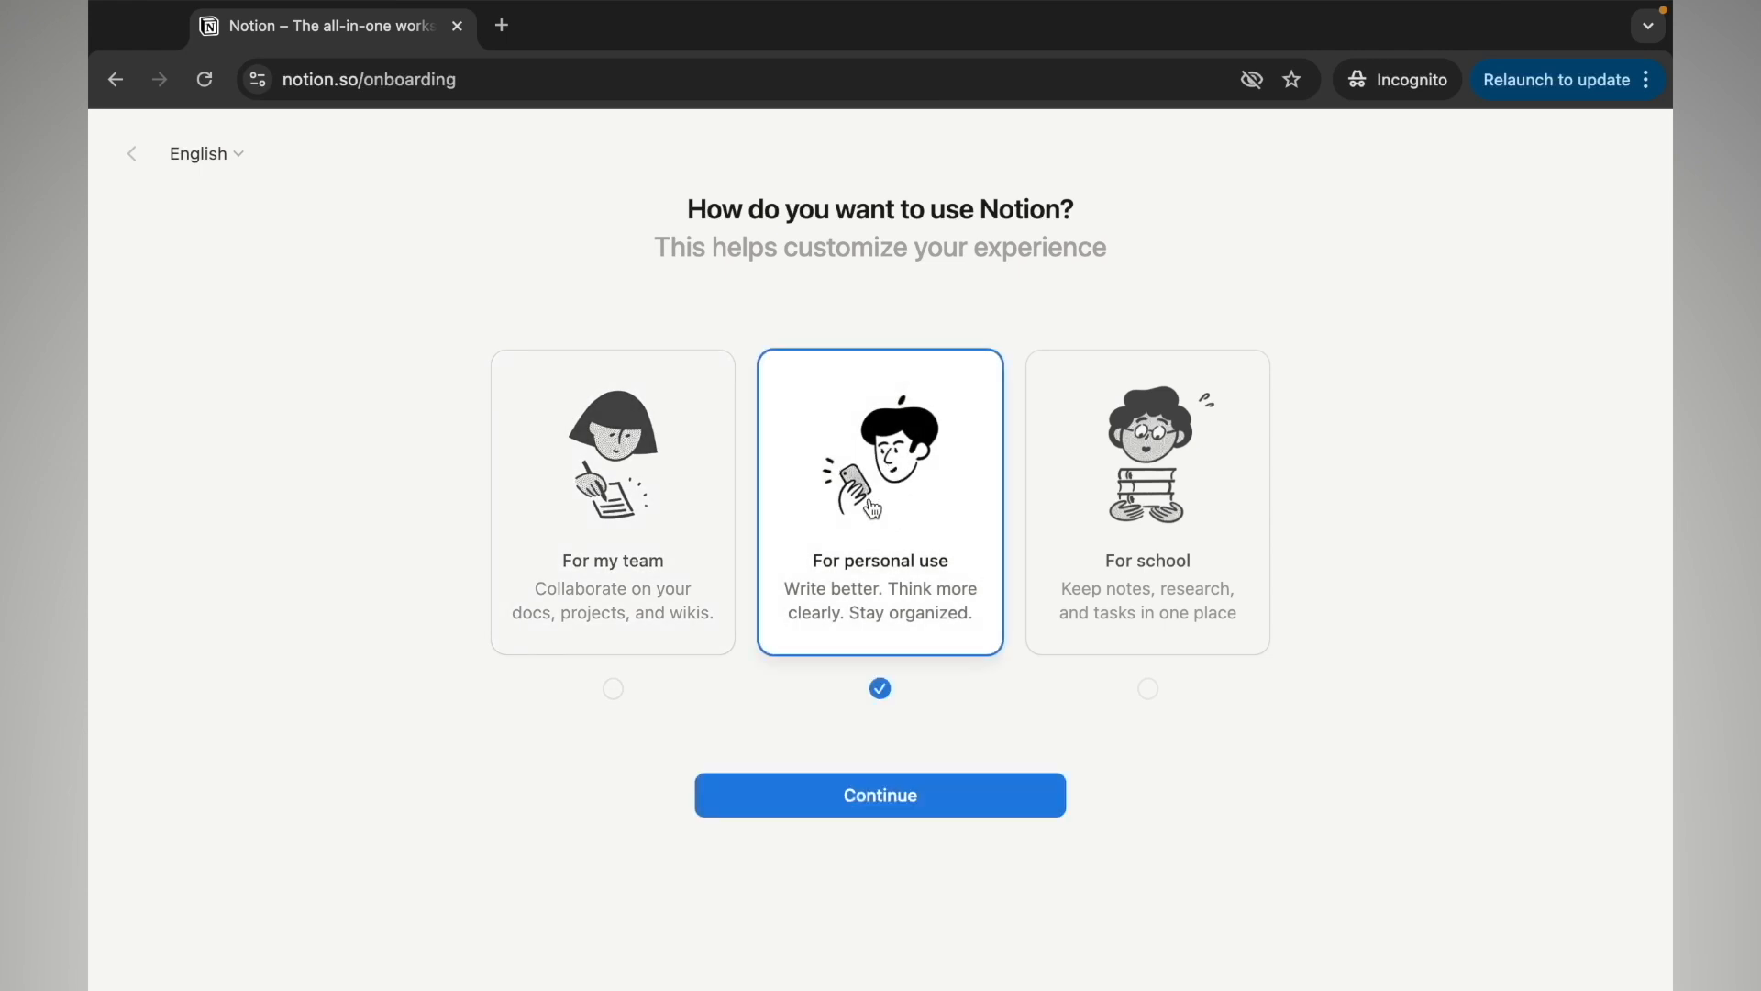
pyautogui.click(820, 798)
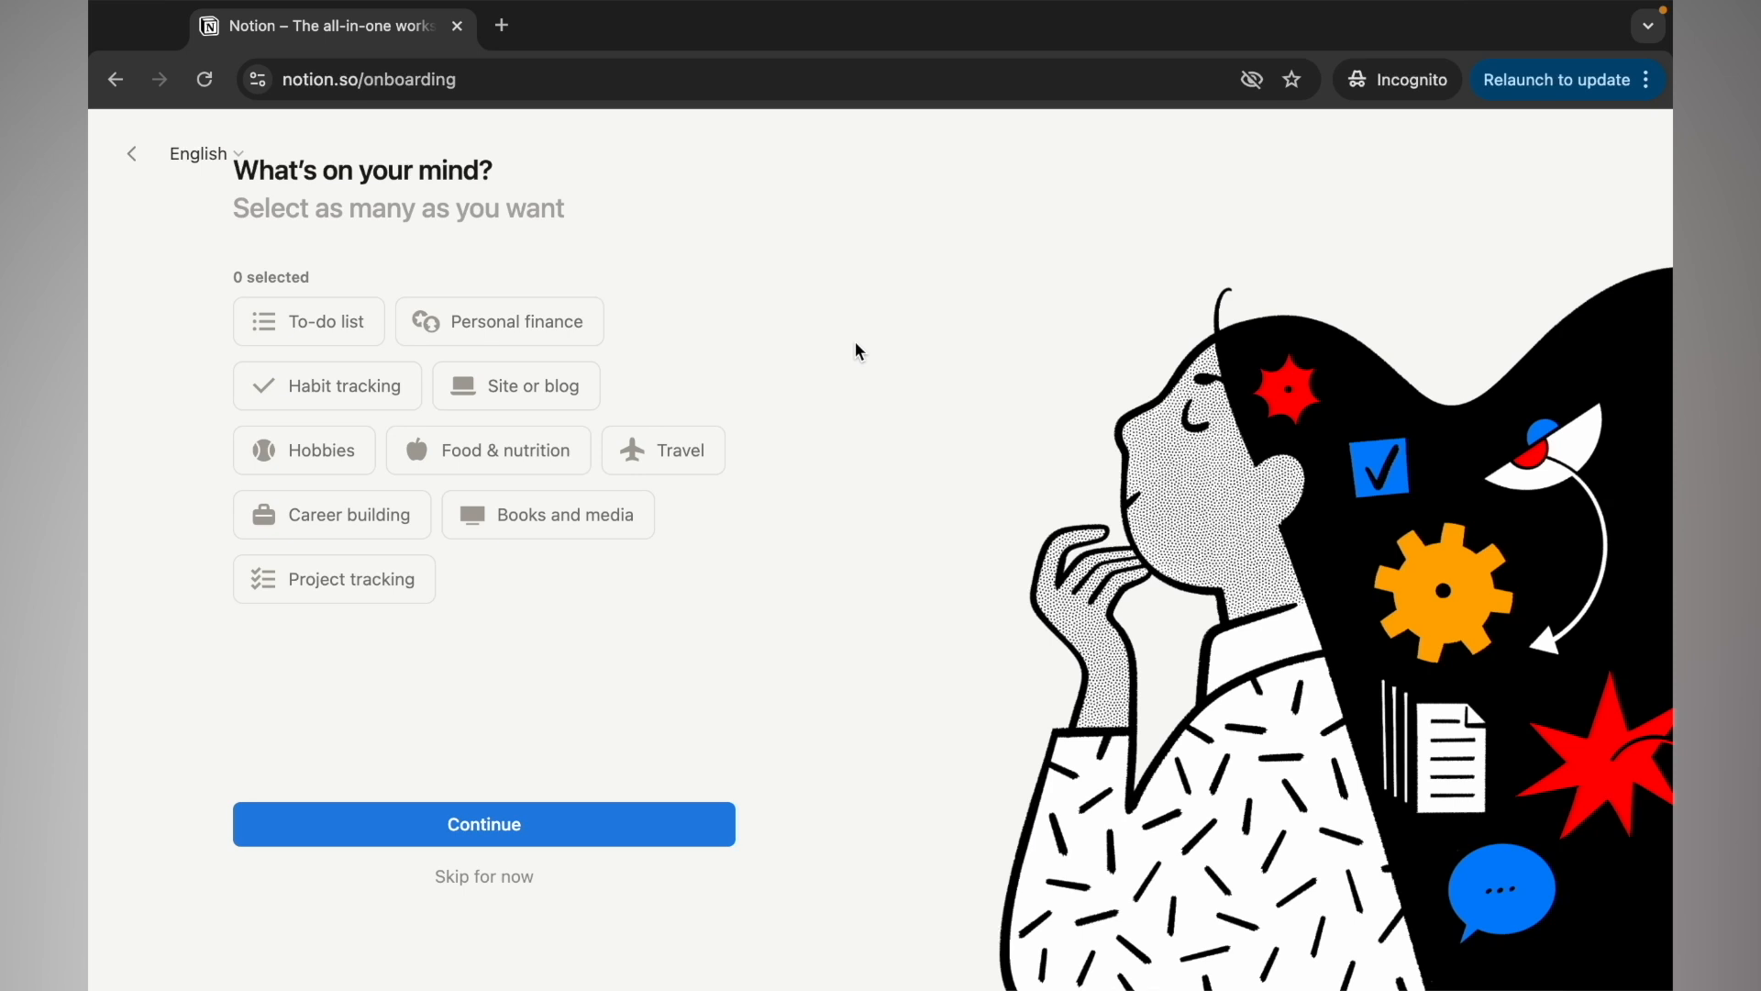
# Select To-do list, Personal finance and Project tracking, then finish onboarding
pyautogui.click(369, 323)
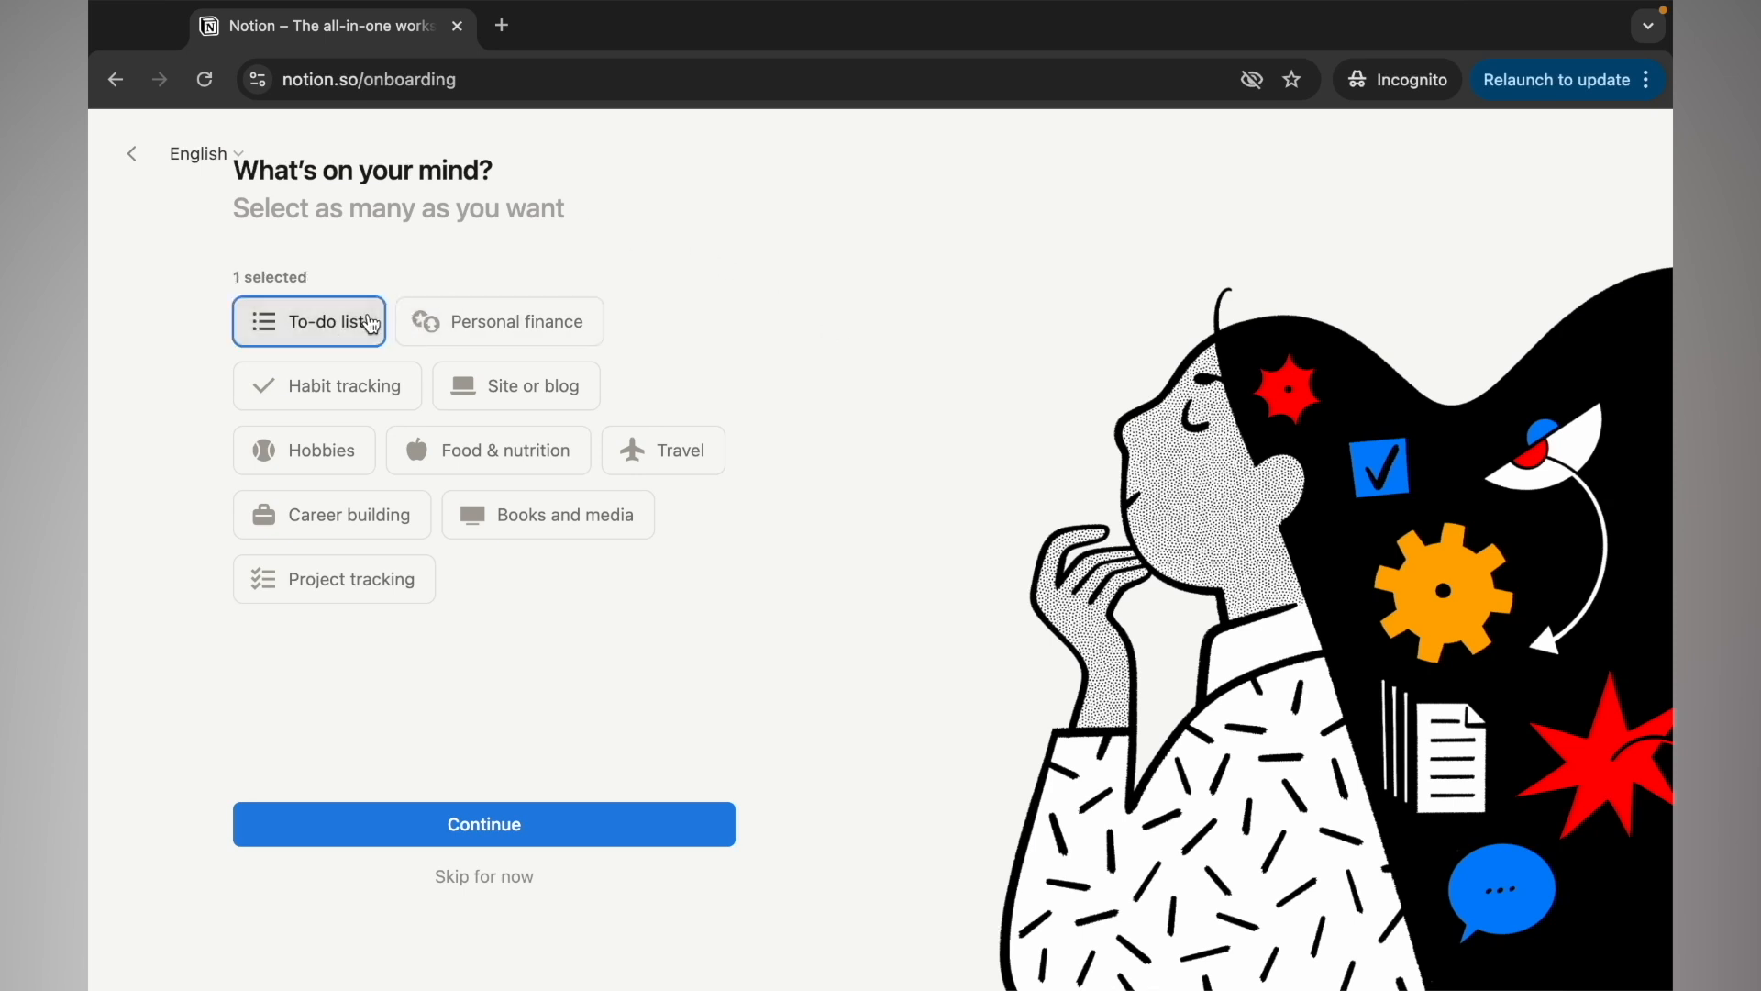
pyautogui.click(481, 316)
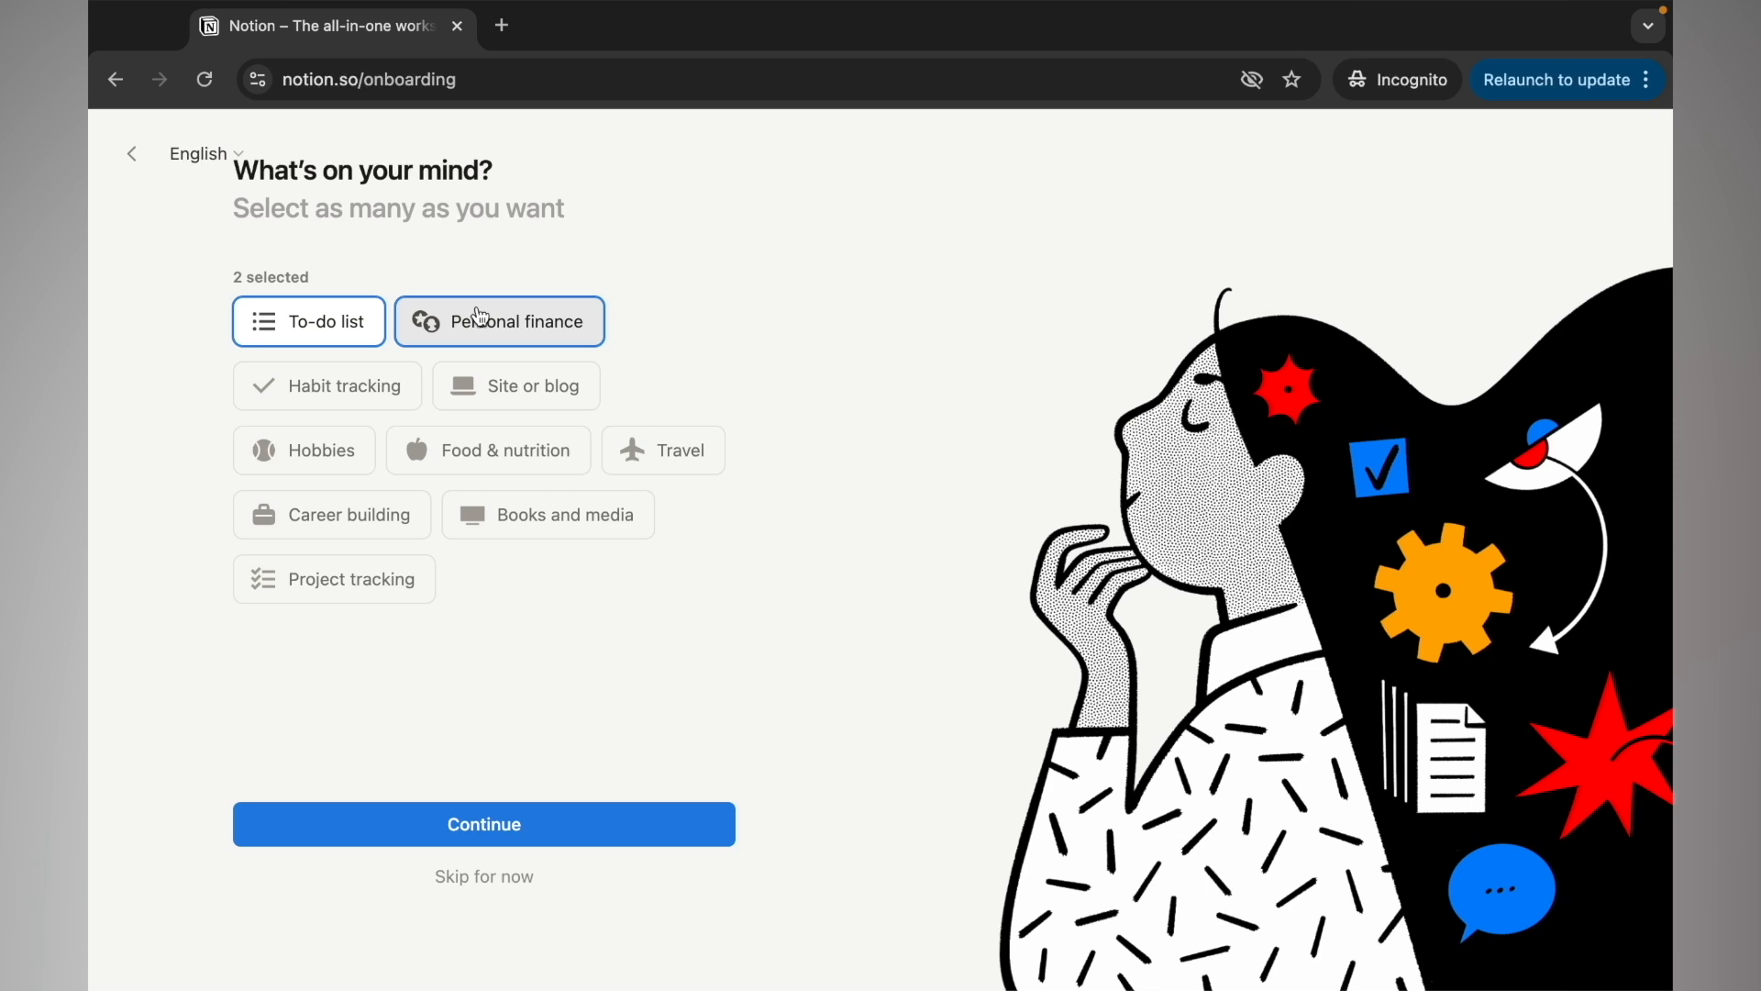
pyautogui.click(340, 577)
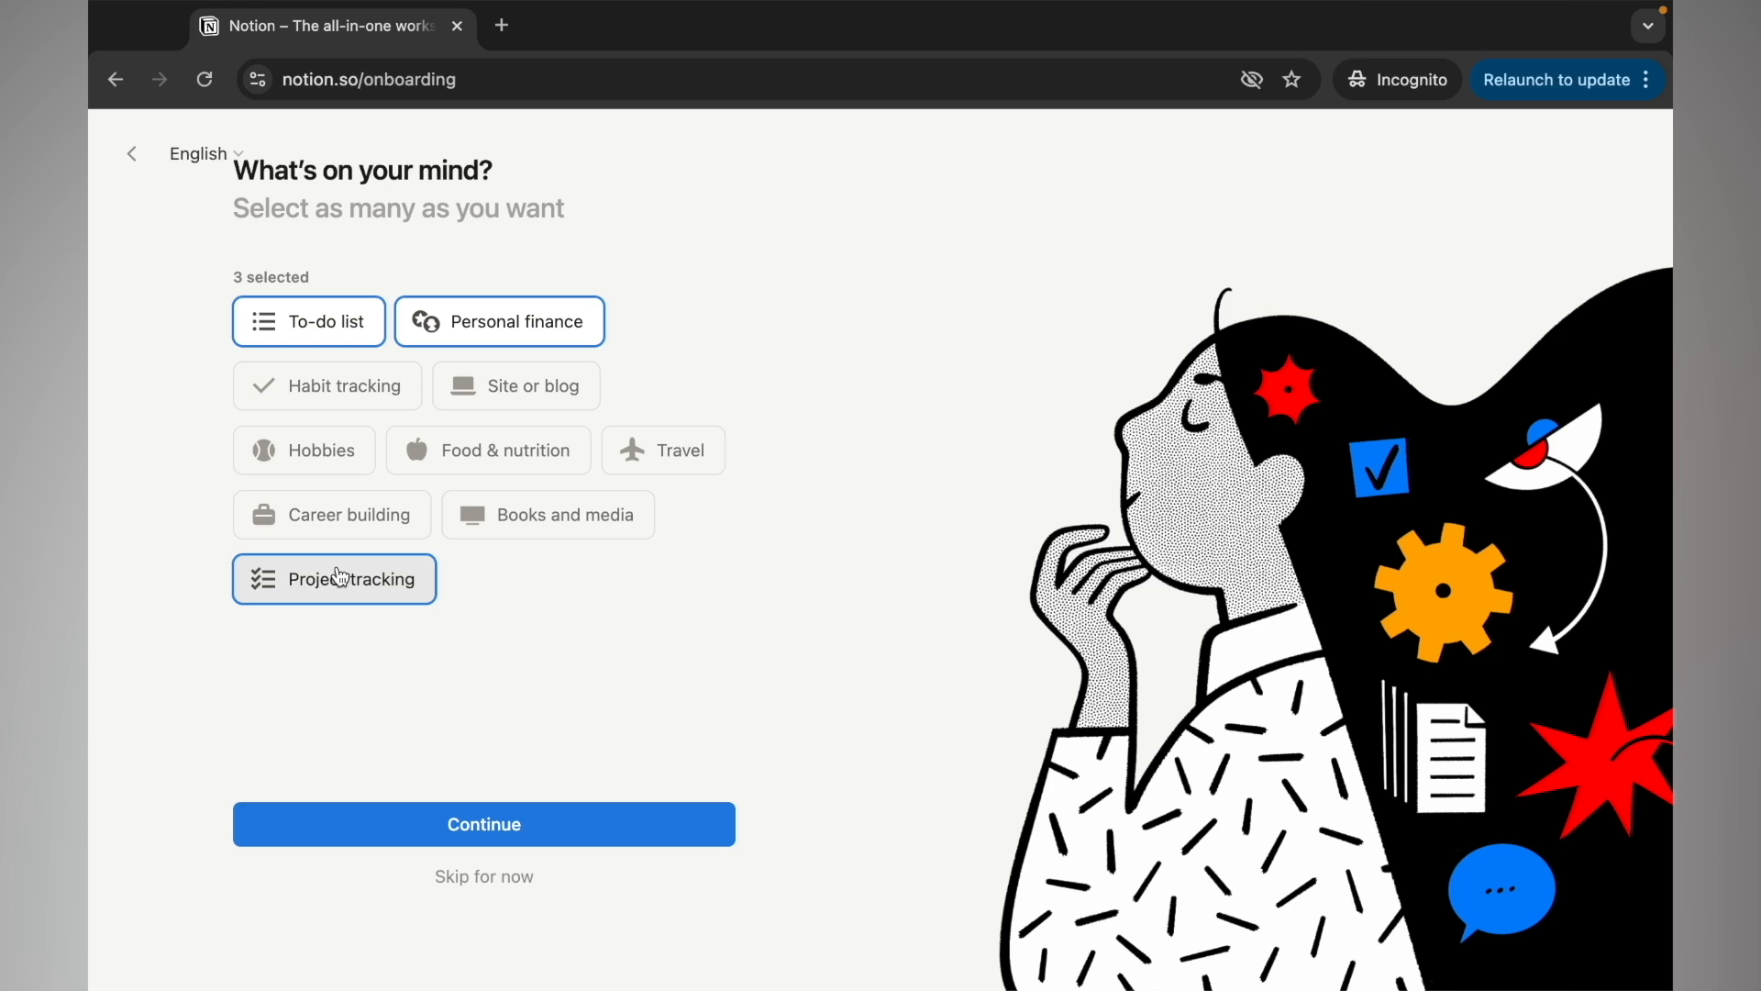
pyautogui.click(507, 826)
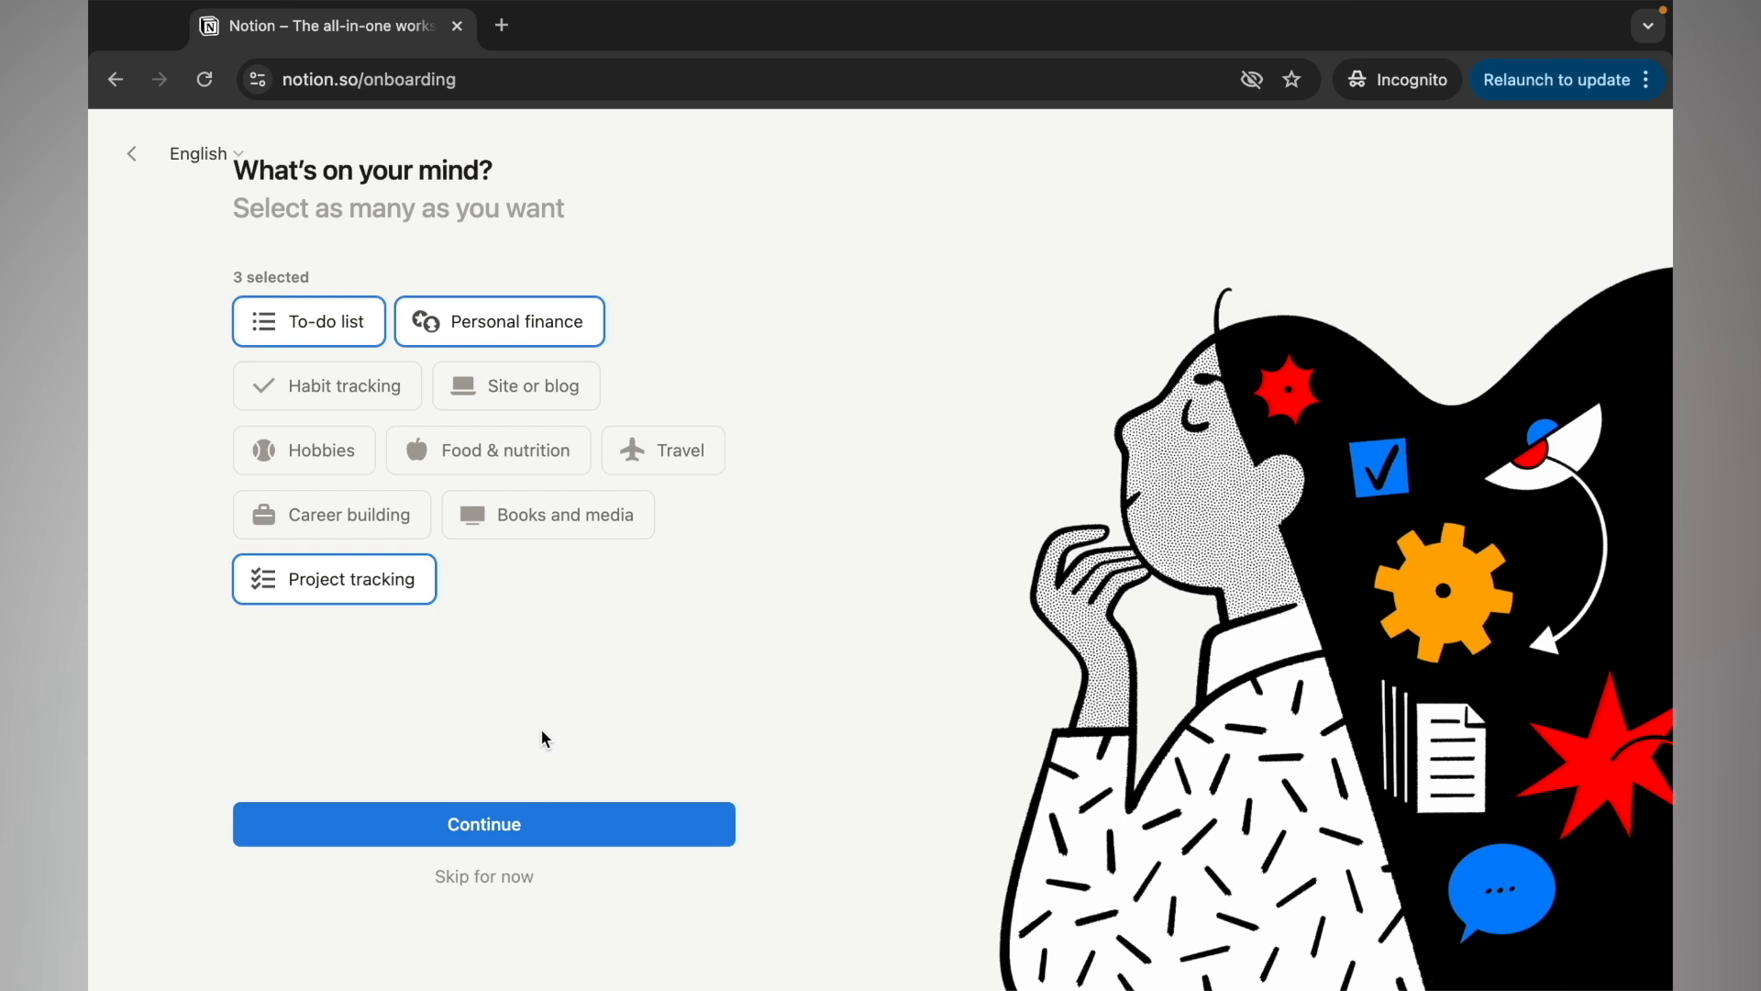
pyautogui.click(461, 825)
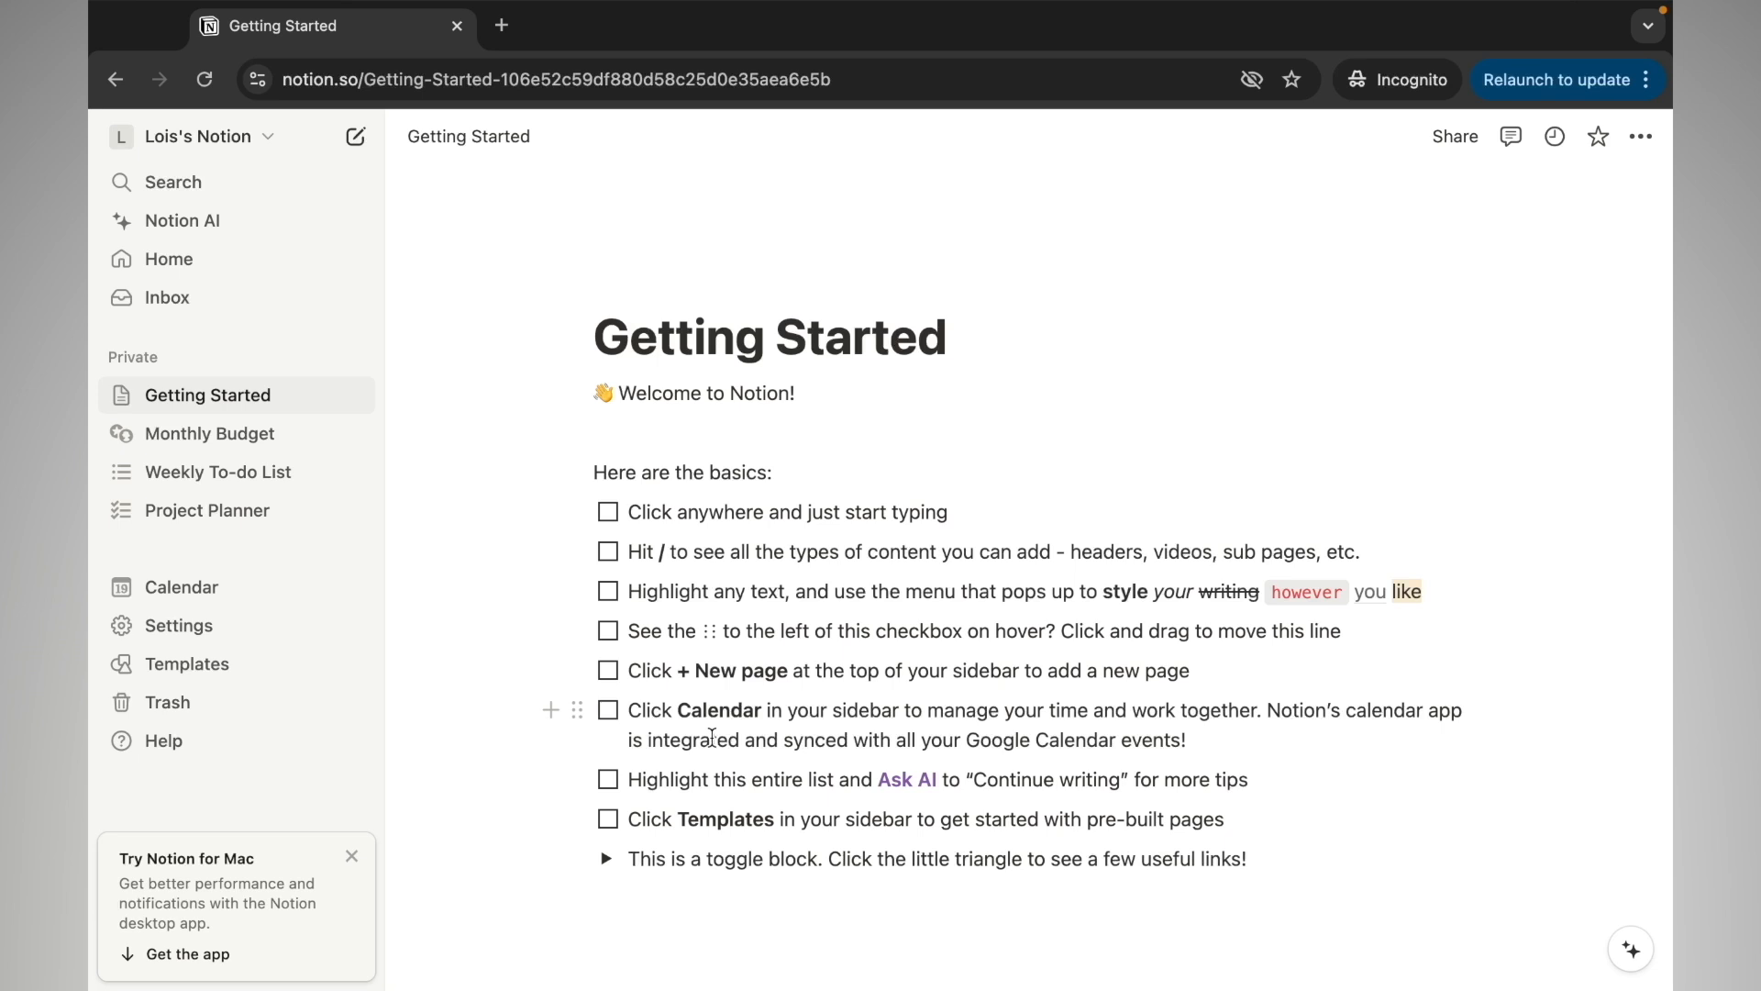
# Open Settings from the workspace name menu to reach My settings
pyautogui.click(265, 154)
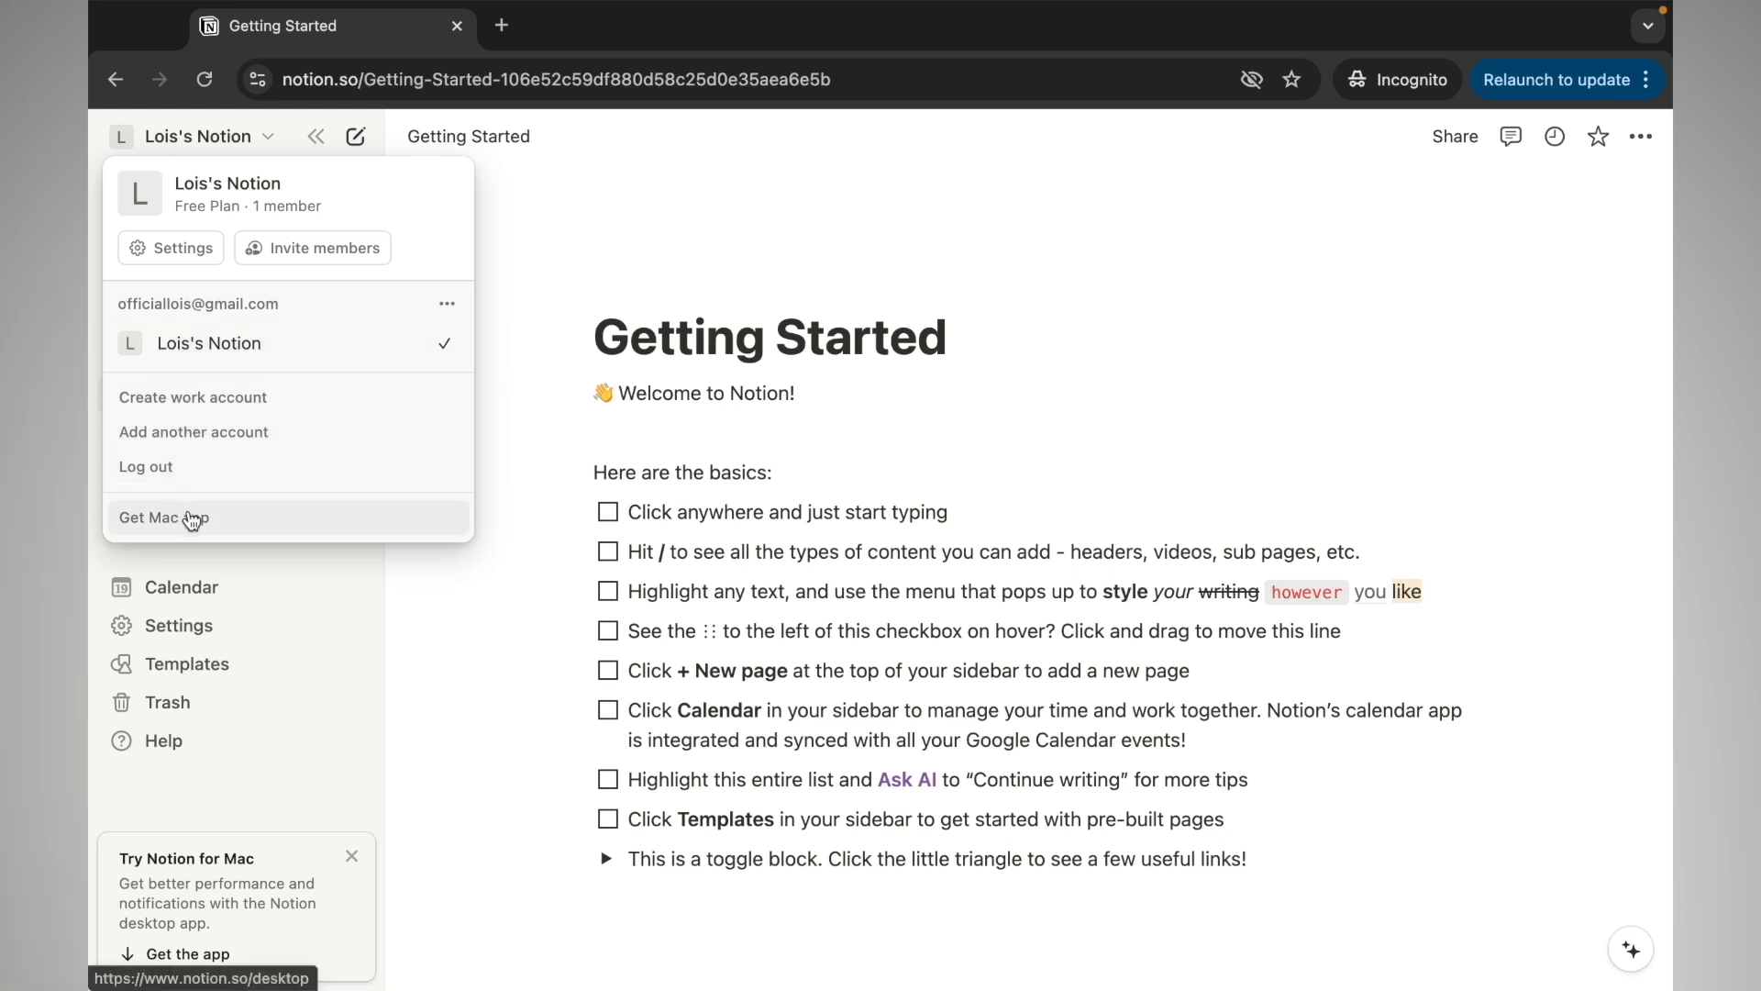
pyautogui.click(182, 271)
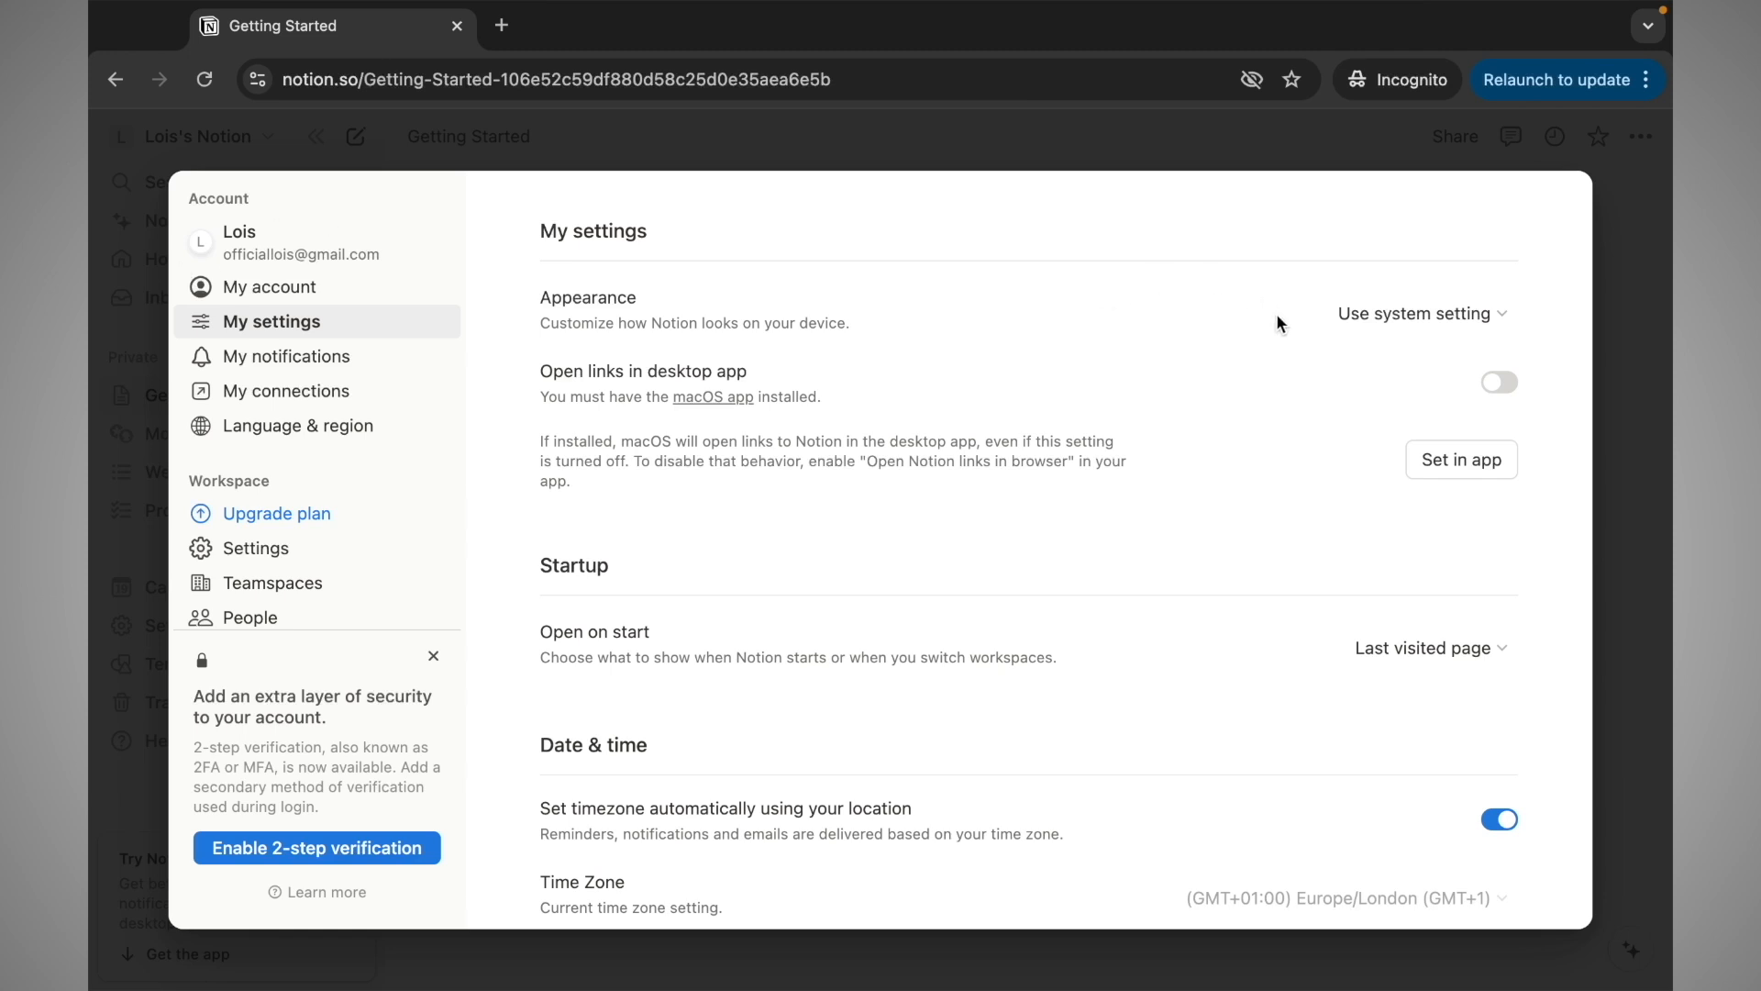
# Set the My settings Appearance theme to Dark, passing briefly through Light
pyautogui.click(1372, 315)
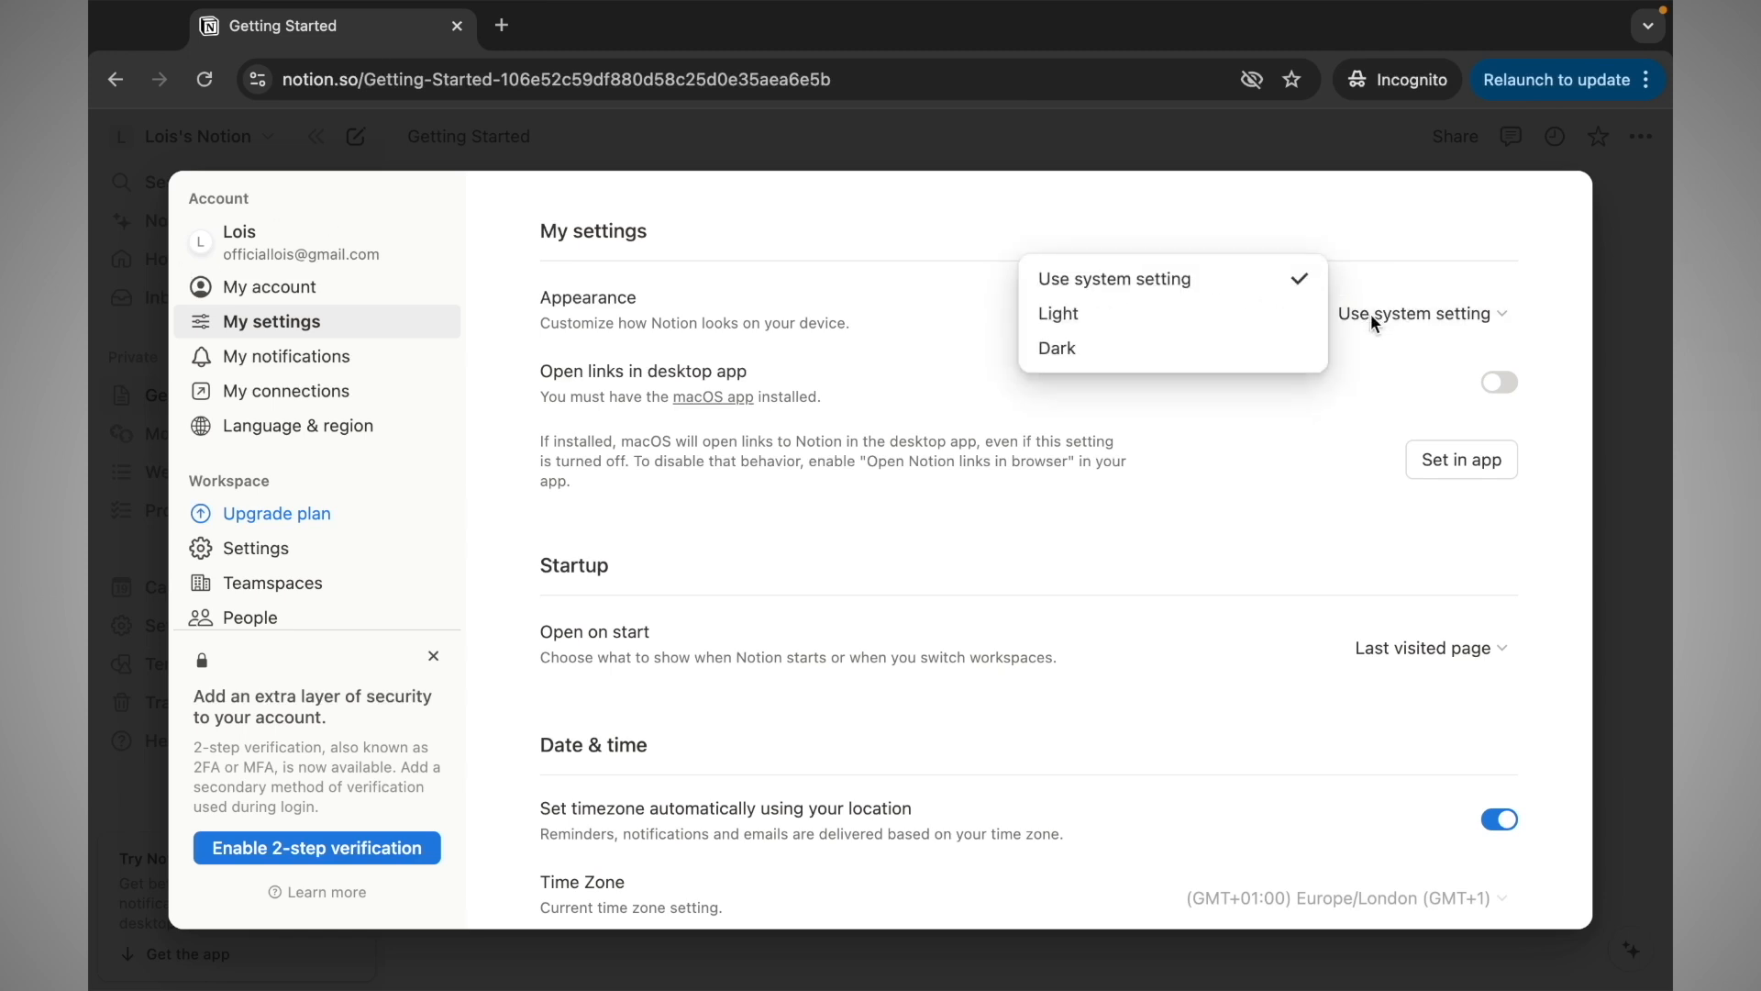
pyautogui.click(1264, 316)
pyautogui.click(1445, 321)
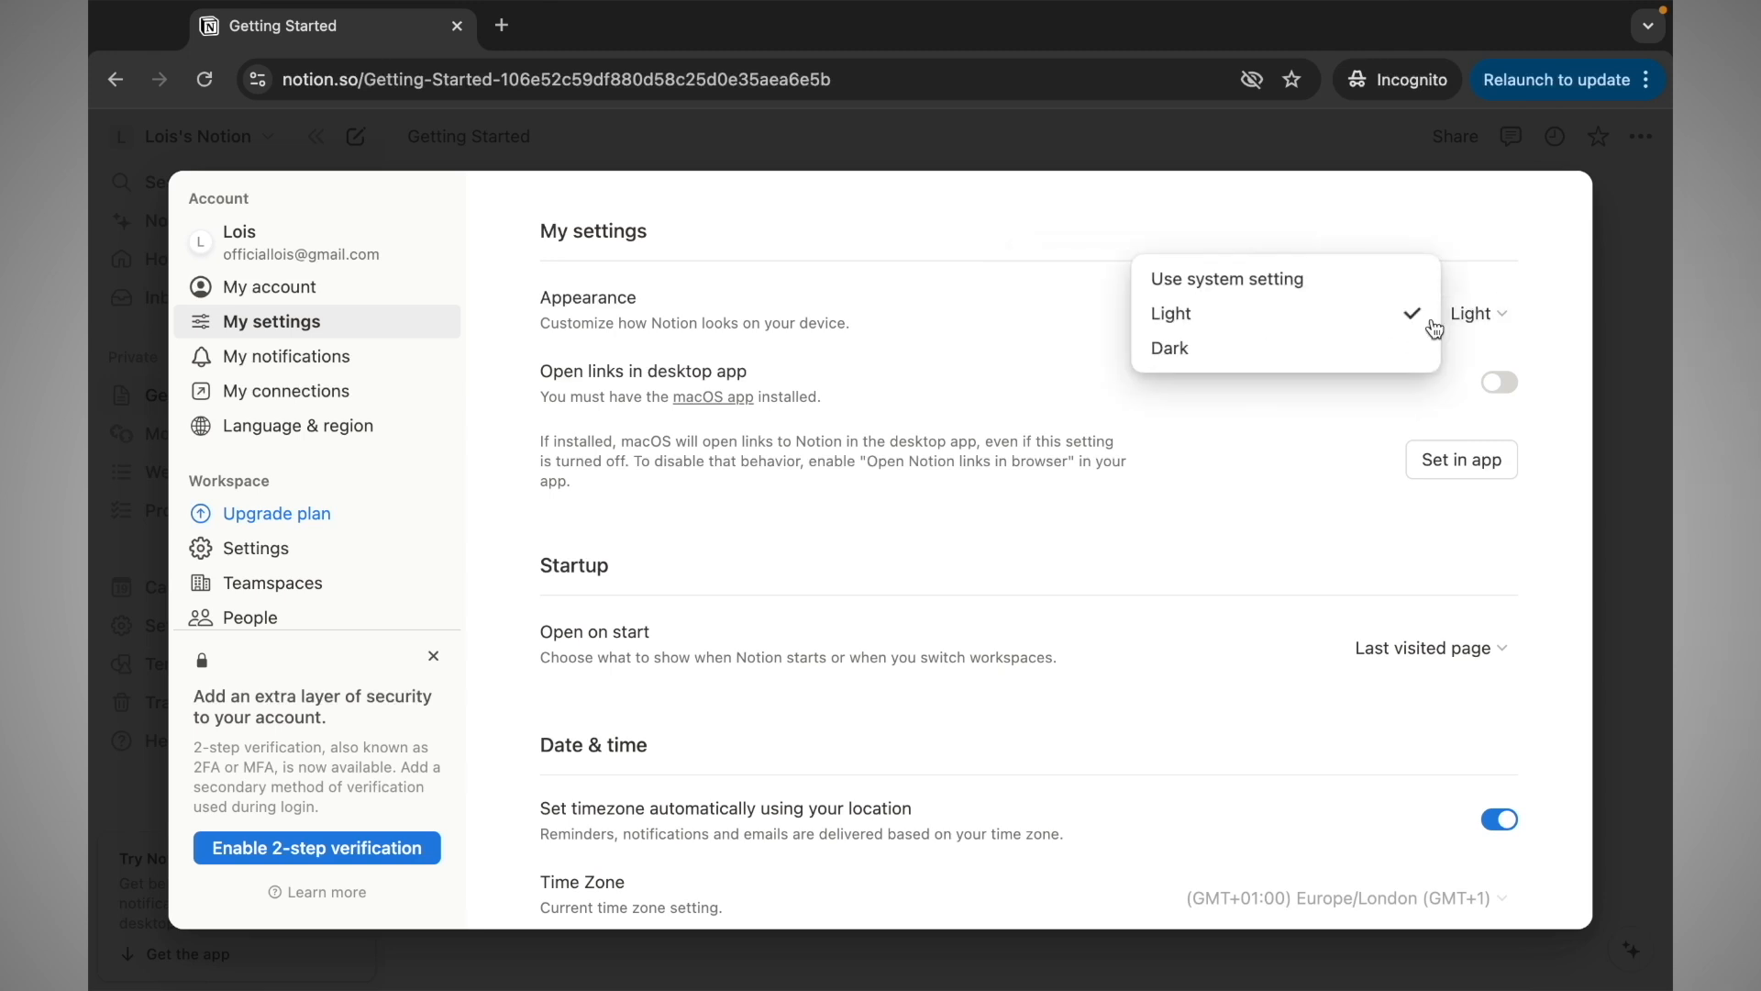
pyautogui.click(1338, 361)
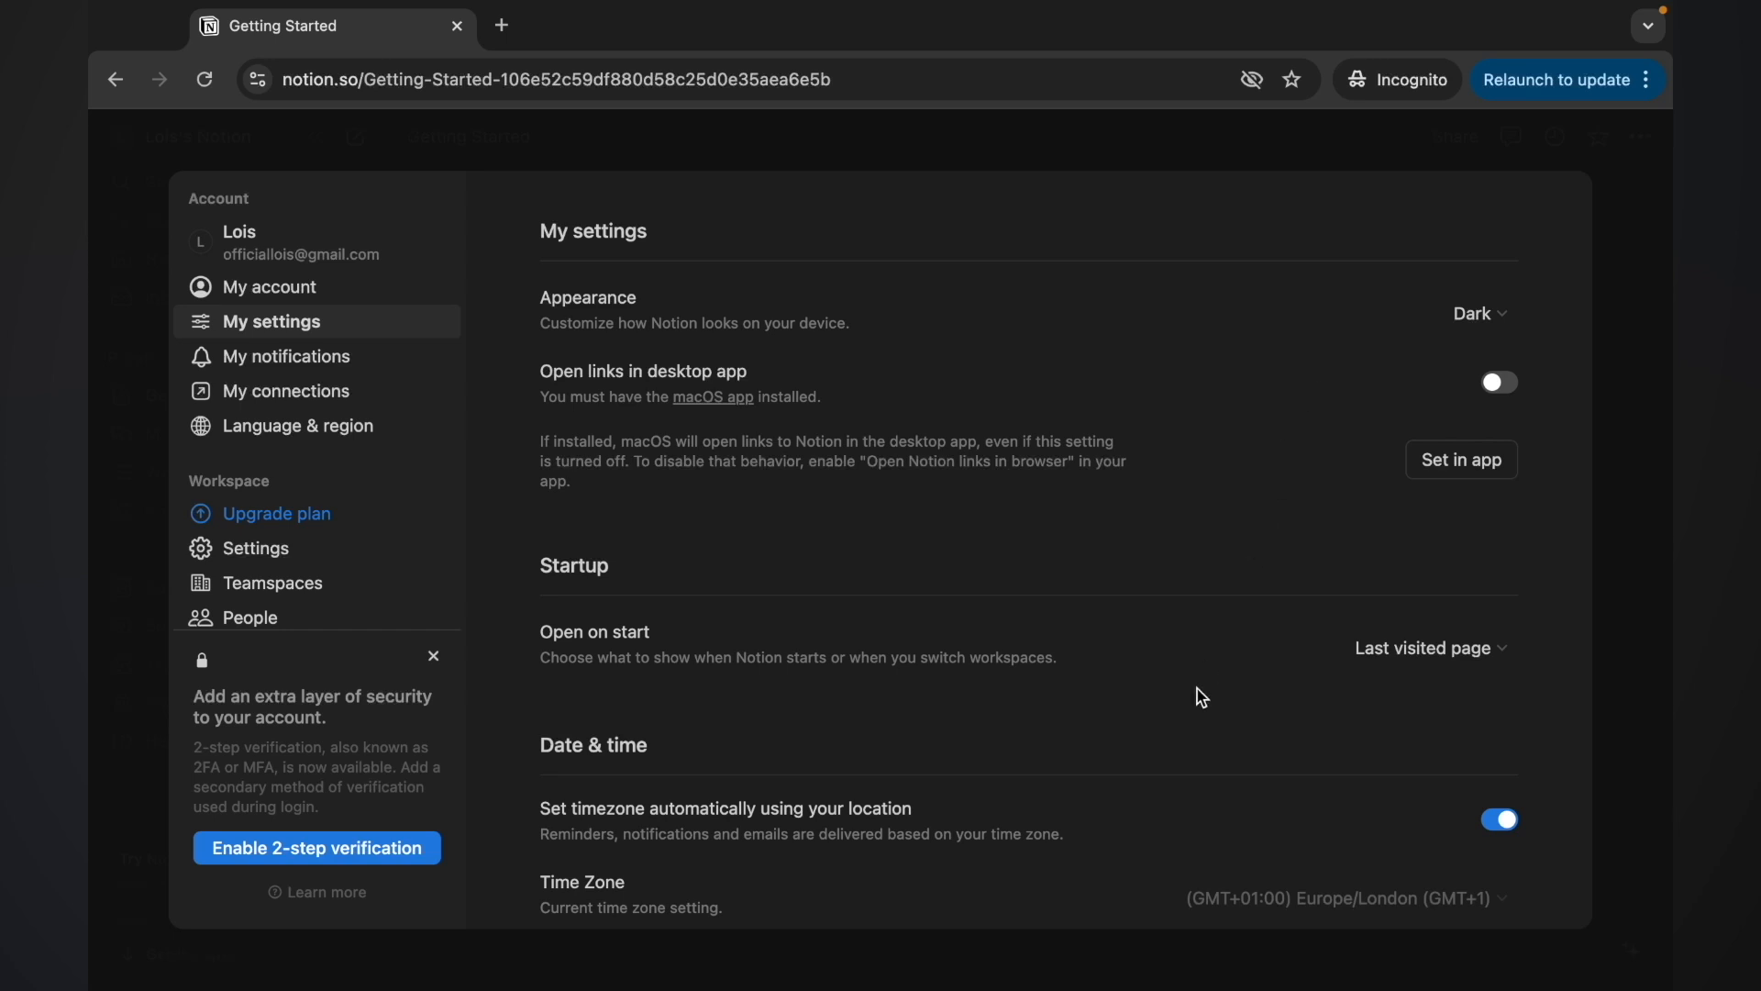
pyautogui.scroll(-2, 1195, 695)
# Set Open on start to Home, then go to the My notifications page
pyautogui.click(1389, 556)
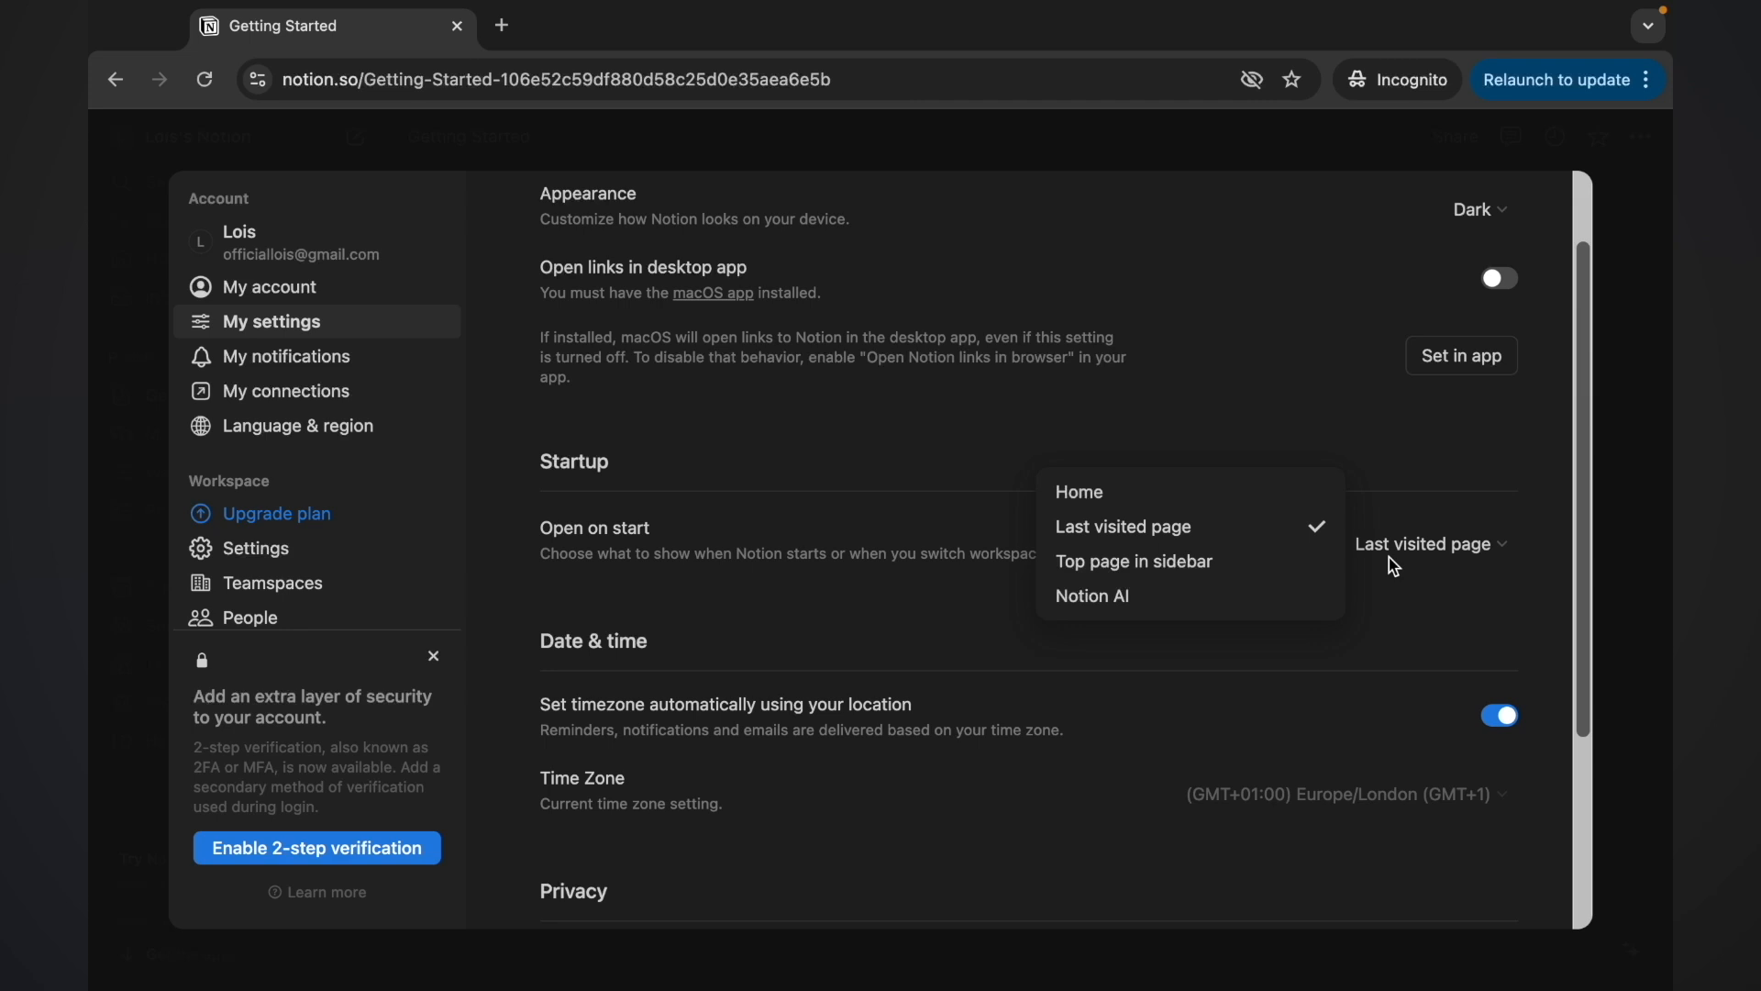
pyautogui.click(1309, 509)
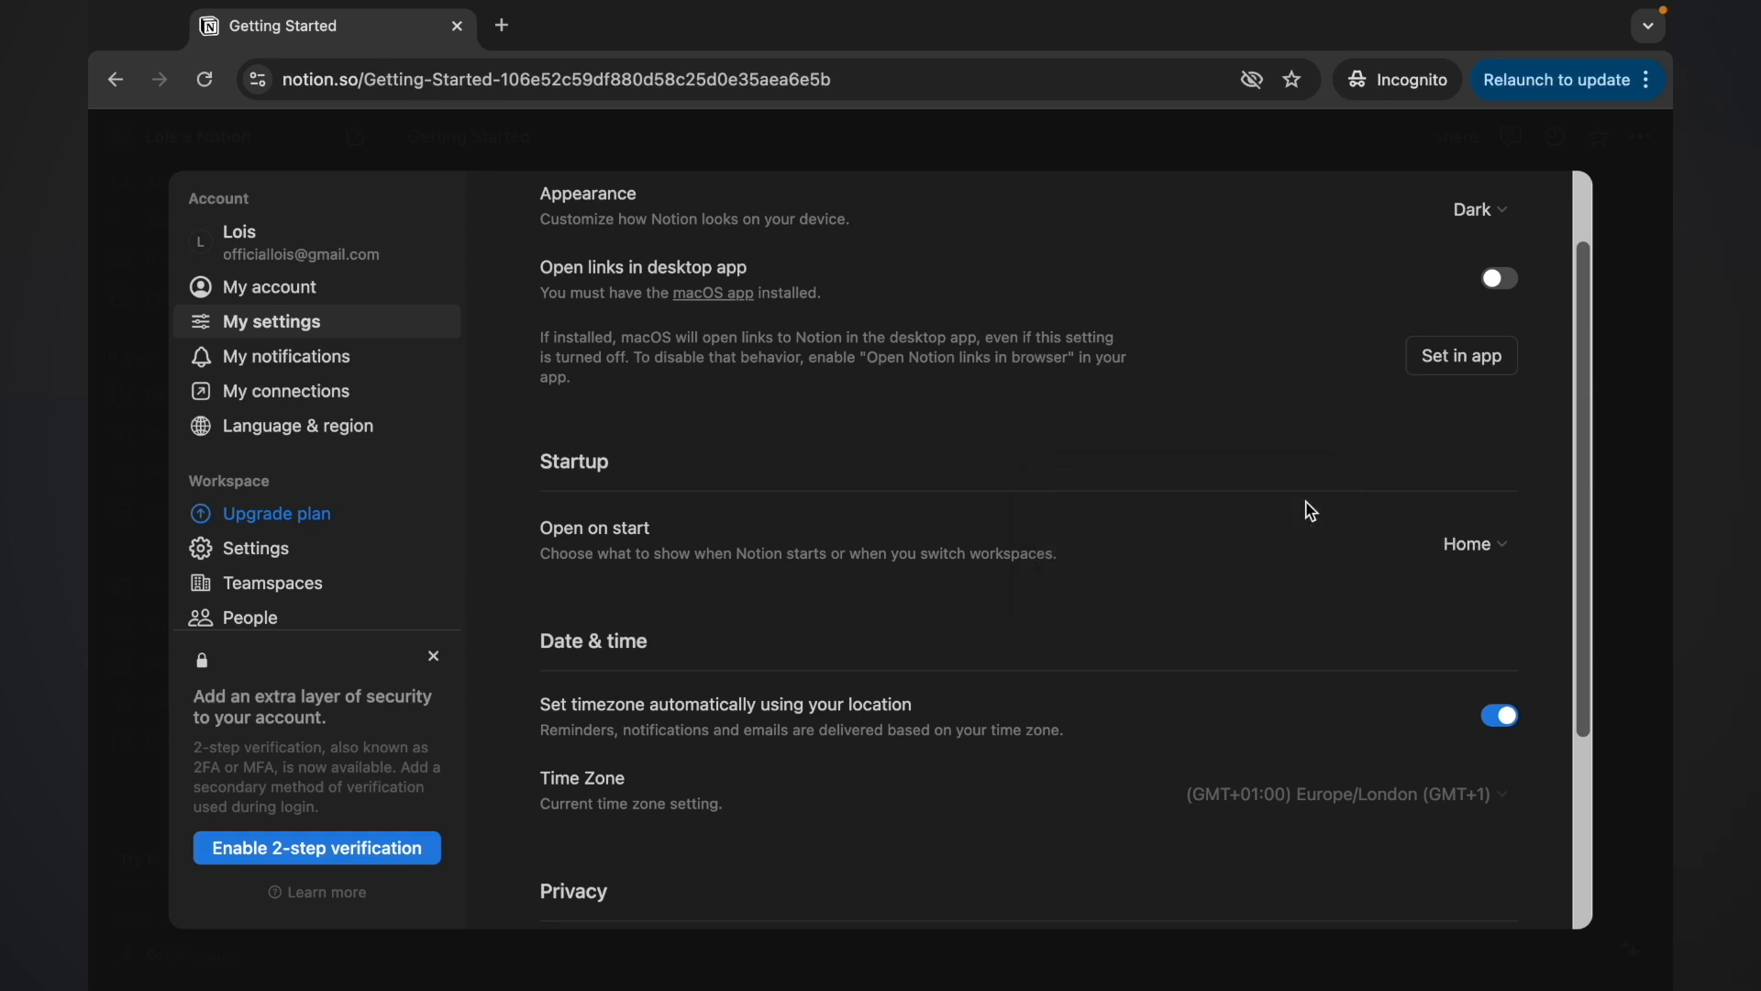
pyautogui.scroll(-5, 1310, 511)
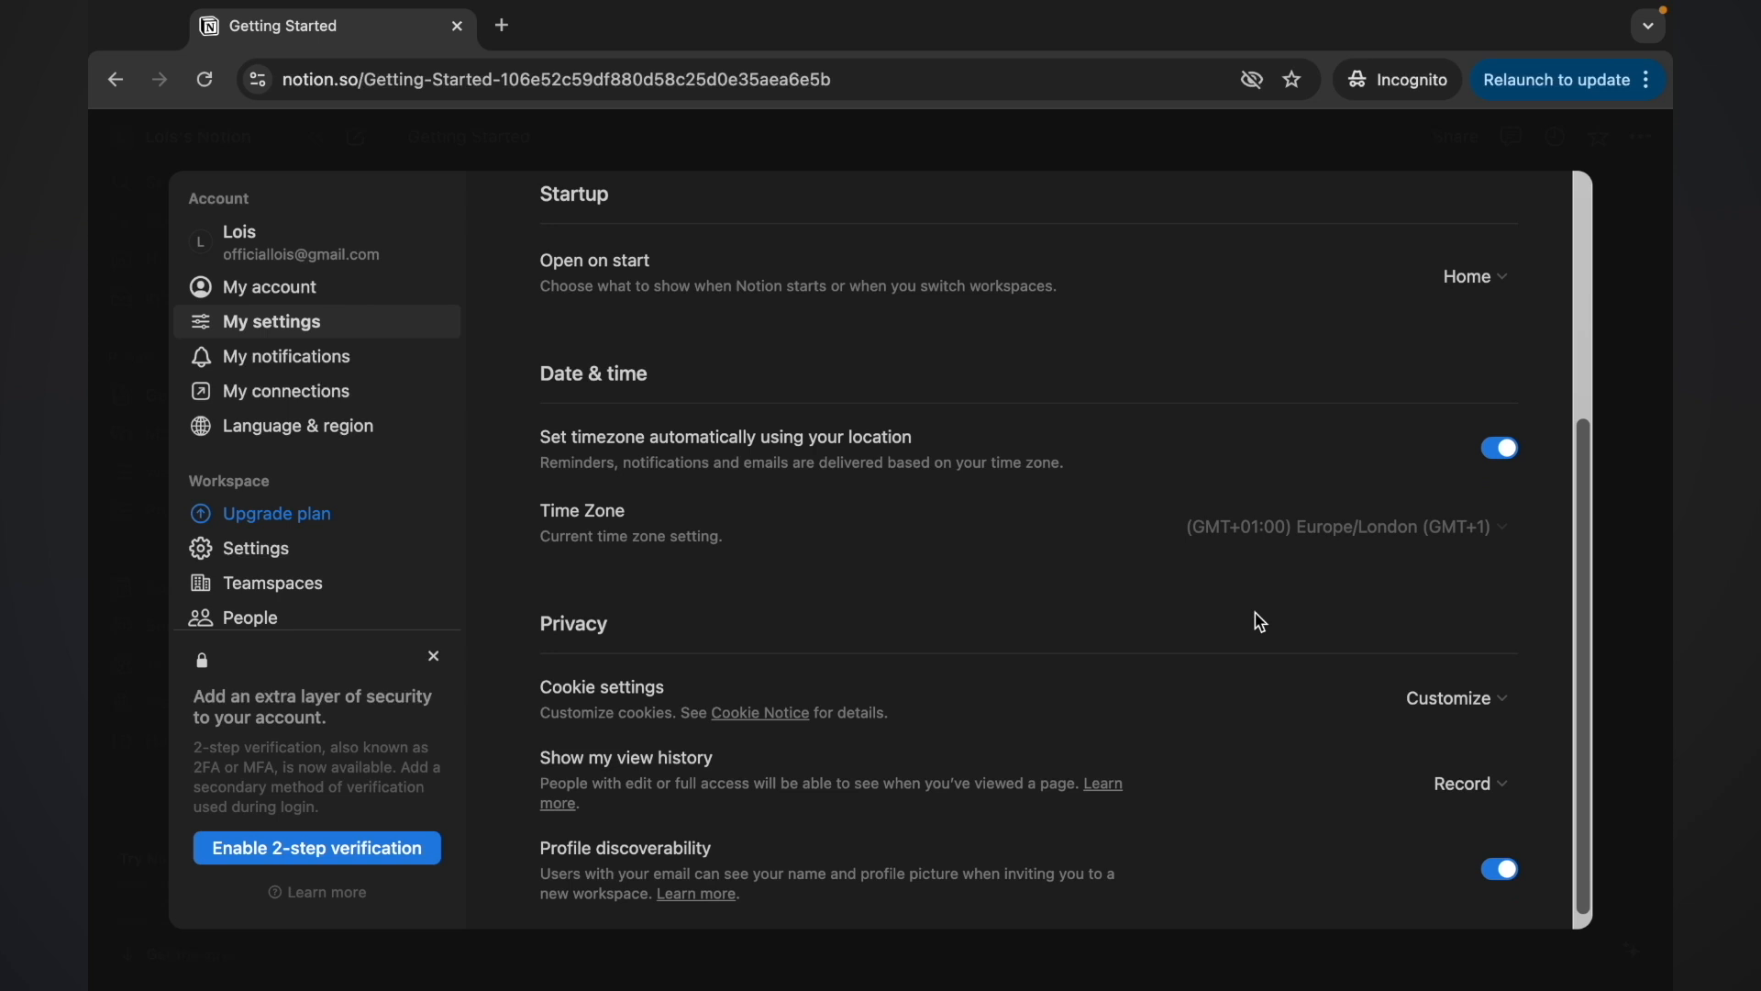
pyautogui.scroll(-1, 1225, 674)
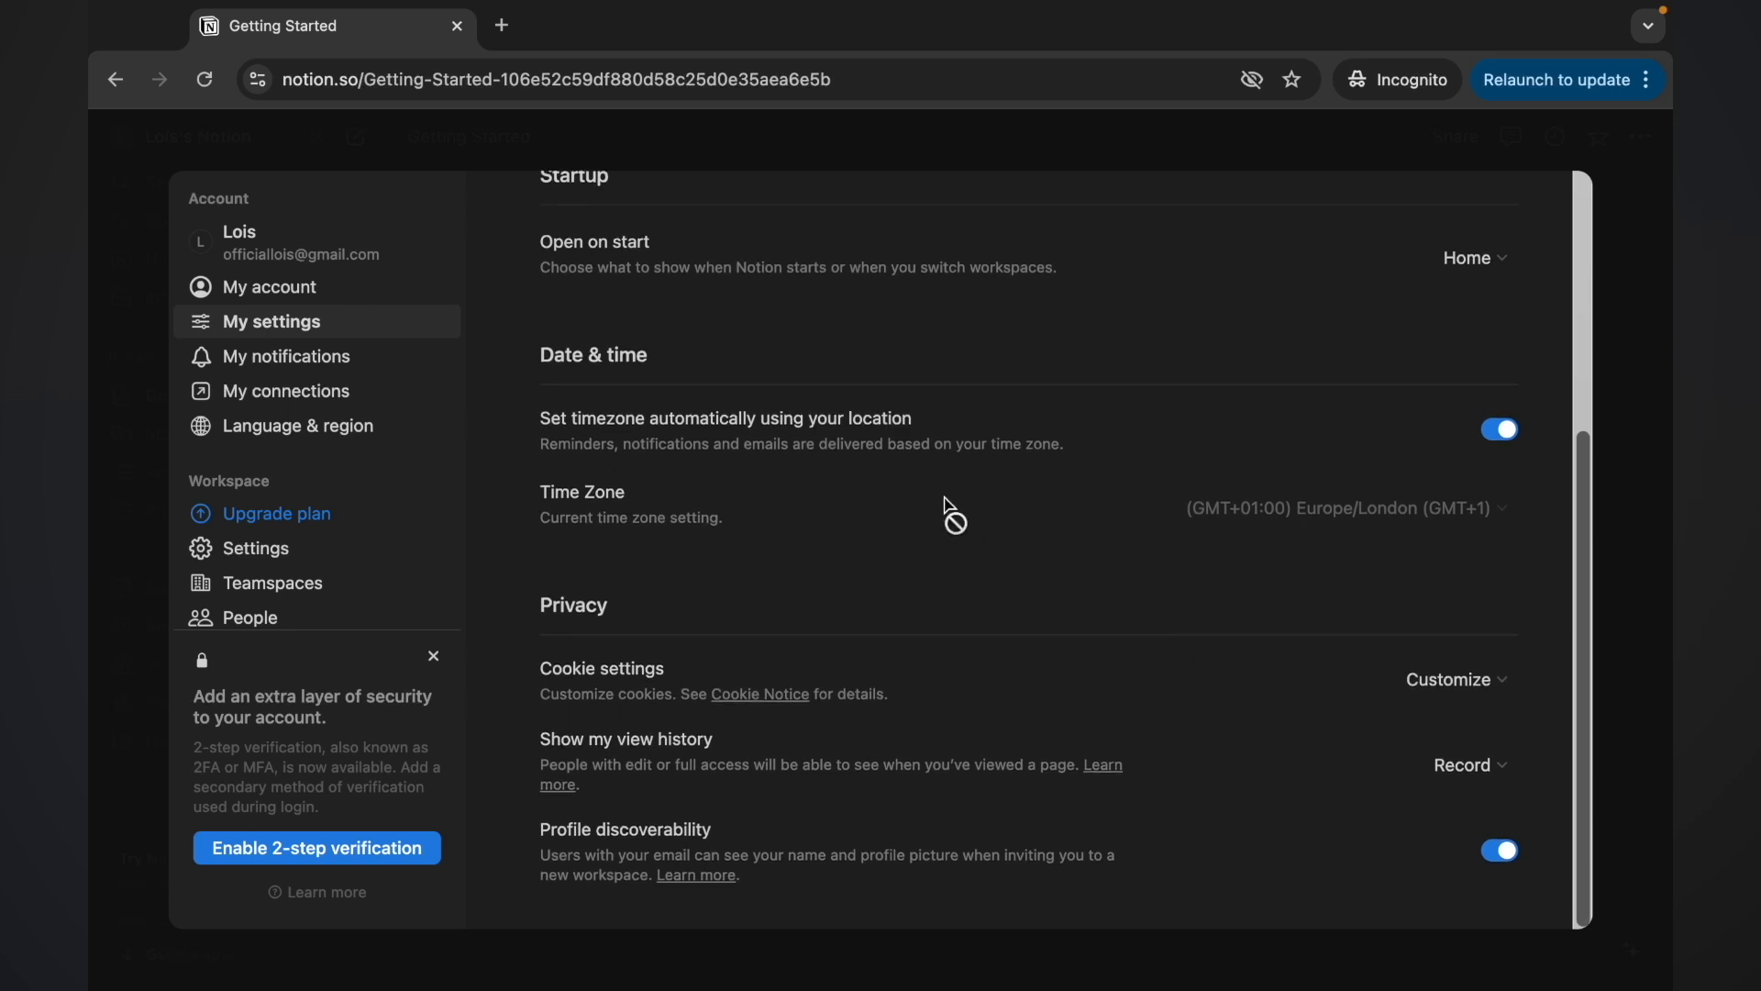
pyautogui.click(319, 359)
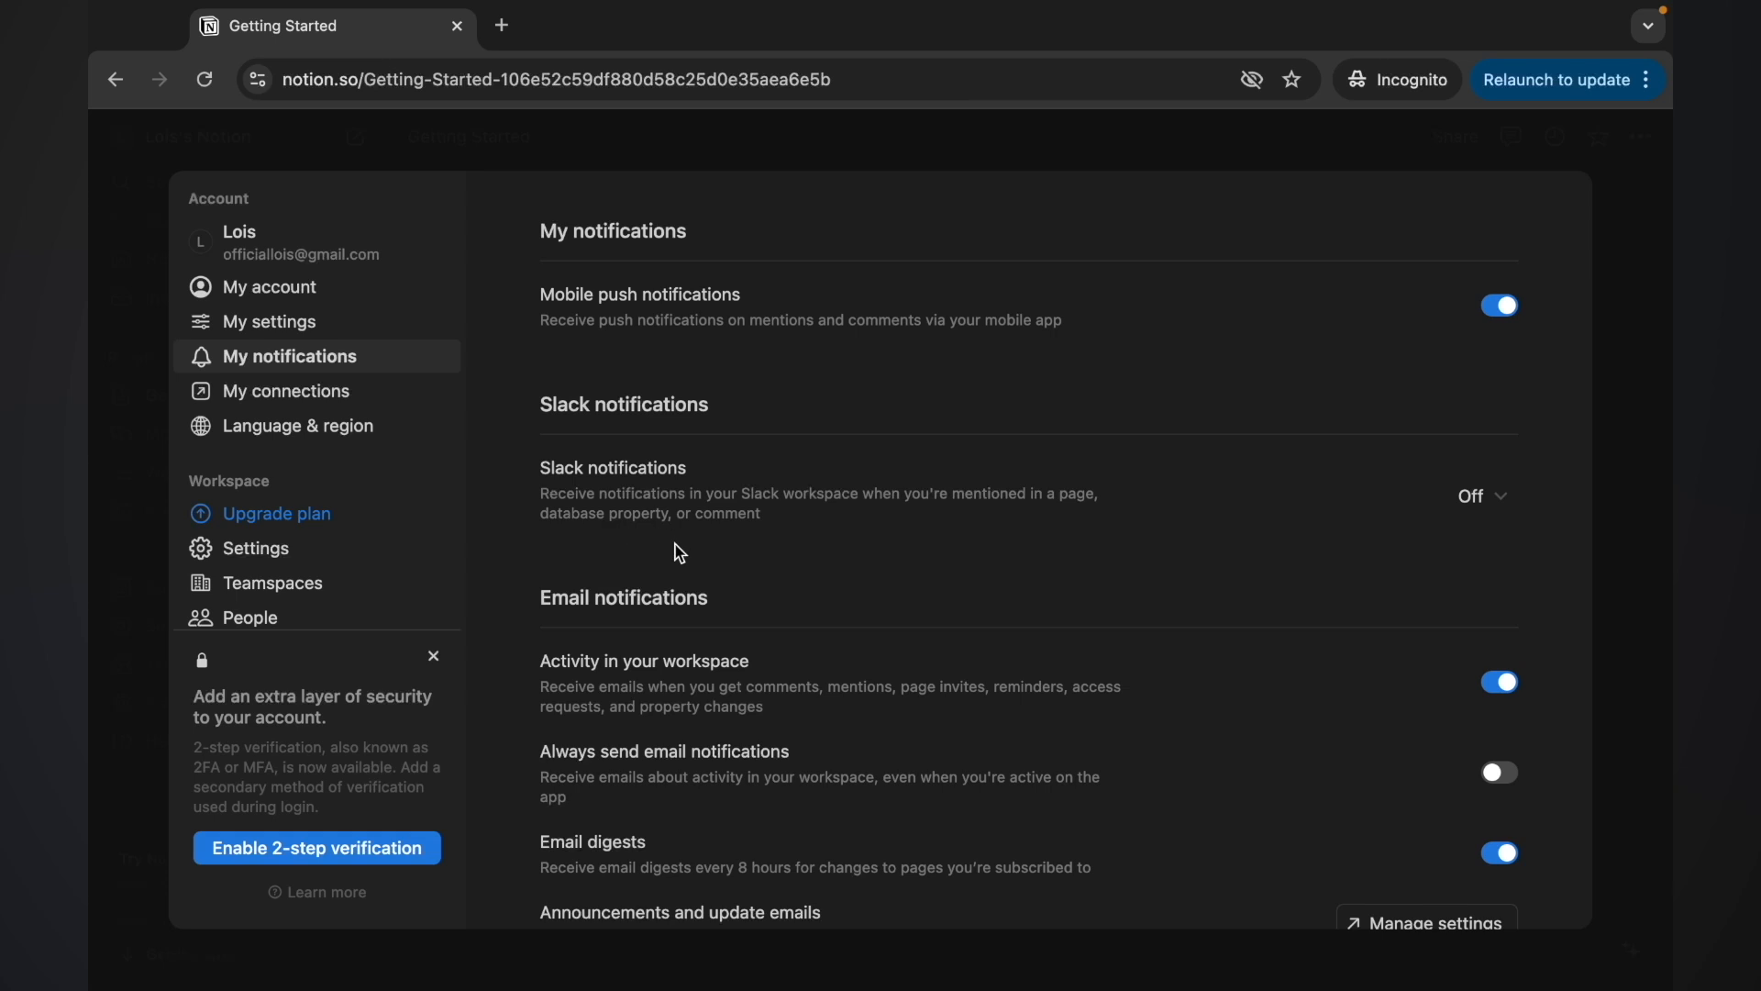
# Go to My connections to see Slack, Google Drive and Figma offered
pyautogui.scroll(-2, 676, 552)
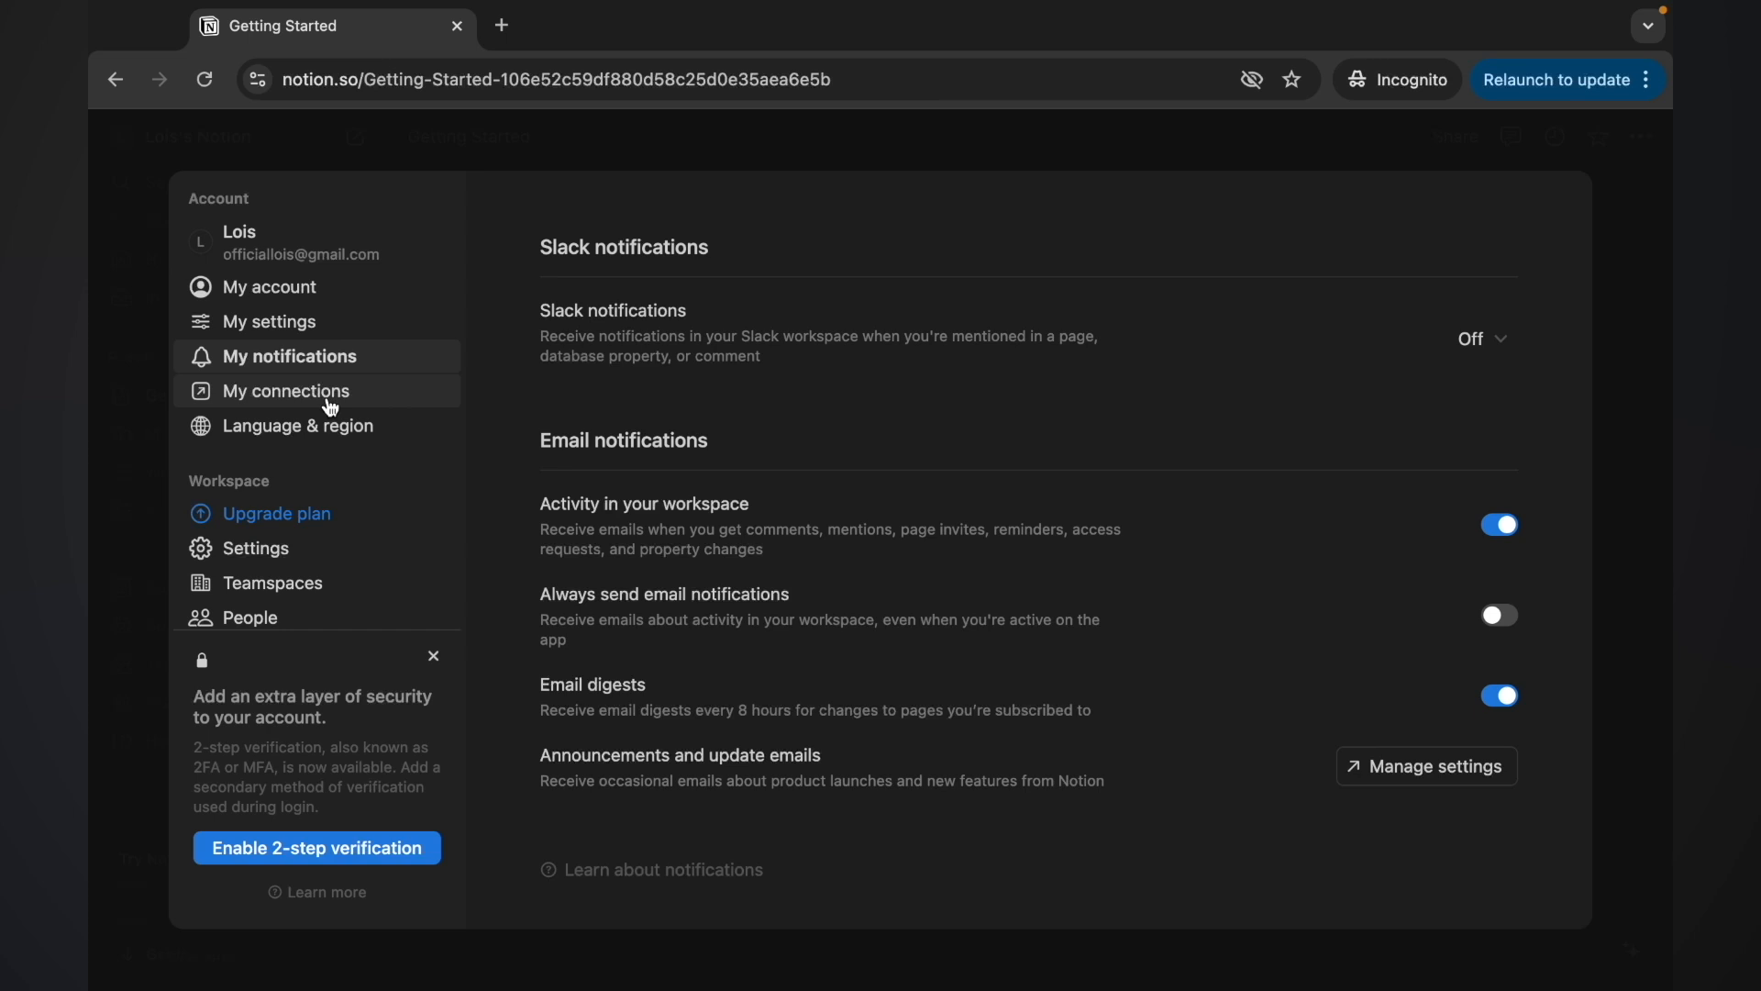
pyautogui.click(332, 408)
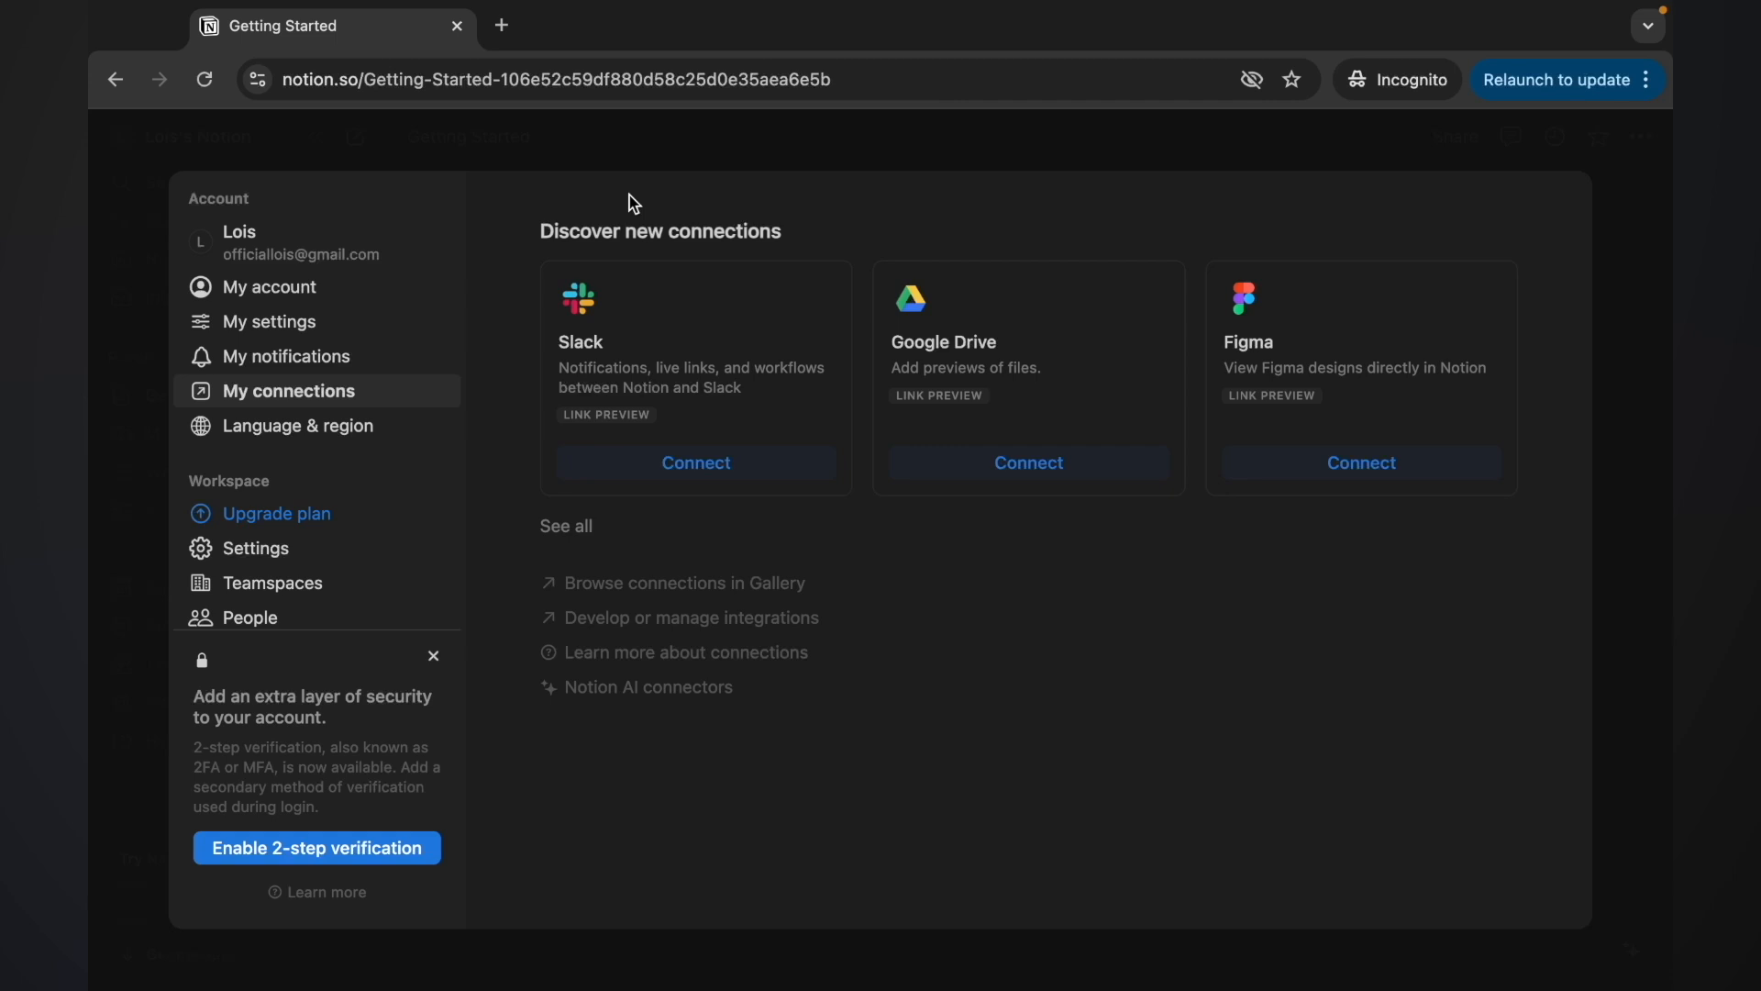
# Open Upgrade plan to compare Free, Plus (£8.50), Business (£12.50) and Enterprise (£16.50)
pyautogui.click(280, 521)
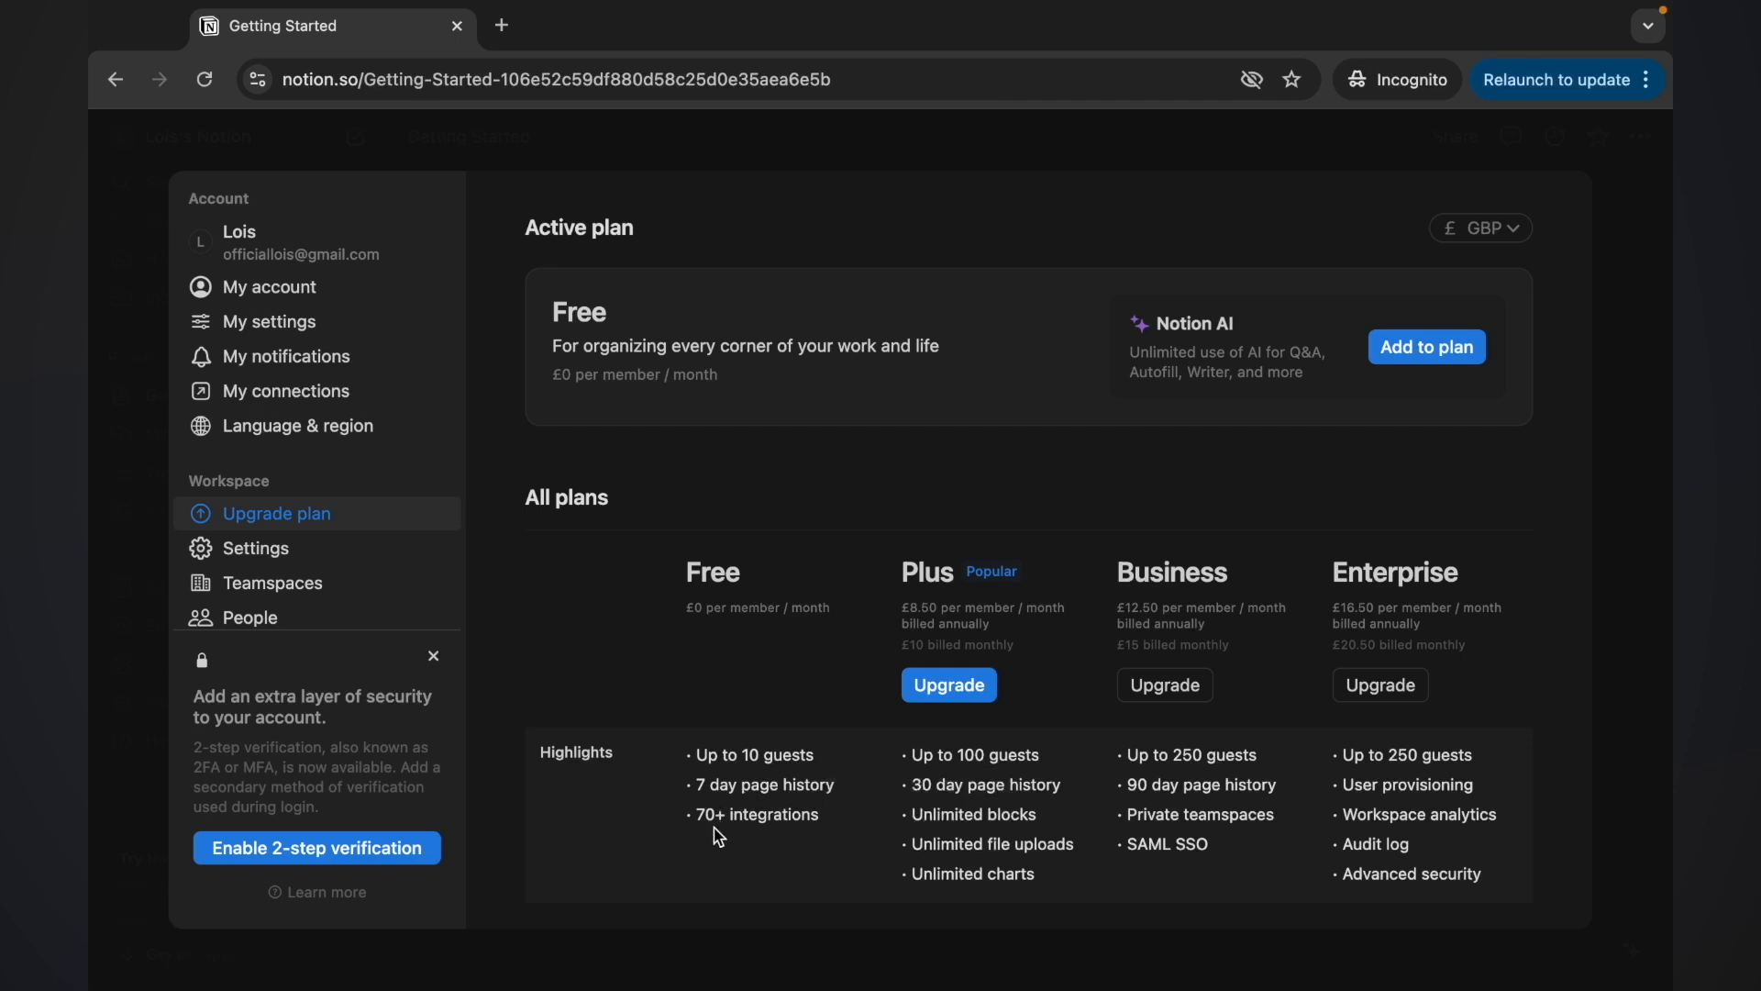
pyautogui.moveTo(720, 816)
# Move through Settings and Teamspaces to People, showing the single Workspace owner
pyautogui.click(248, 553)
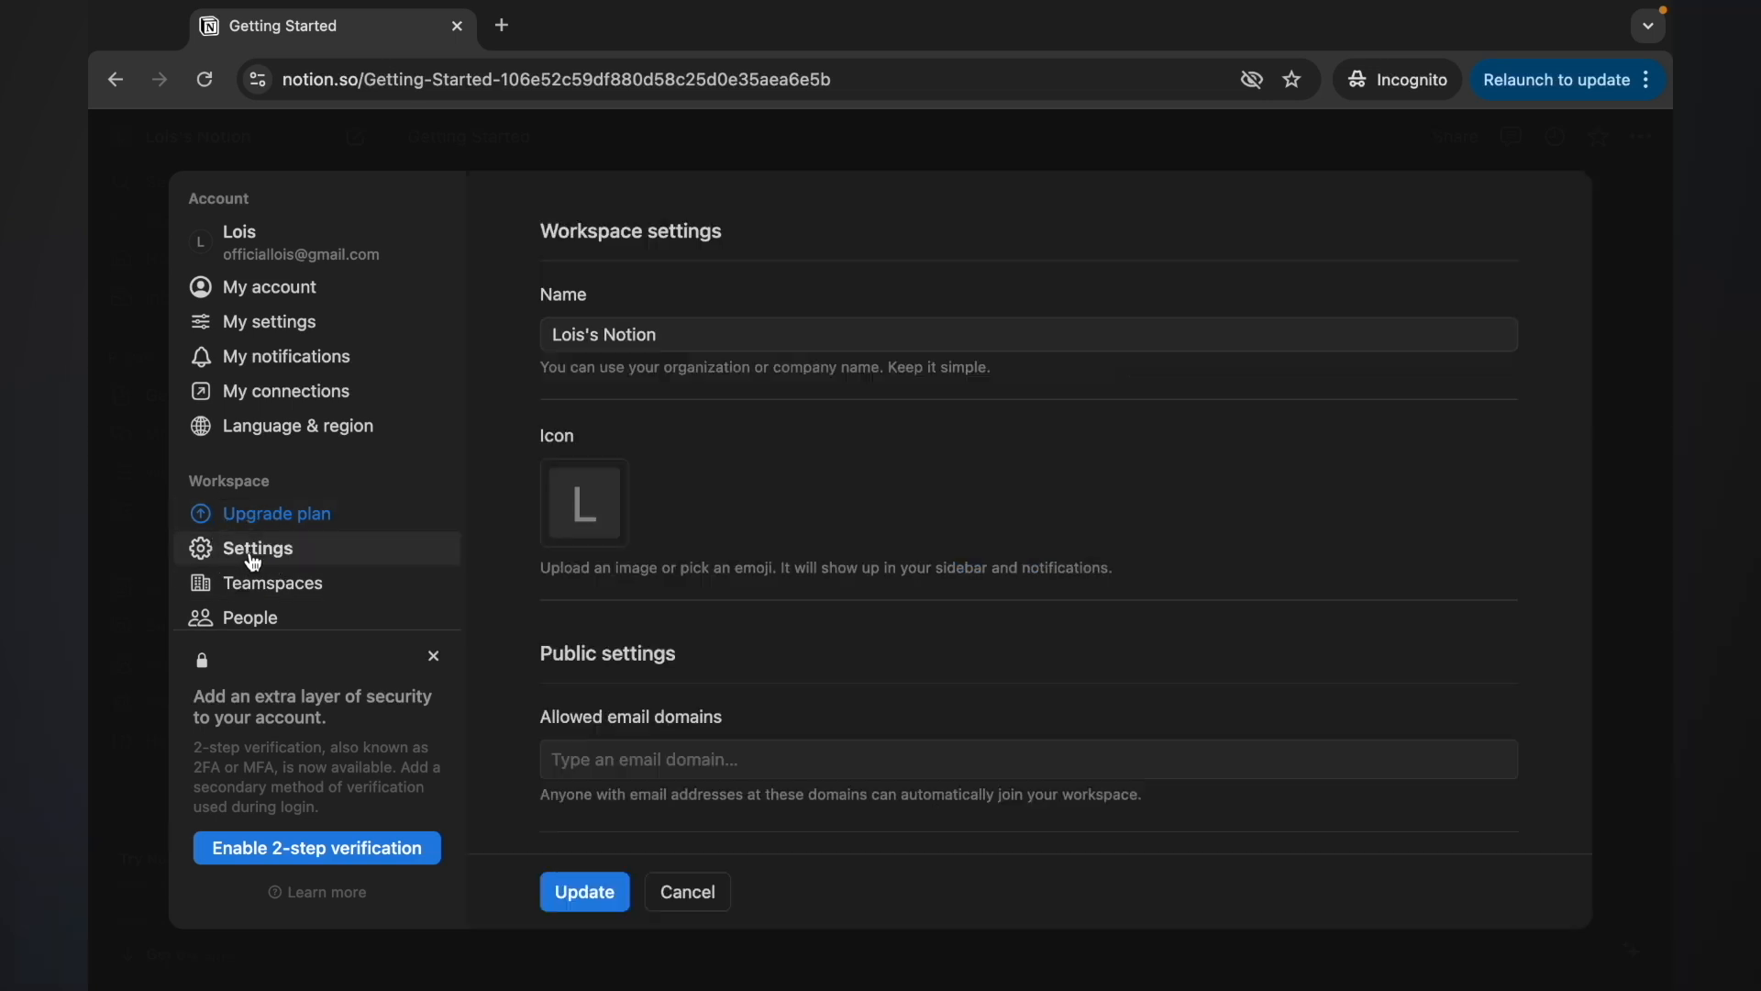
pyautogui.scroll(-8, 492, 592)
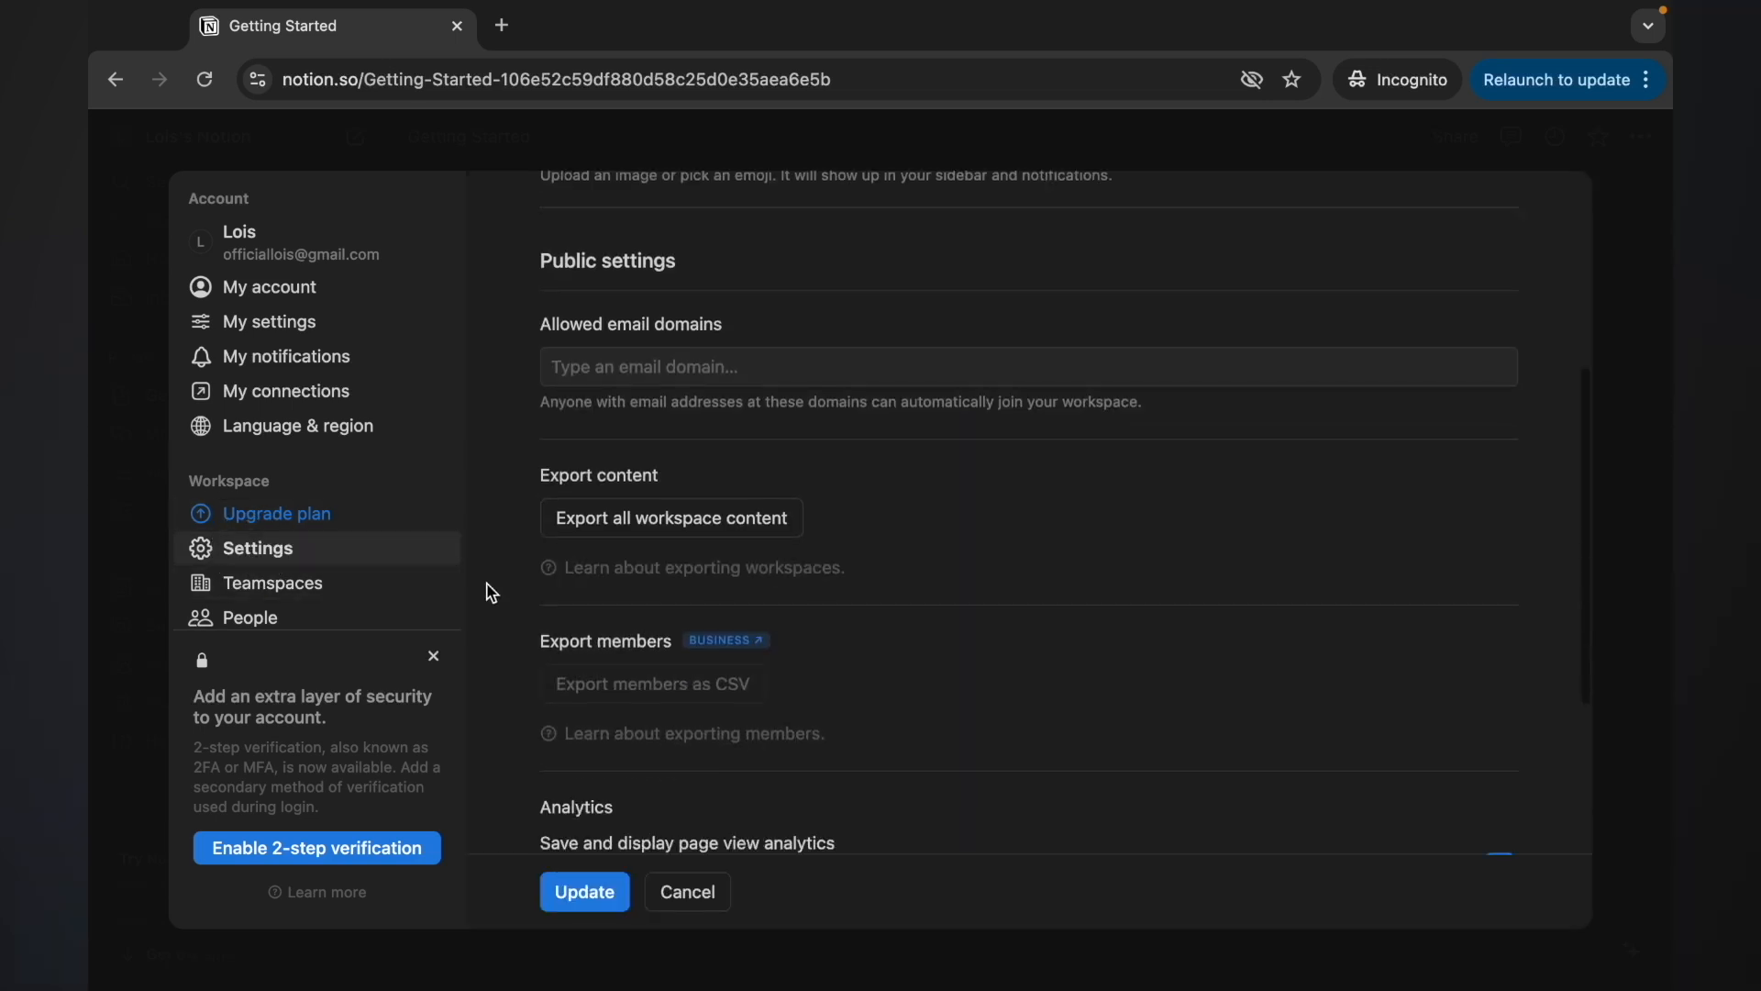
pyautogui.click(277, 593)
pyautogui.click(286, 620)
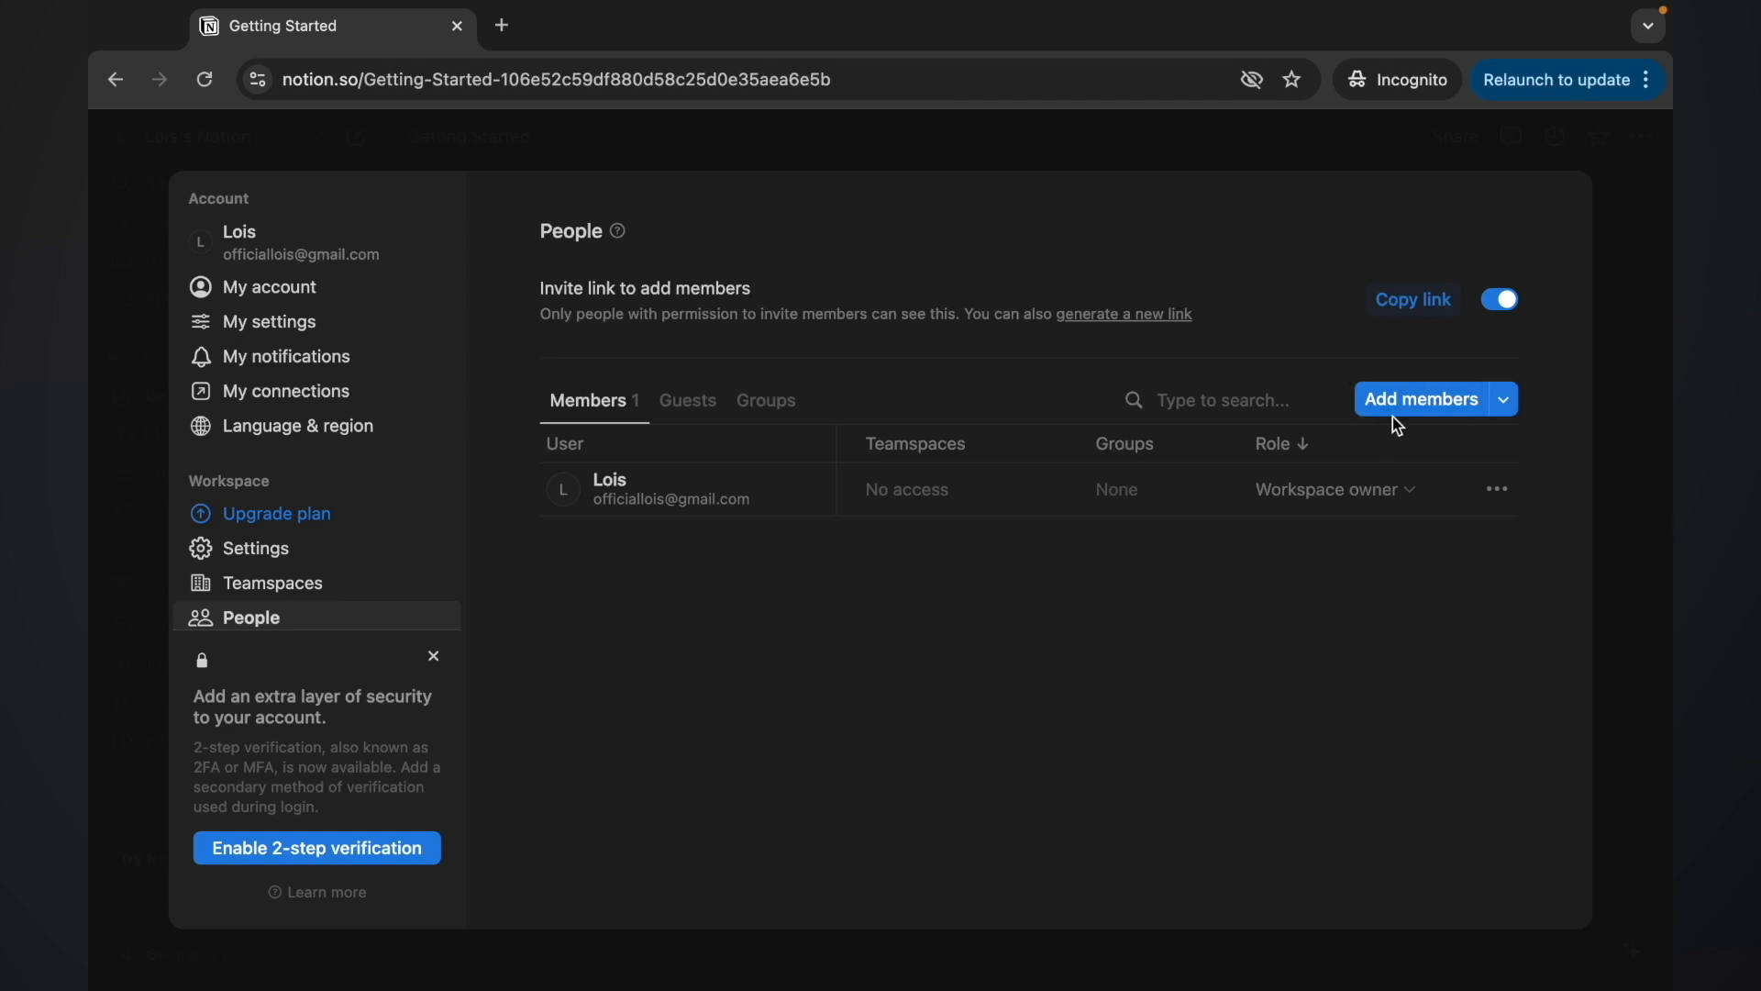
# Cancel the member invite, confirm the Guests tab is empty, and close settings
pyautogui.click(1431, 399)
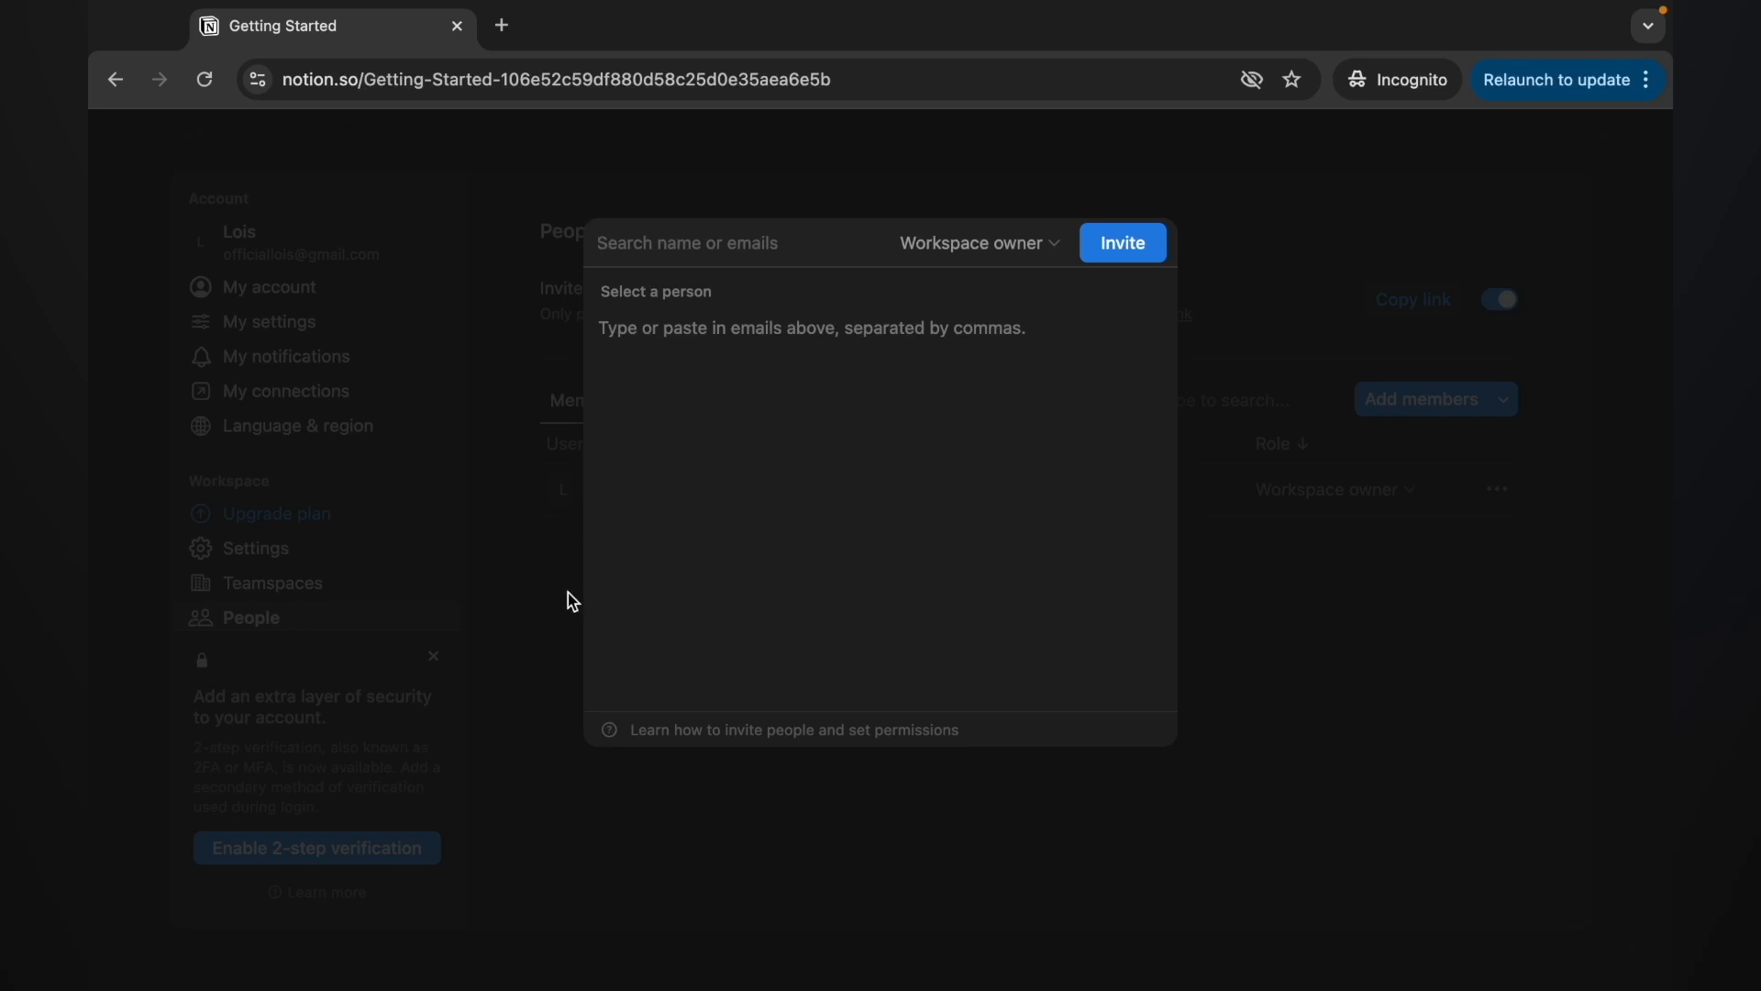
pyautogui.click(605, 830)
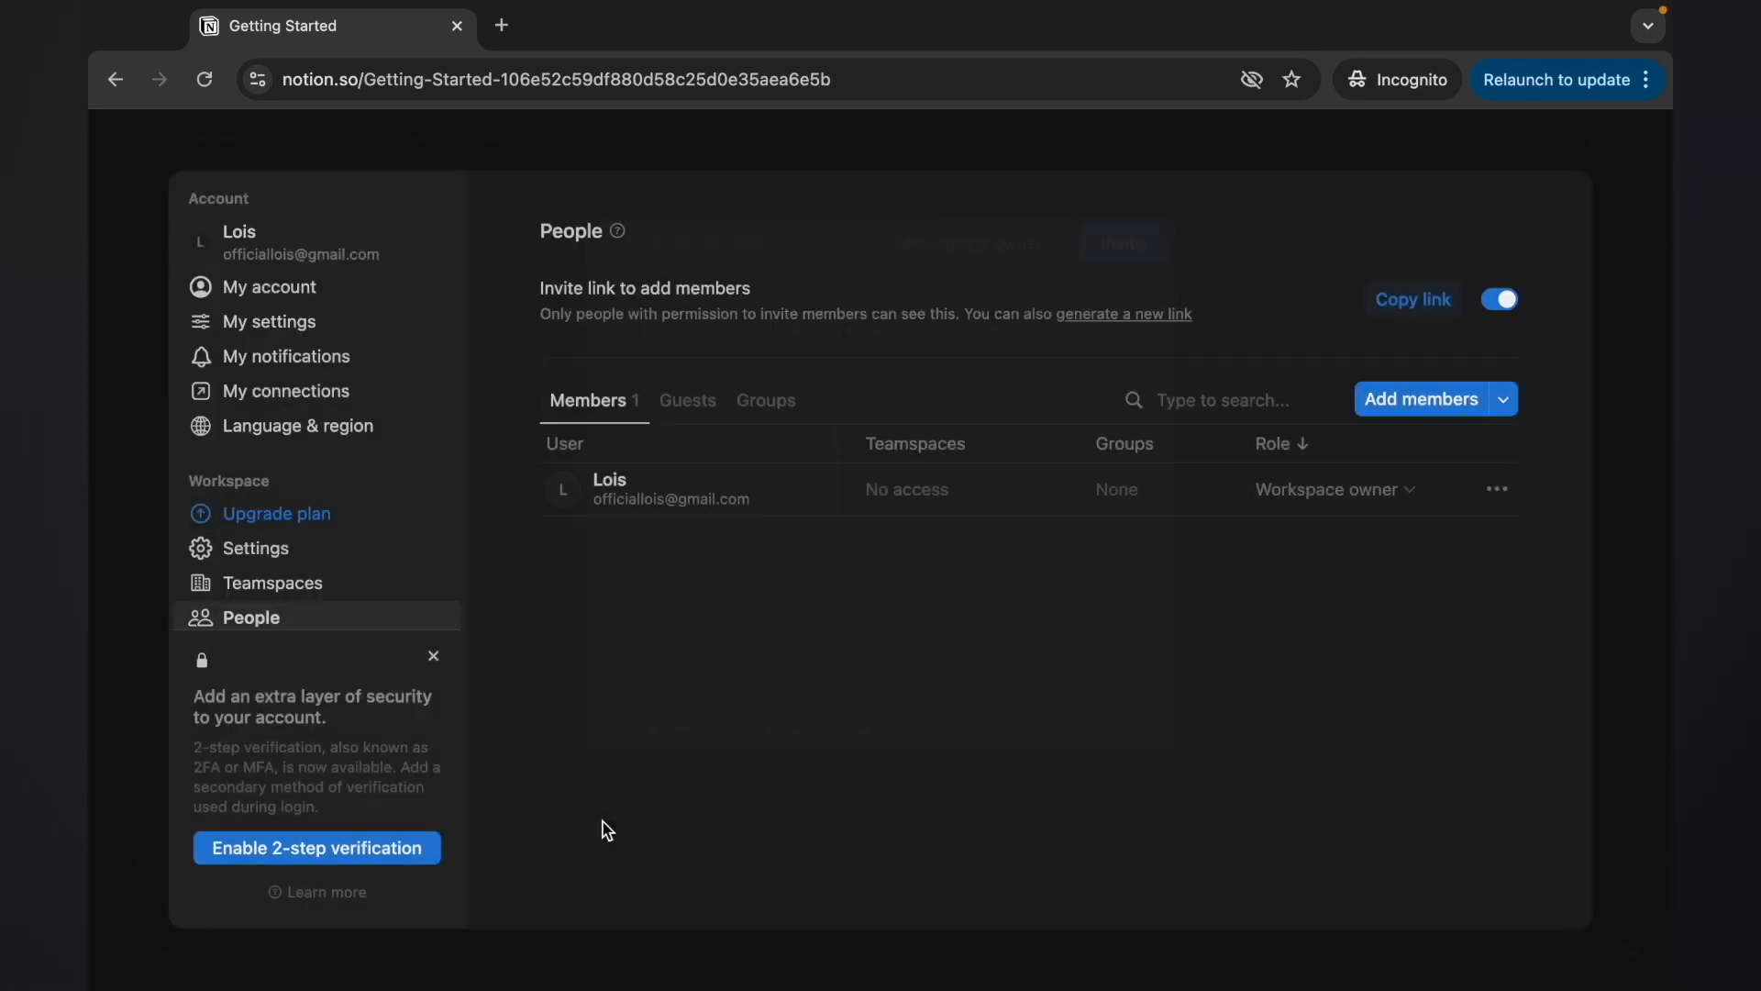
pyautogui.click(686, 420)
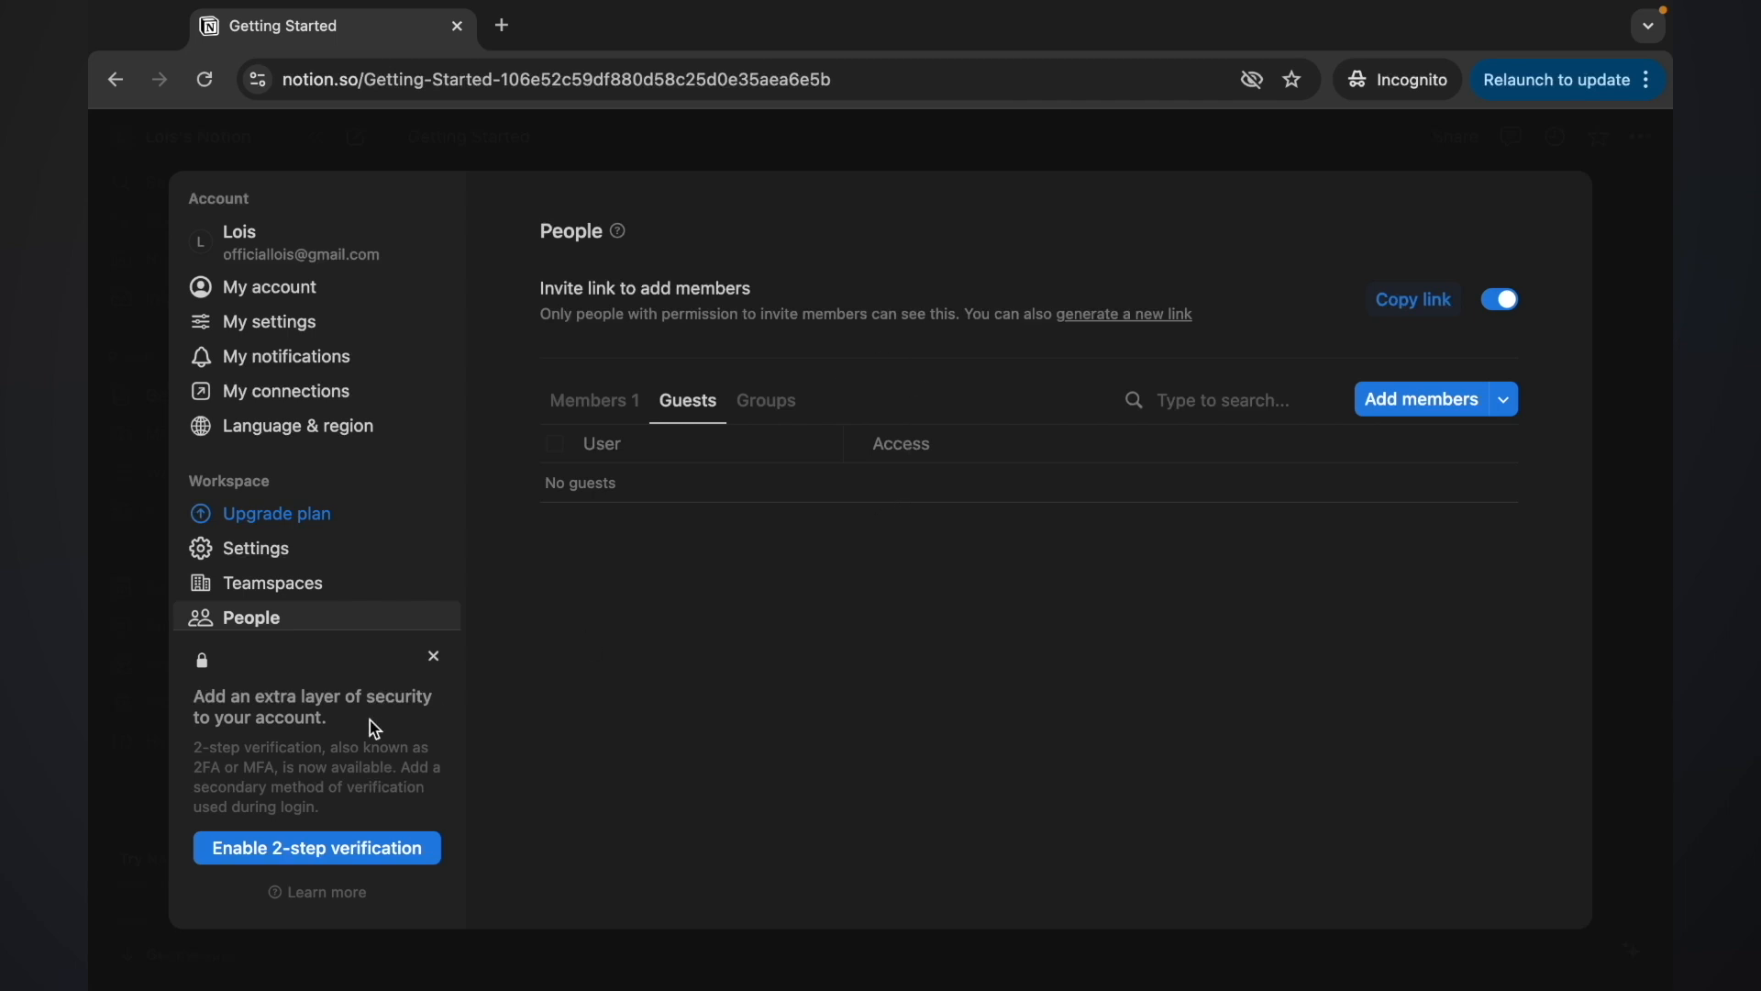
pyautogui.click(138, 519)
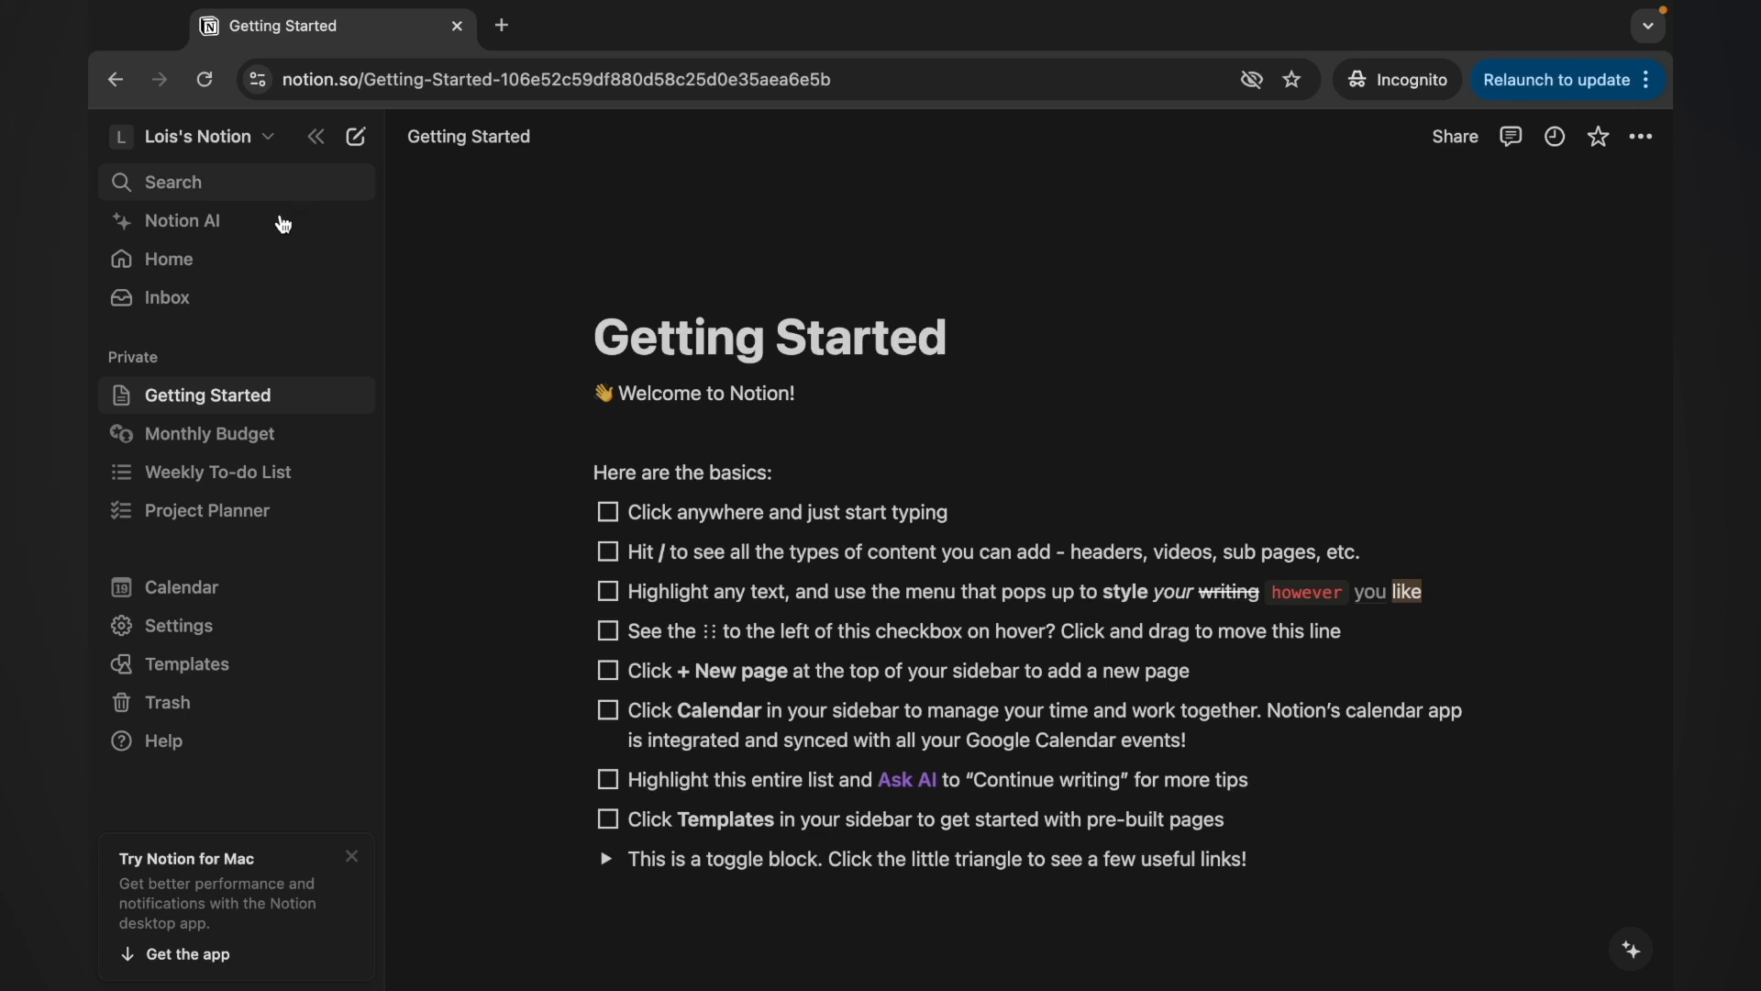
# Open the Inbox panel, which reports 'You're all caught up'
pyautogui.click(239, 299)
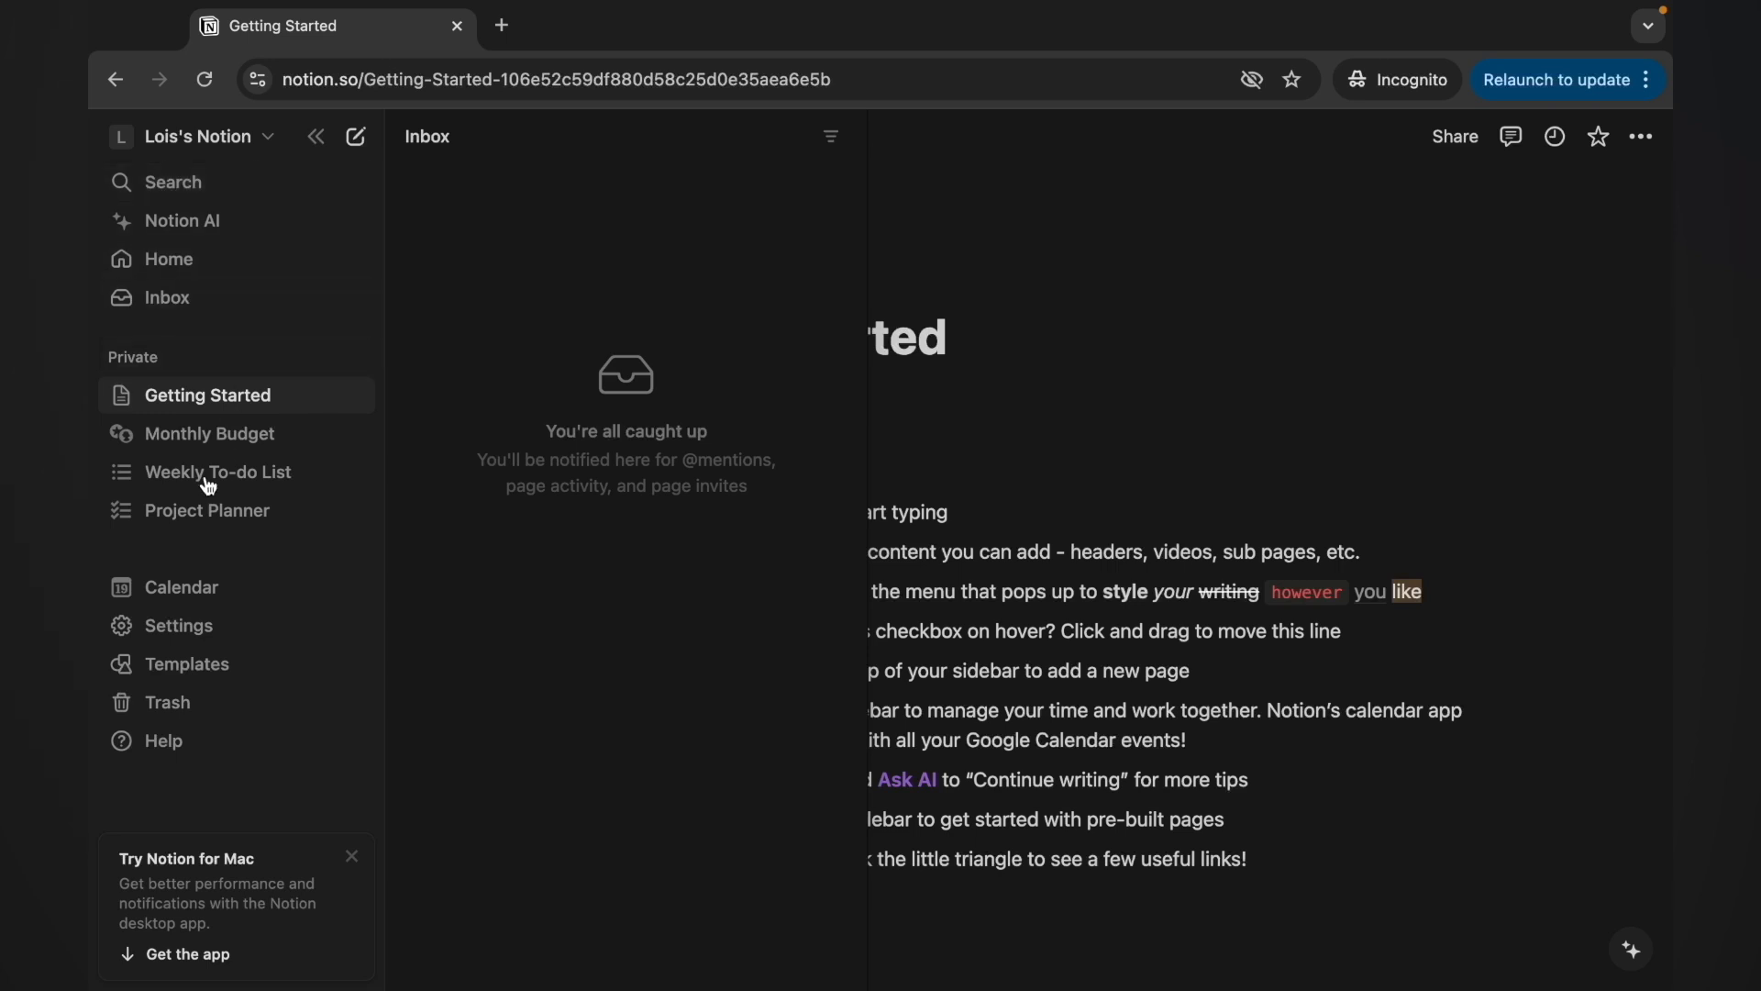
# Open Calendar and dismiss the Meet Notion Calendar popup
pyautogui.click(188, 596)
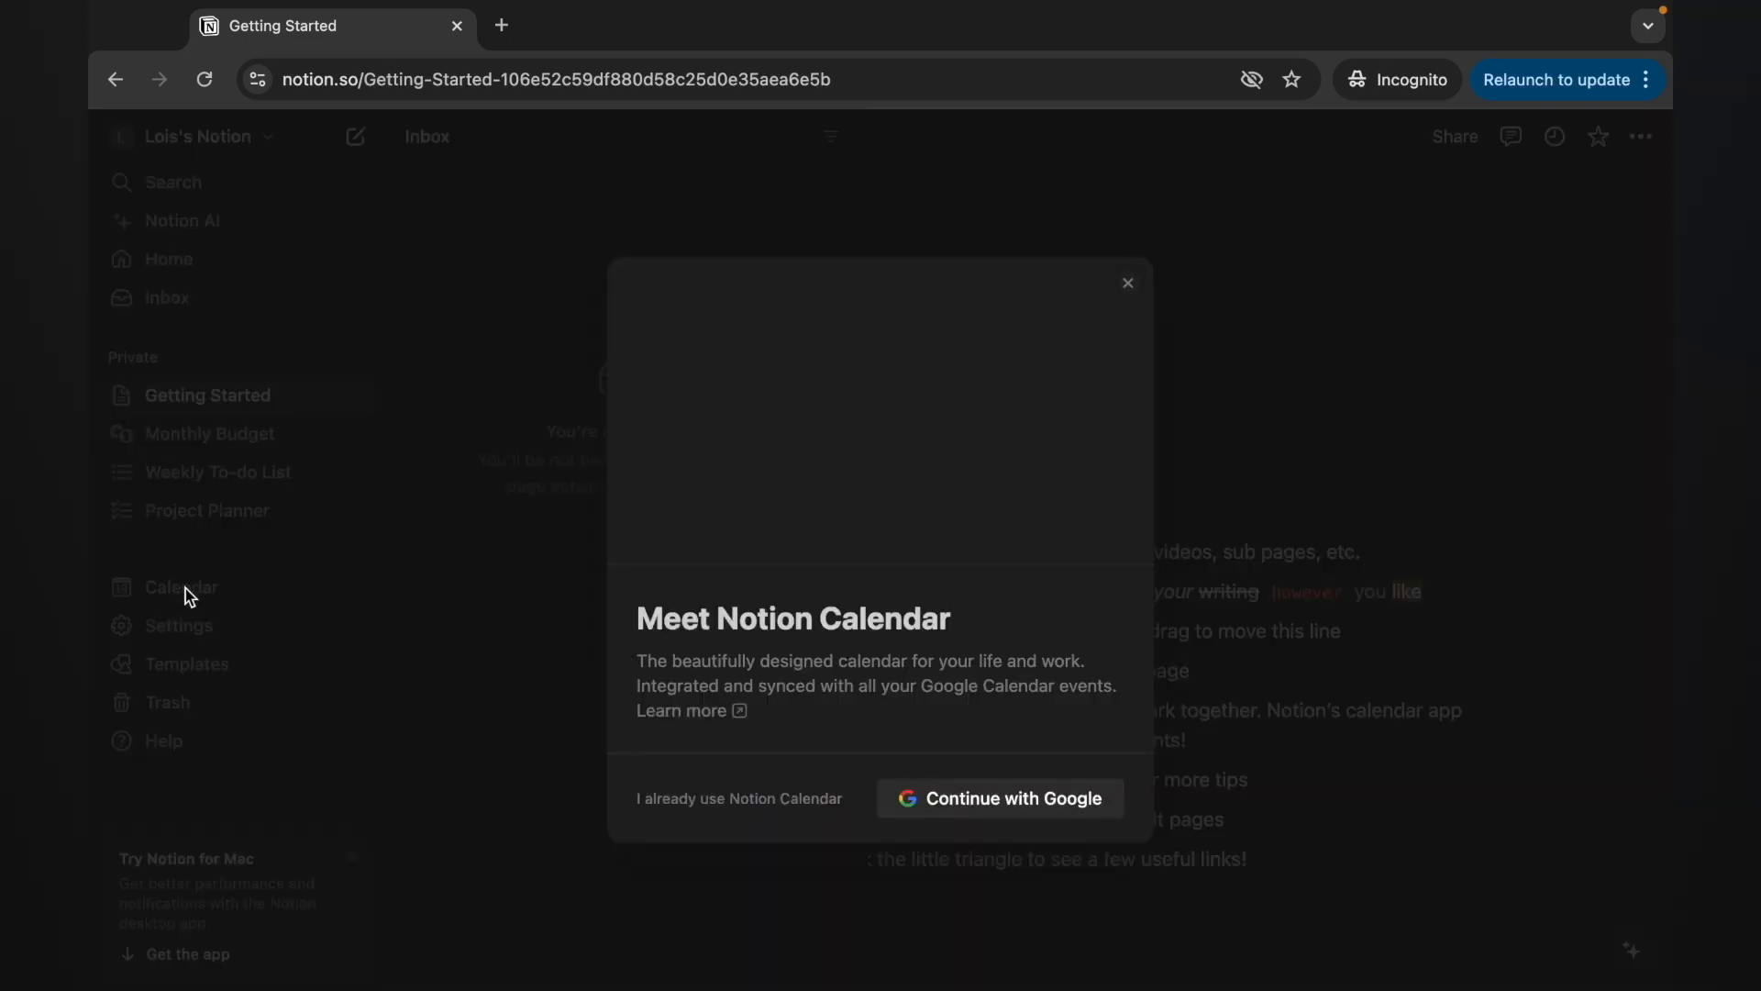
pyautogui.click(1129, 283)
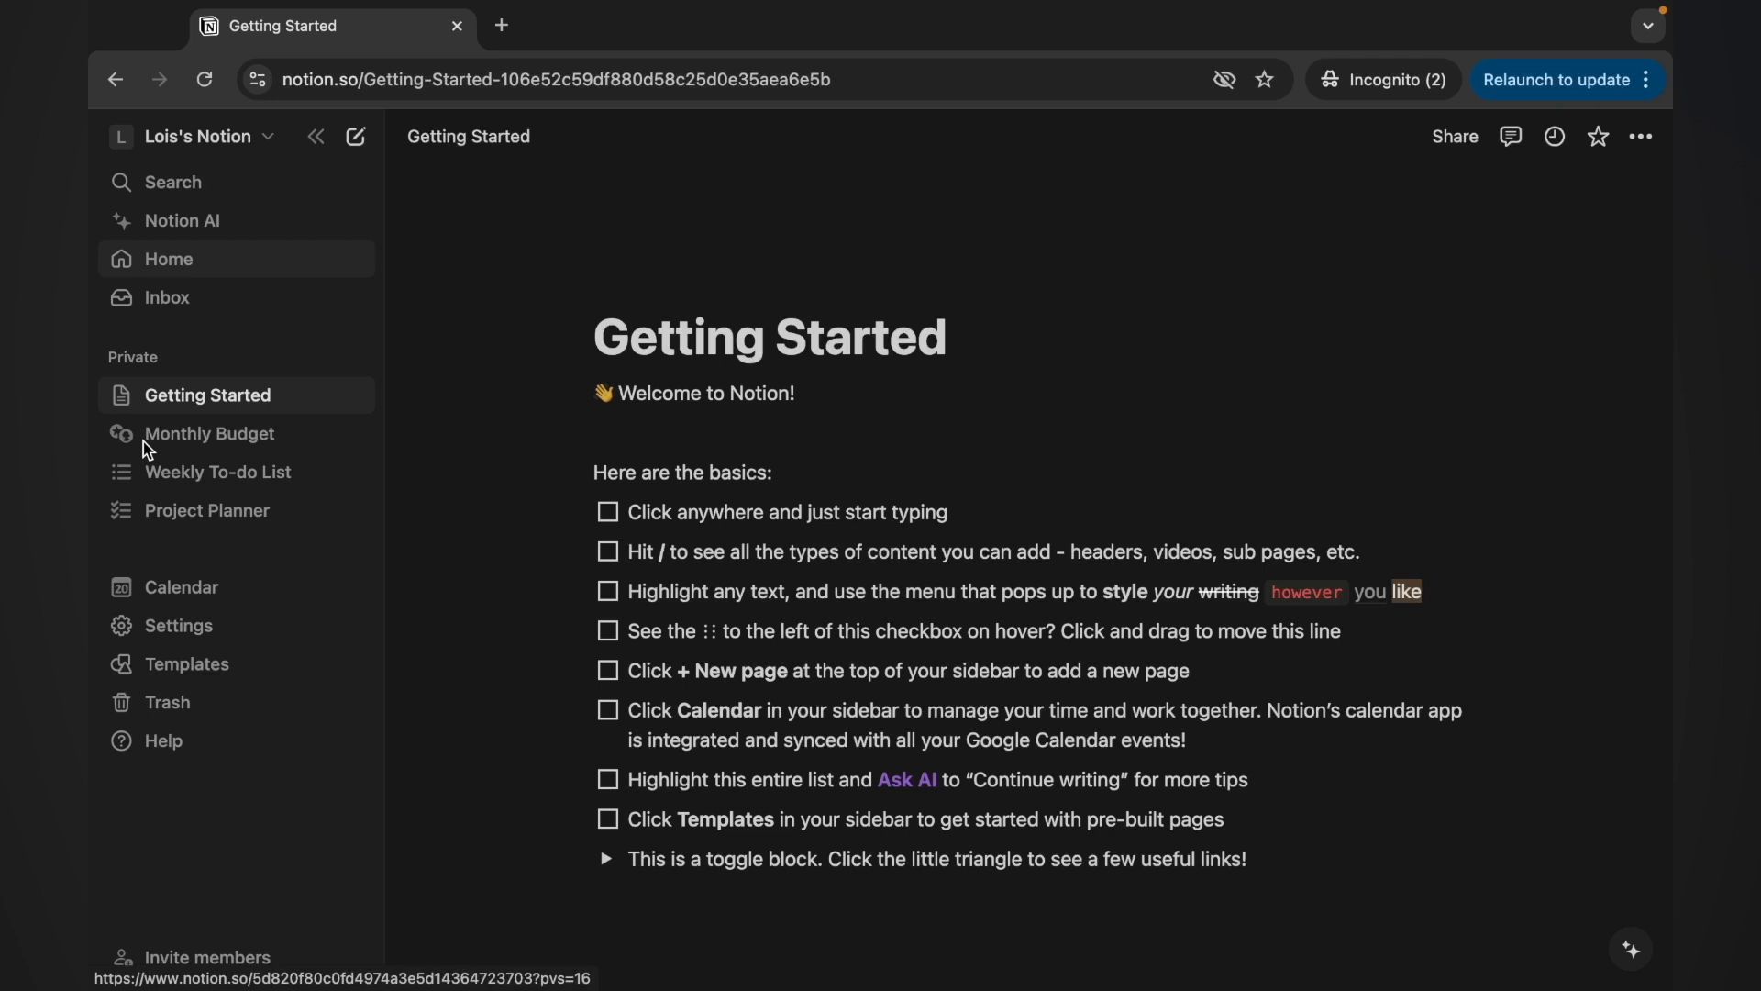
# Change the Appearance theme back to Light in My settings, then close settings
pyautogui.click(165, 627)
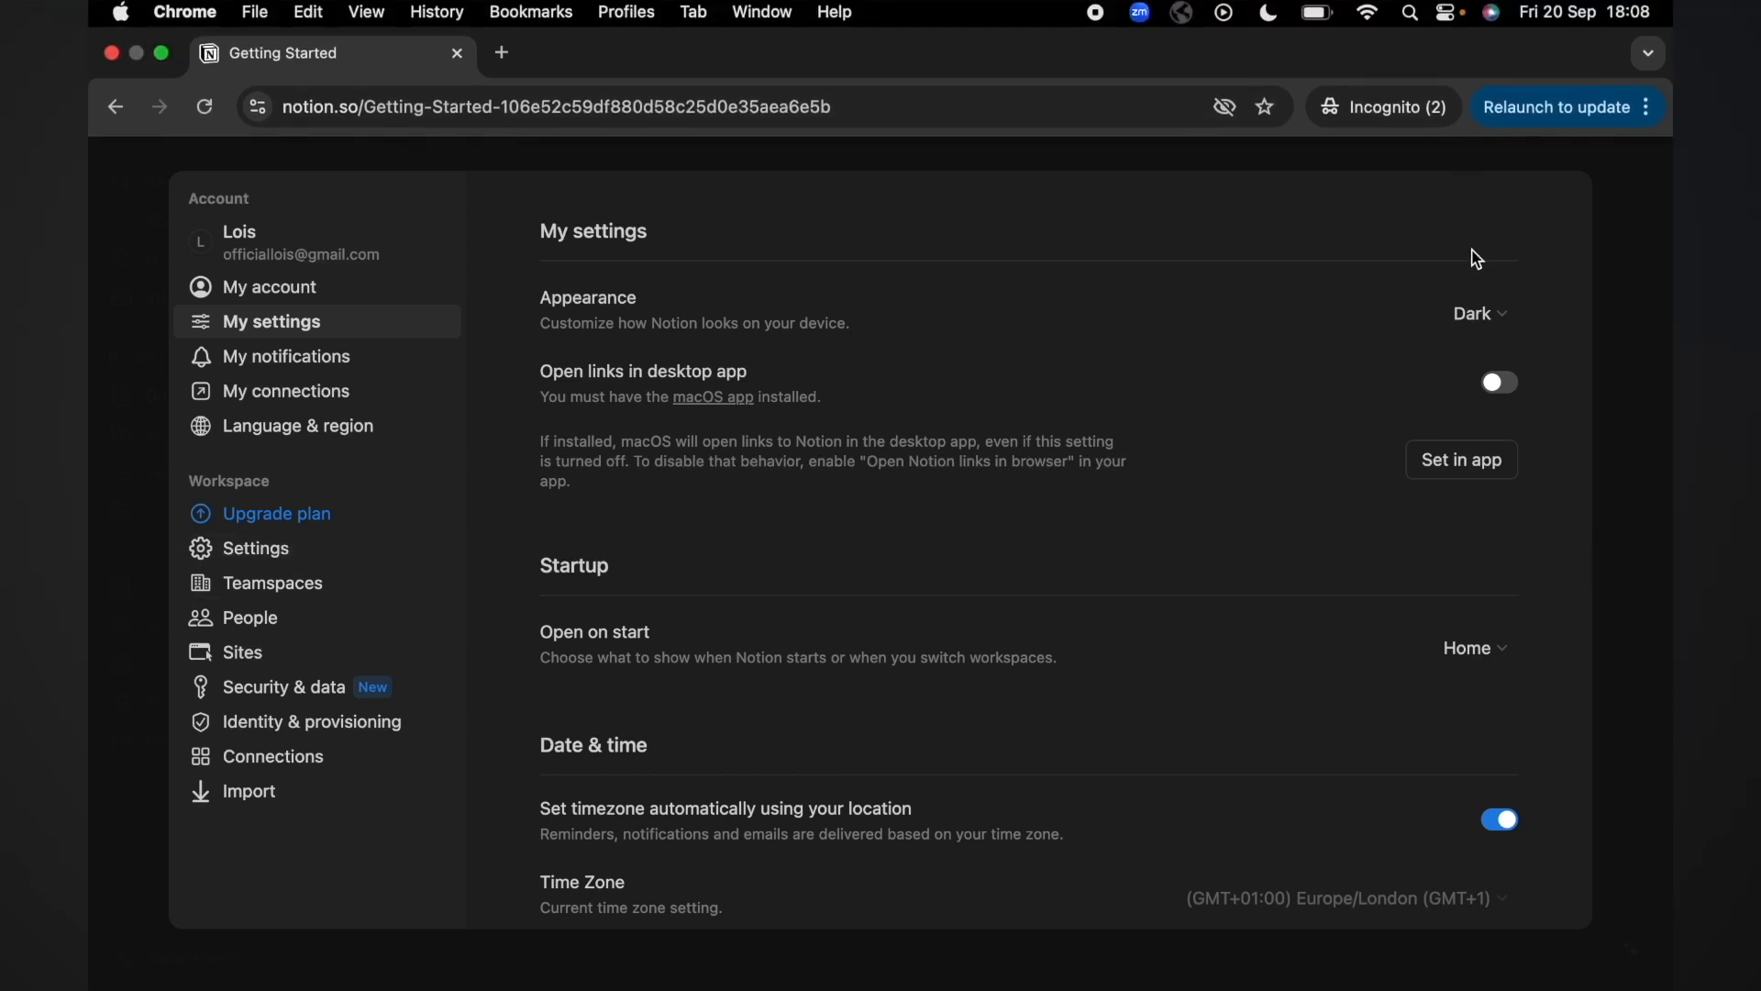
pyautogui.click(1480, 321)
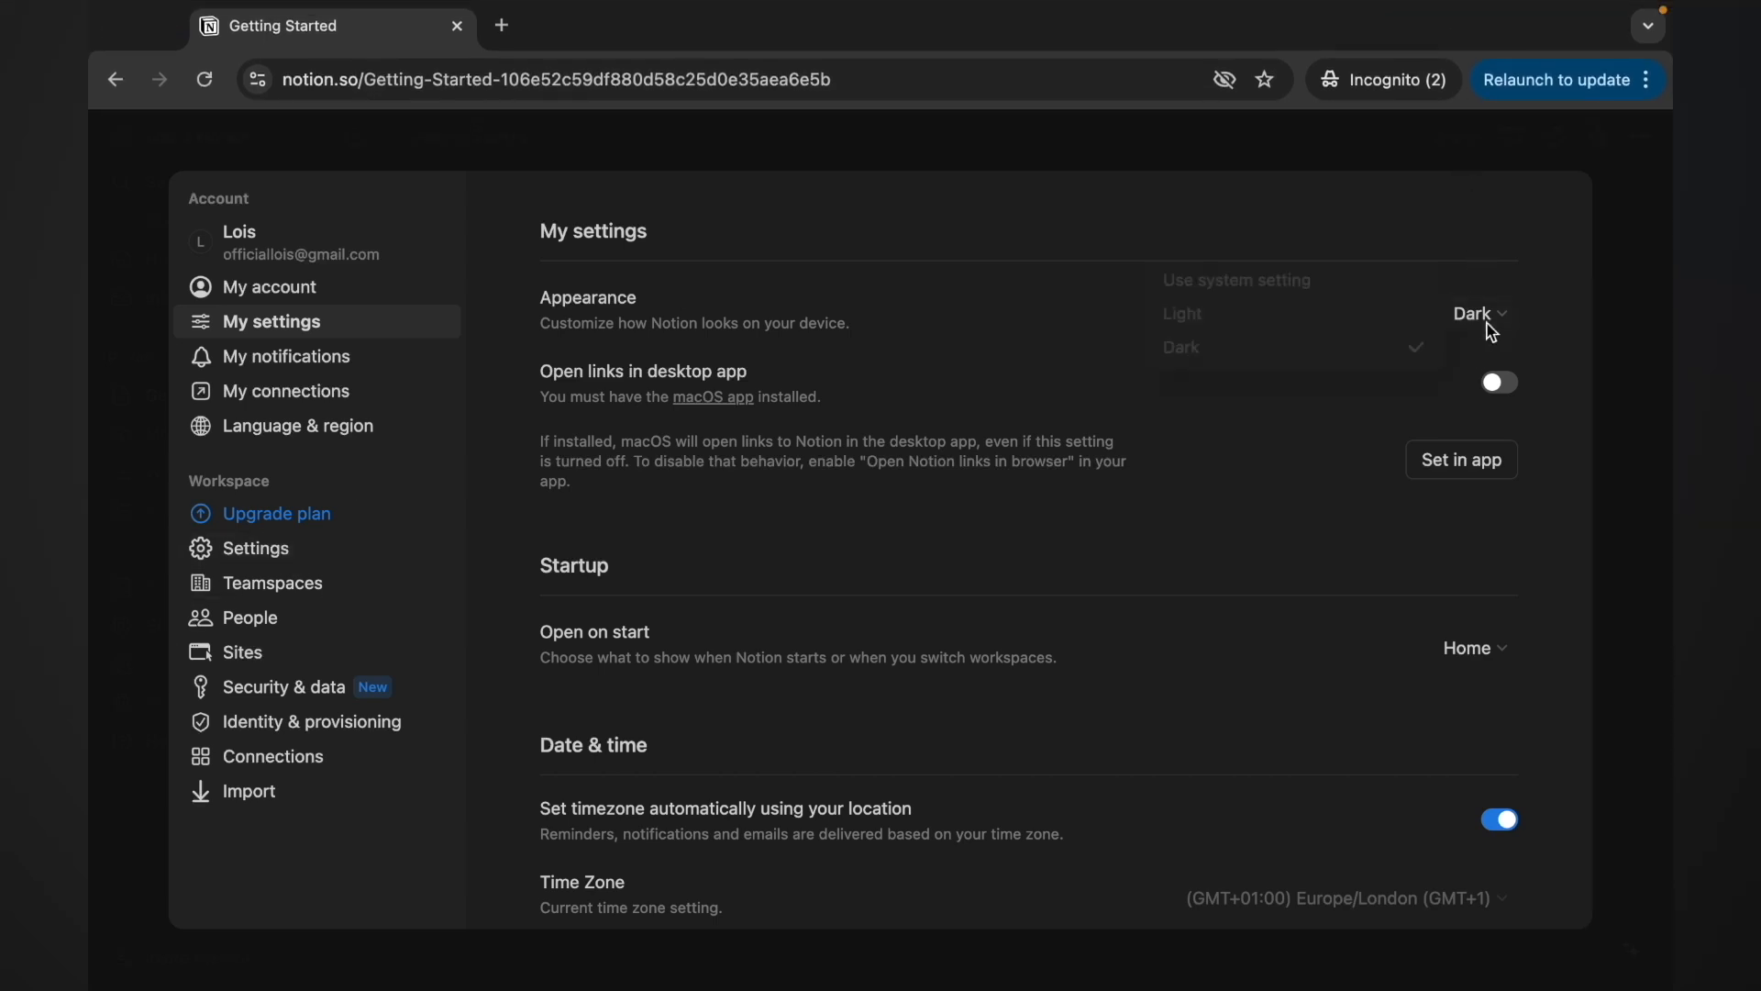
pyautogui.click(1361, 328)
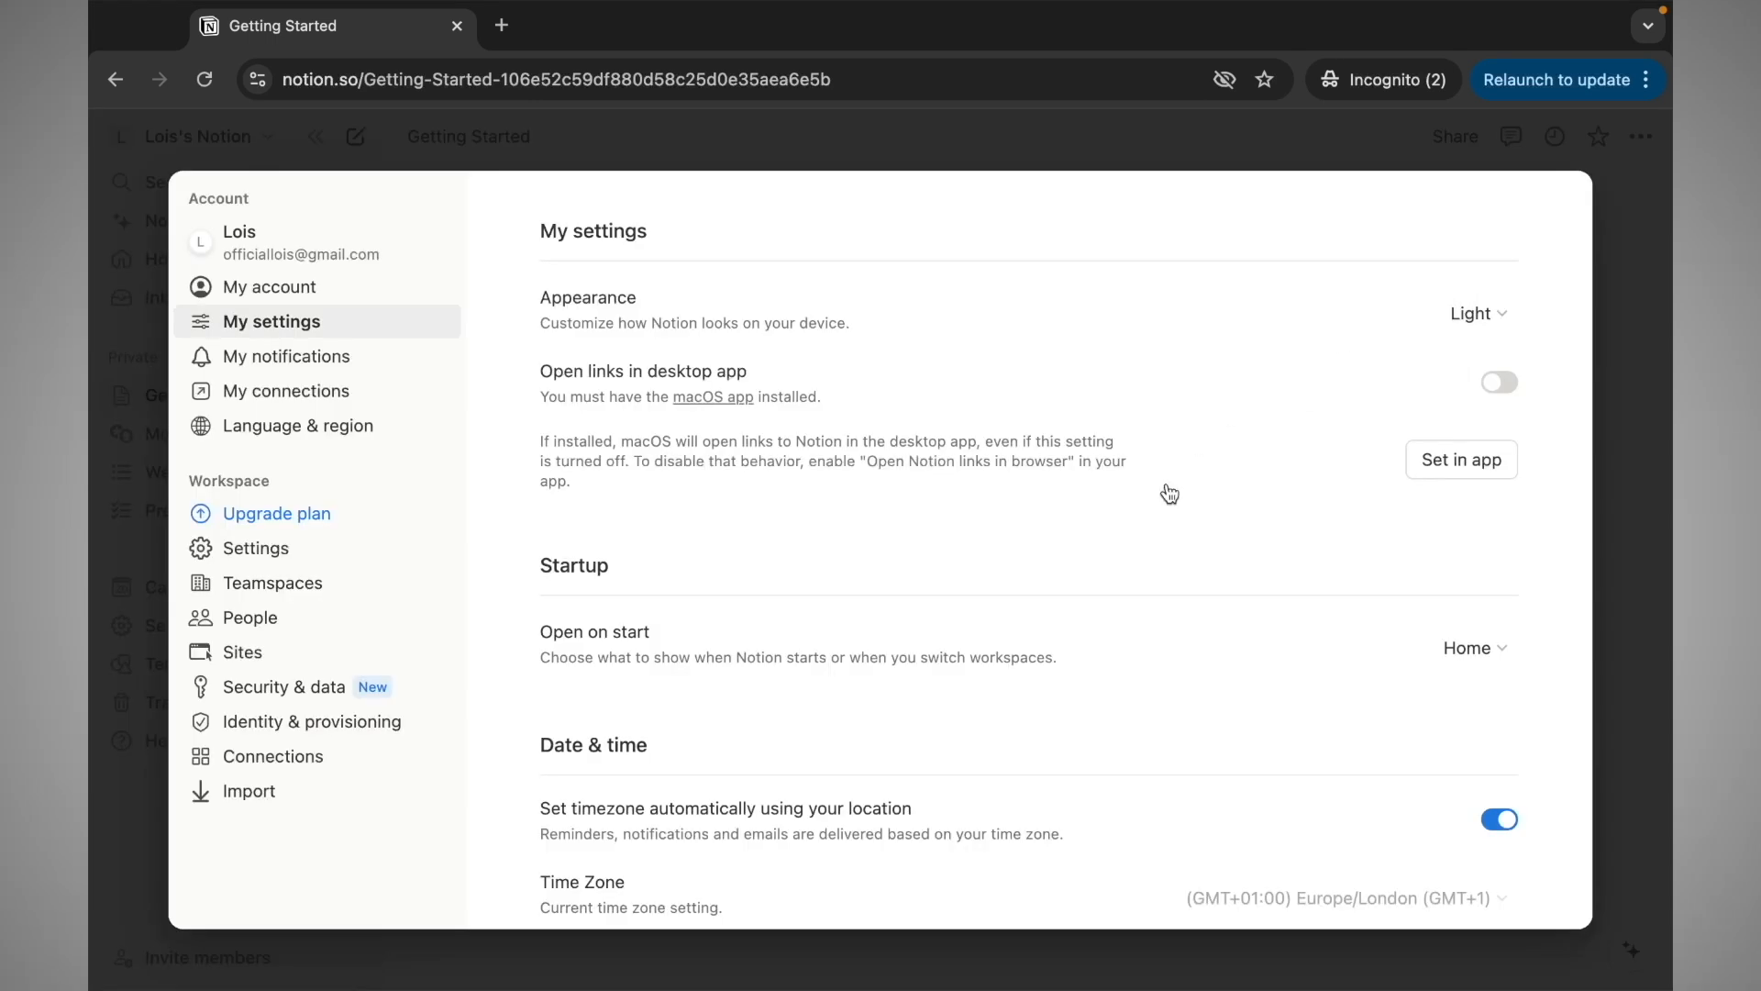
pyautogui.scroll(-5, 1163, 492)
pyautogui.click(110, 863)
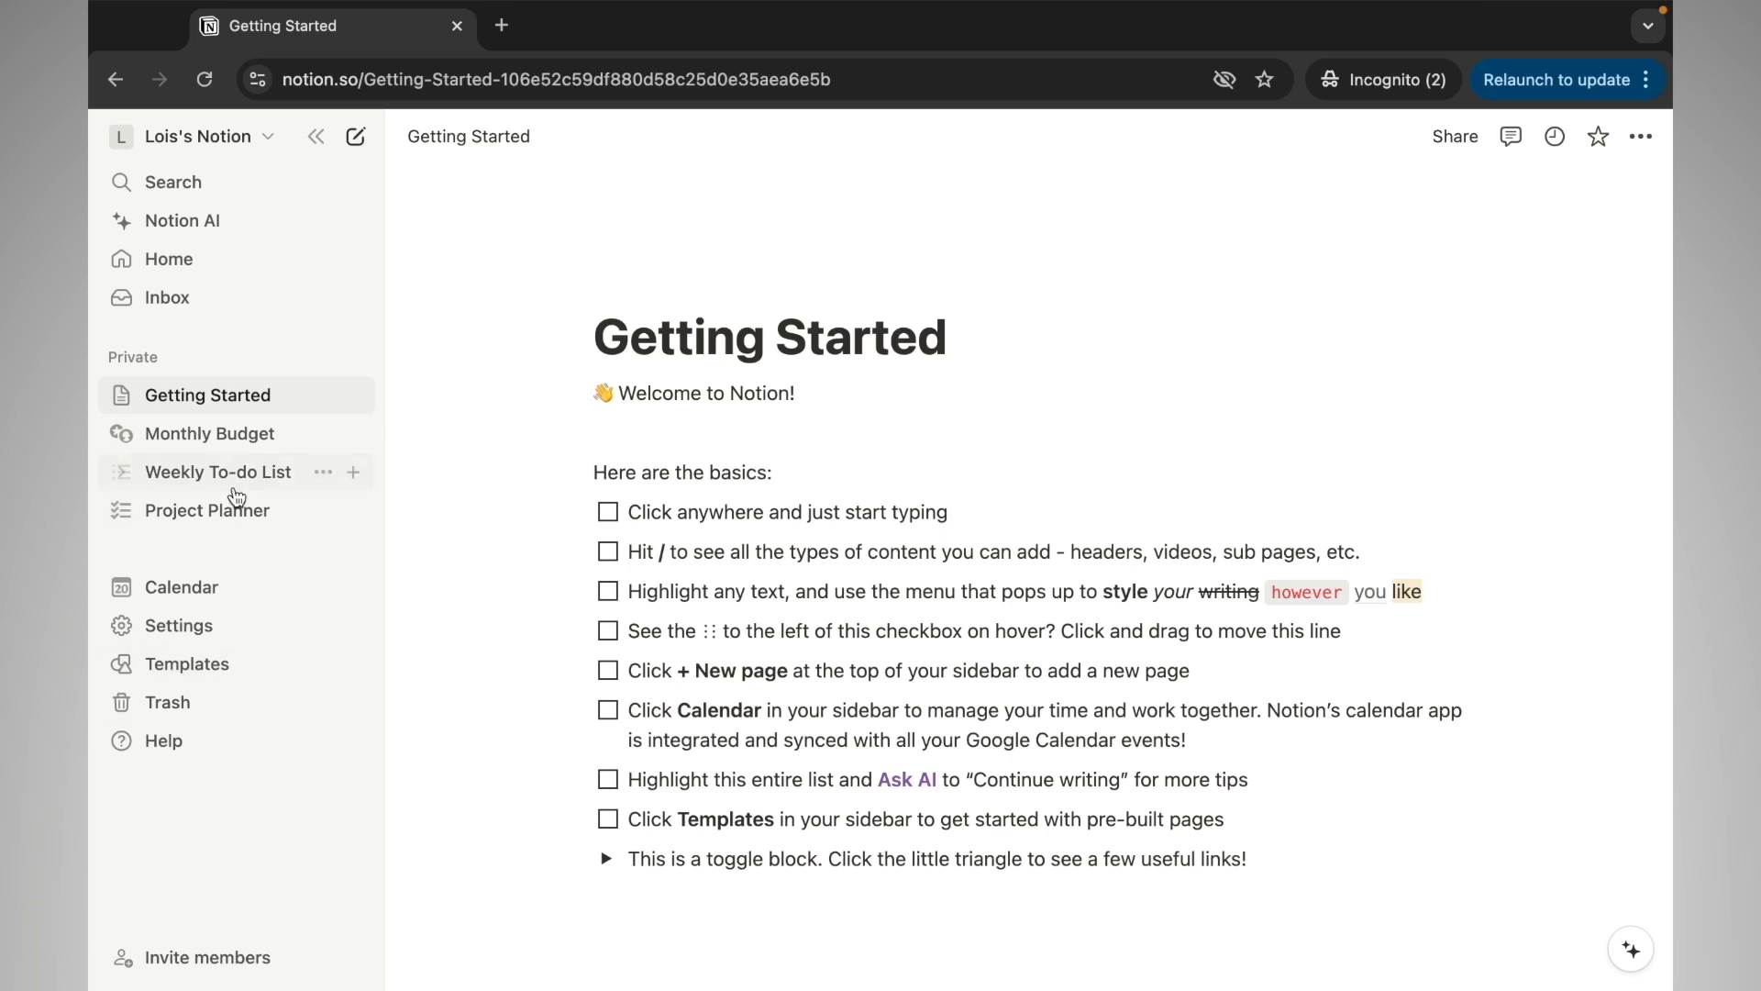
# Browse the Monthly Budget, Weekly To-do List and Project Planner sample pages, ending on Monthly Budget
pyautogui.click(230, 445)
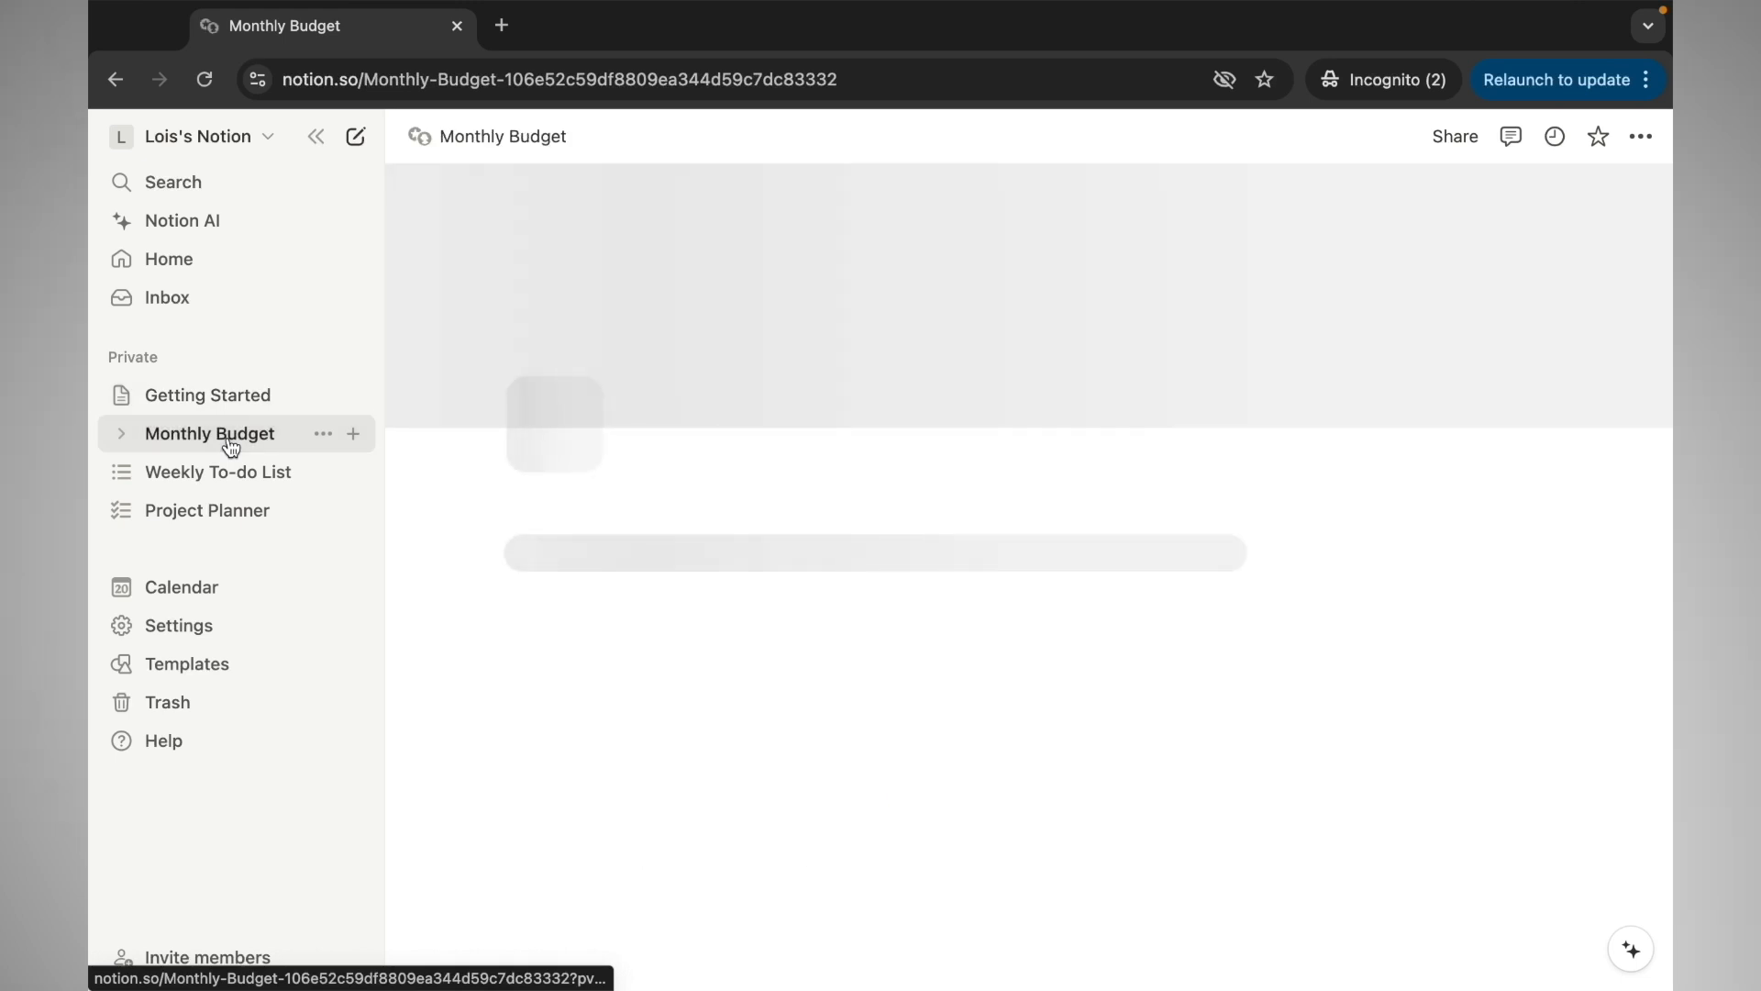
pyautogui.click(230, 477)
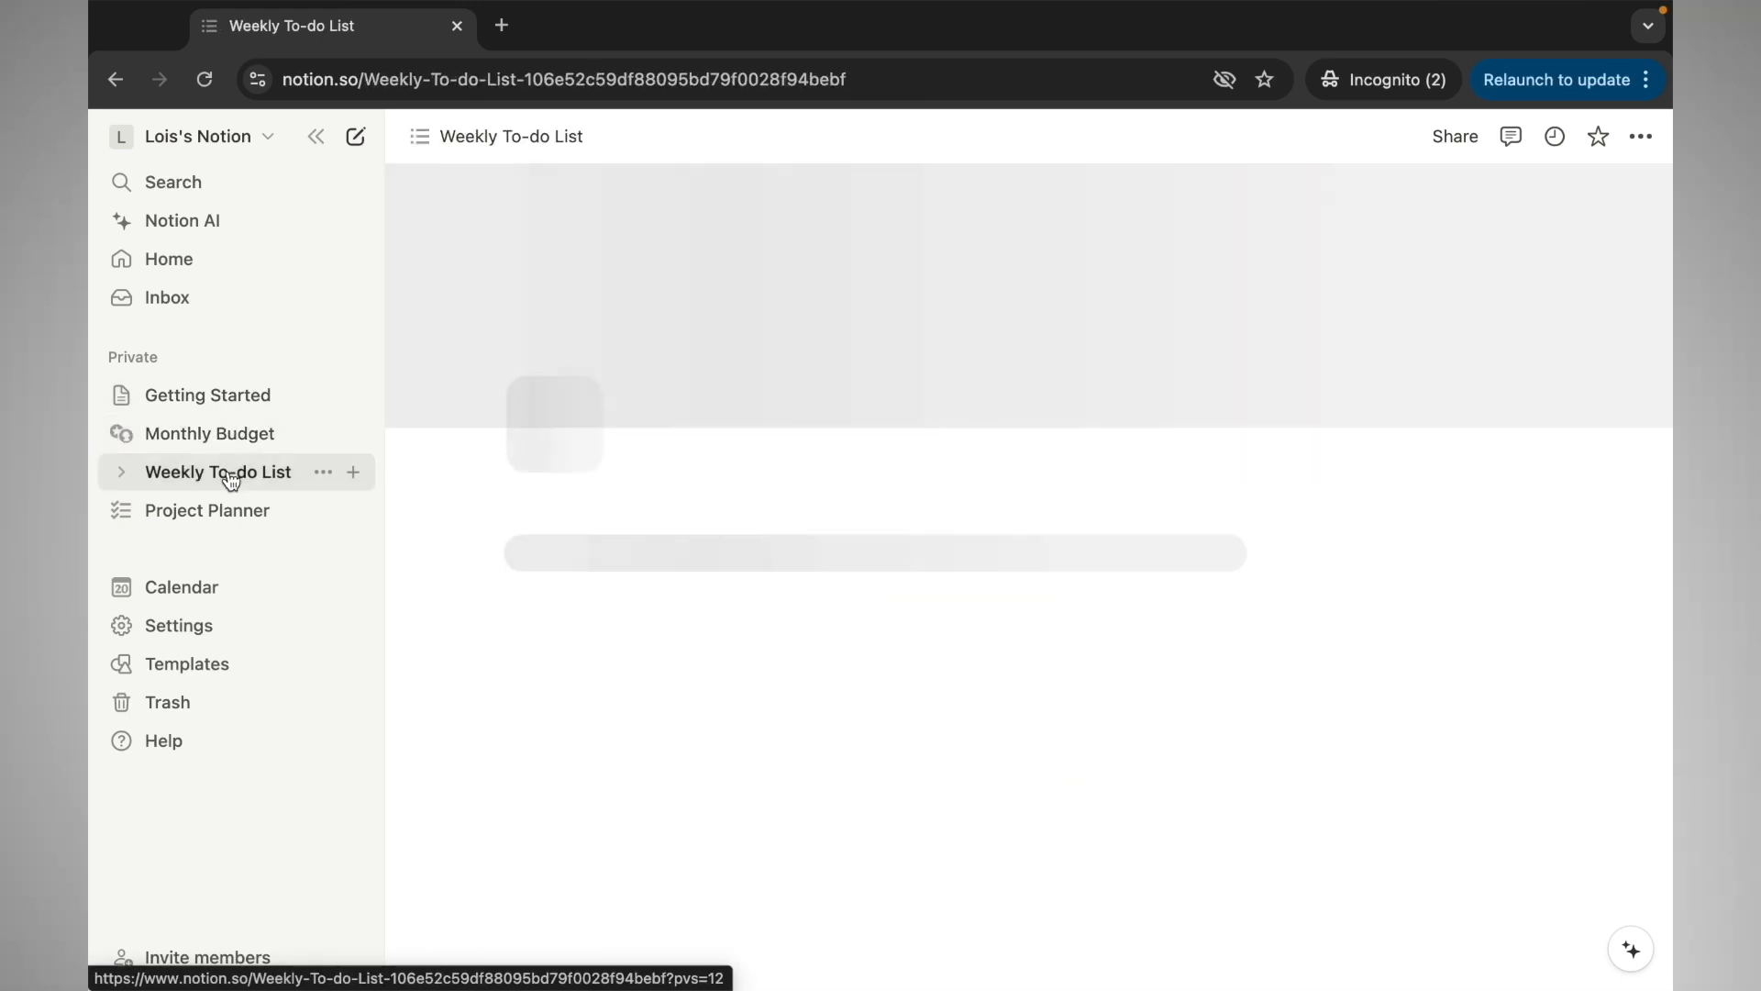
pyautogui.click(230, 514)
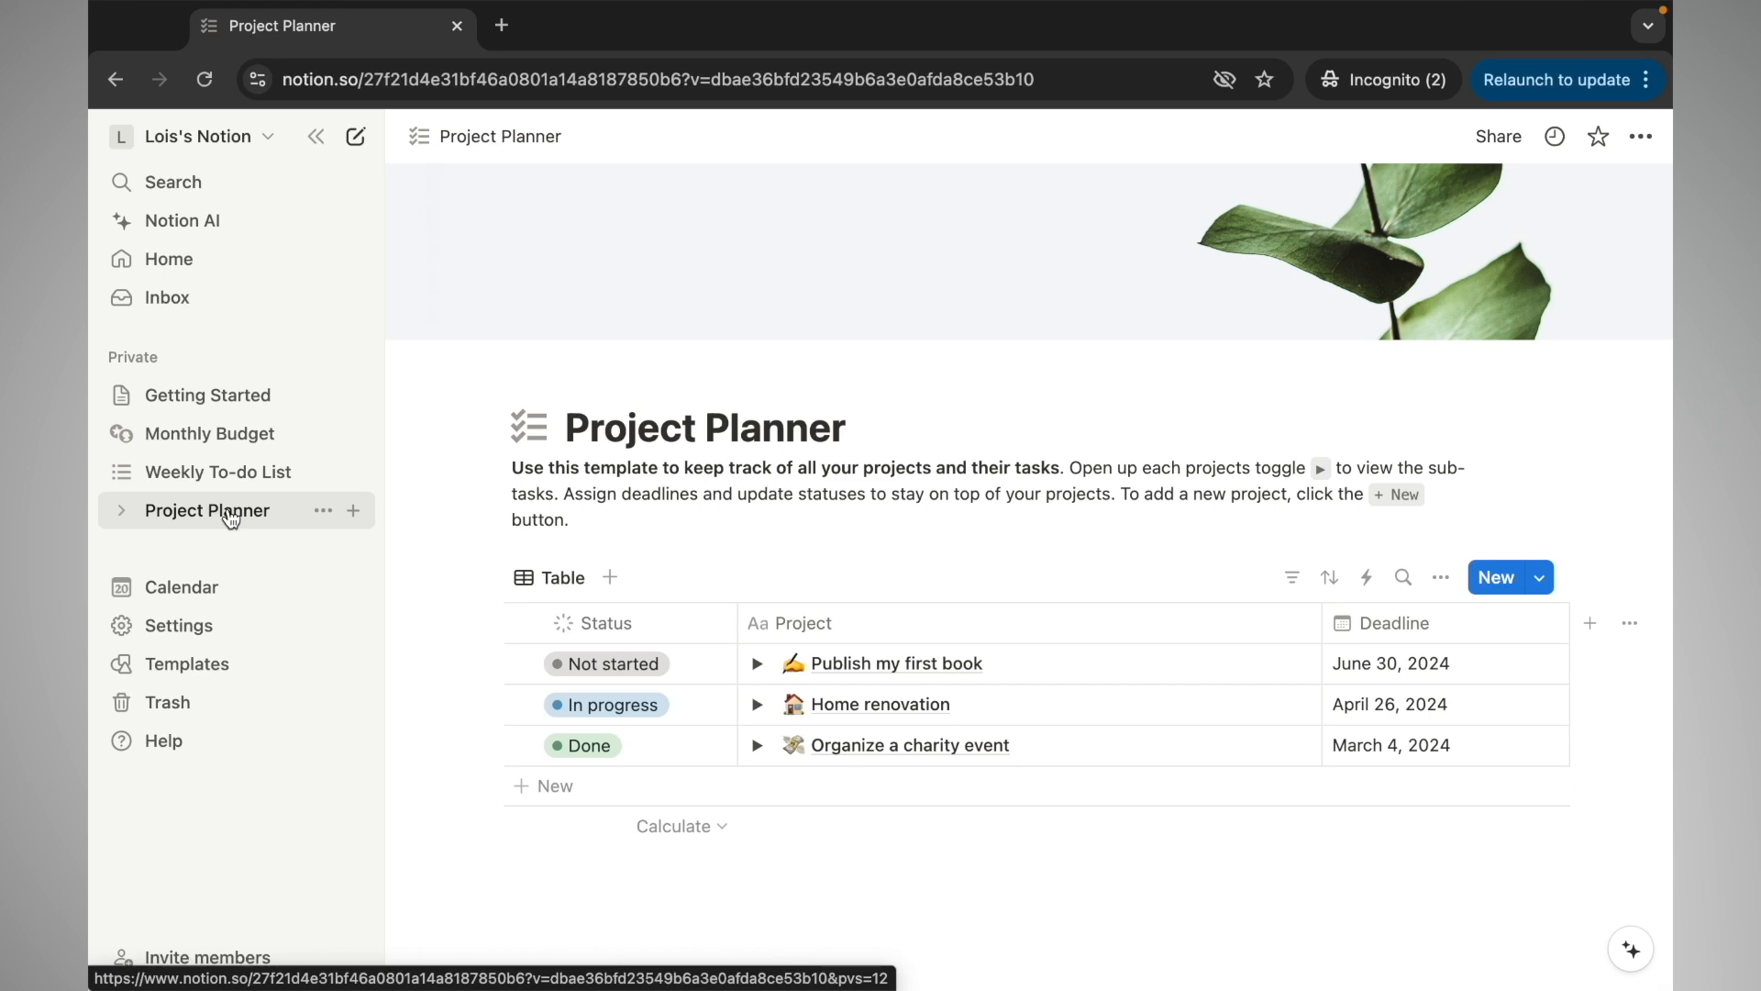
pyautogui.click(248, 447)
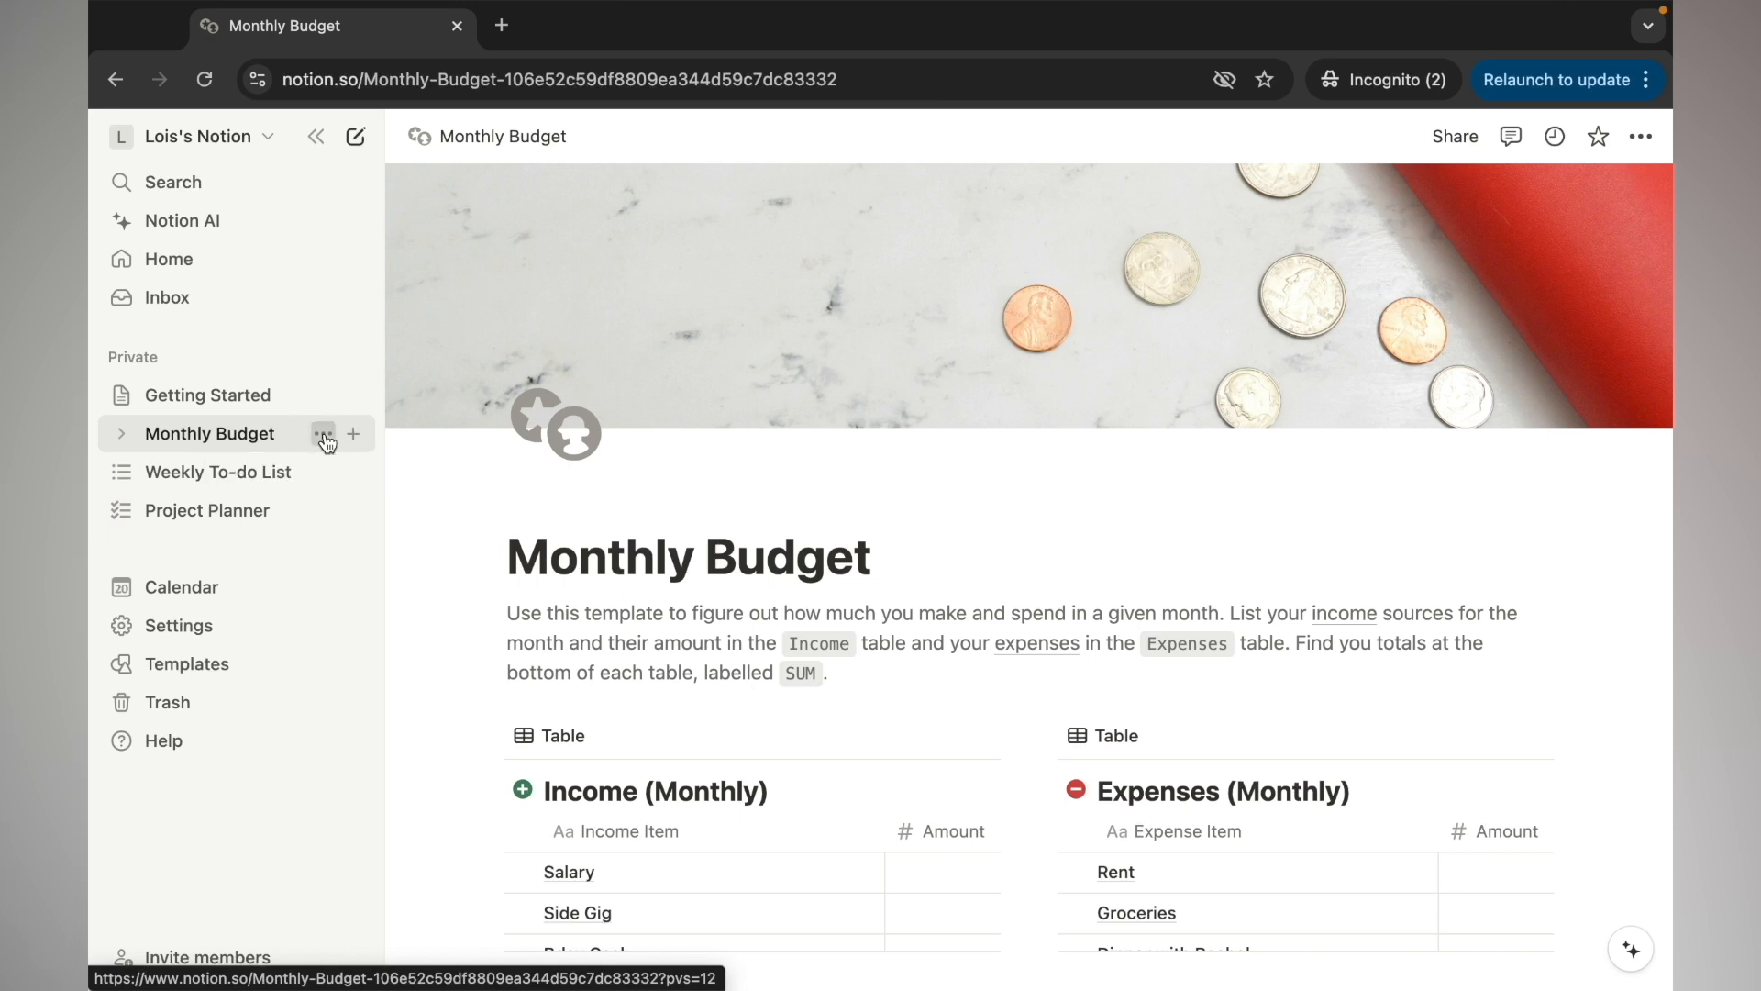
# Trash the Monthly Budget, Weekly To-do List and Project Planner sample pages, then open Getting Started
pyautogui.click(323, 435)
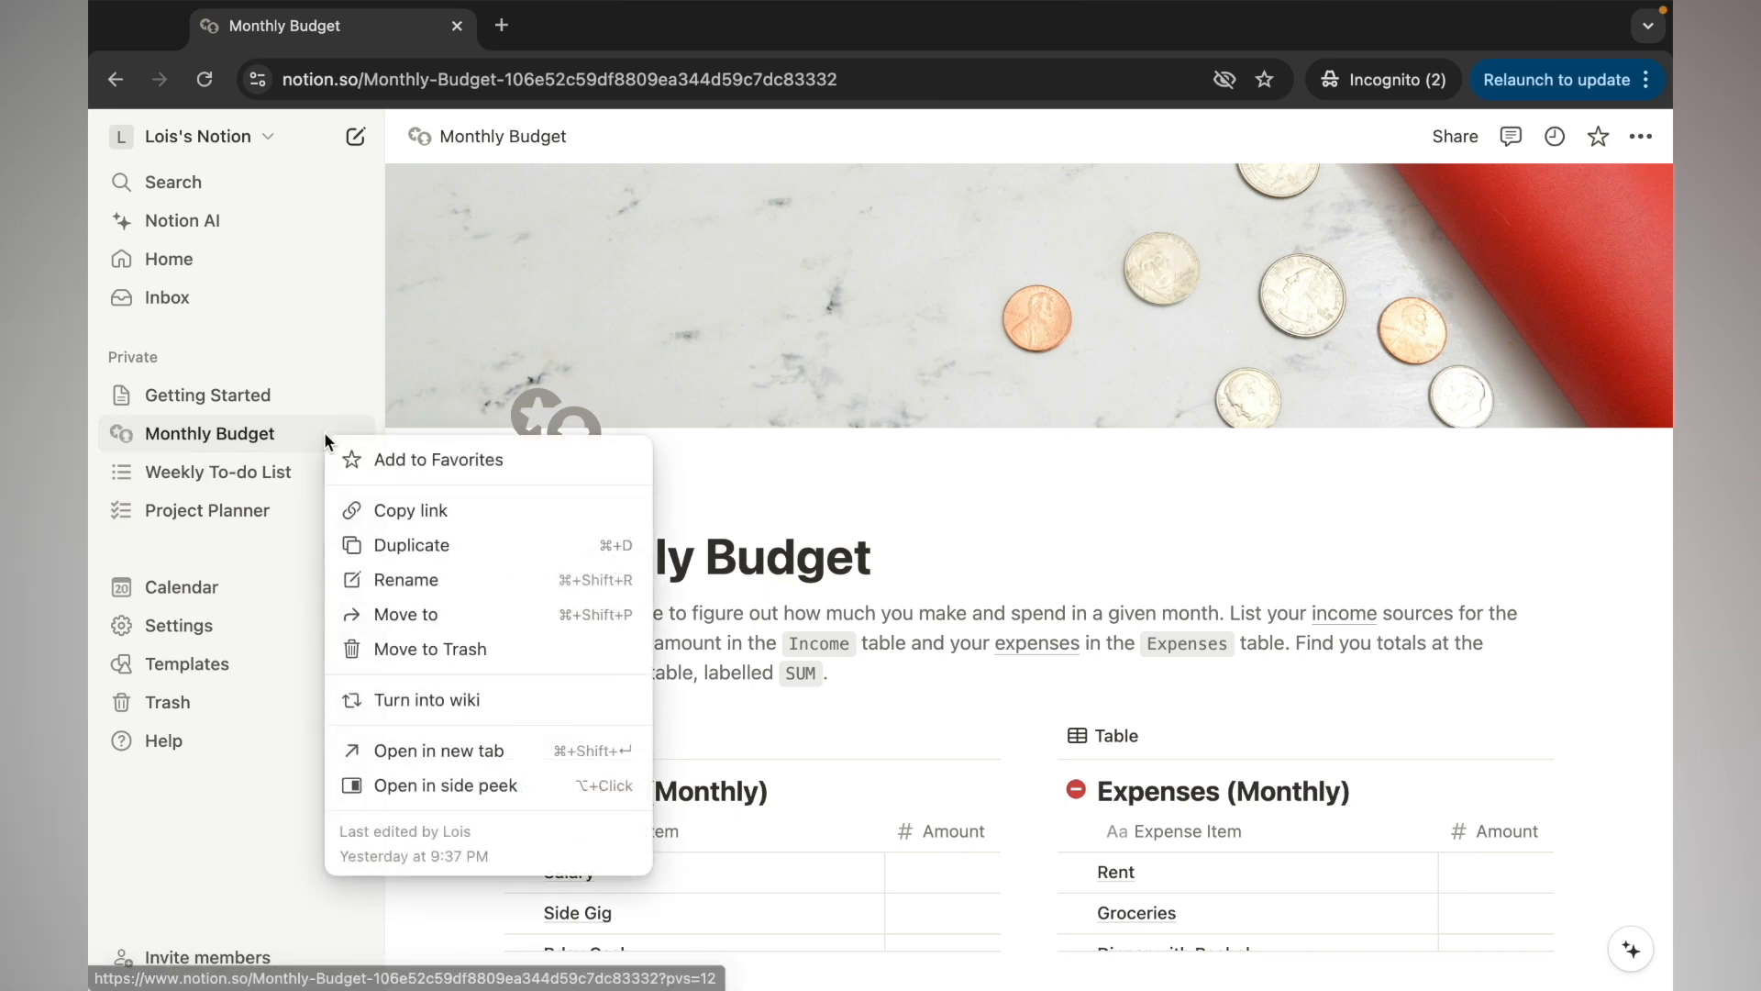
pyautogui.click(388, 649)
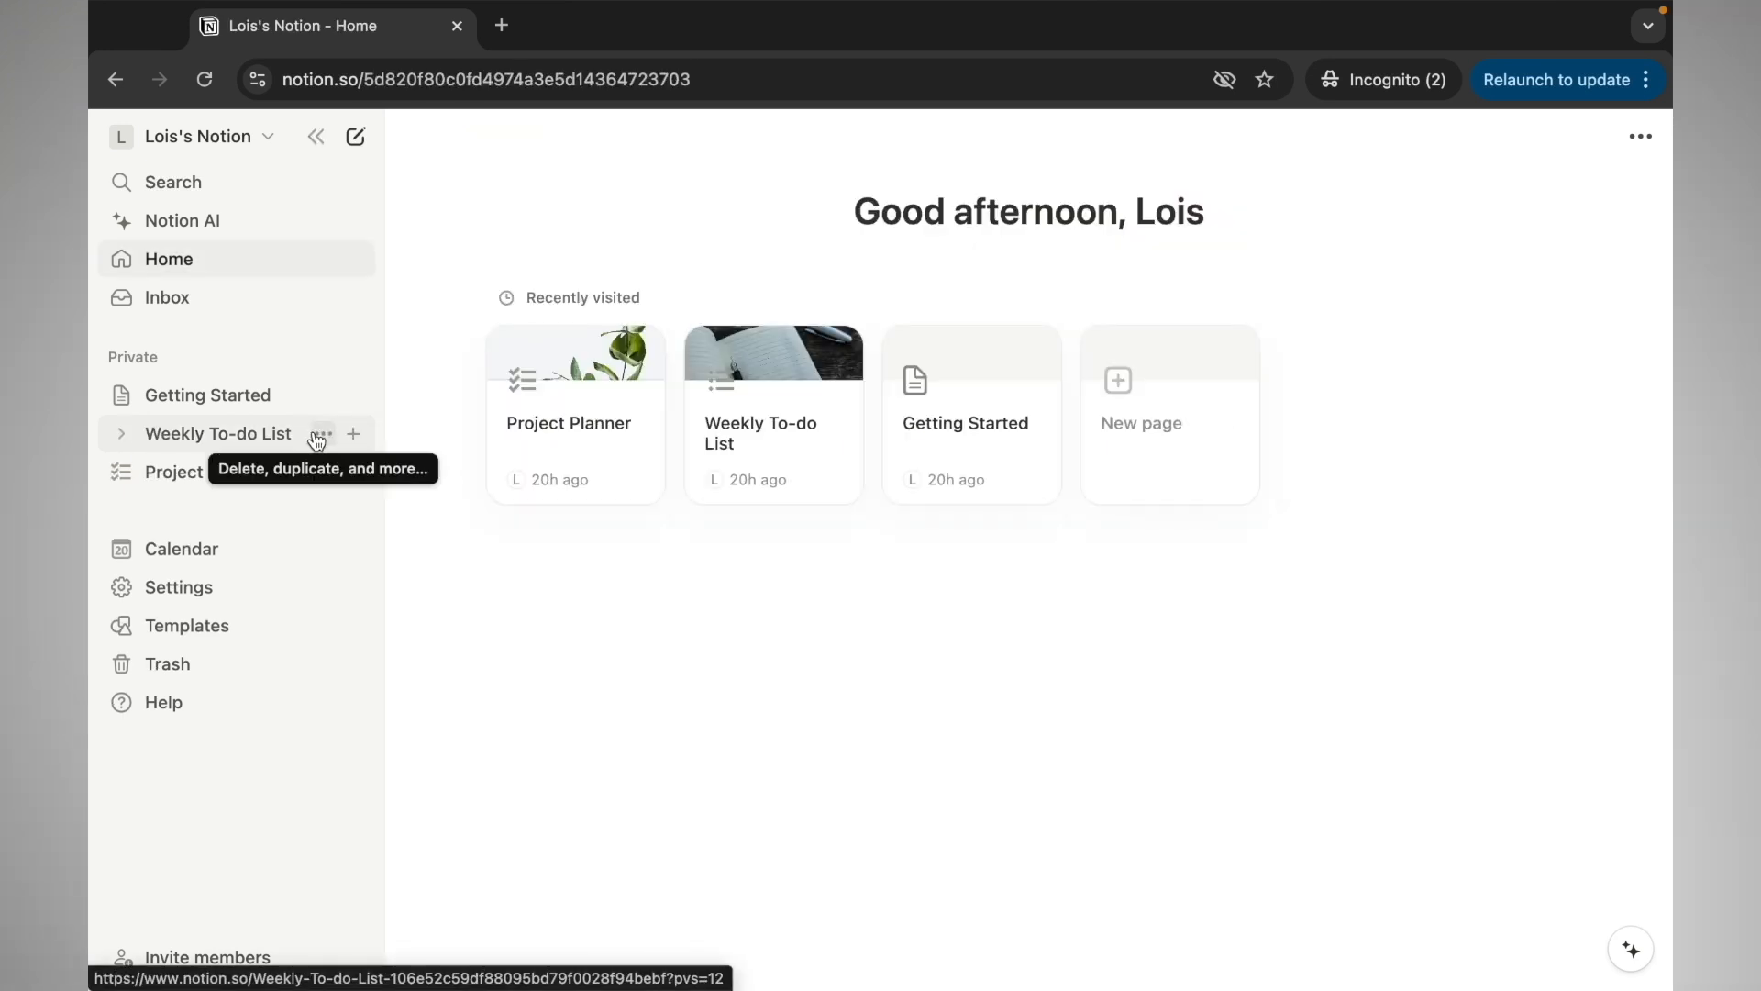
pyautogui.click(318, 437)
pyautogui.click(432, 678)
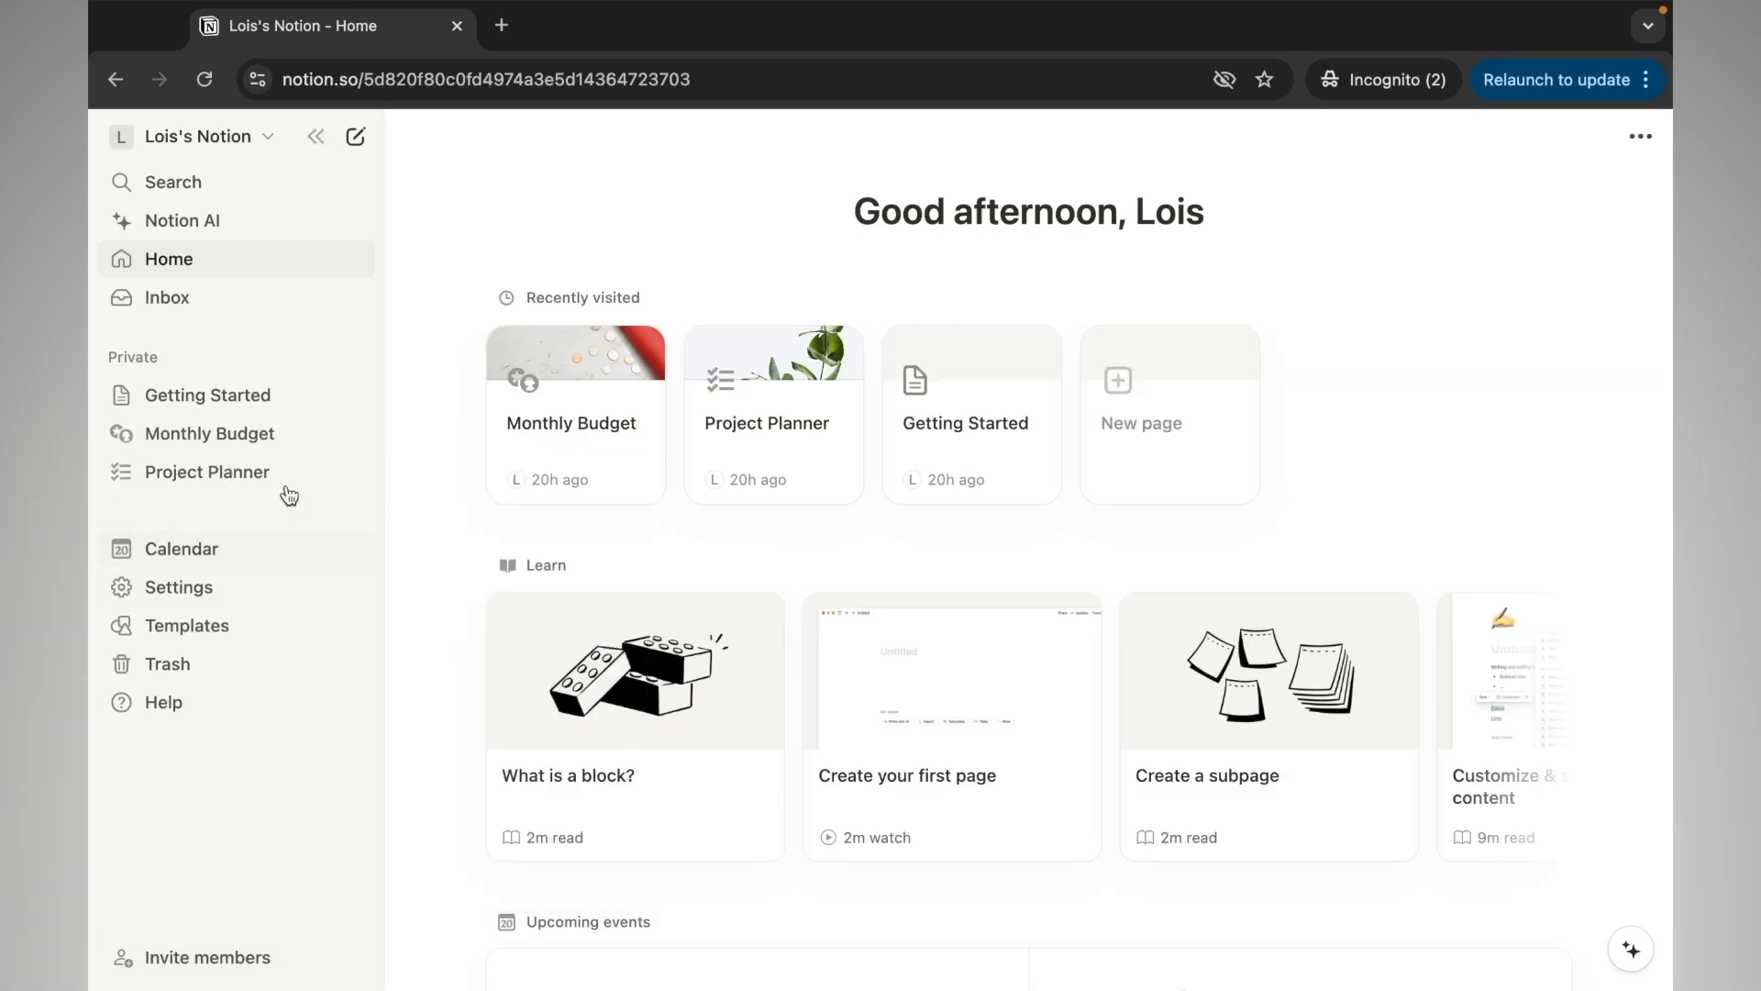
pyautogui.click(313, 432)
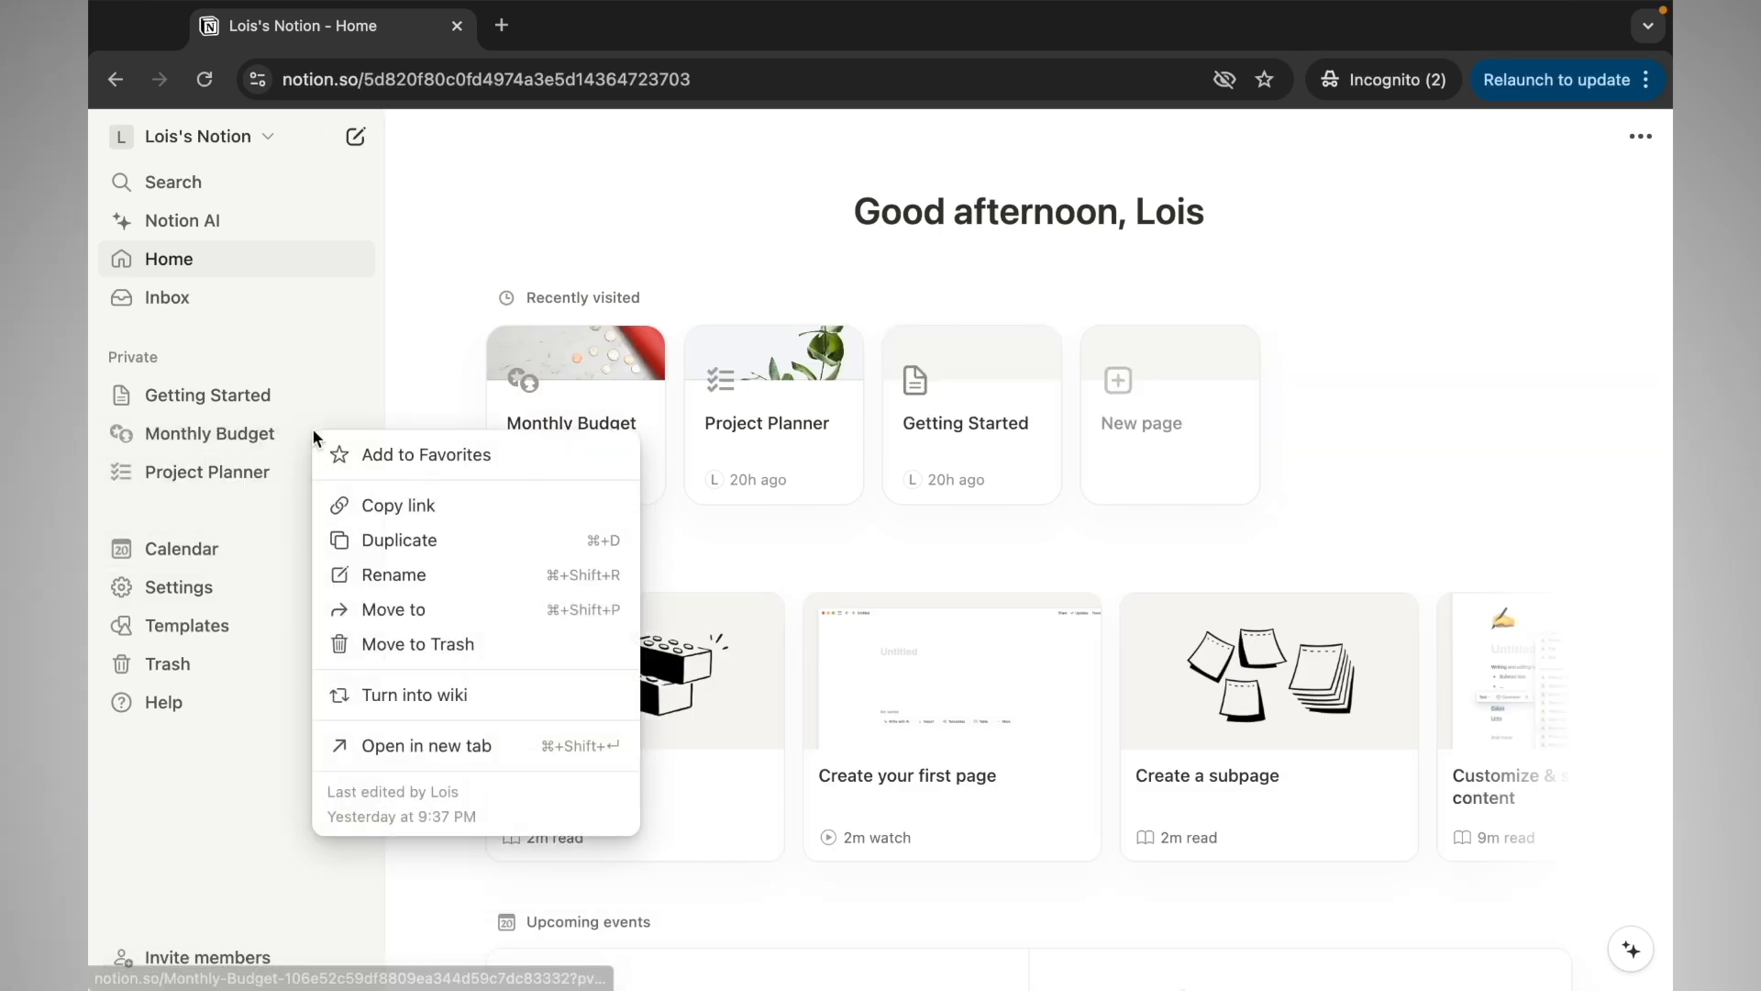
pyautogui.click(335, 645)
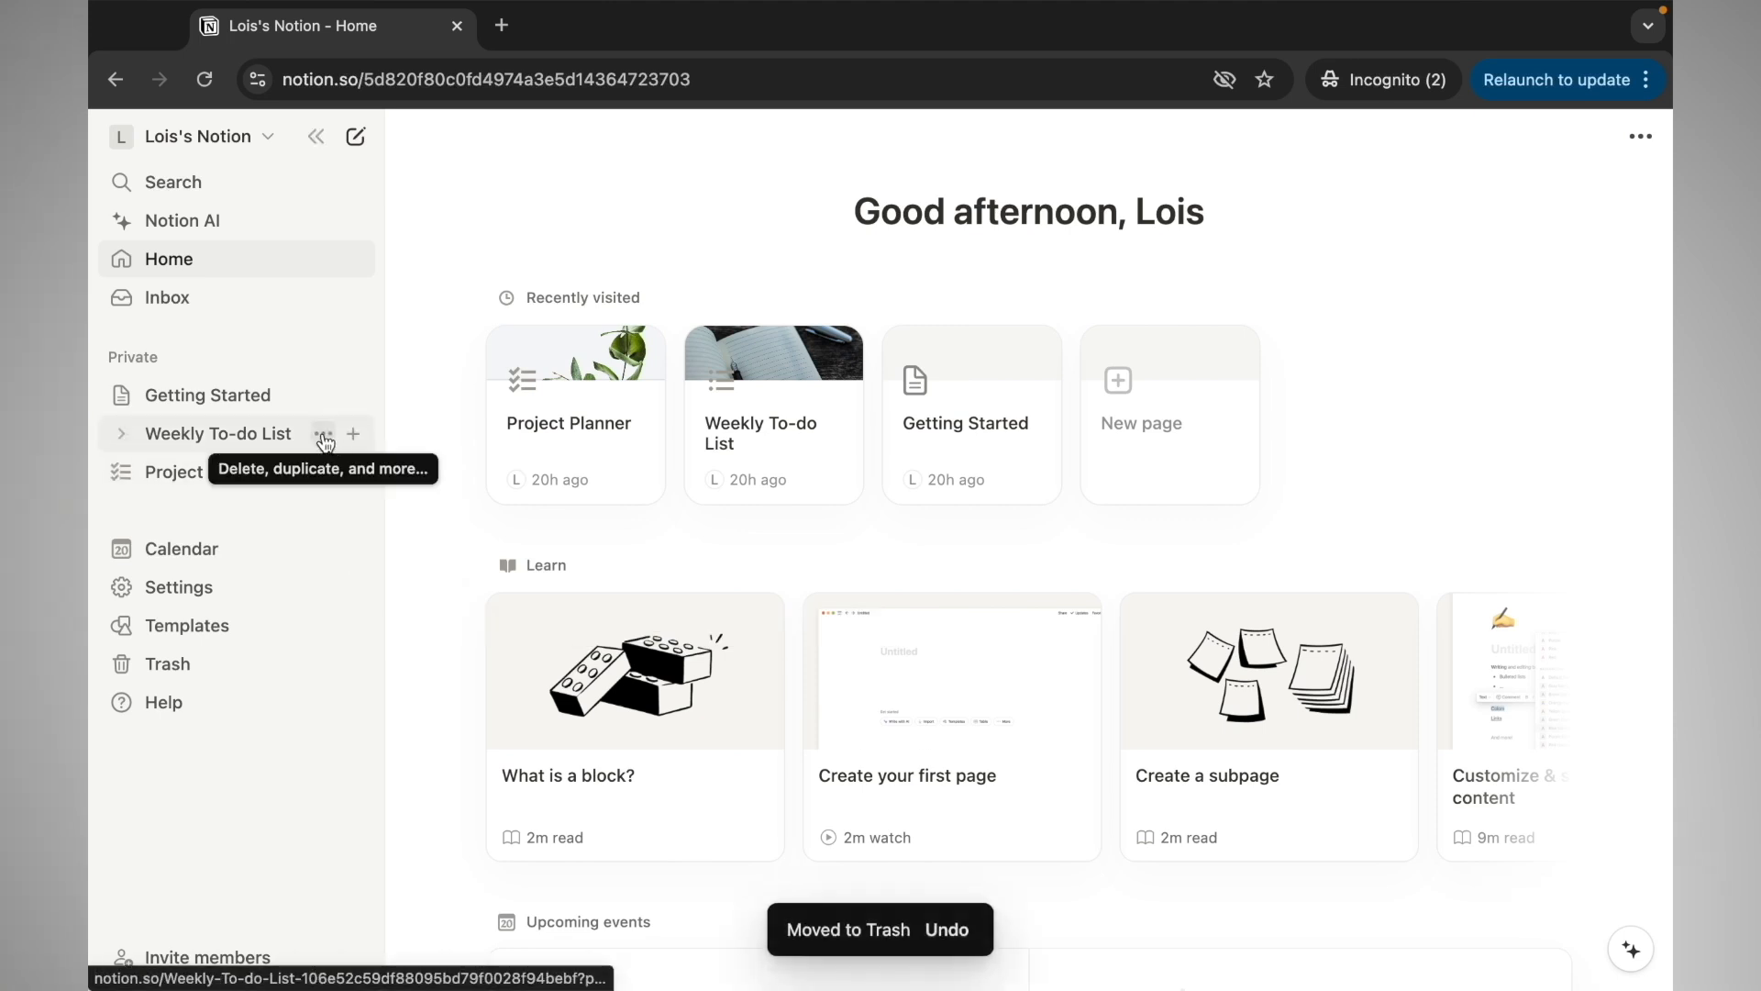
pyautogui.click(323, 434)
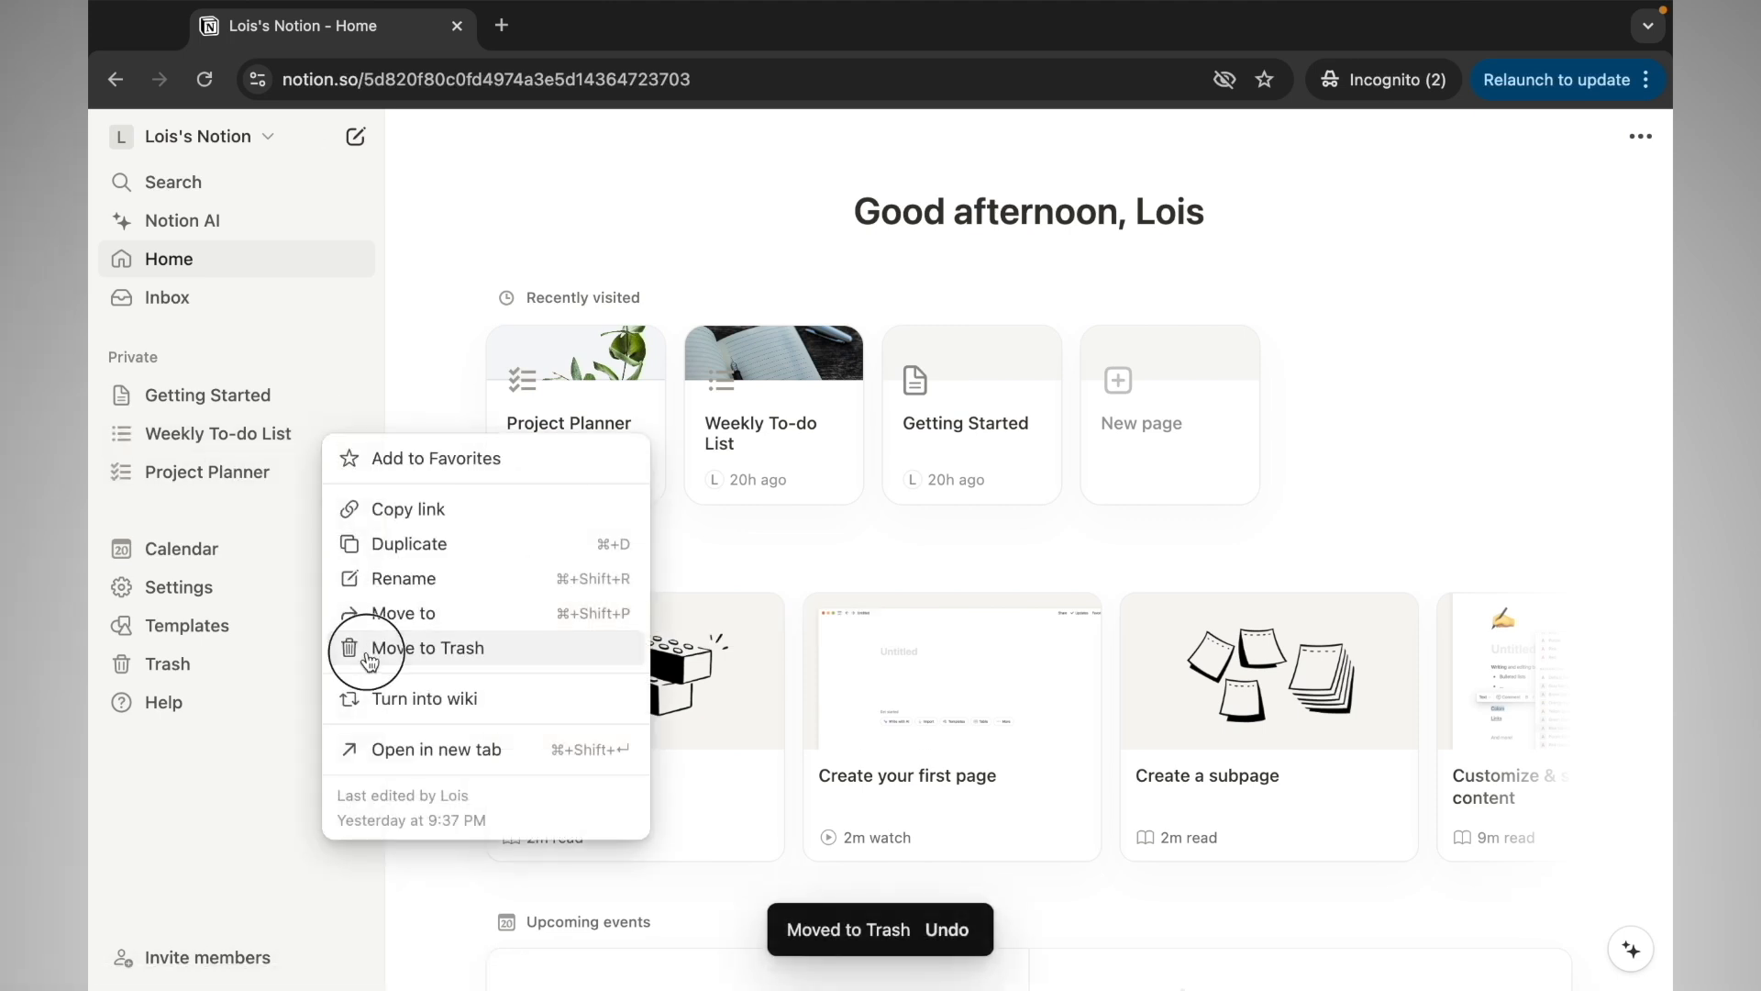
pyautogui.click(369, 653)
pyautogui.click(306, 444)
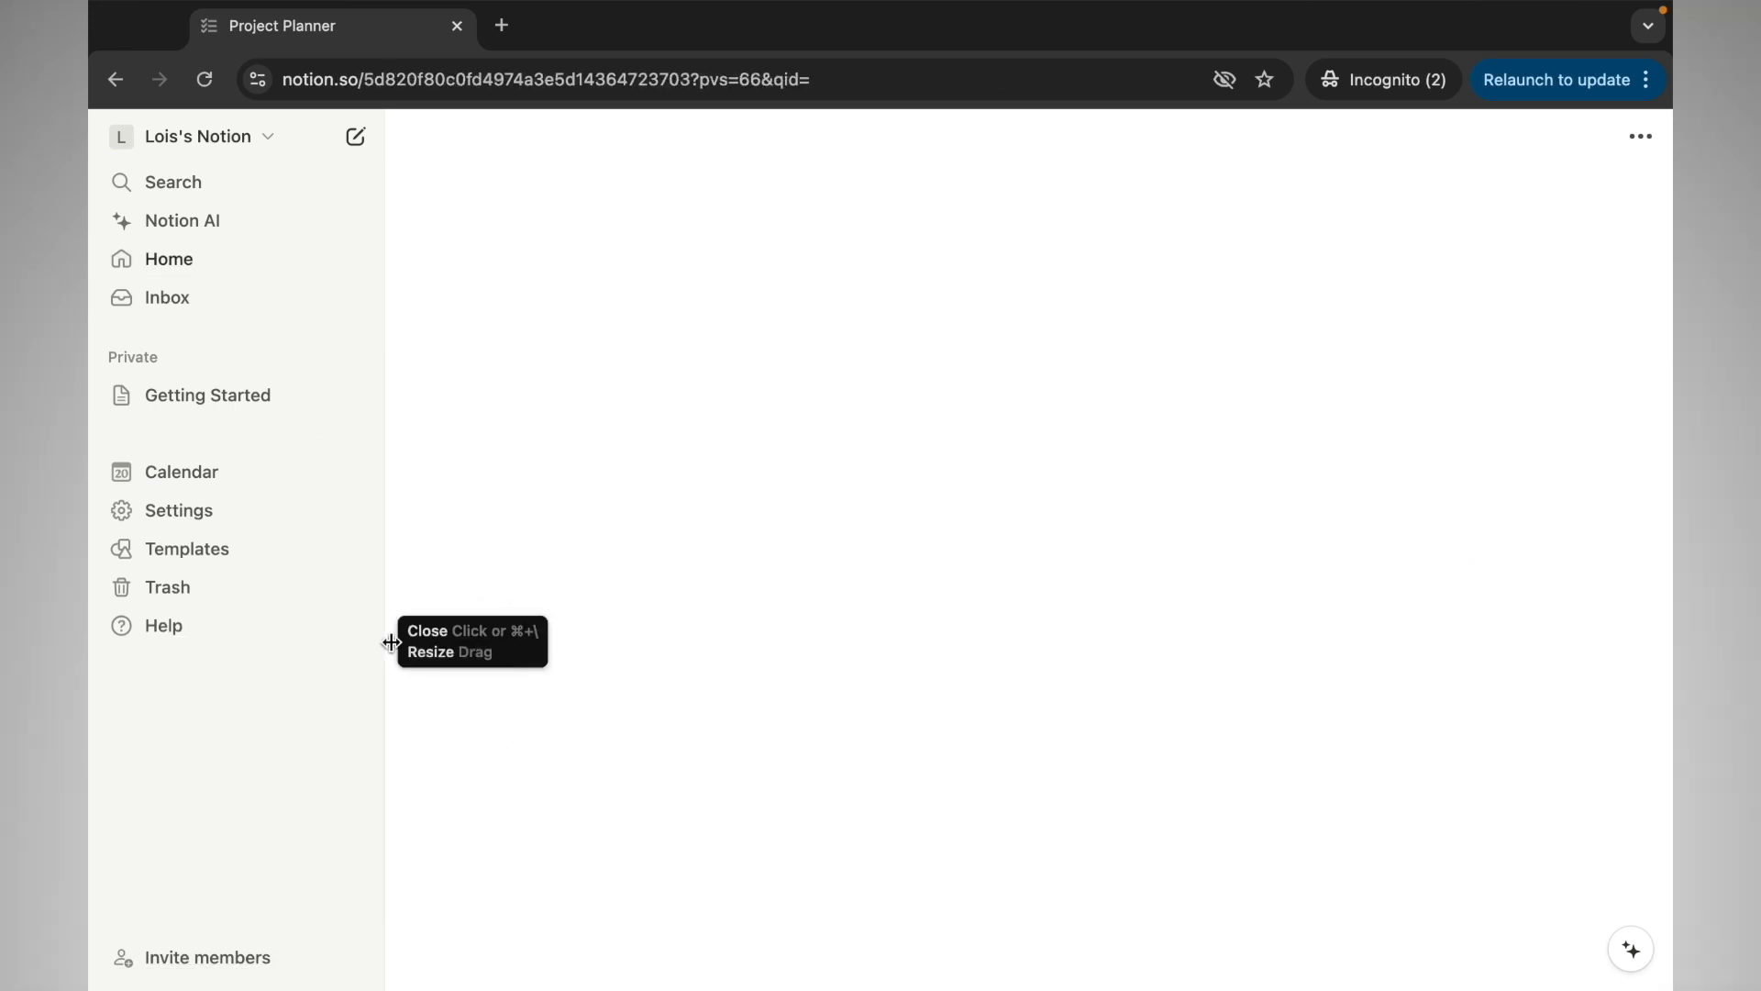
pyautogui.click(246, 402)
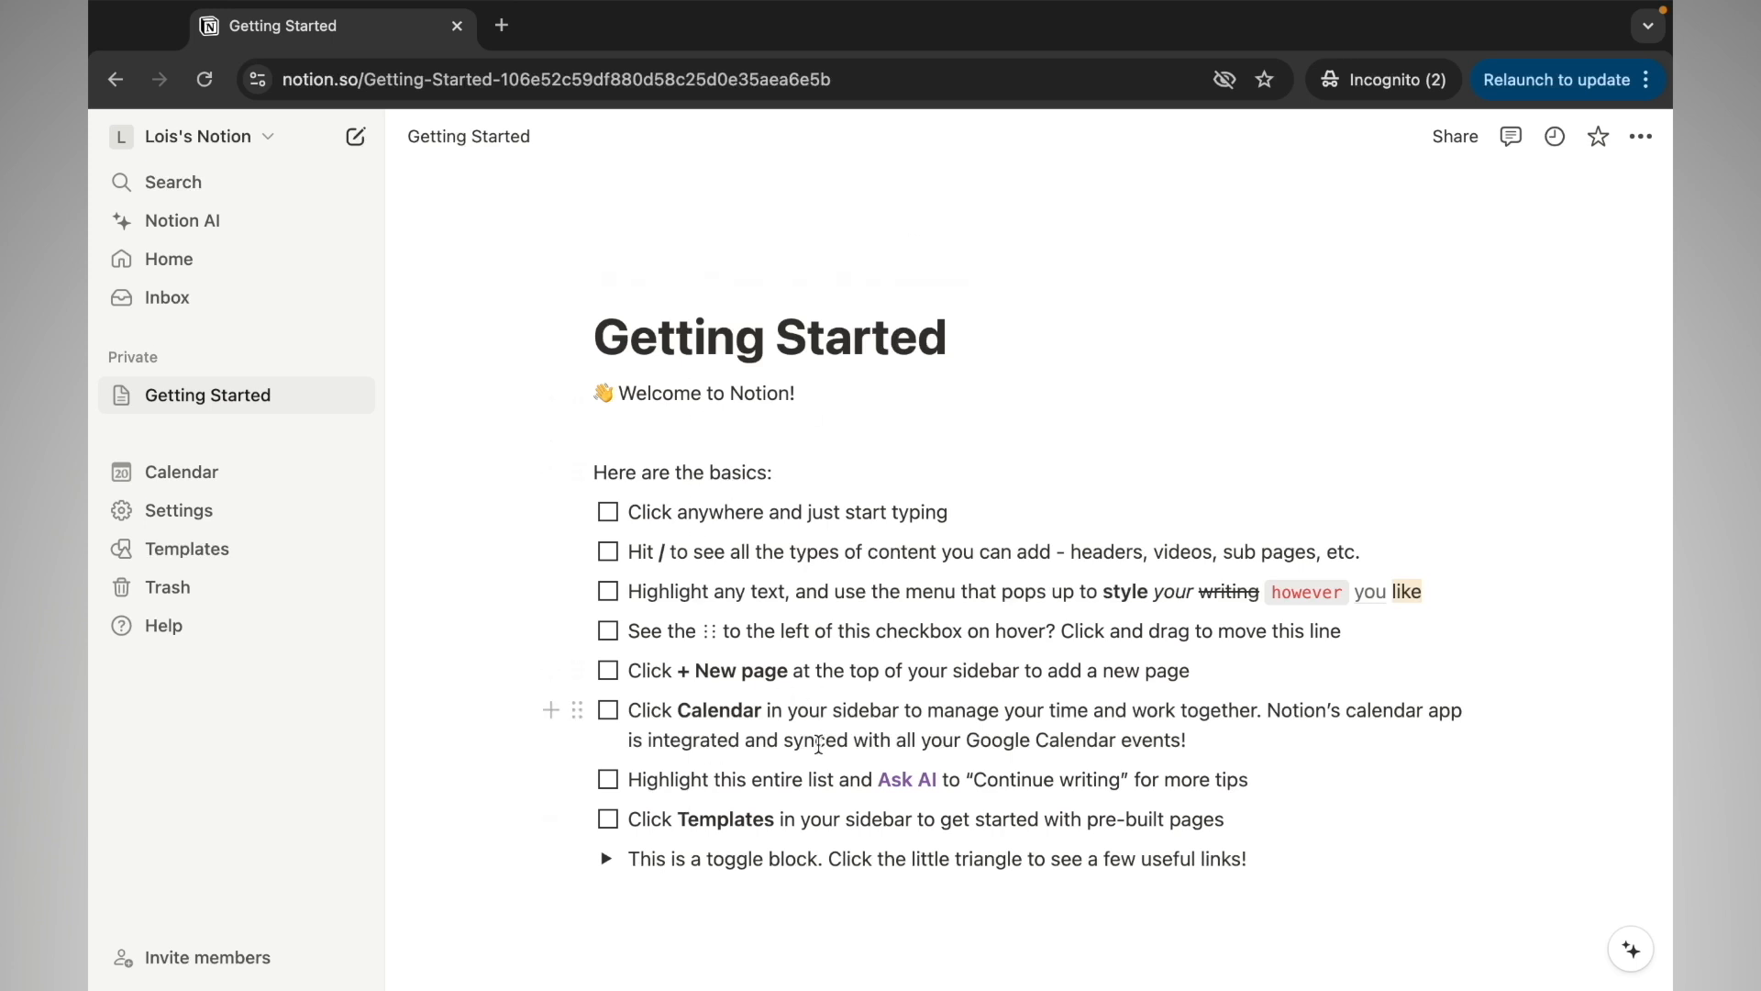
# Create a new blank untitled page in the private sidebar section
pyautogui.scroll(-3, 819, 744)
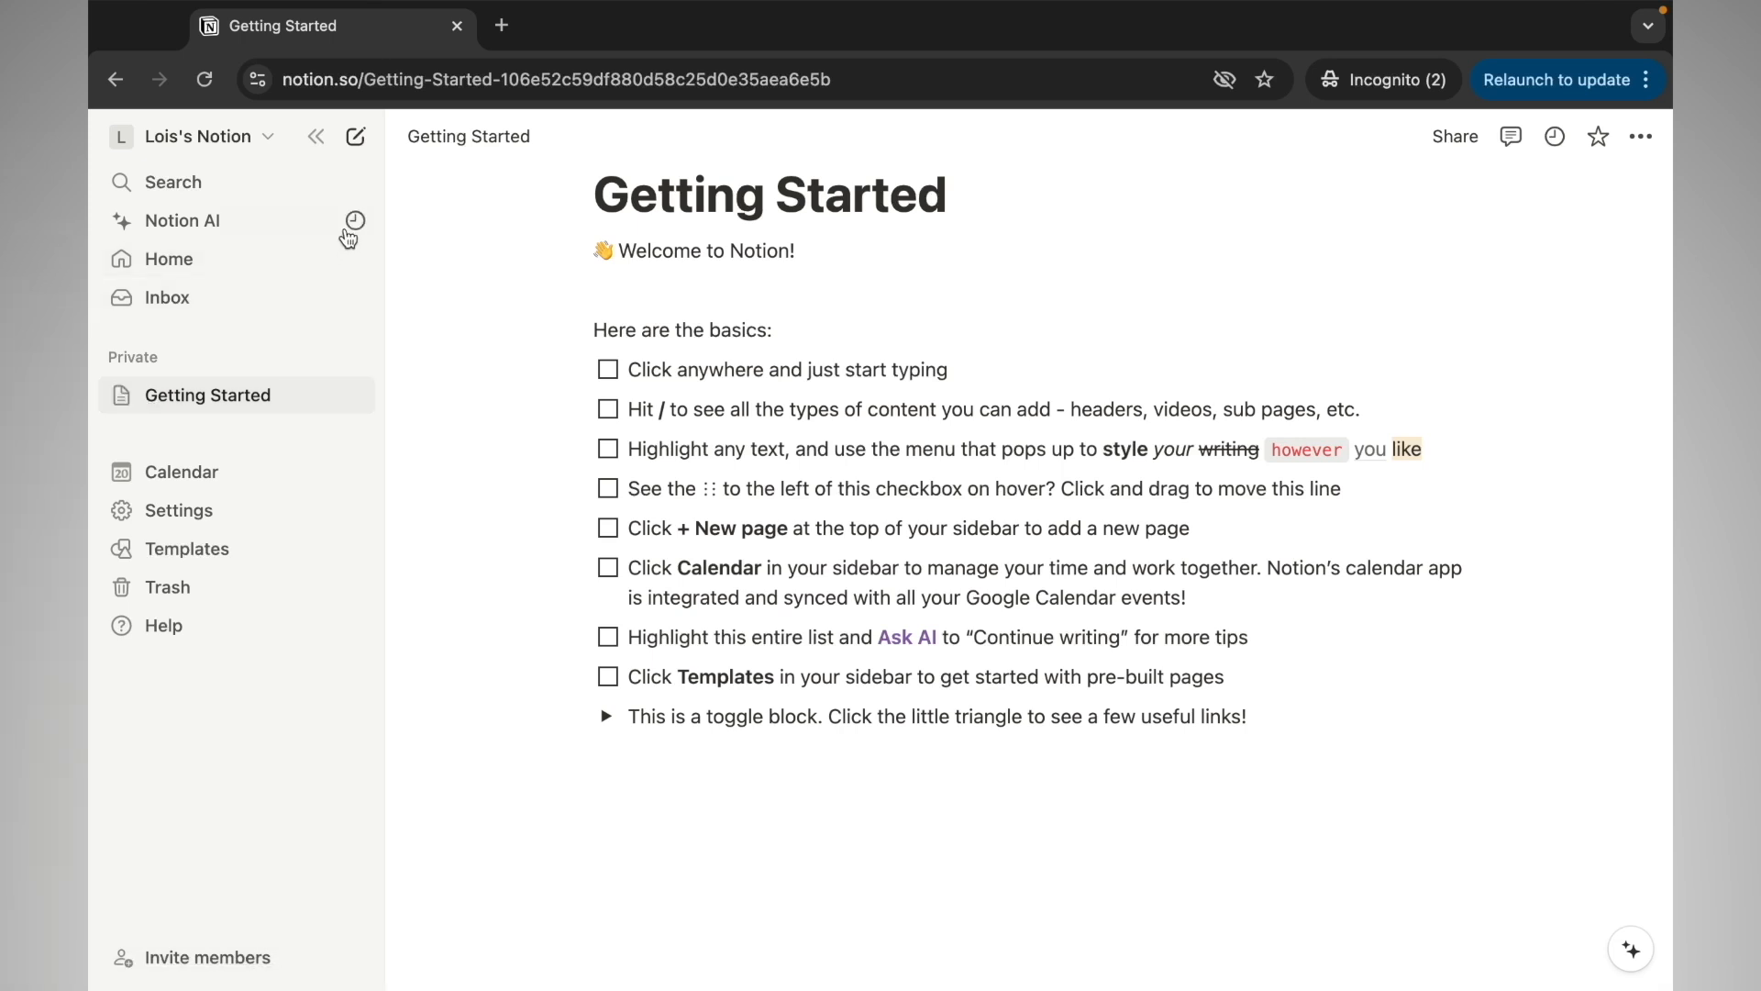
pyautogui.click(356, 140)
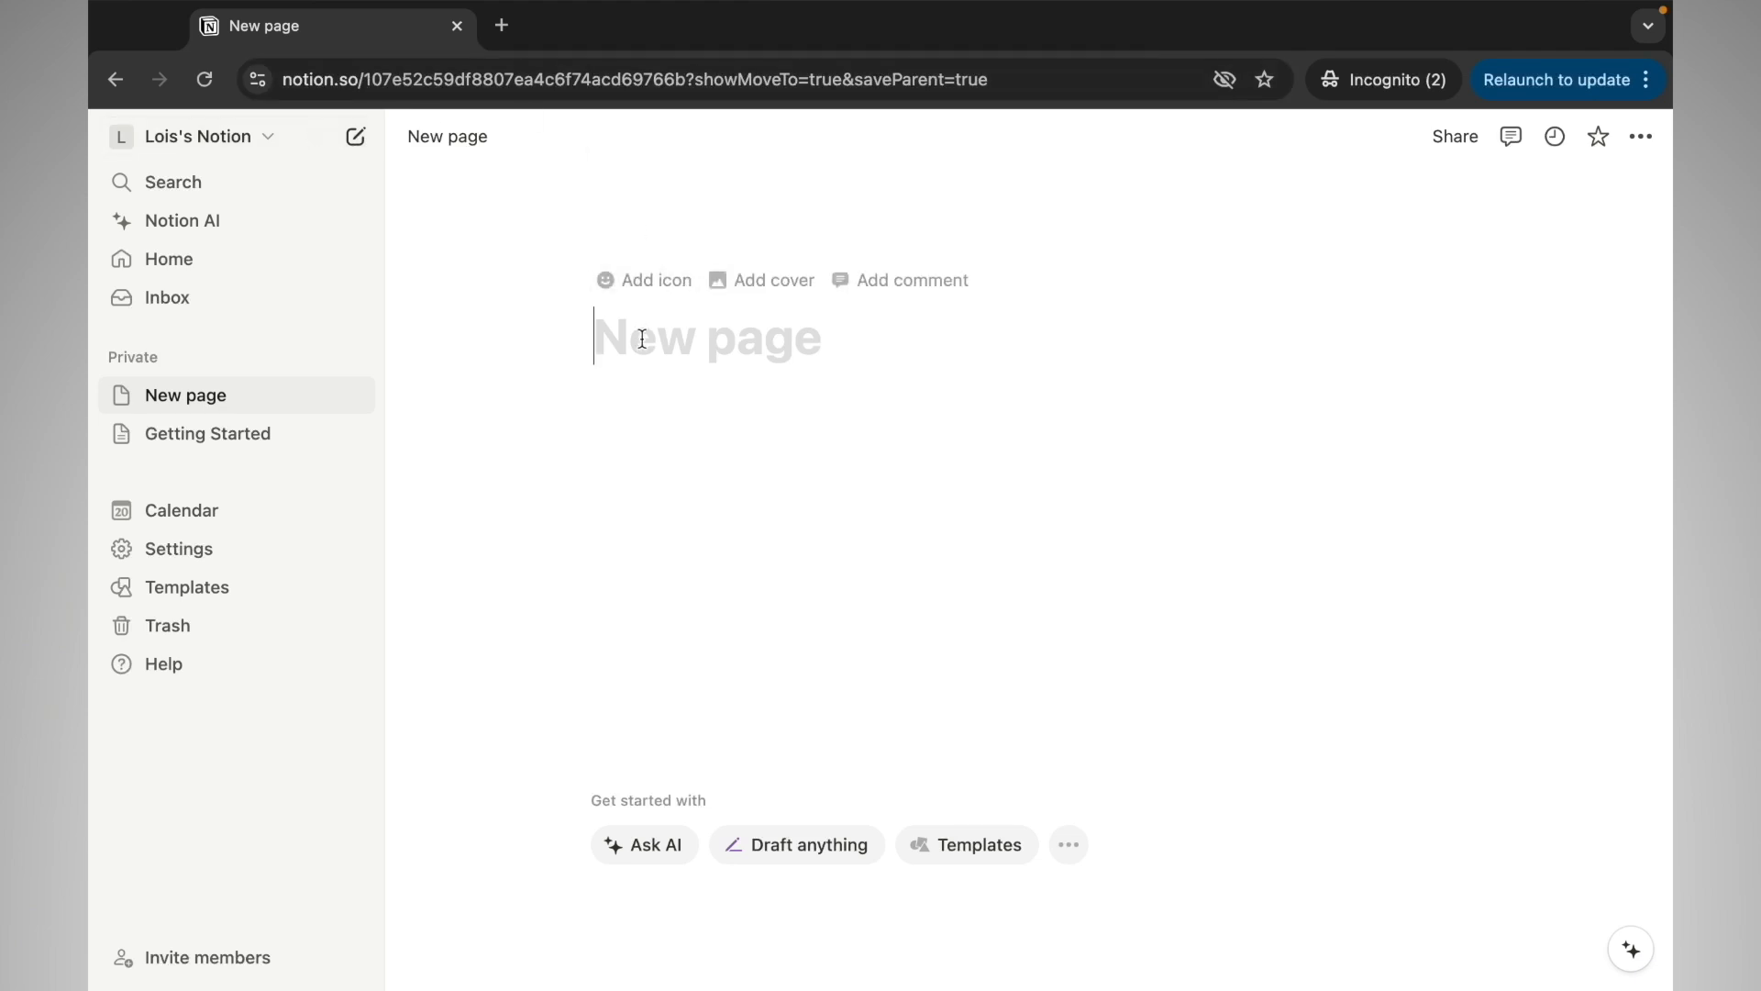
# Title the page 'Page 1', give it a laptop emoji icon, and start a comment
pyautogui.write('P')
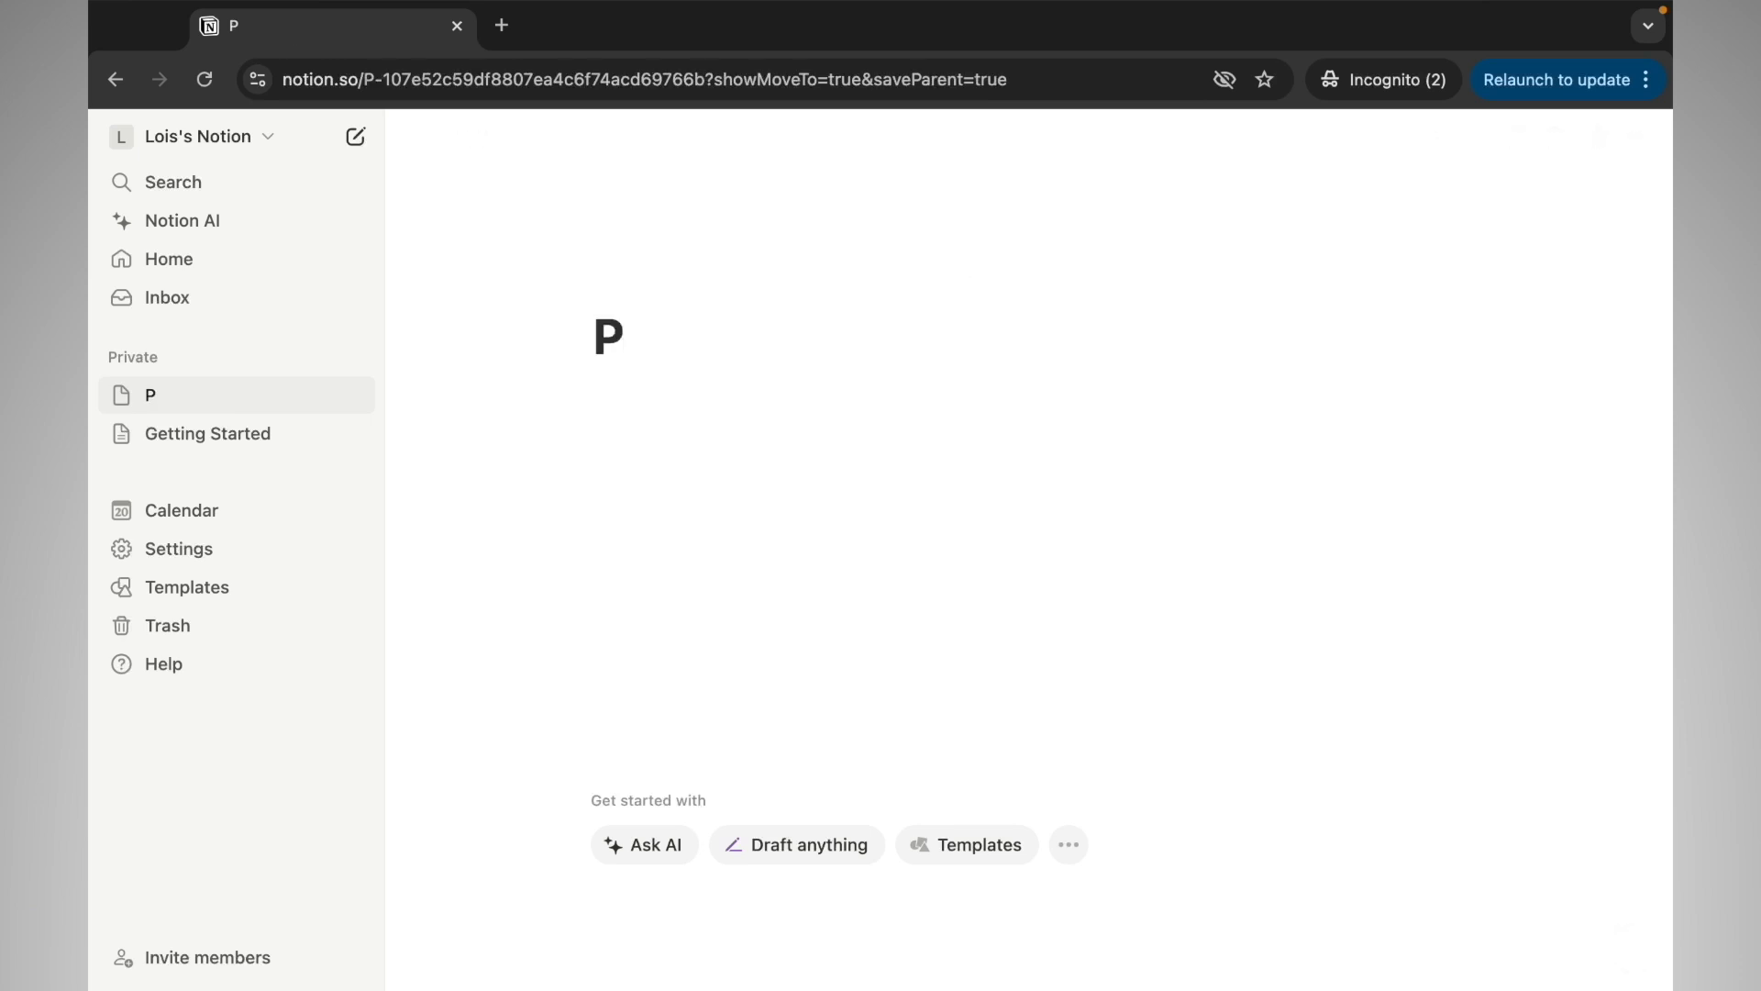
pyautogui.write('age 1')
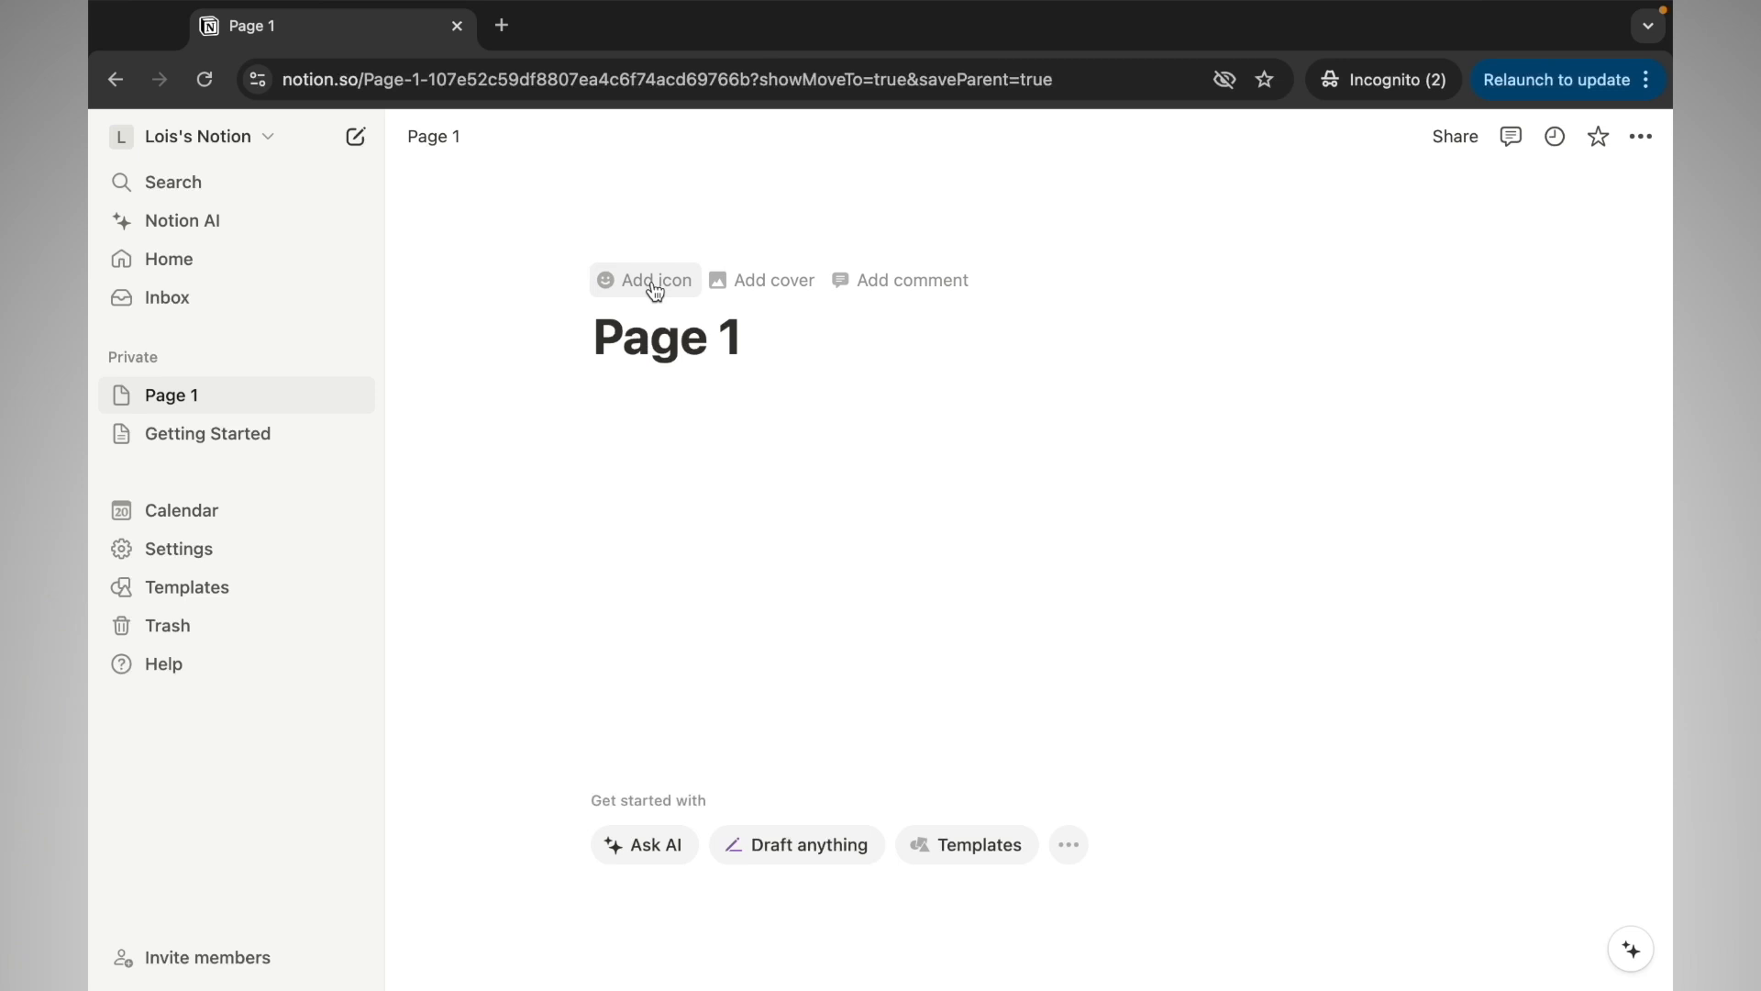
pyautogui.click(654, 288)
pyautogui.click(652, 285)
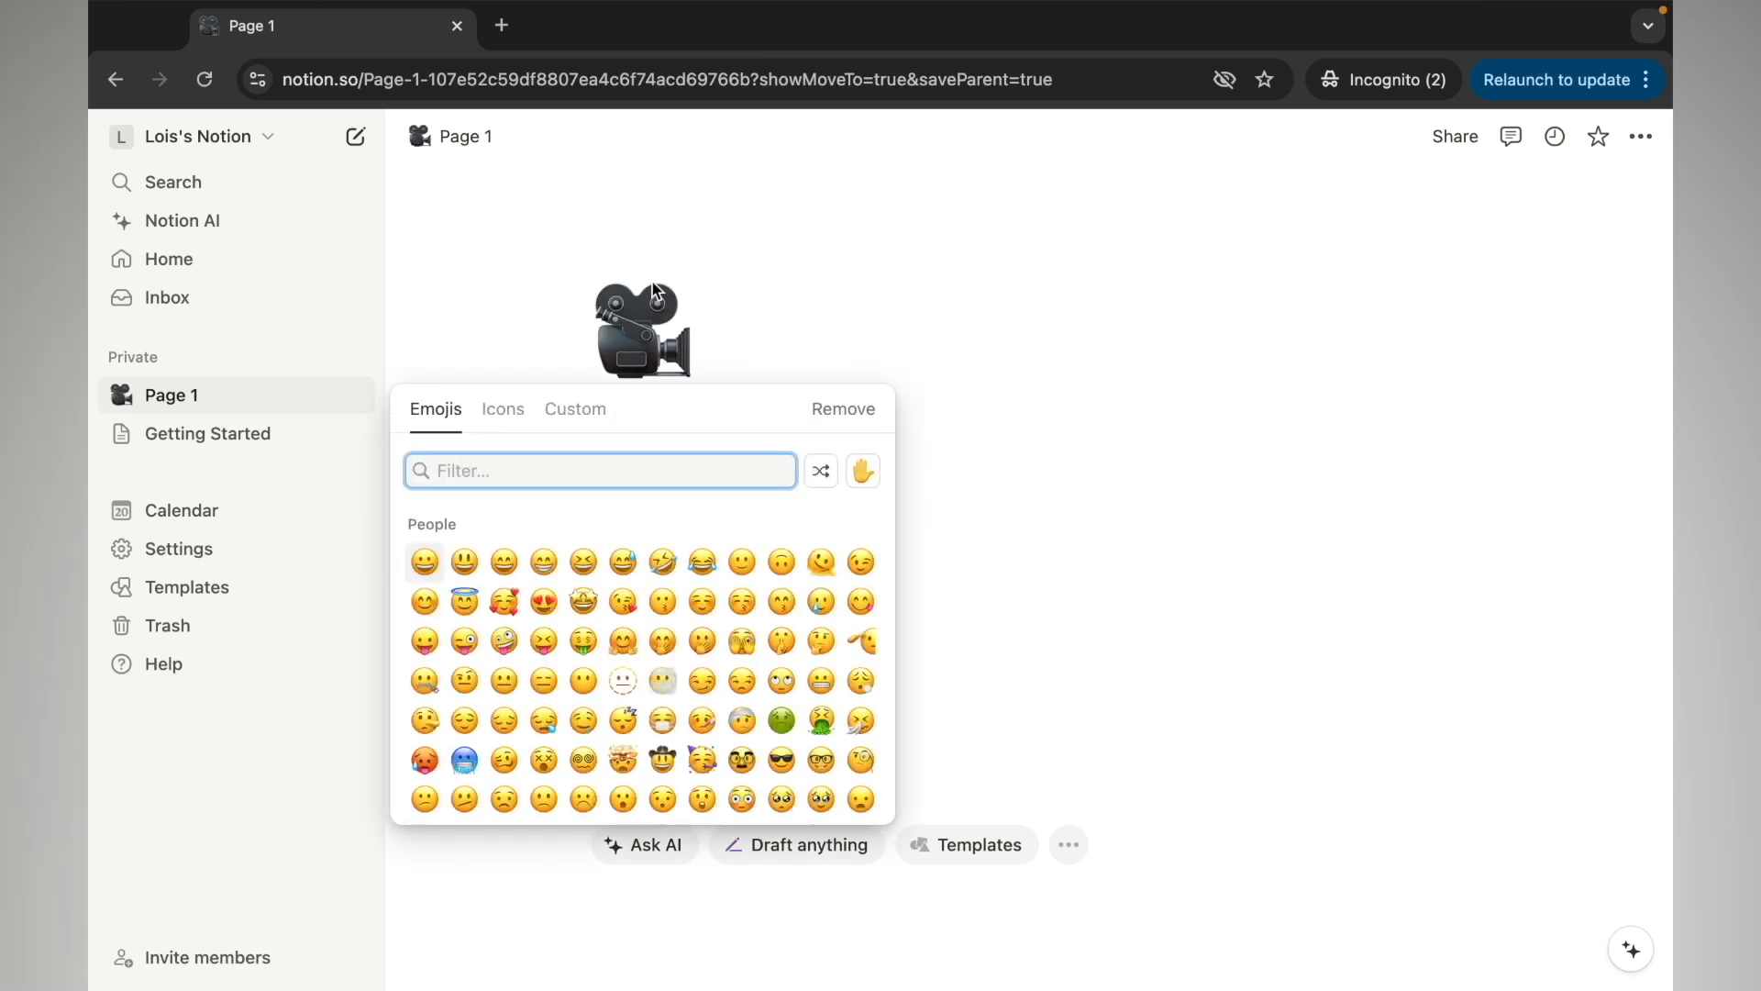
pyautogui.write('compu')
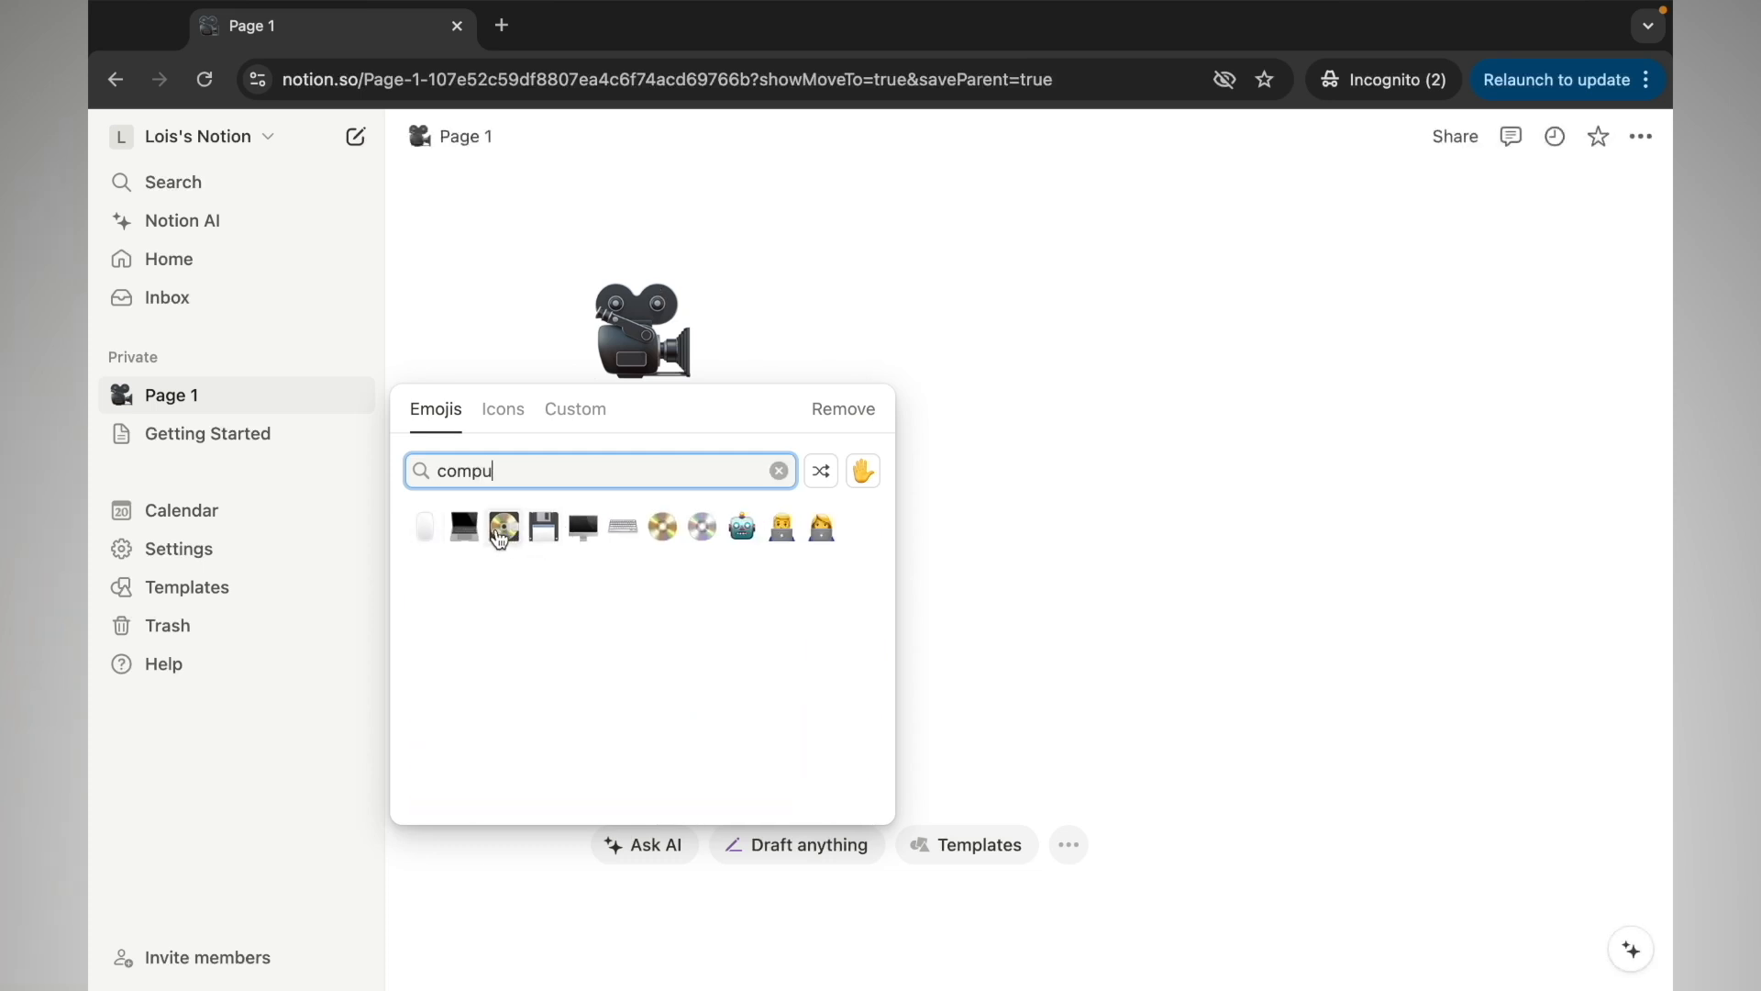
pyautogui.click(464, 526)
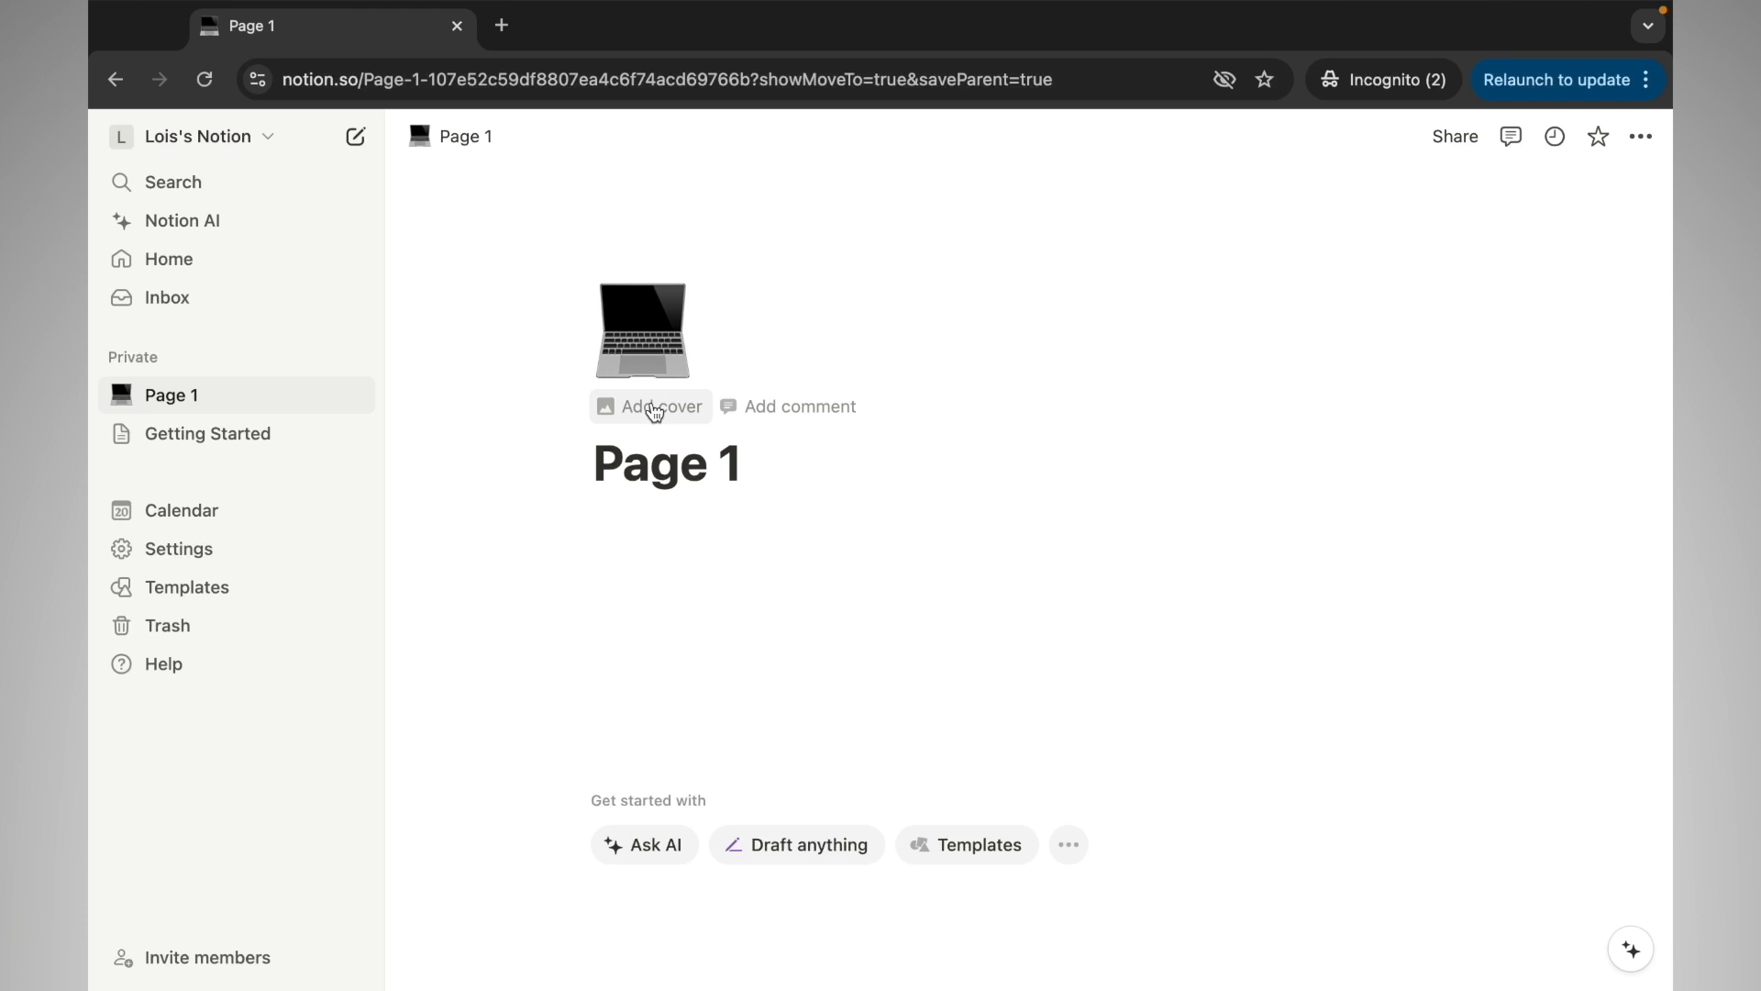
pyautogui.click(789, 407)
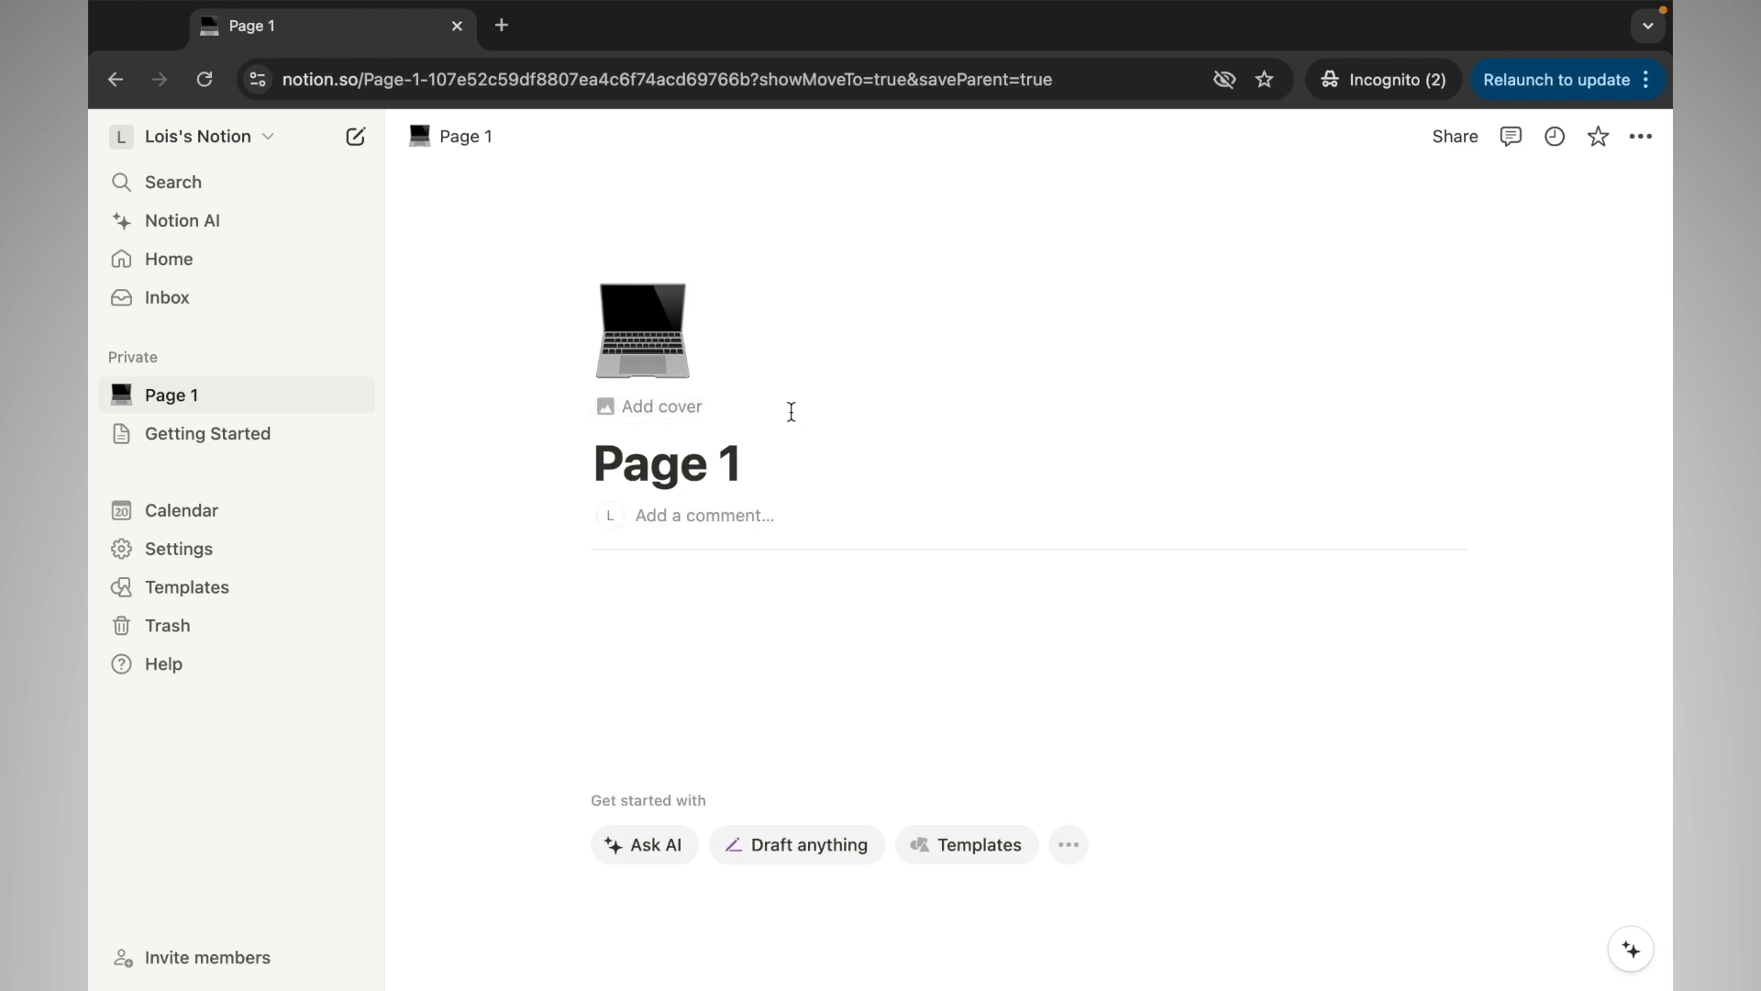
pyautogui.click(744, 520)
# Post the comment 'This is an introduction to creating pages in Notion.' and bring up sharing options
pyautogui.write('T')
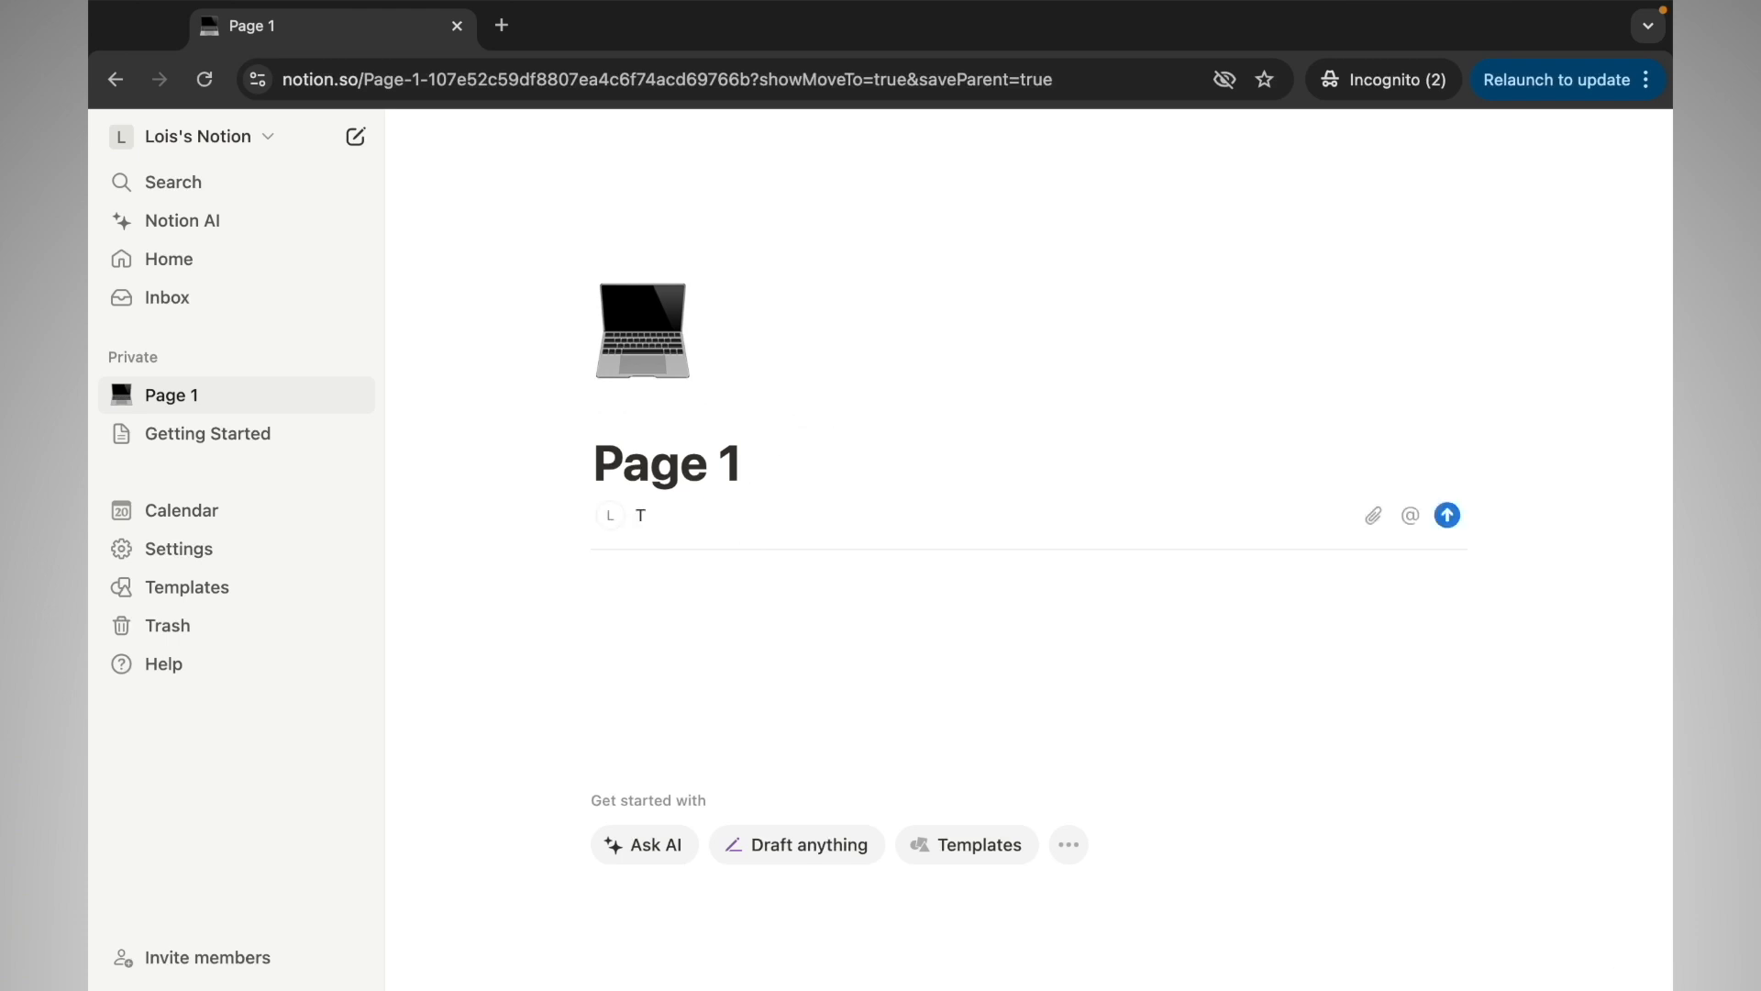
pyautogui.write('his is an introduction to c')
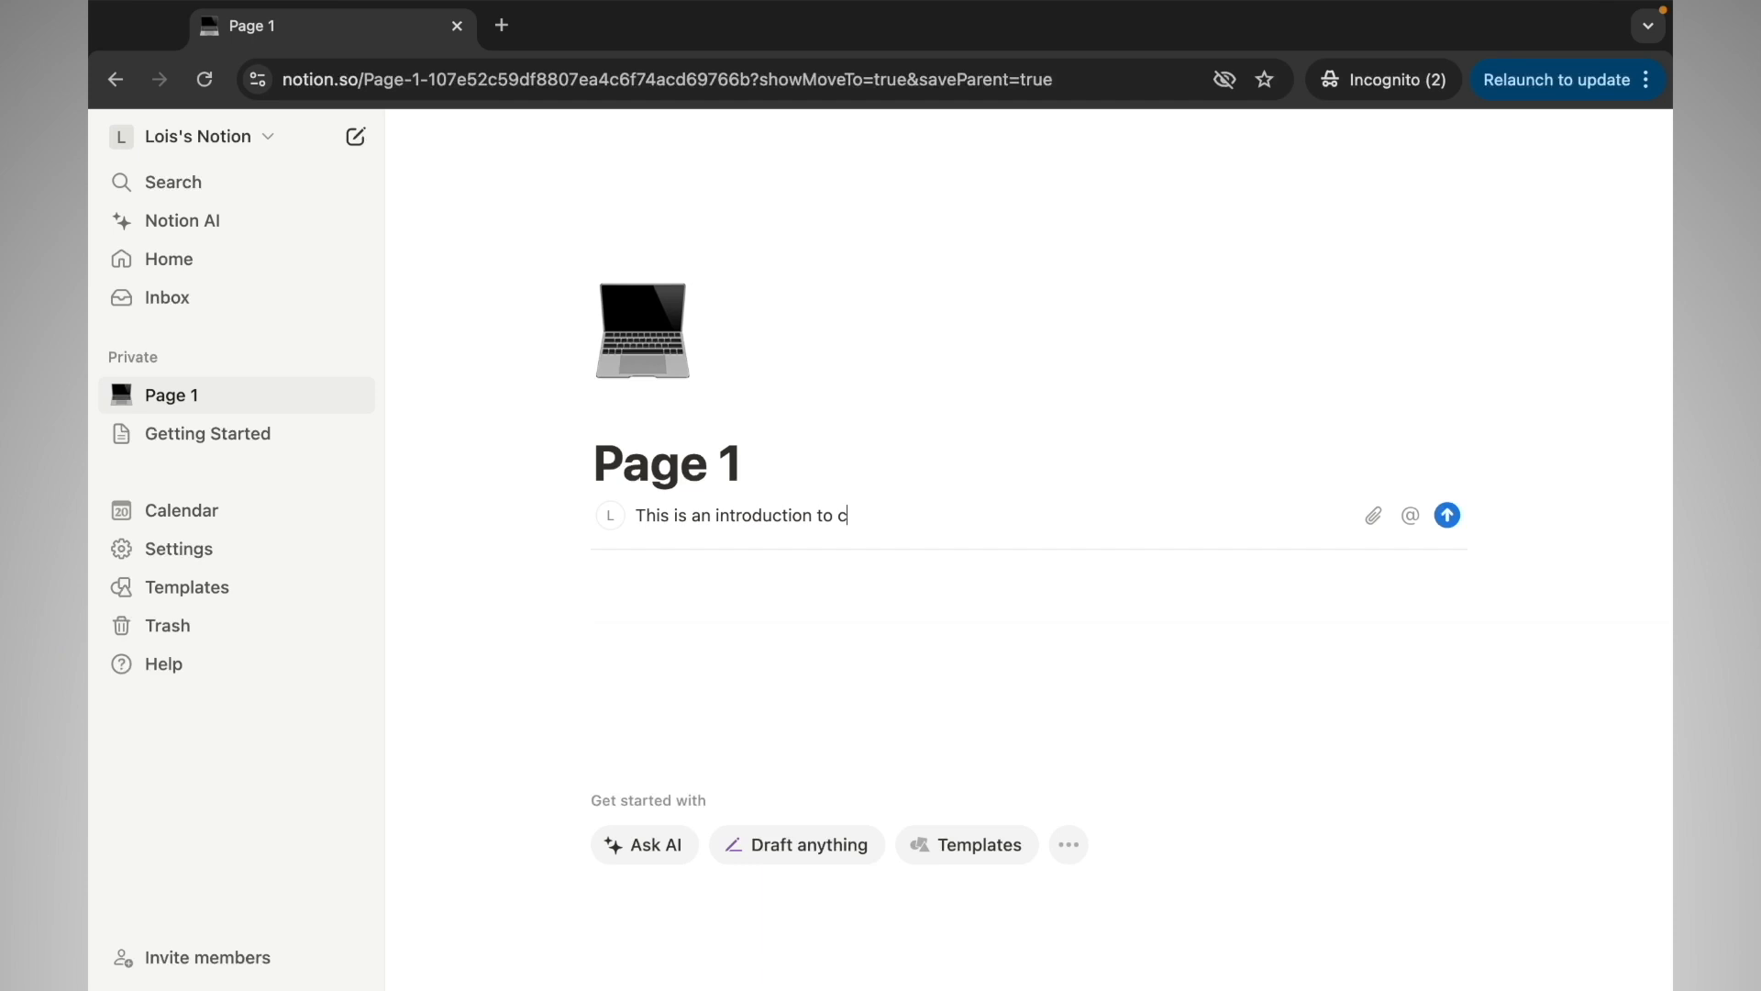
pyautogui.write('reating pages in Notion.')
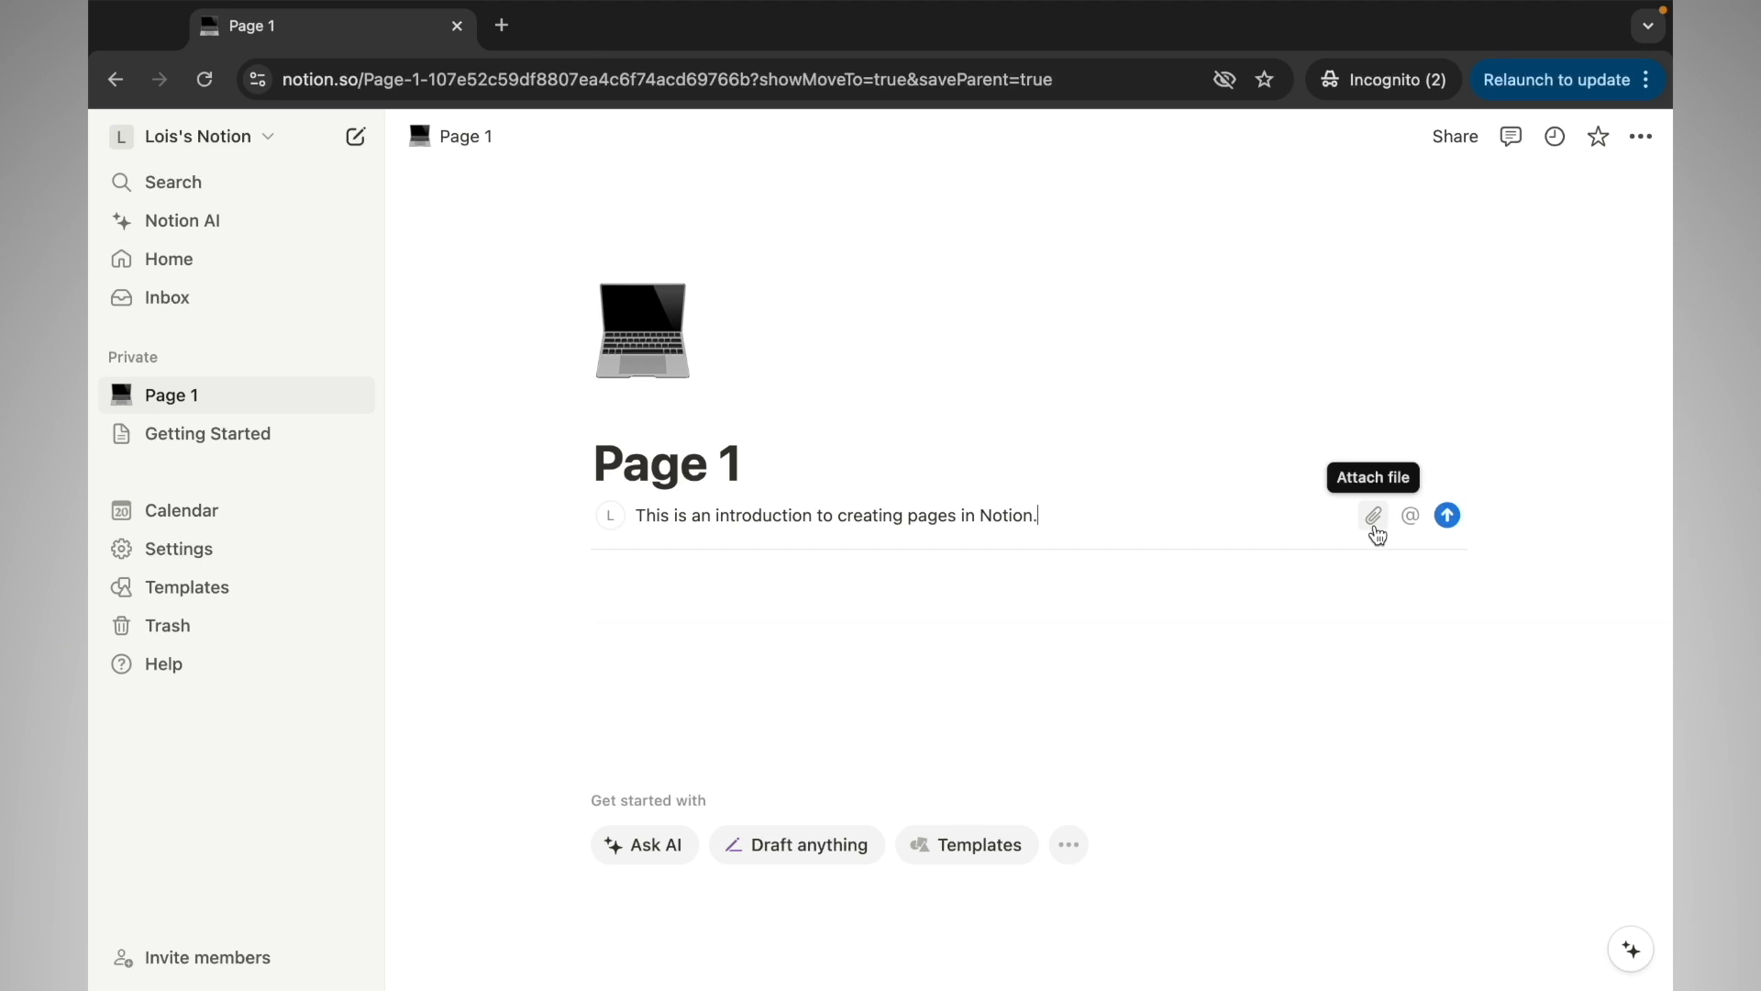
pyautogui.click(1449, 517)
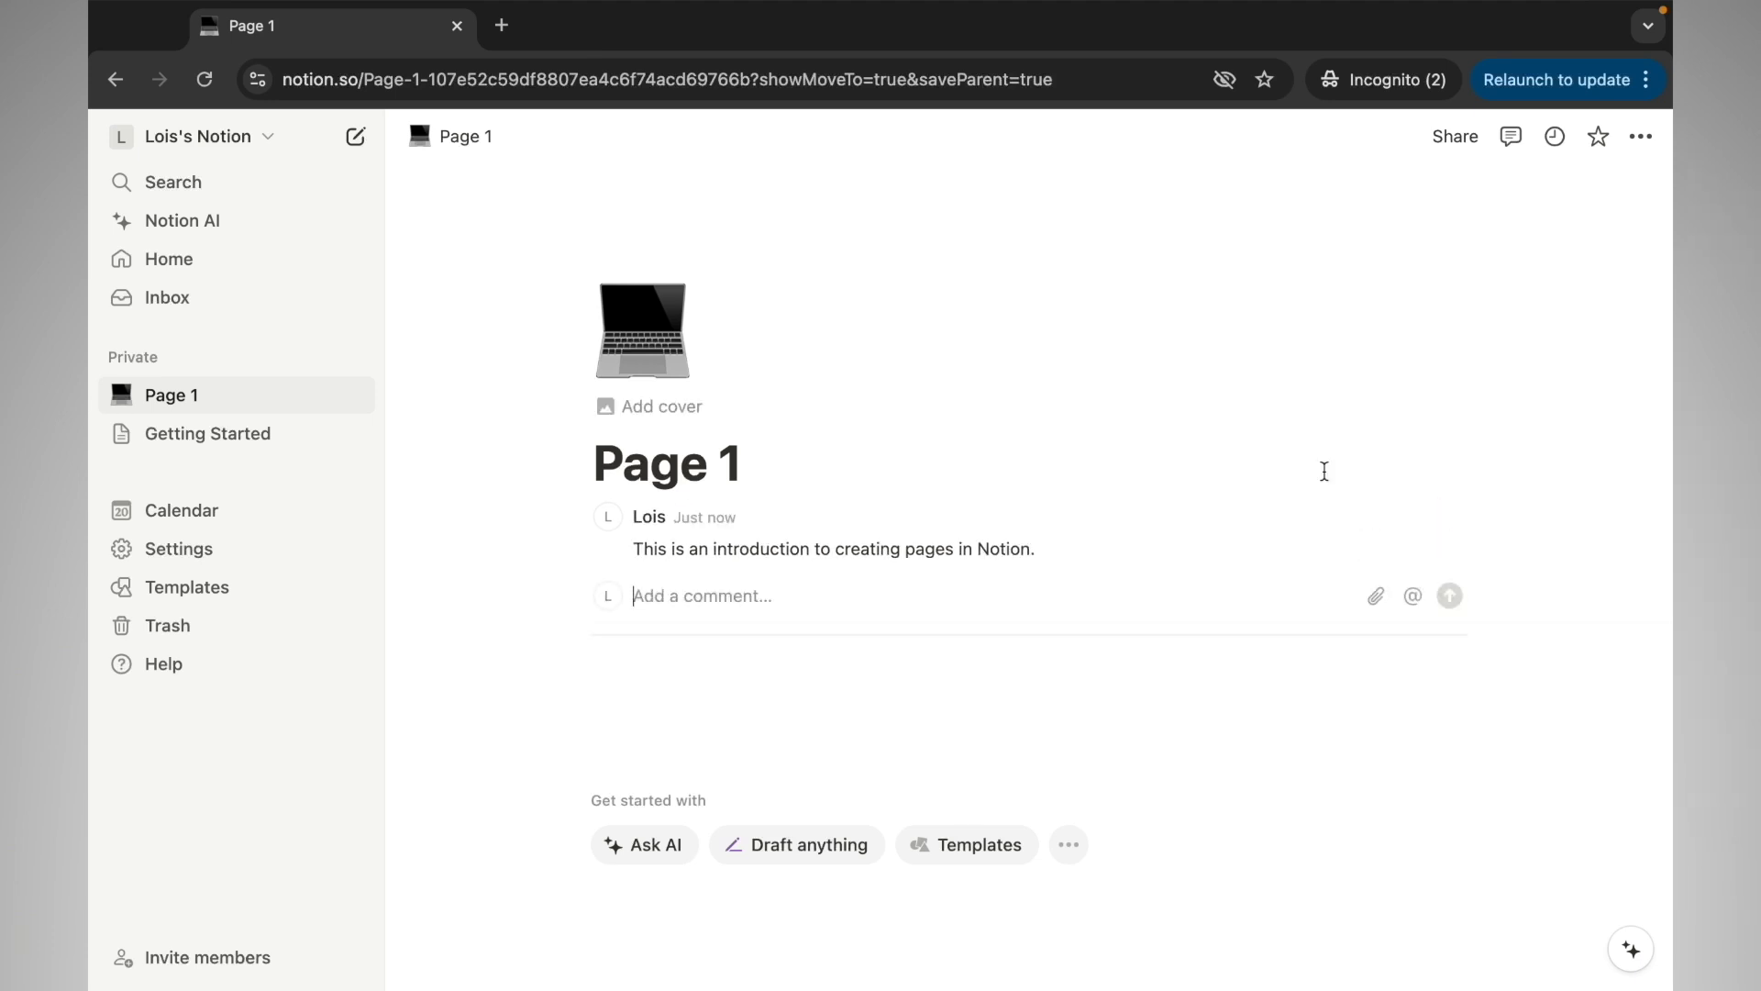
pyautogui.click(1479, 142)
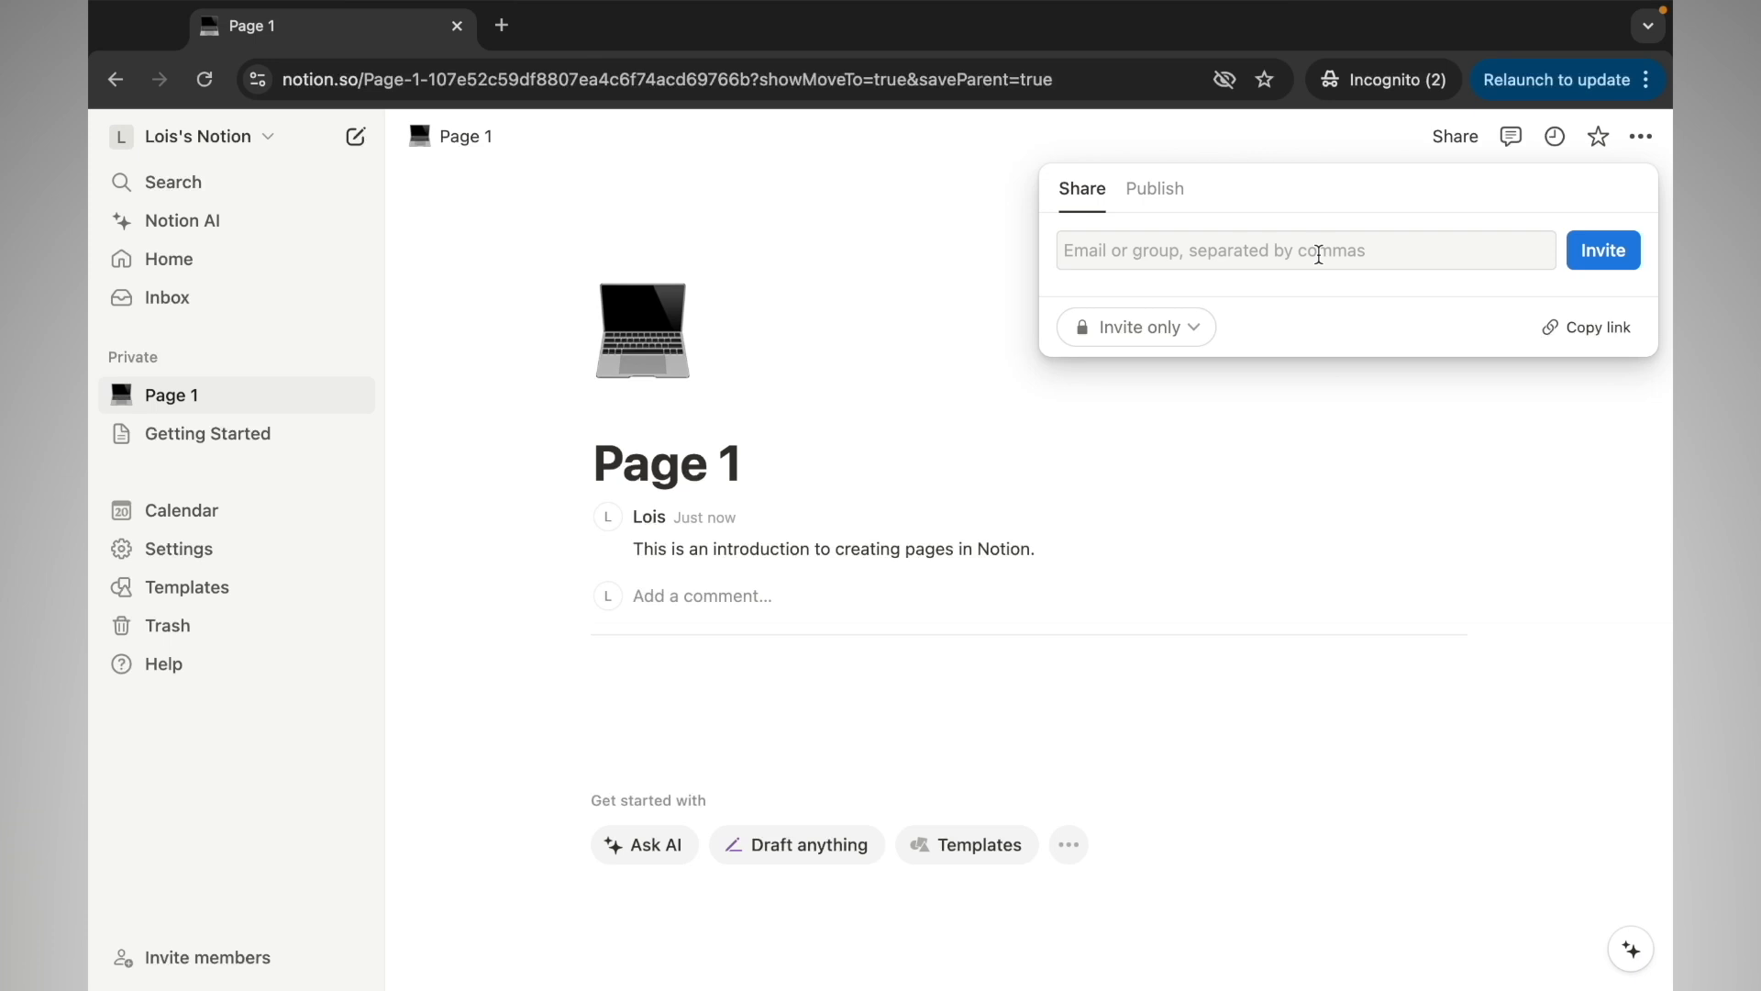
# Review the Publish options, then give the Page 1 comment a thumbs-up reaction
pyautogui.click(1155, 190)
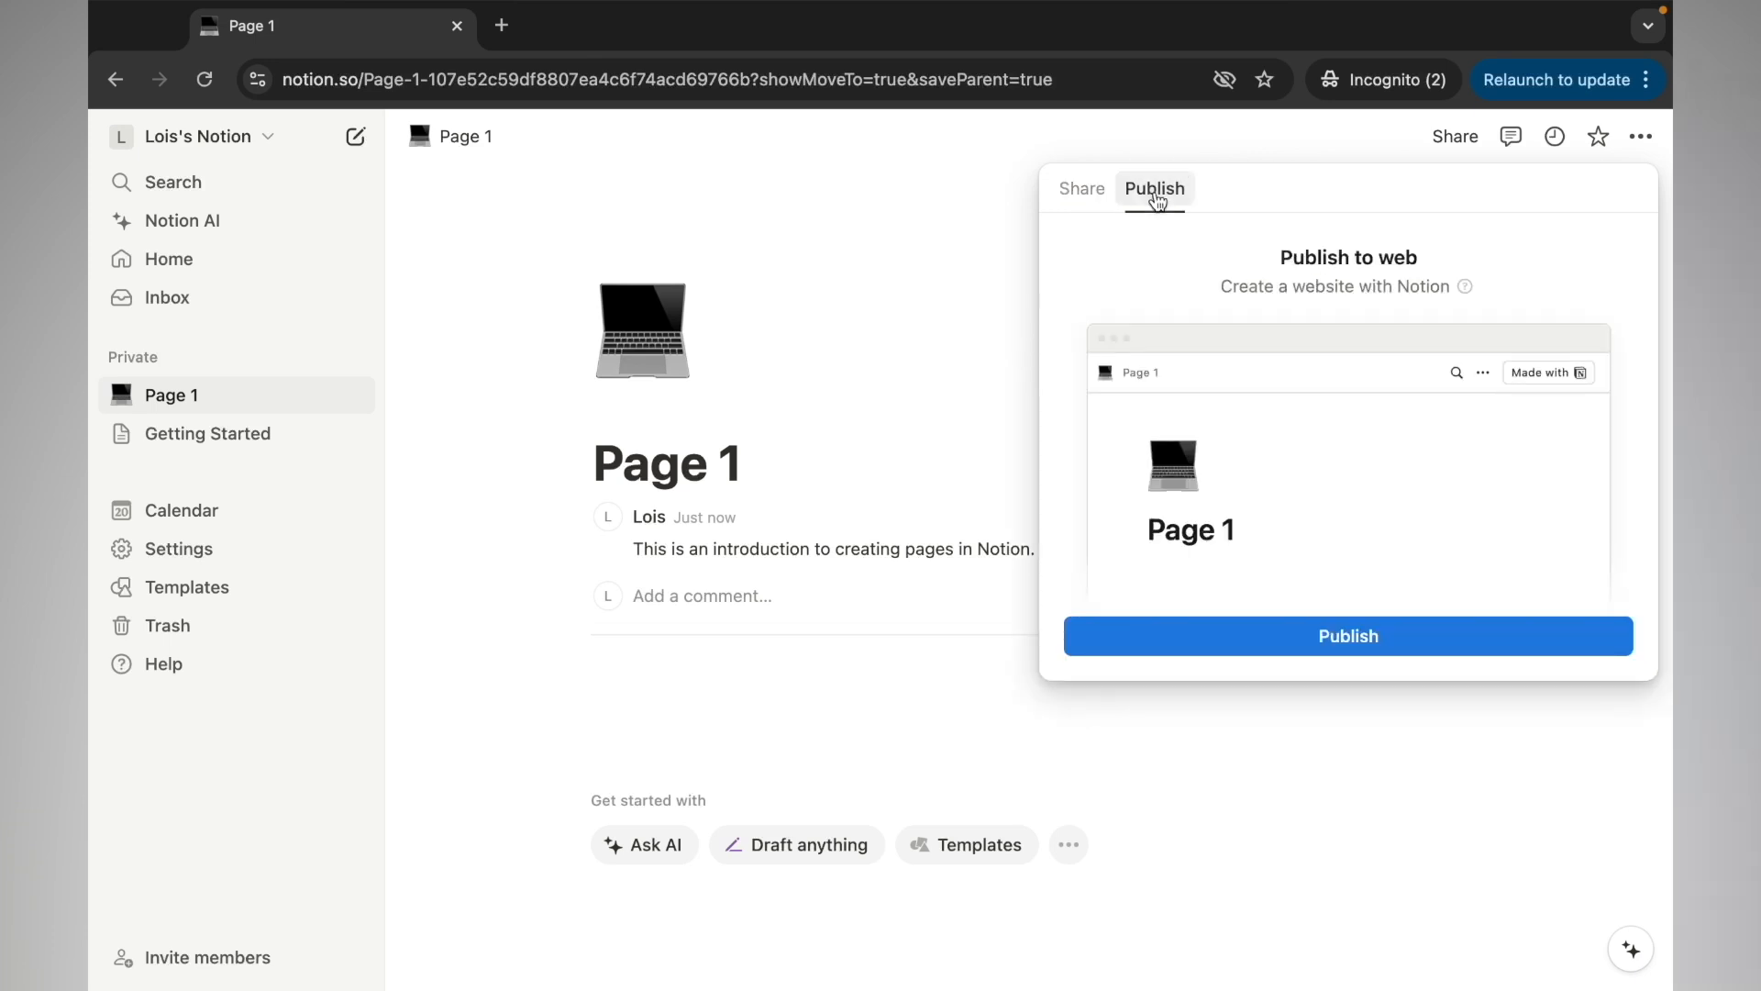
pyautogui.click(943, 409)
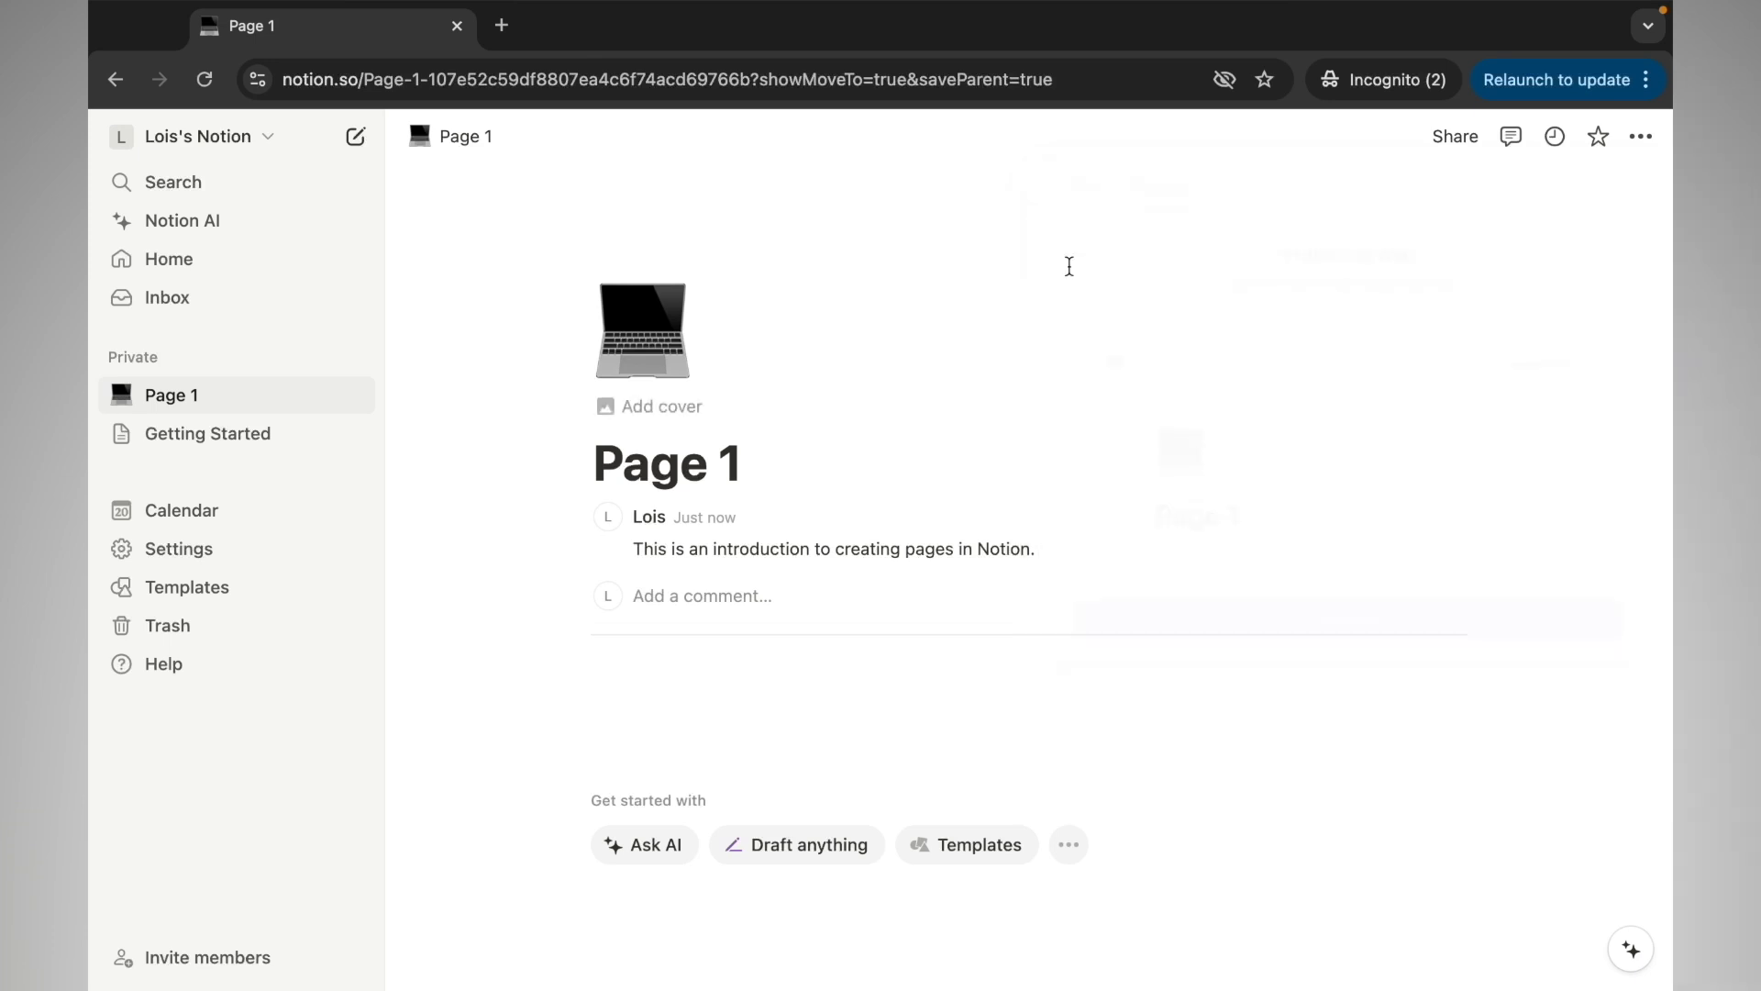
pyautogui.click(1510, 139)
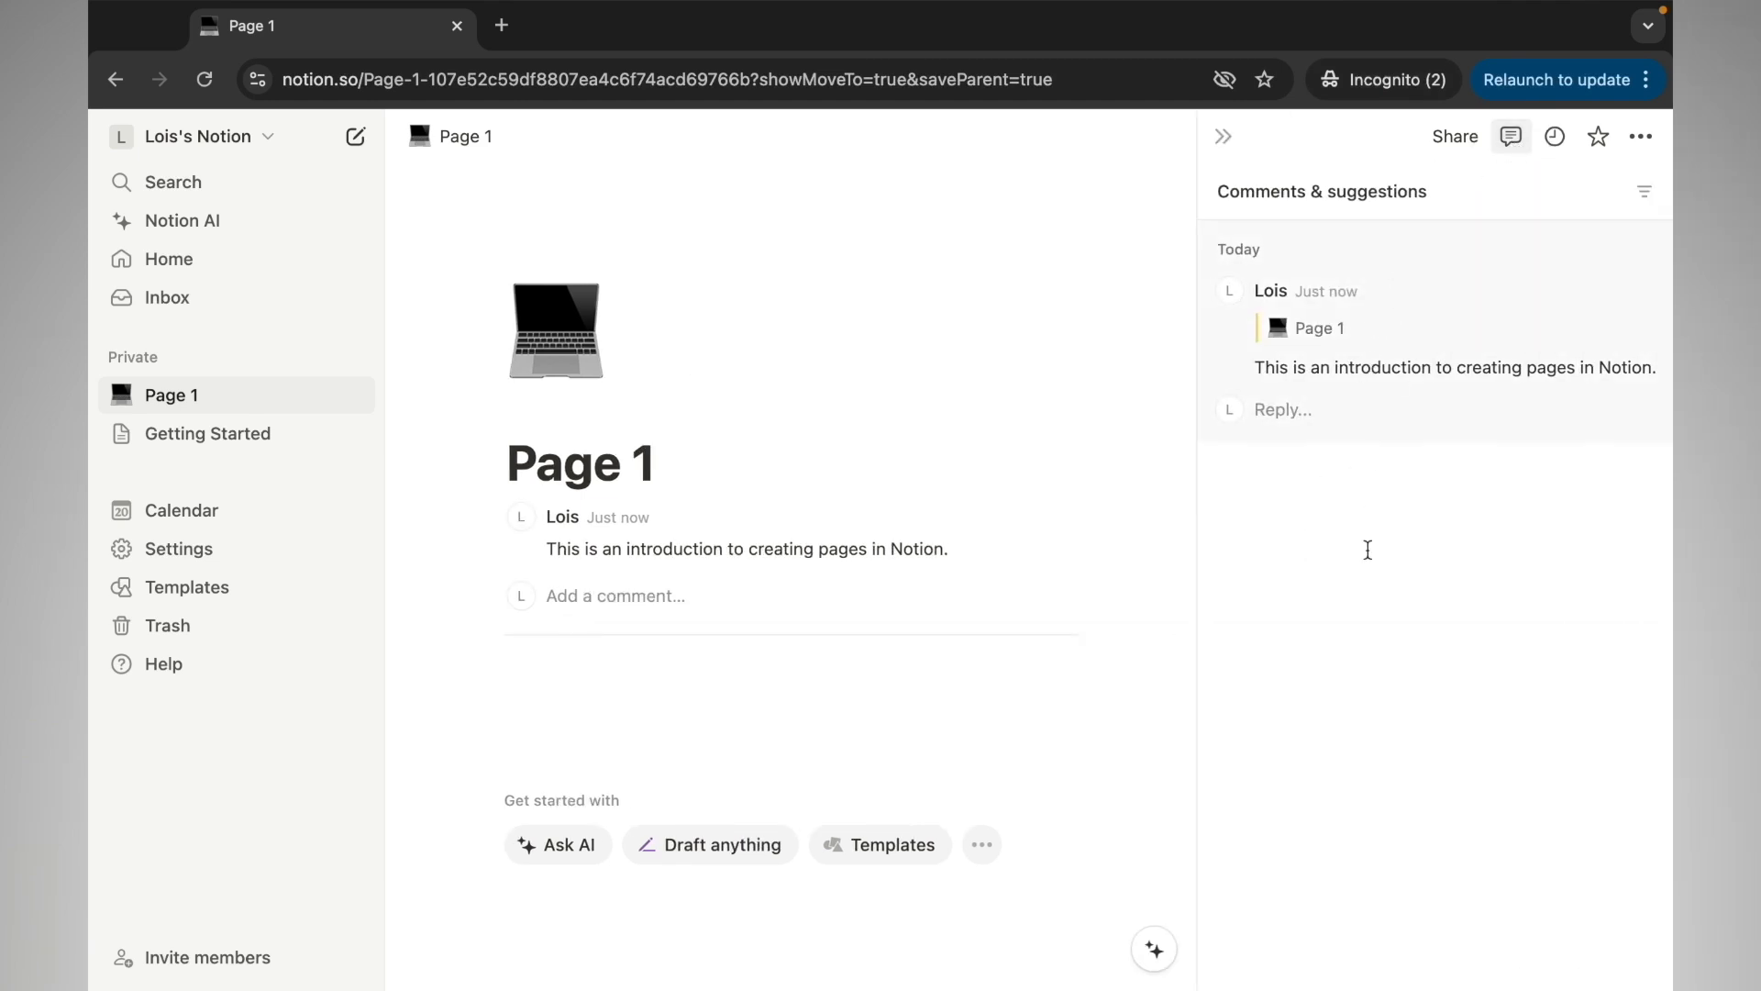
pyautogui.moveTo(793, 552)
pyautogui.moveTo(1322, 314)
pyautogui.click(1579, 303)
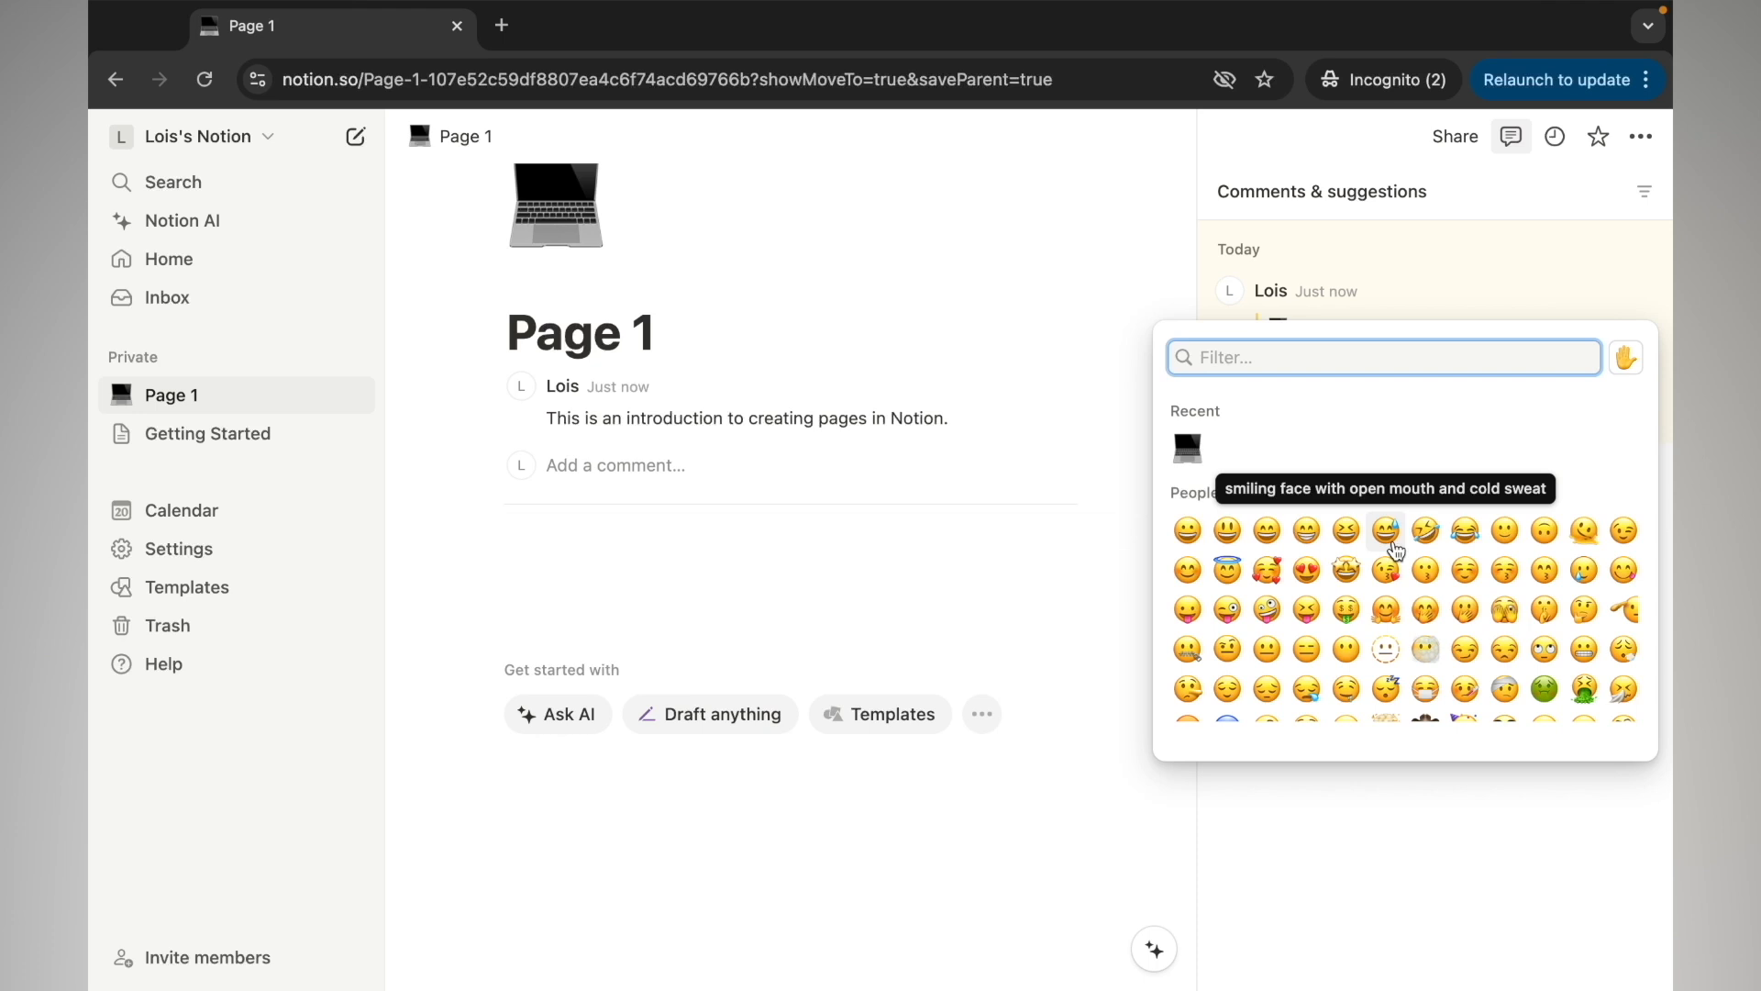
pyautogui.write('thum')
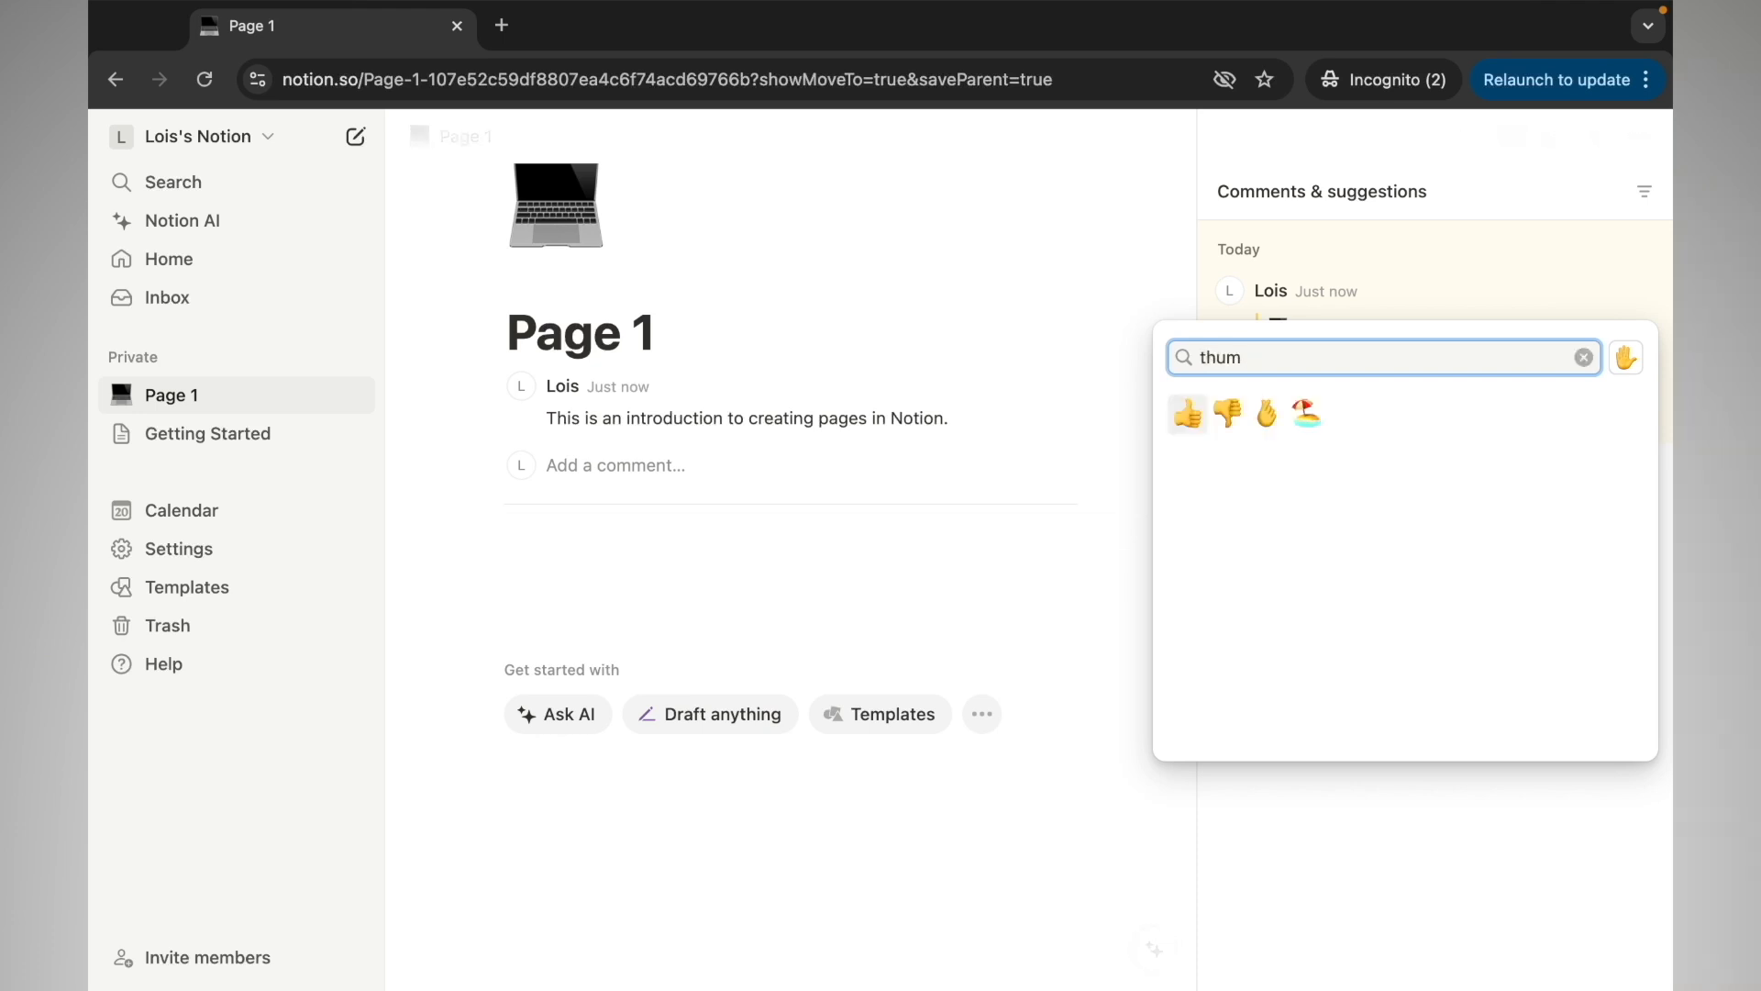
pyautogui.click(1187, 409)
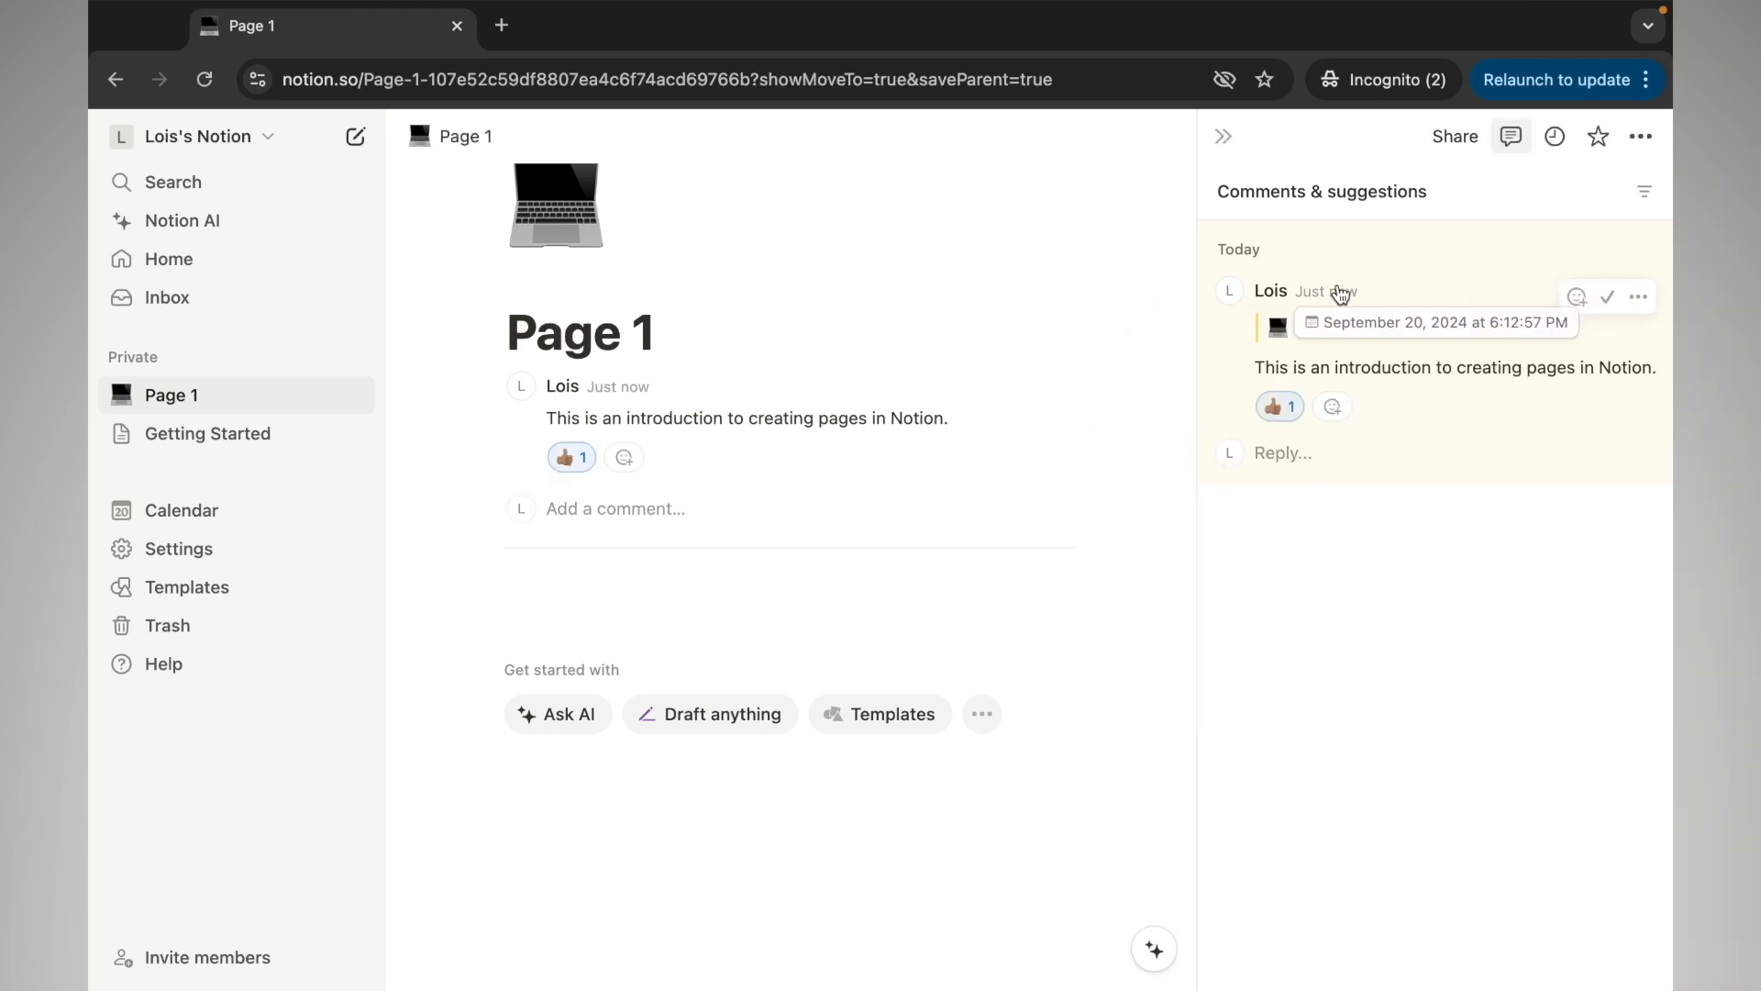
# Resolve the comment, view it again, and add Page 1 to Favorites
pyautogui.click(1610, 298)
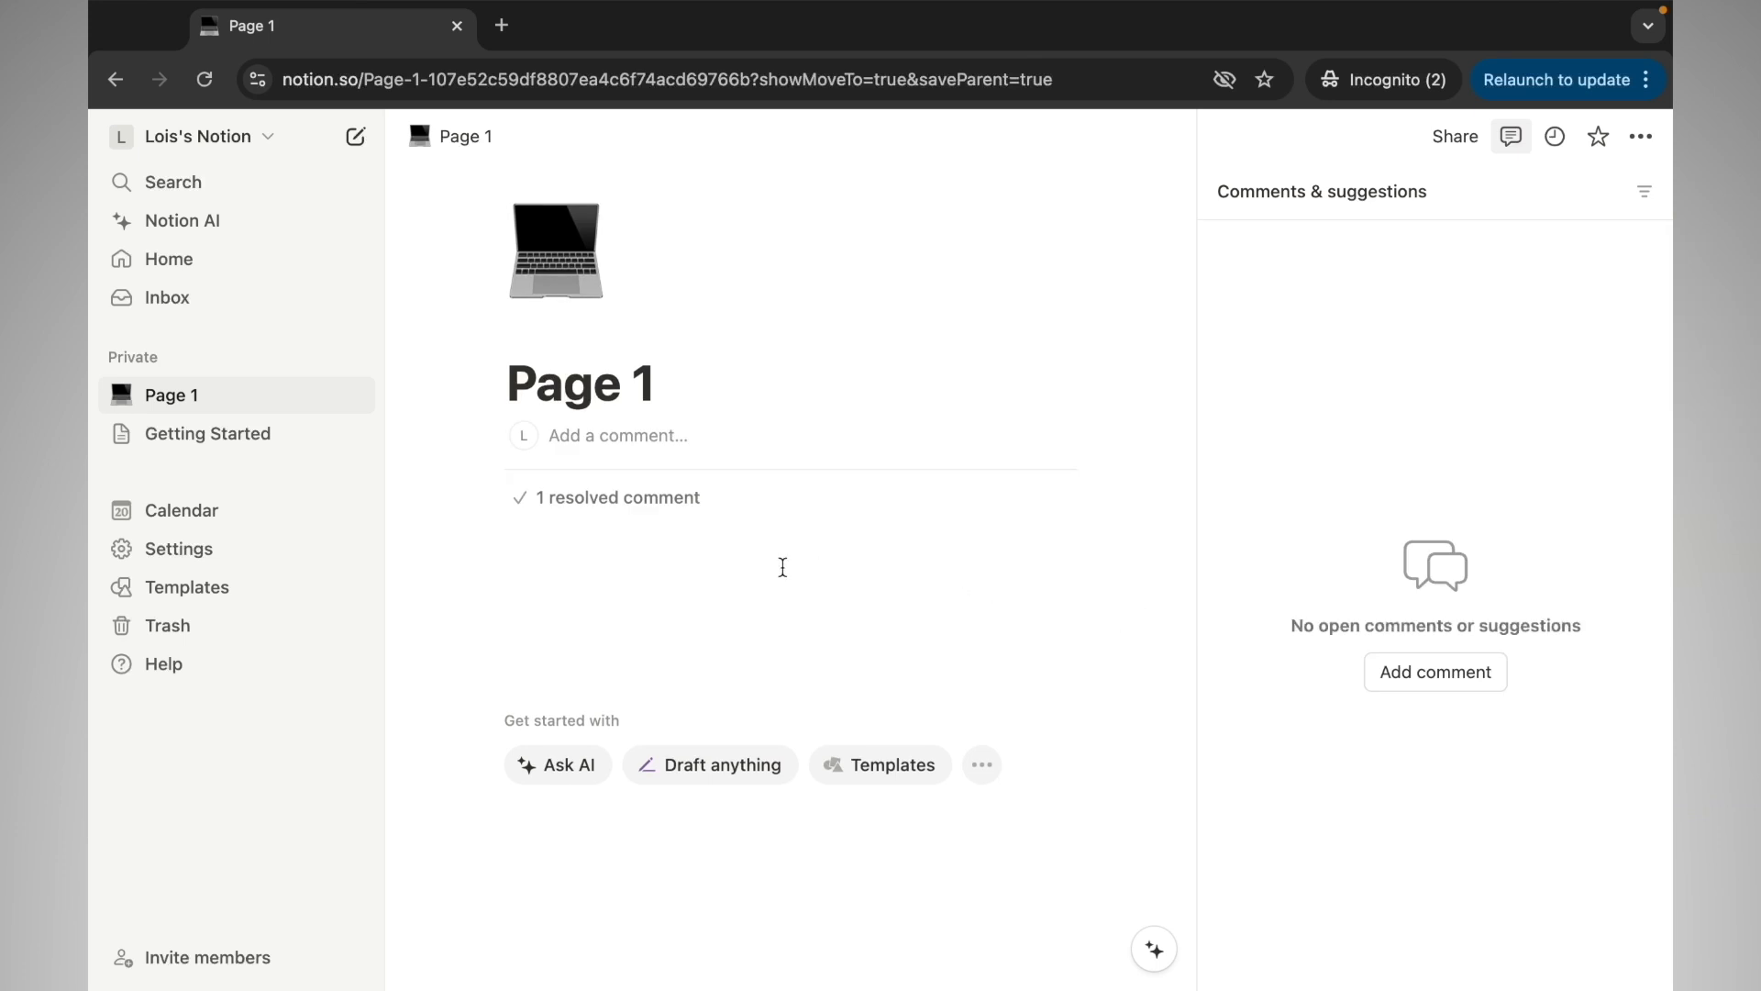
pyautogui.click(688, 498)
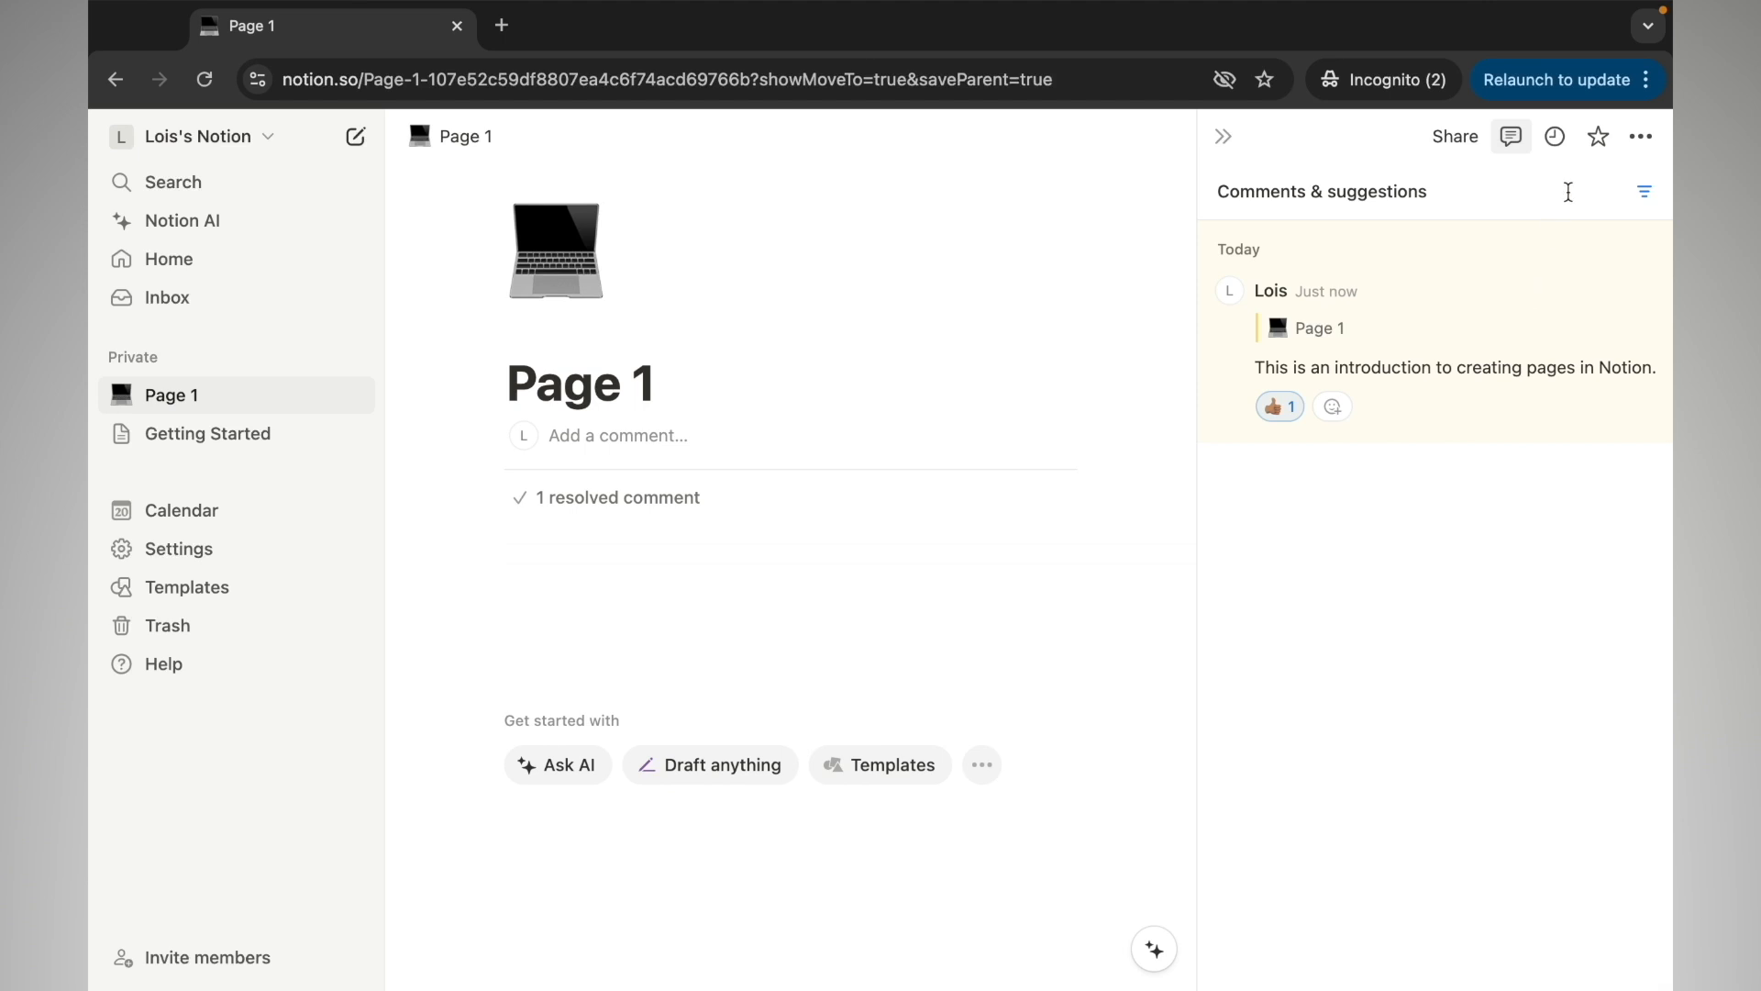
pyautogui.click(1596, 139)
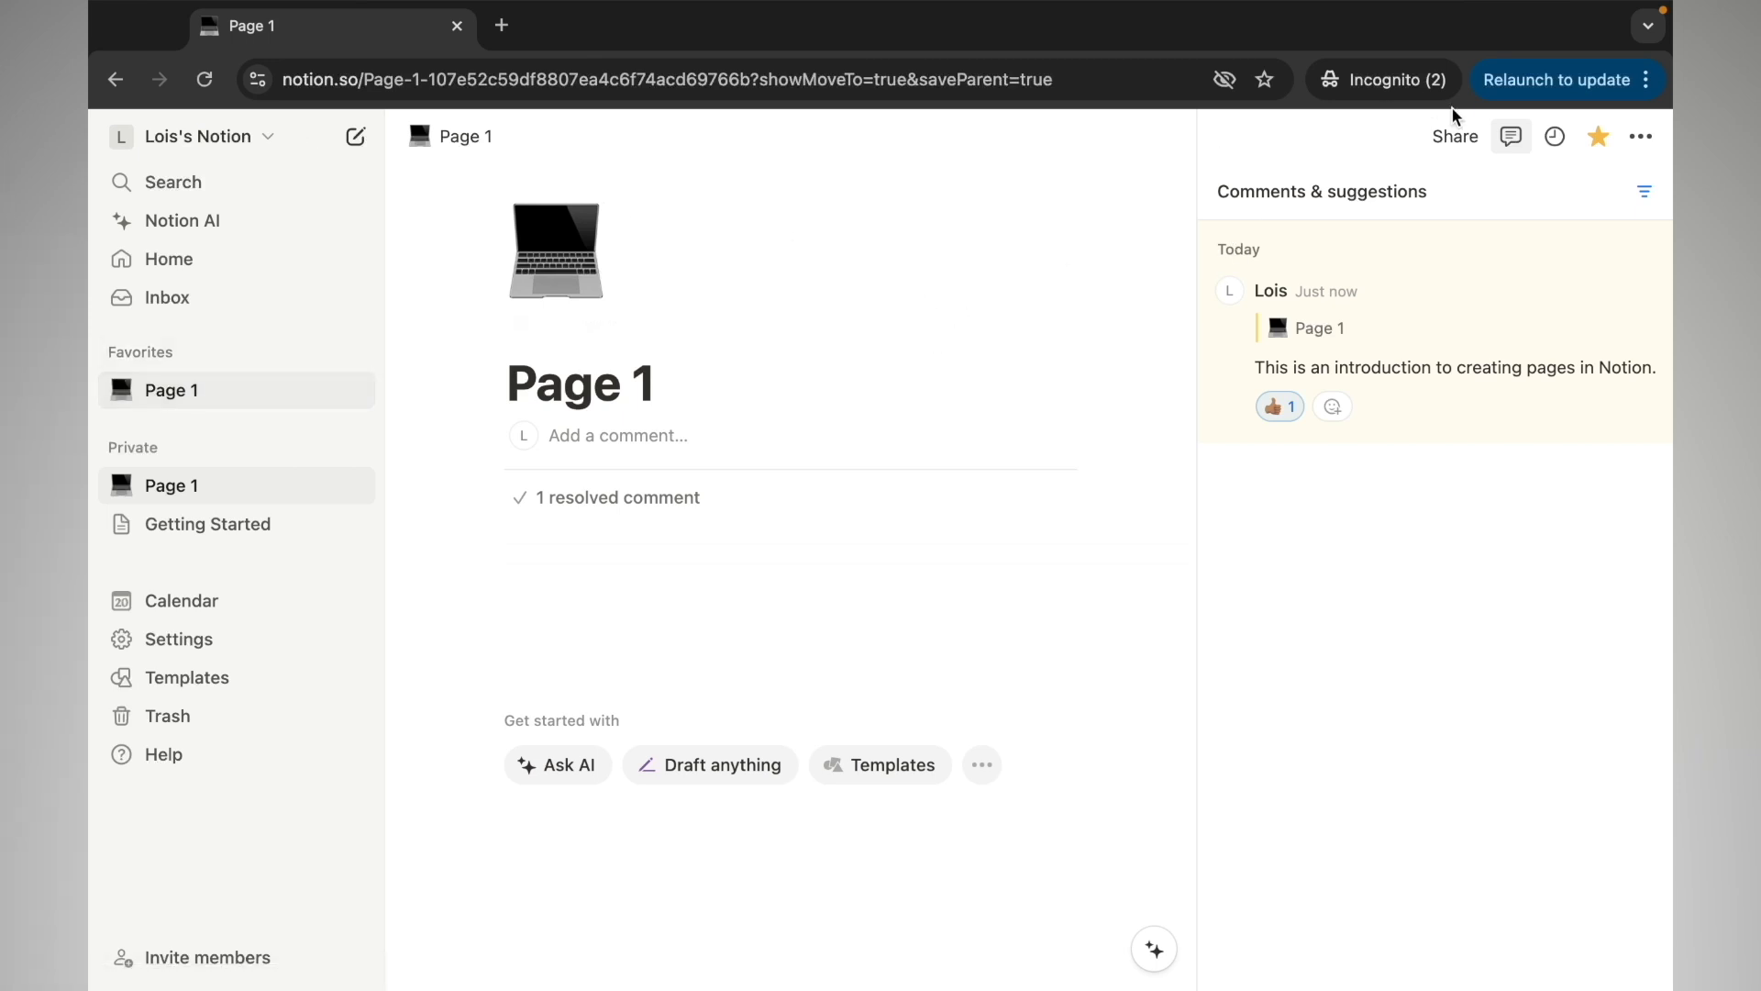
# Show Page 1's Updates panel listing the comment and the title and icon edits
pyautogui.click(1559, 140)
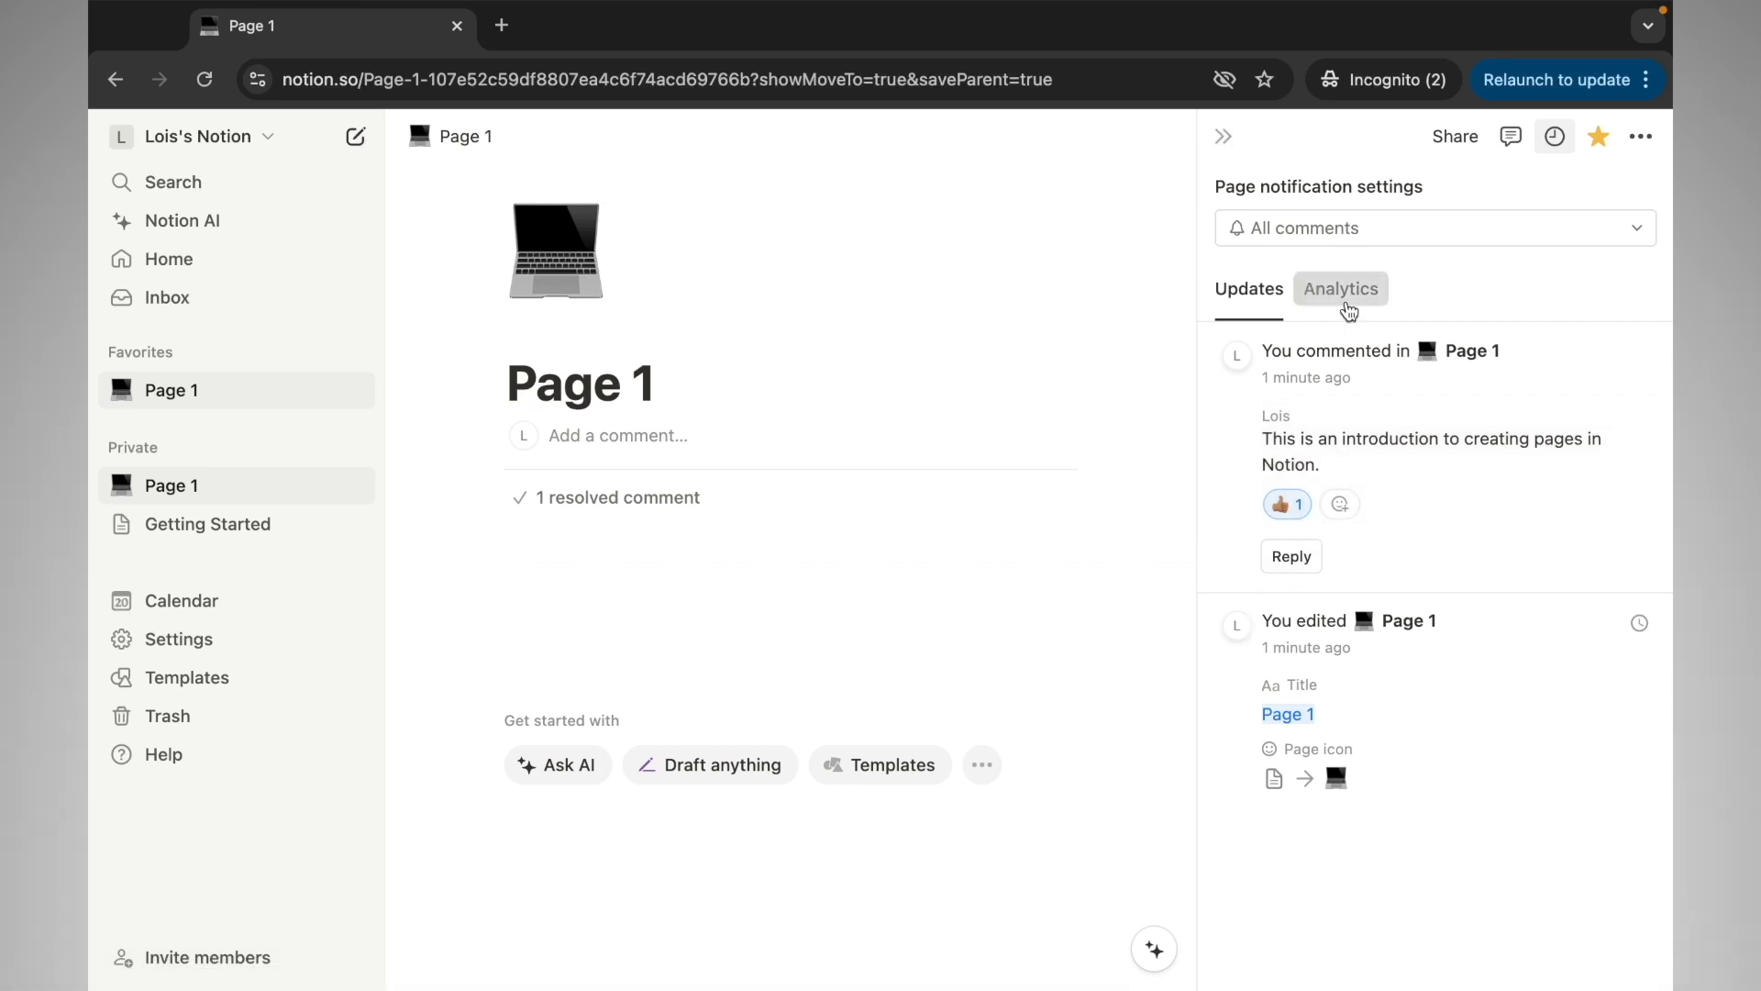
# View Page 1's analytics, glance at its ••• options menu, then add a blank sub-page under Page 1
pyautogui.click(1350, 312)
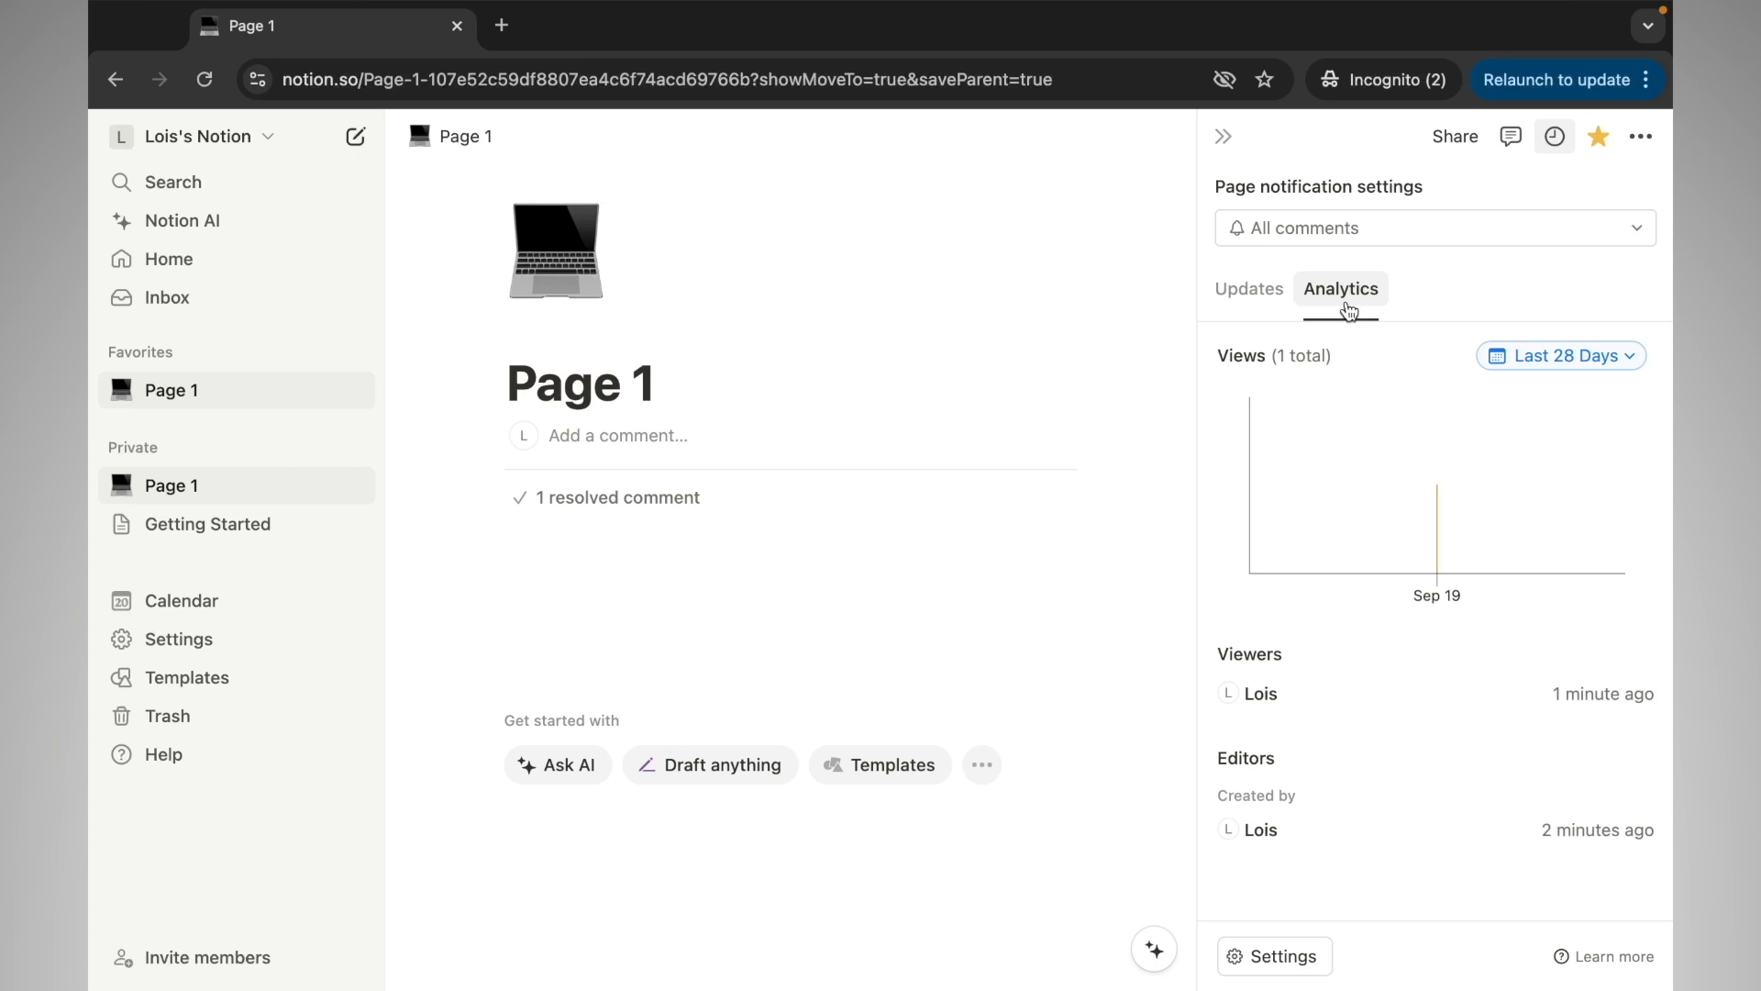
pyautogui.click(1641, 142)
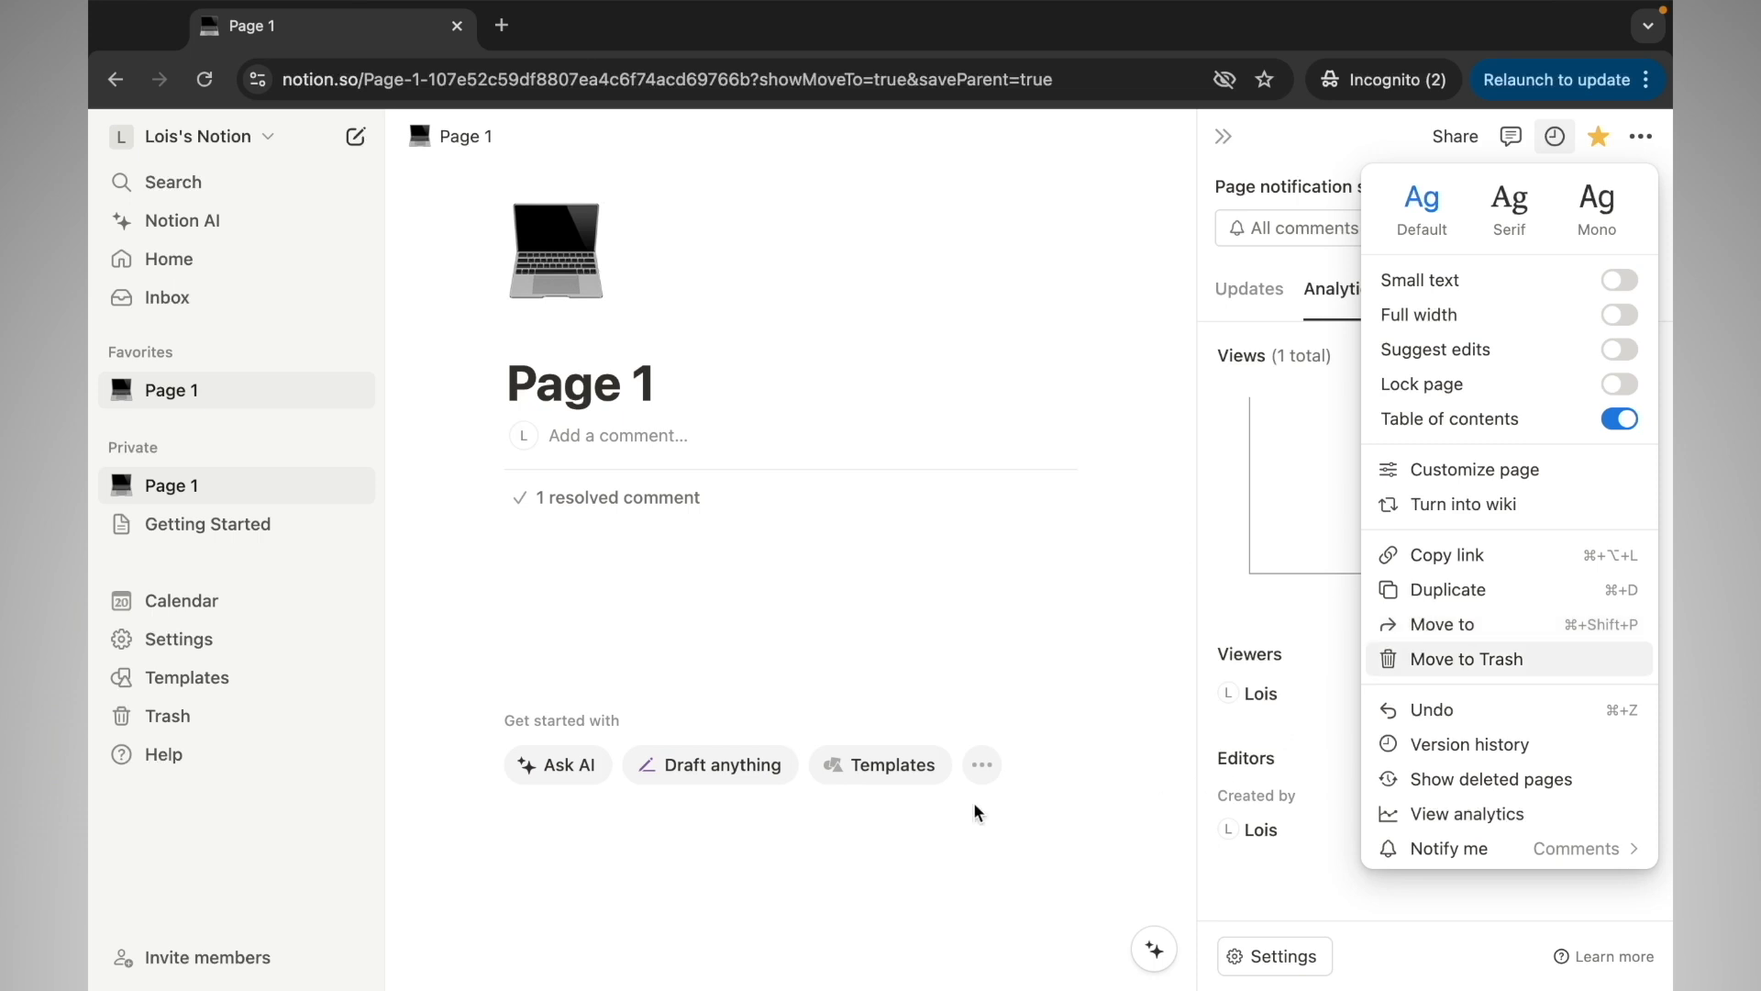
pyautogui.click(315, 489)
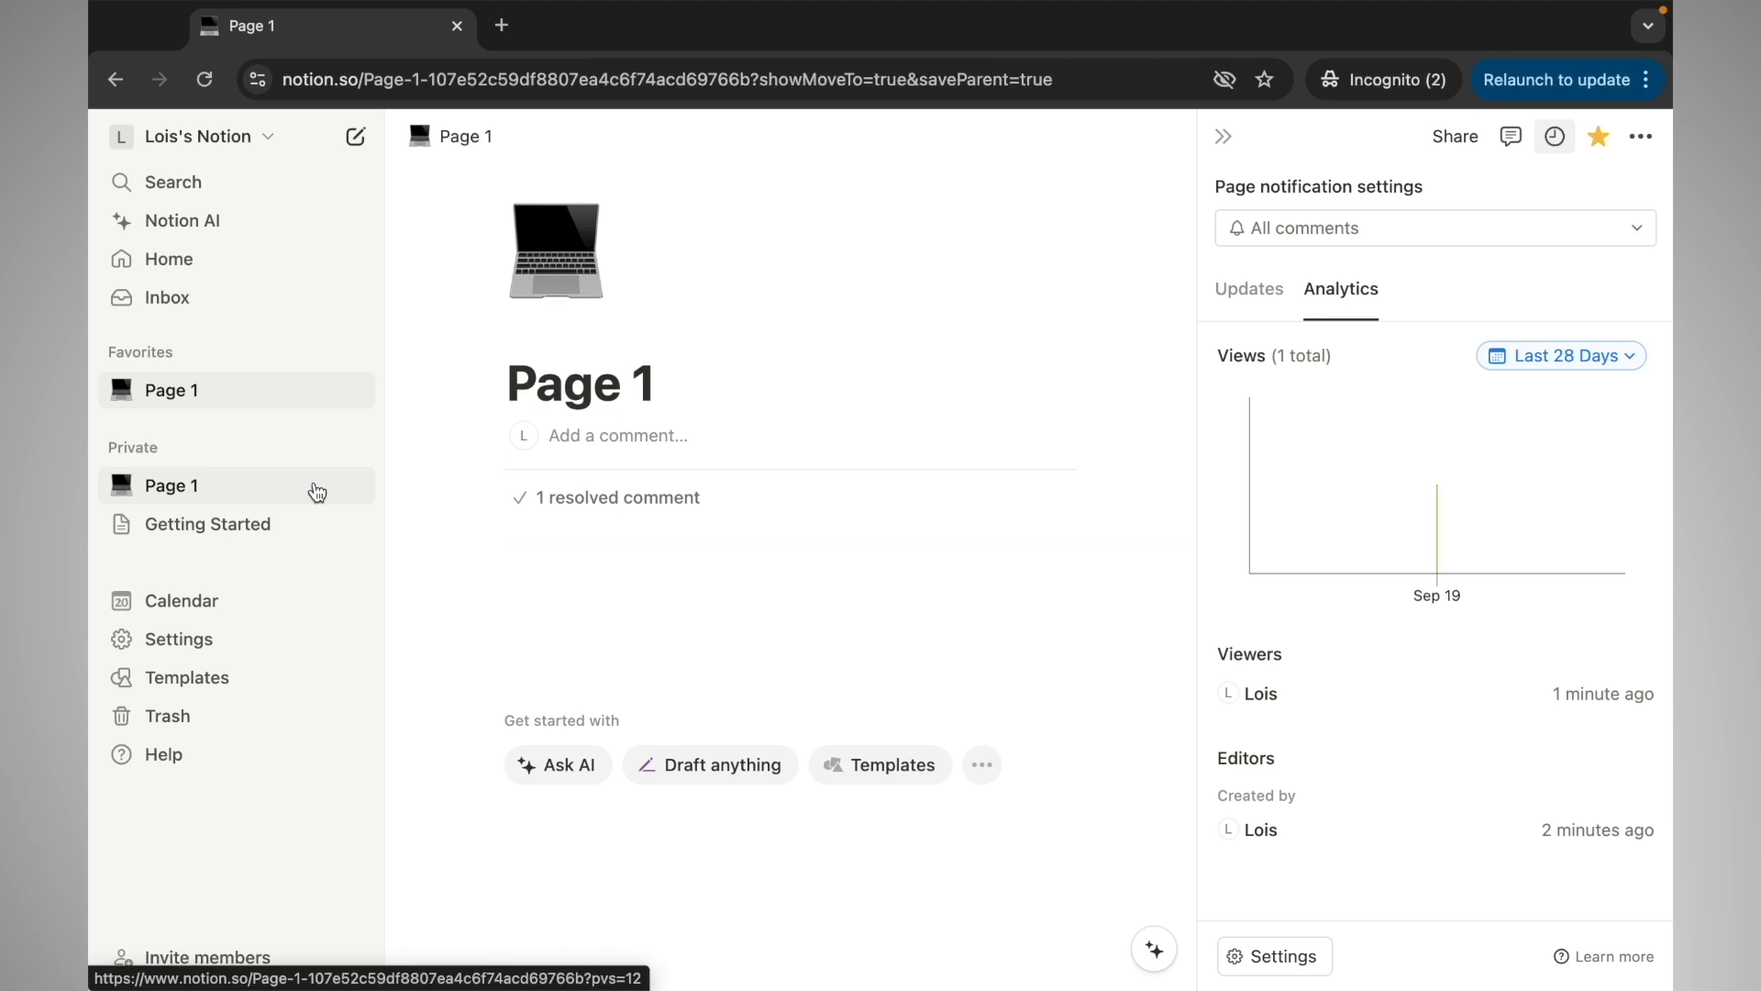
pyautogui.click(342, 487)
pyautogui.click(354, 486)
# Add two pages inside Page 1 titled 'sub-page' and 'sub-page 2'
pyautogui.click(354, 486)
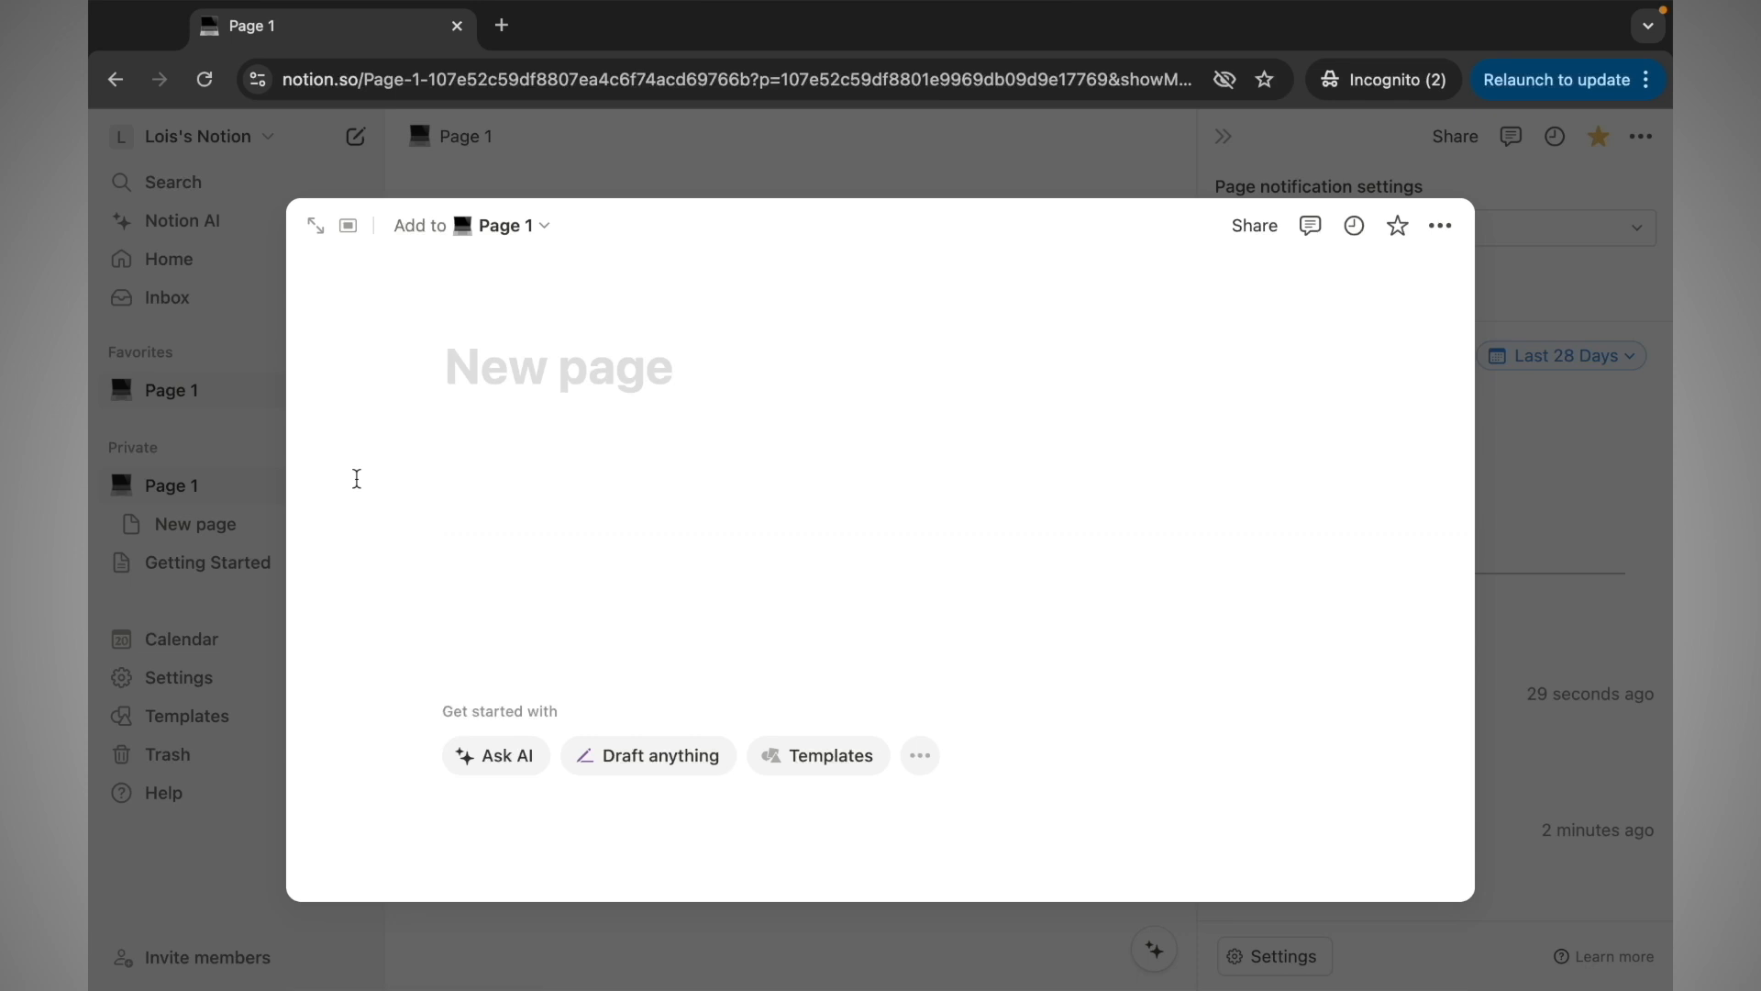
pyautogui.write('sub-page')
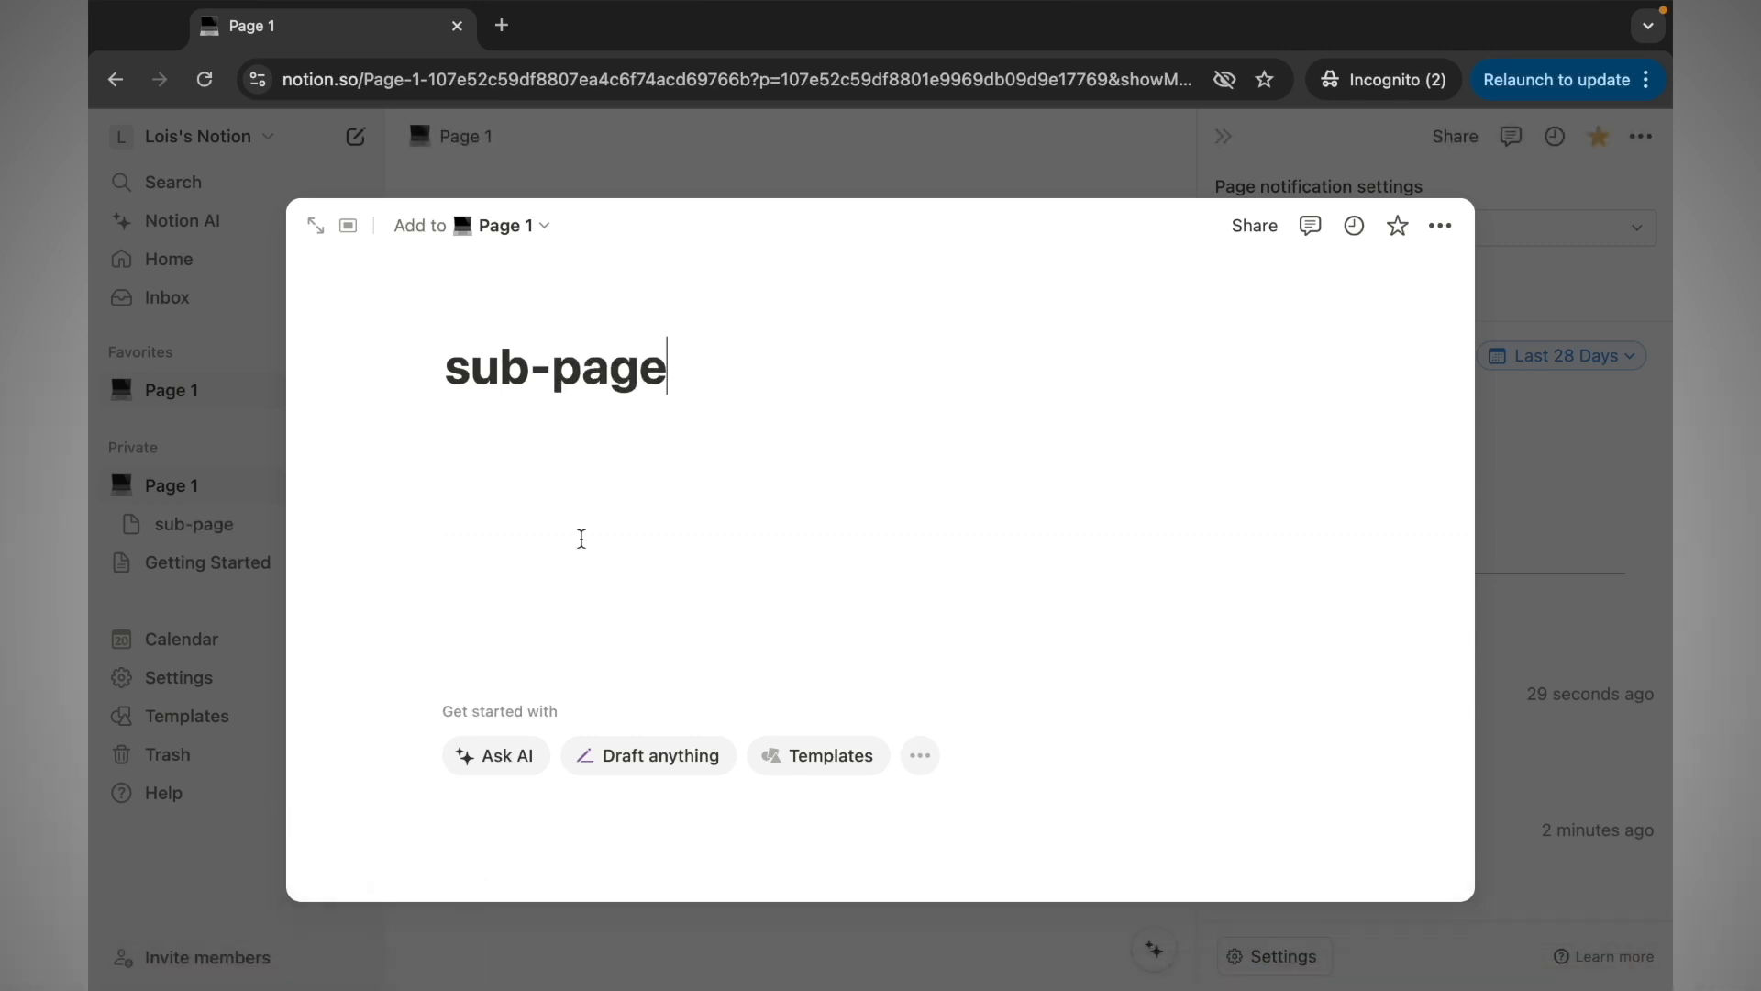
pyautogui.click(757, 174)
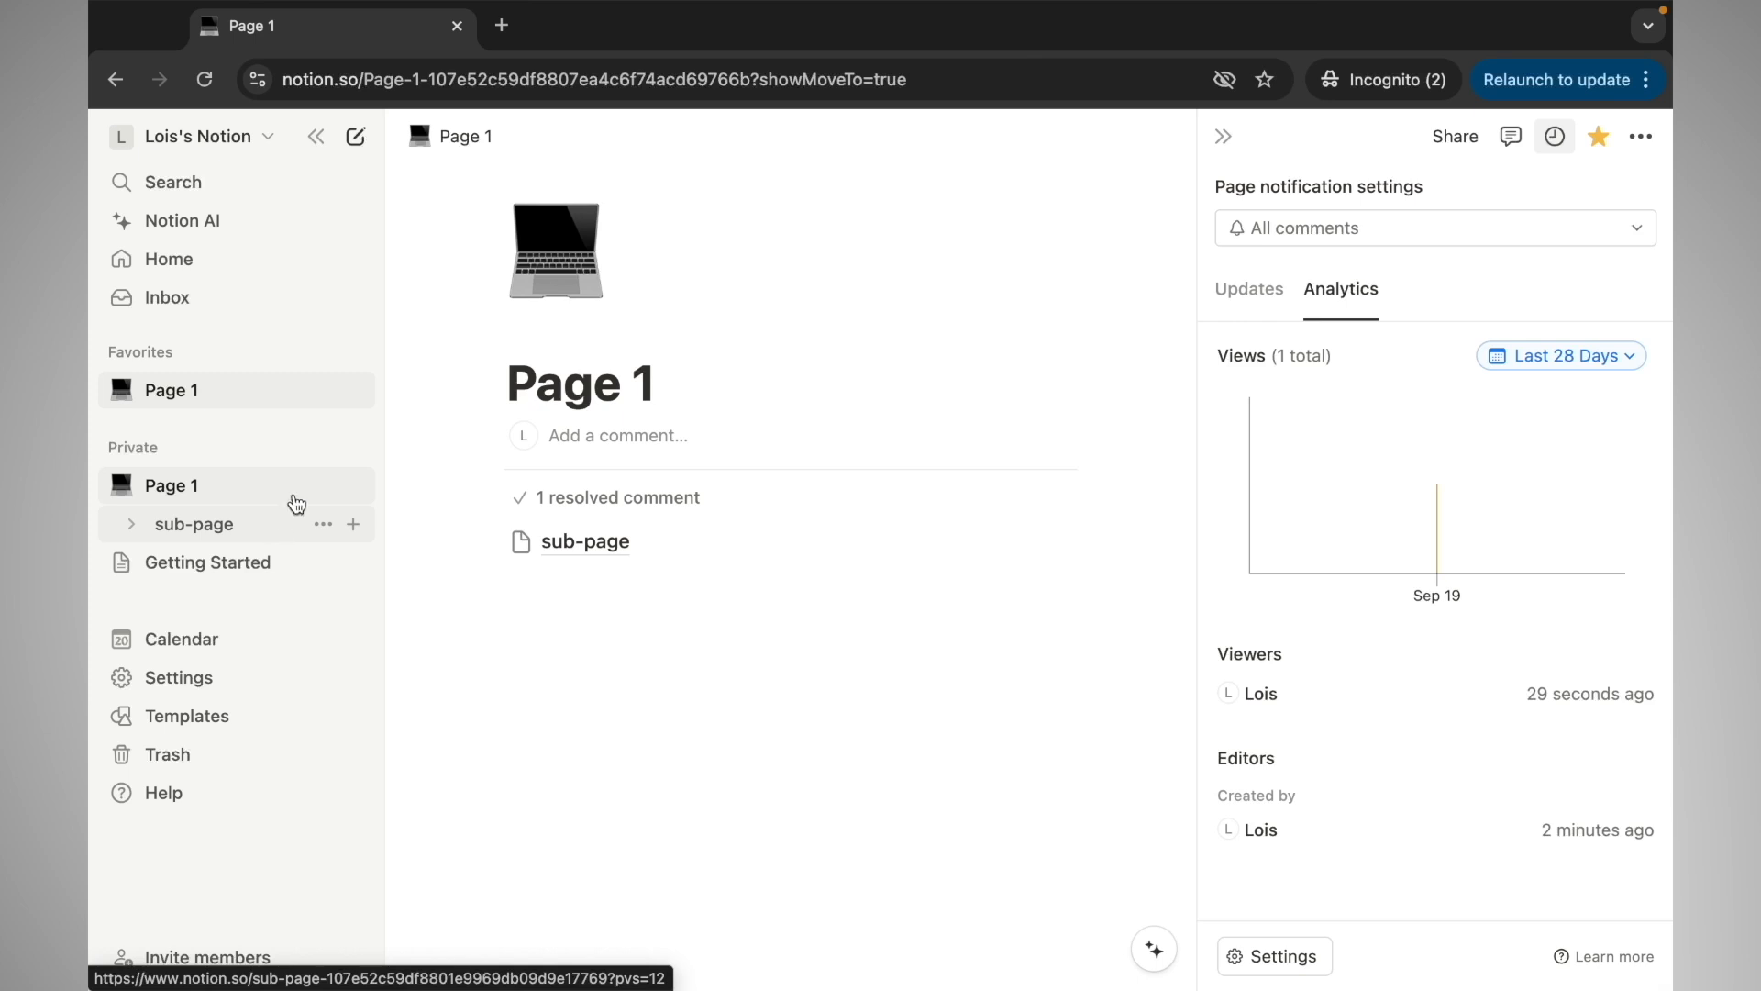
pyautogui.click(356, 486)
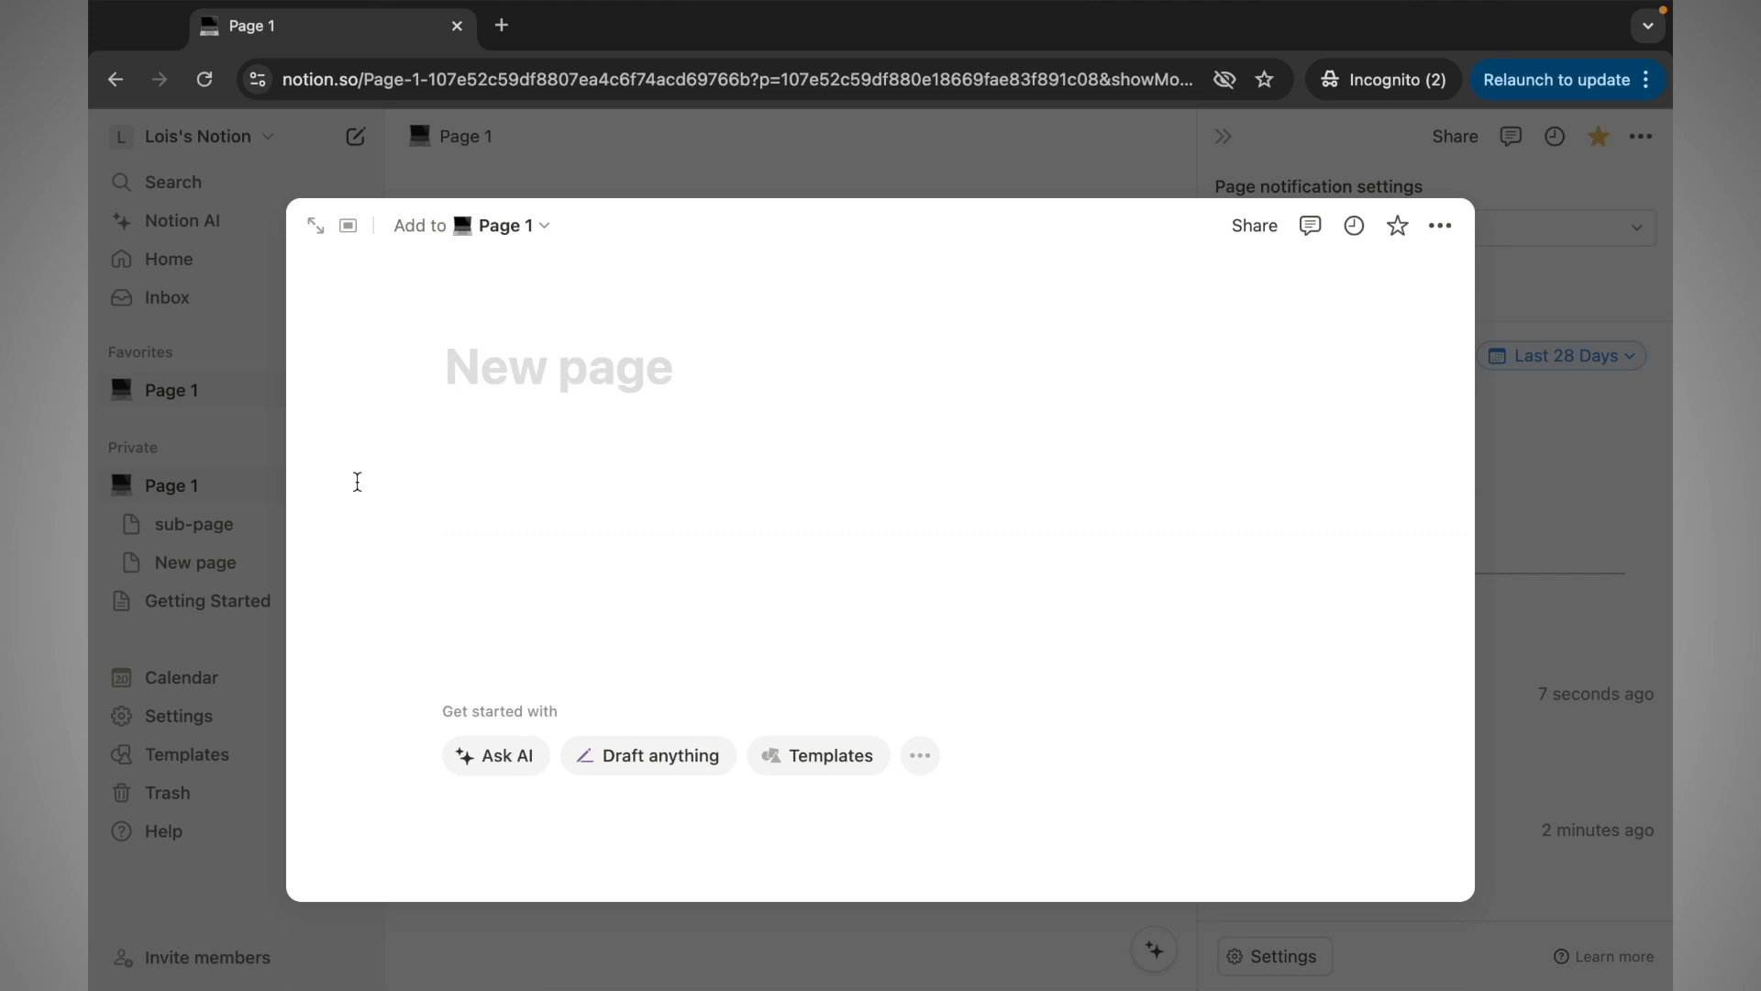
pyautogui.write('su')
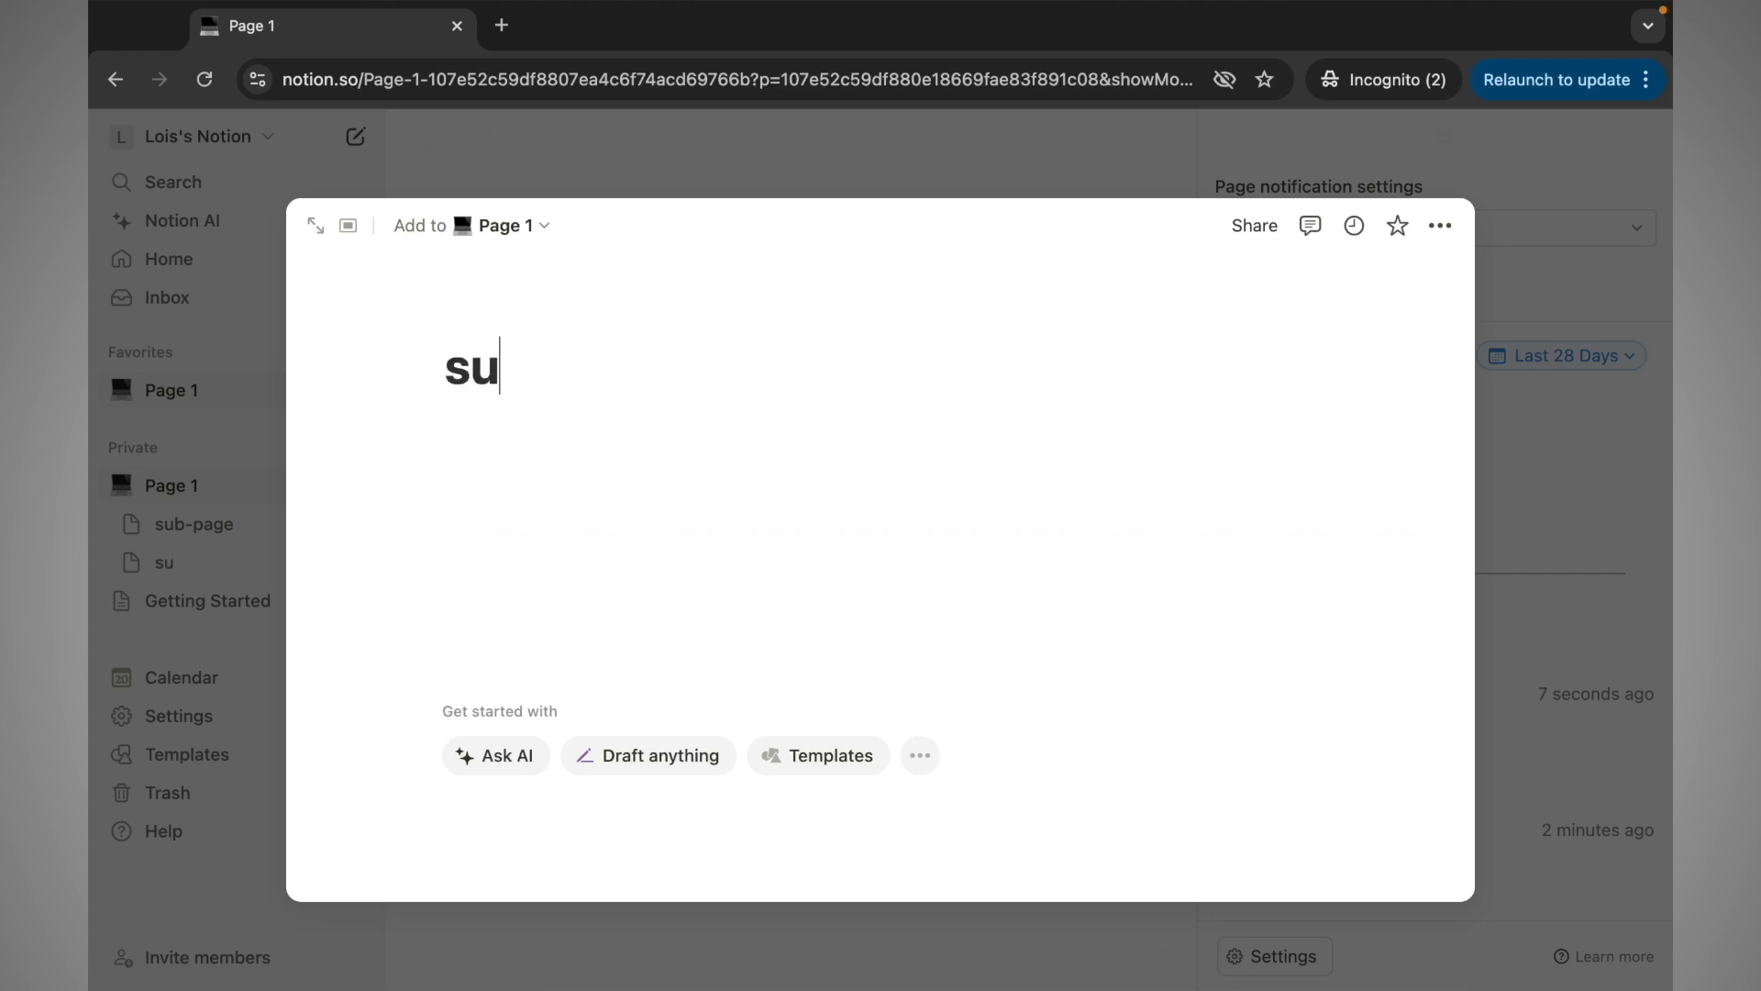
pyautogui.write('b-page 2')
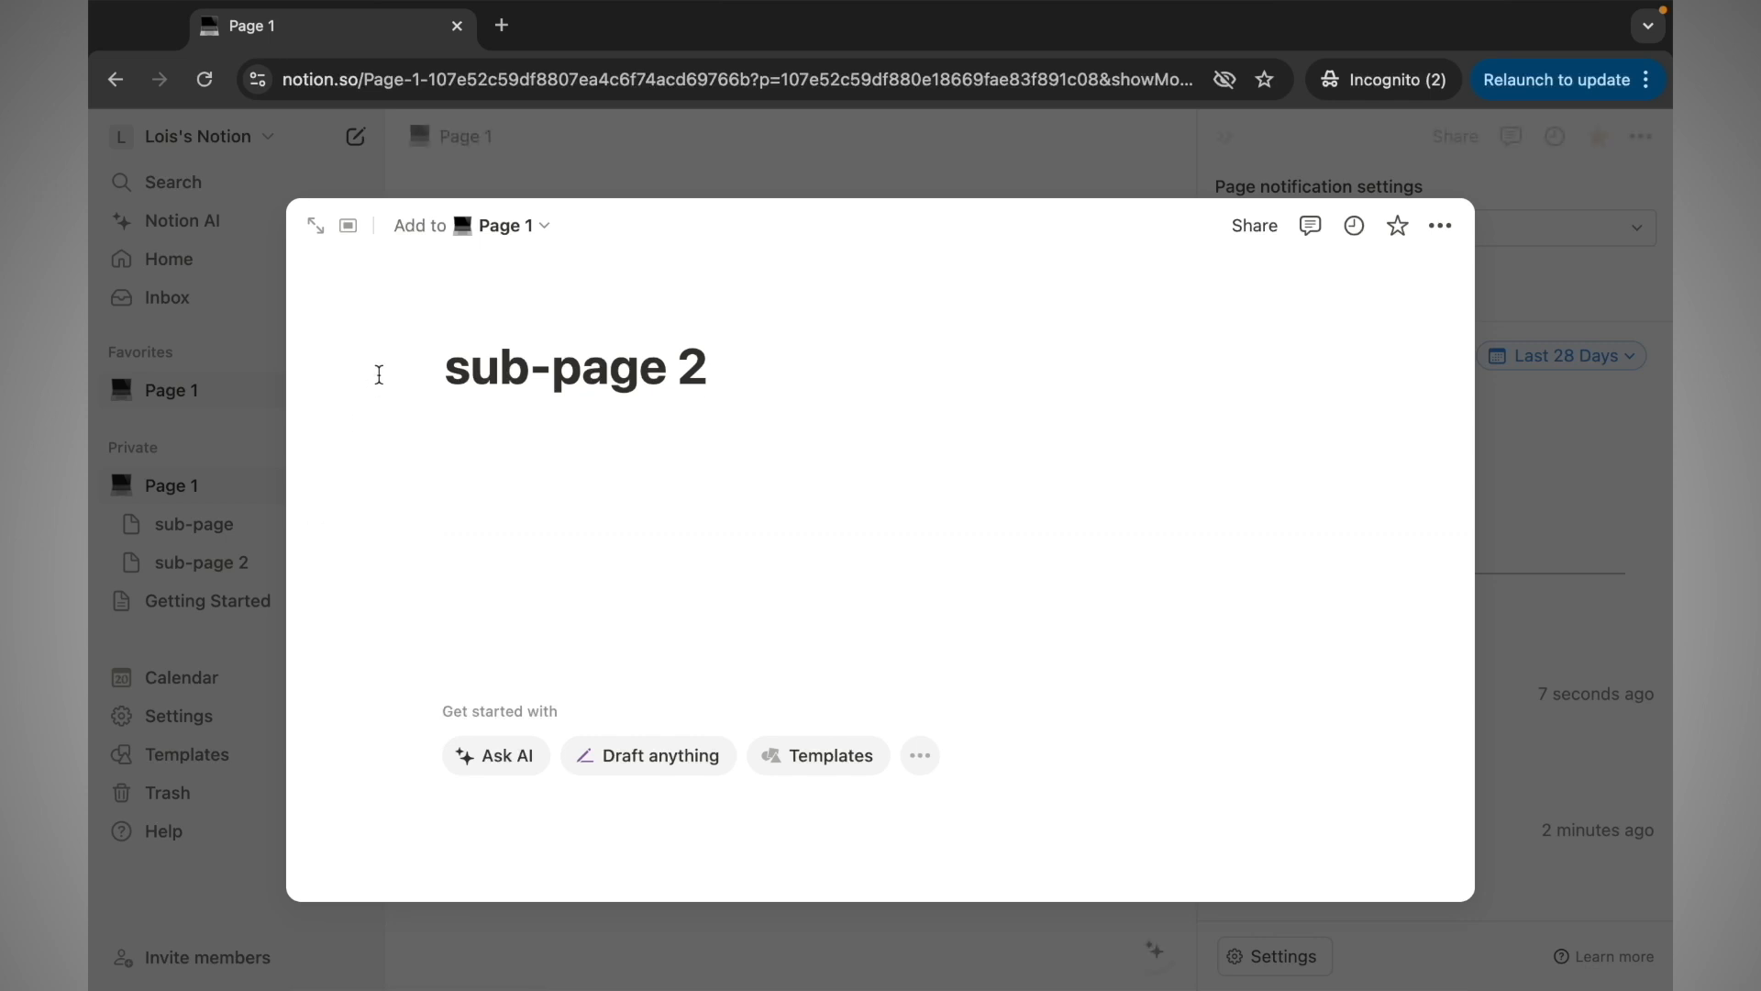
pyautogui.click(718, 171)
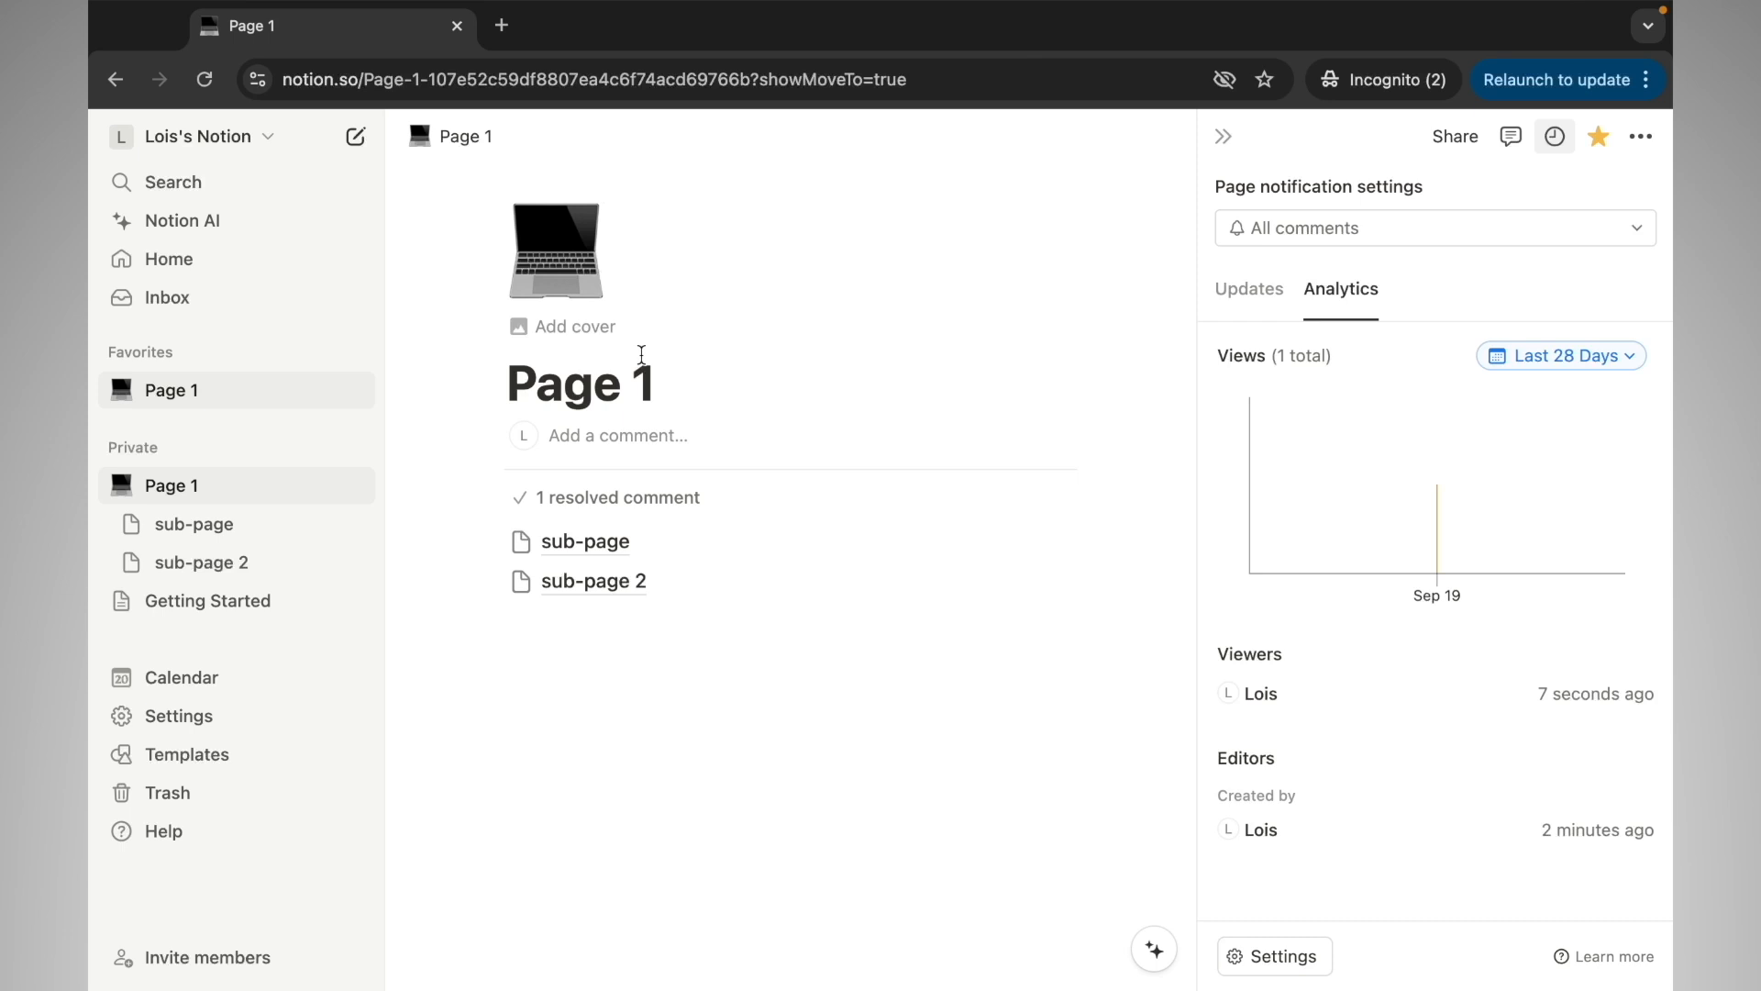
# Visit sub-page, return to Page 1, then open sub-page 2
pyautogui.click(602, 554)
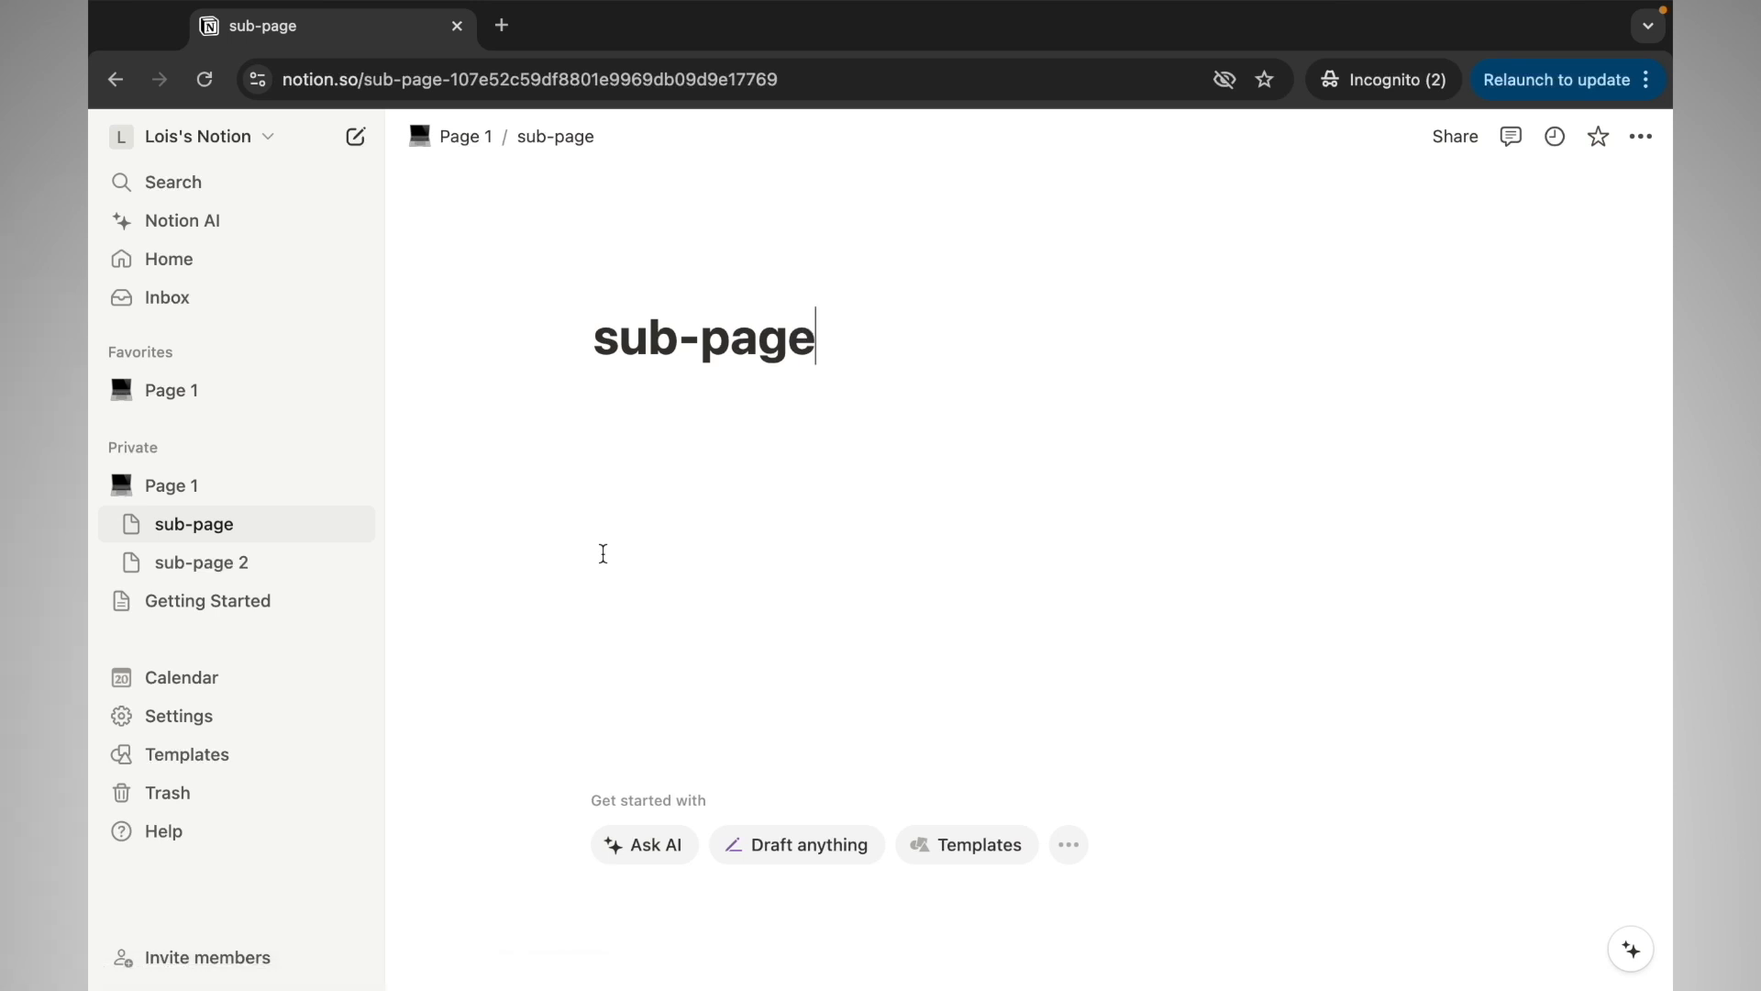
pyautogui.click(230, 488)
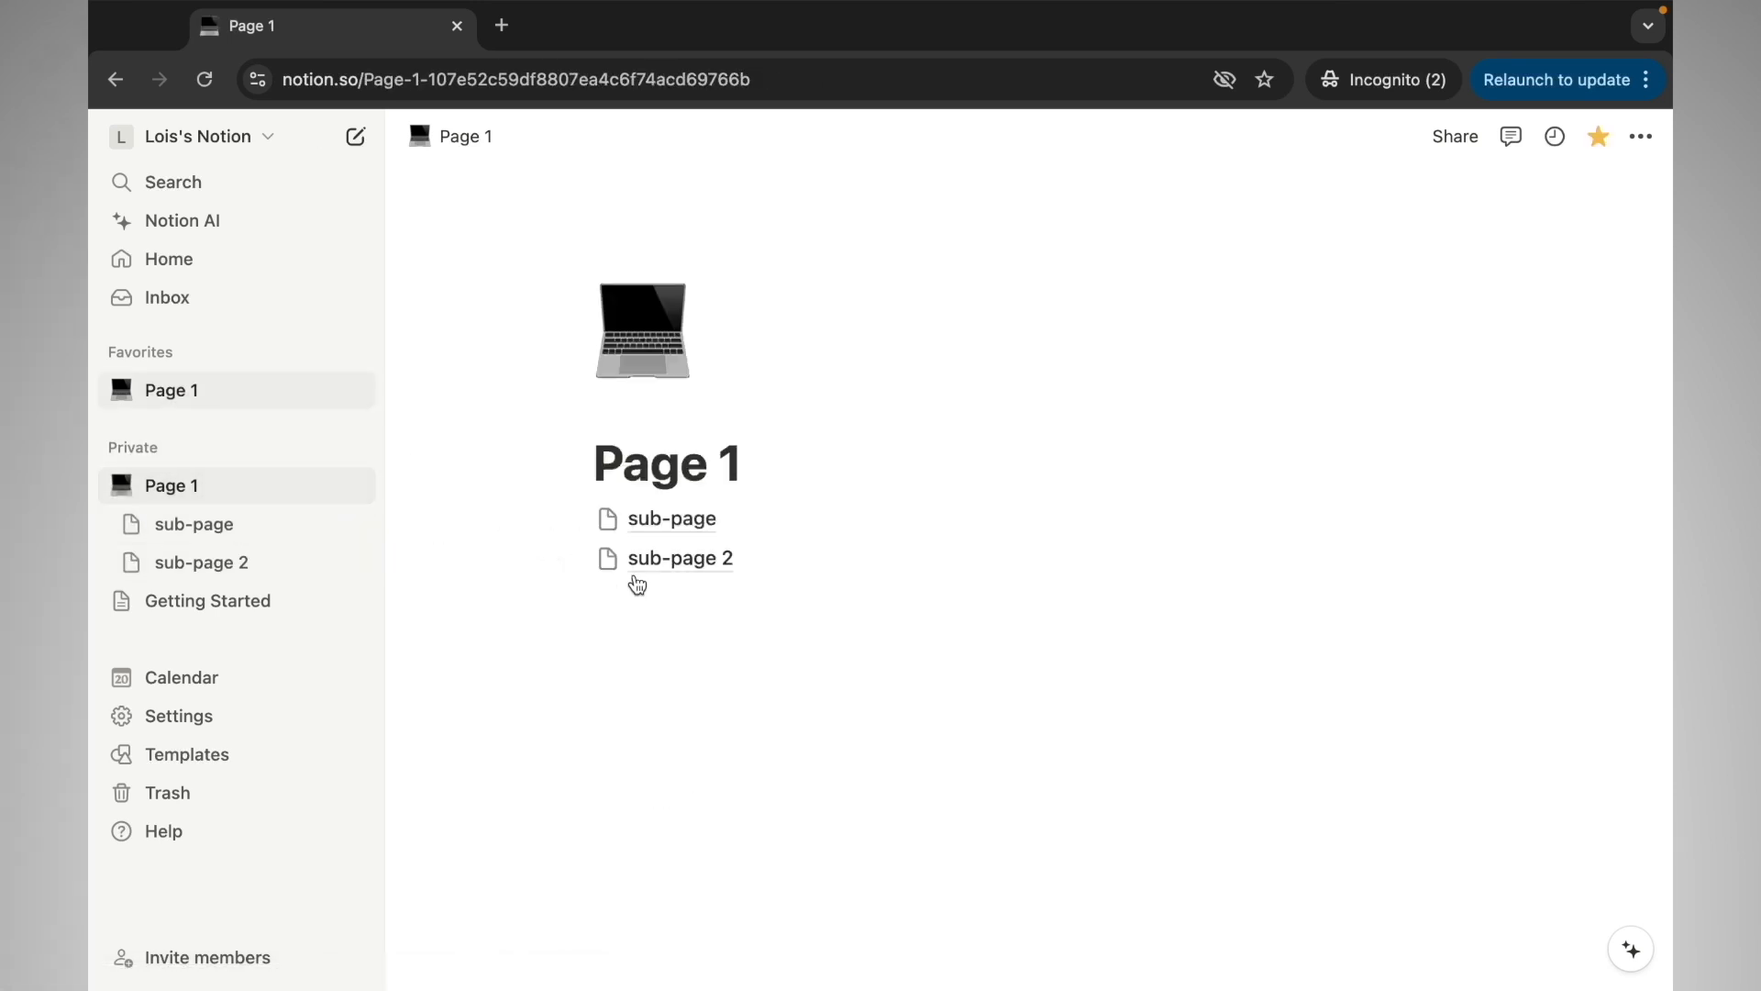
pyautogui.click(652, 561)
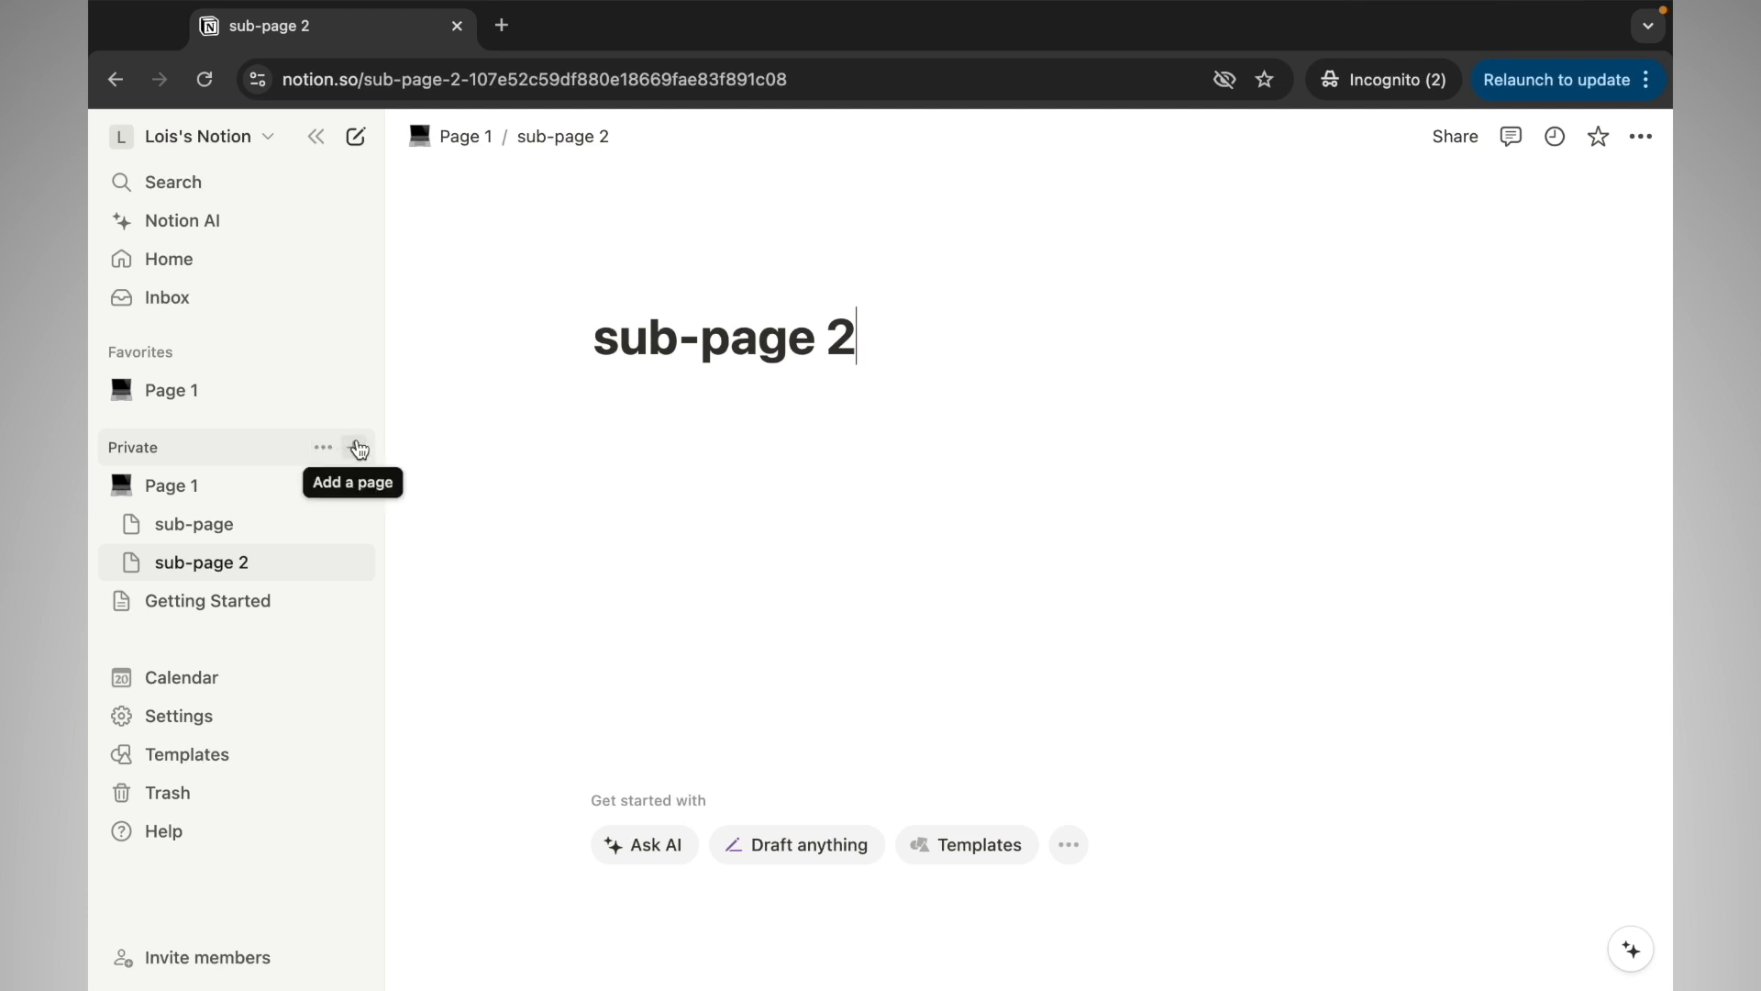
# Create a new top-level private page titled 'Education'
pyautogui.click(249, 483)
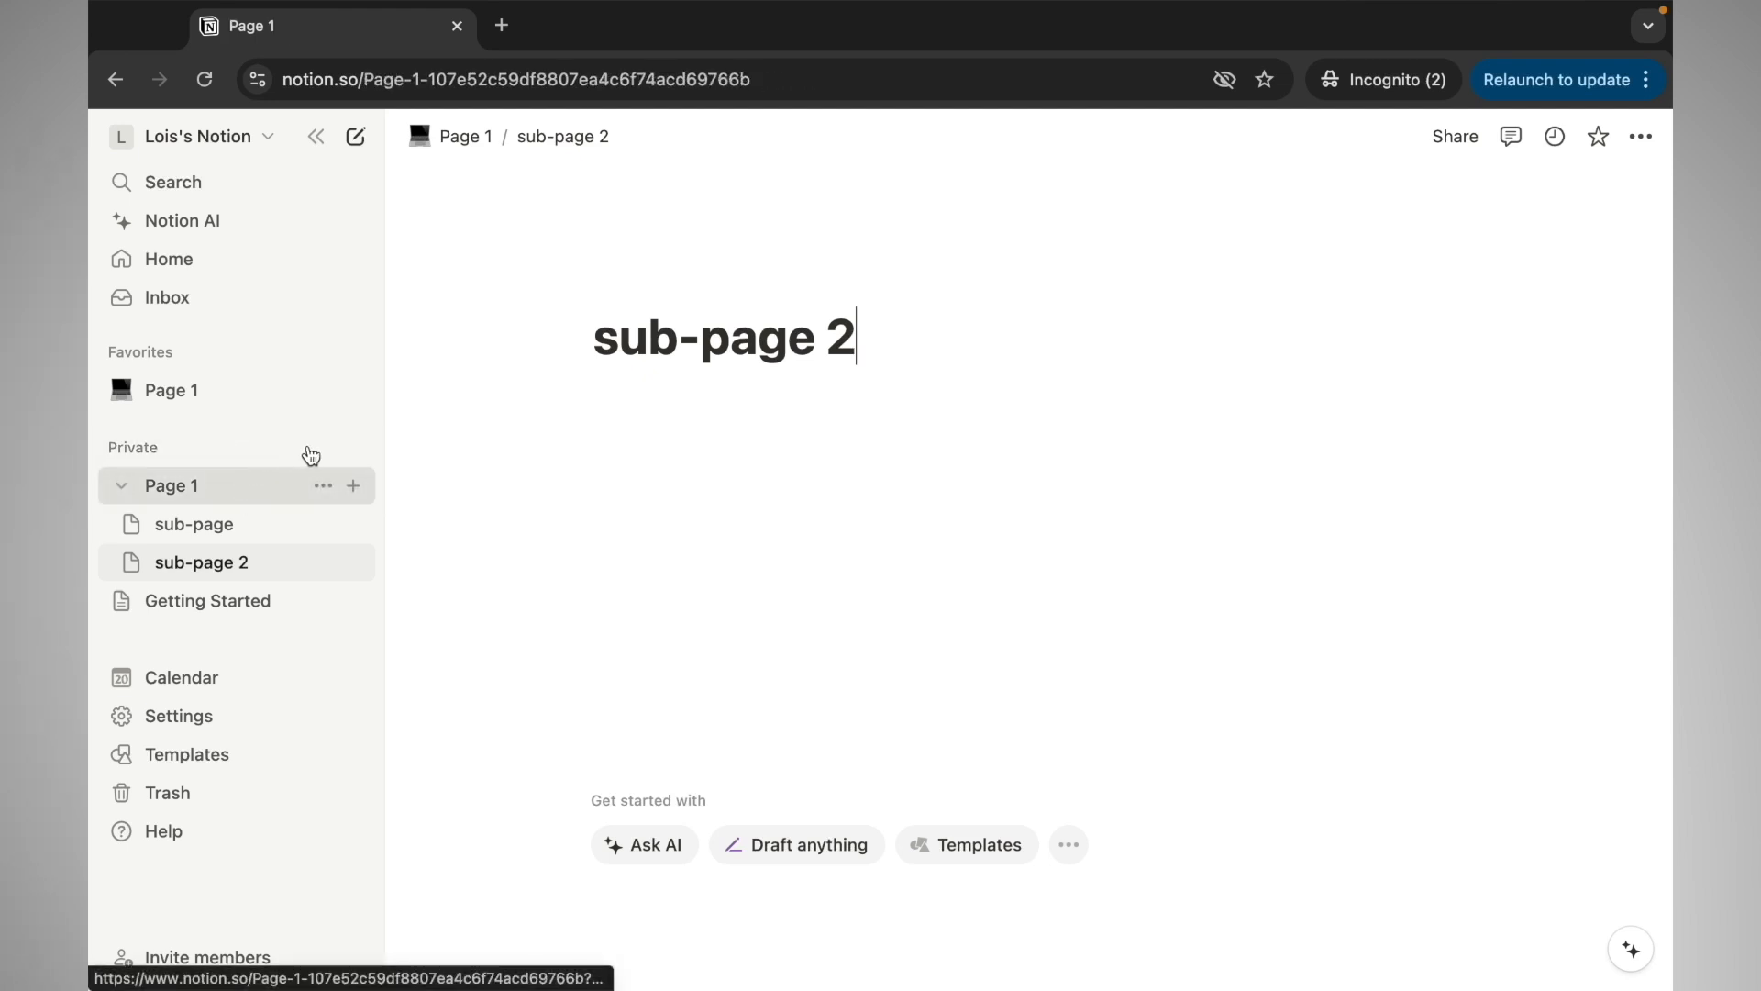
pyautogui.click(273, 449)
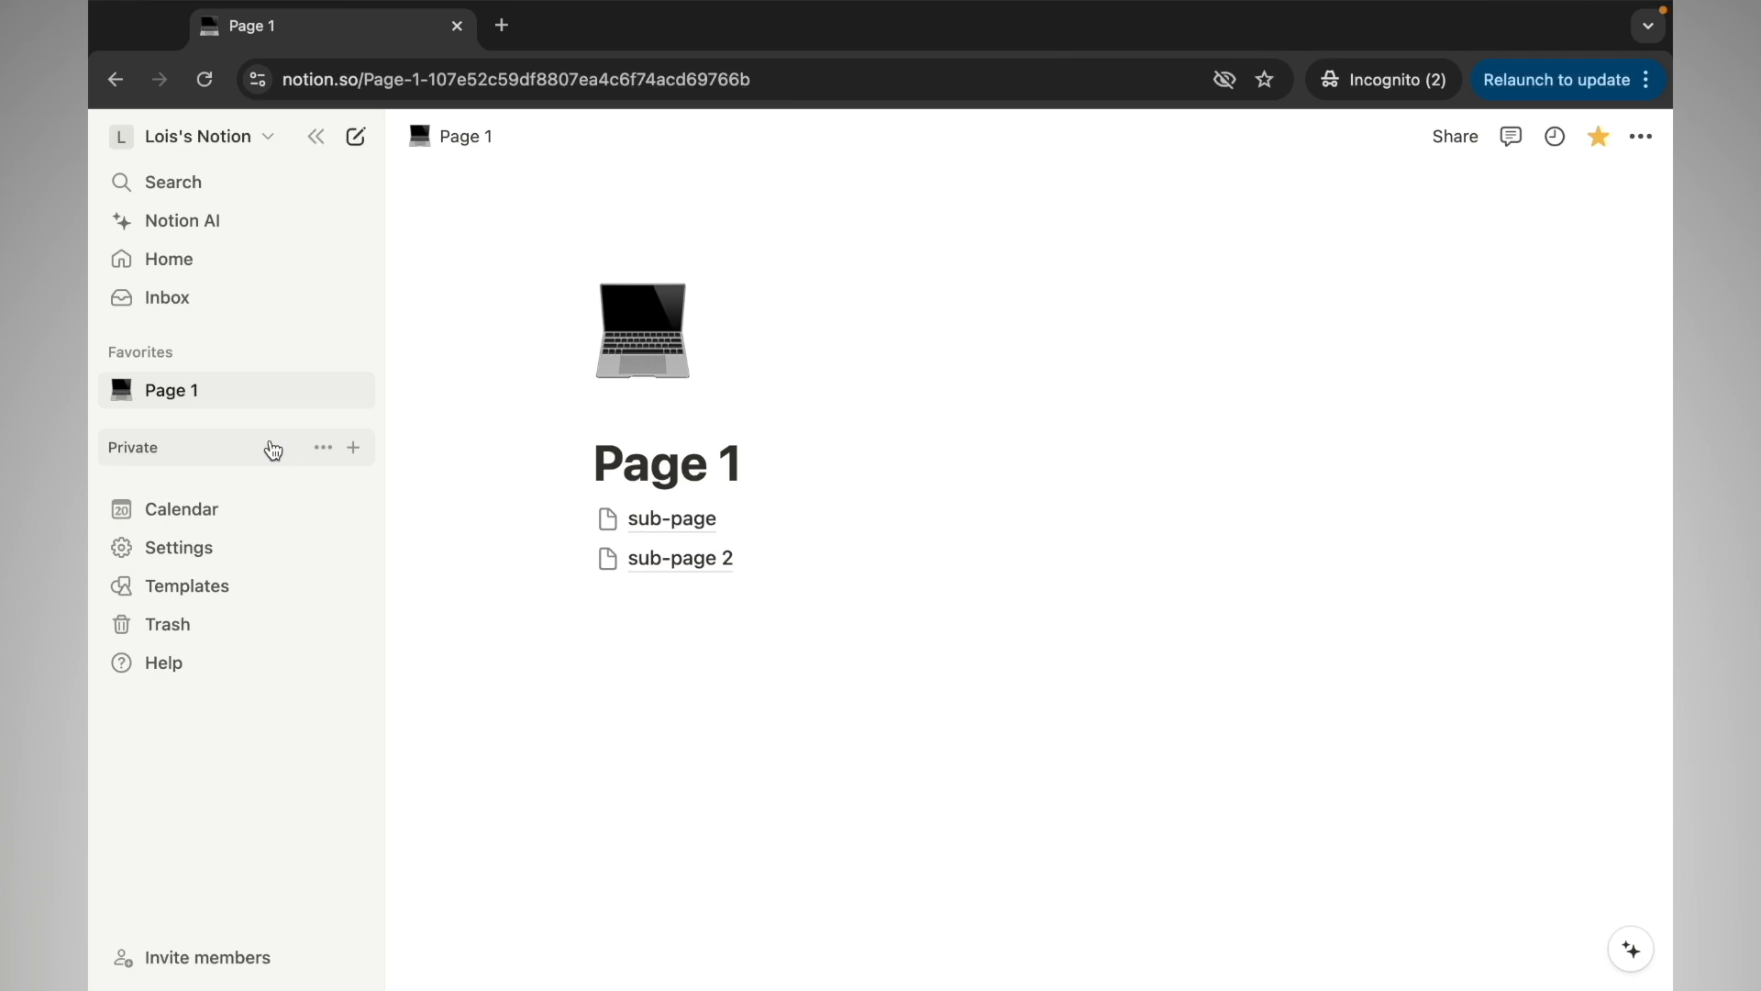
pyautogui.click(272, 449)
pyautogui.click(353, 449)
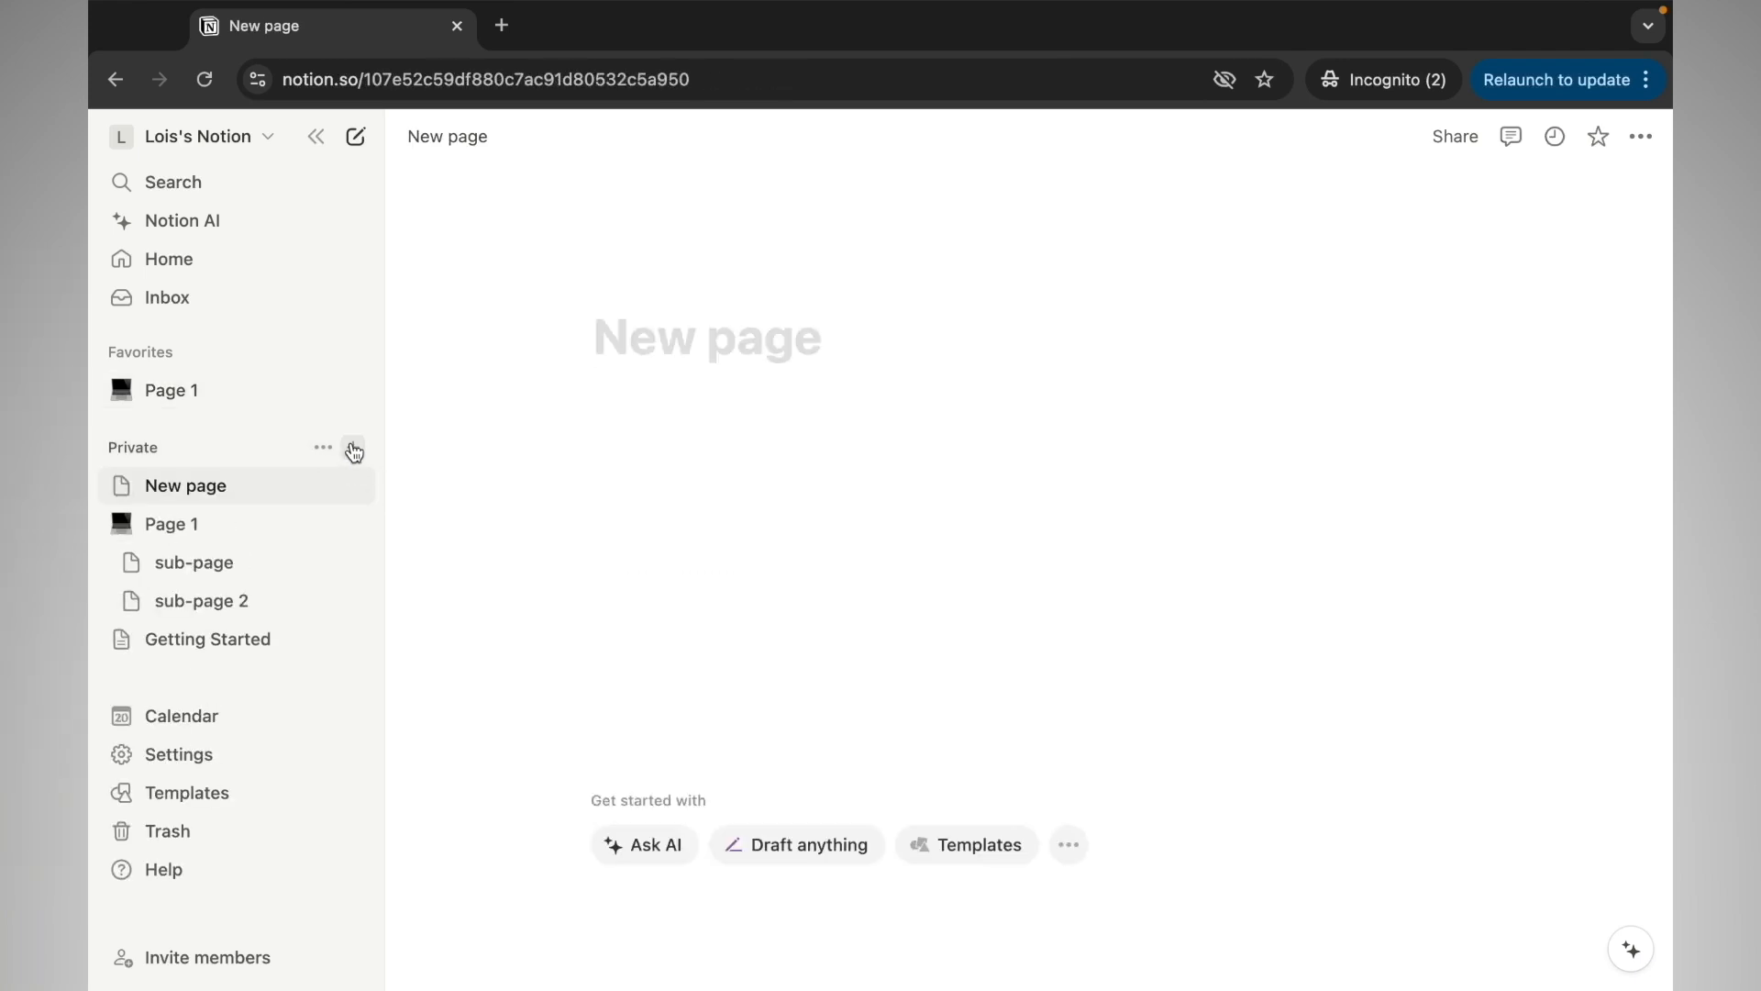
pyautogui.write('E')
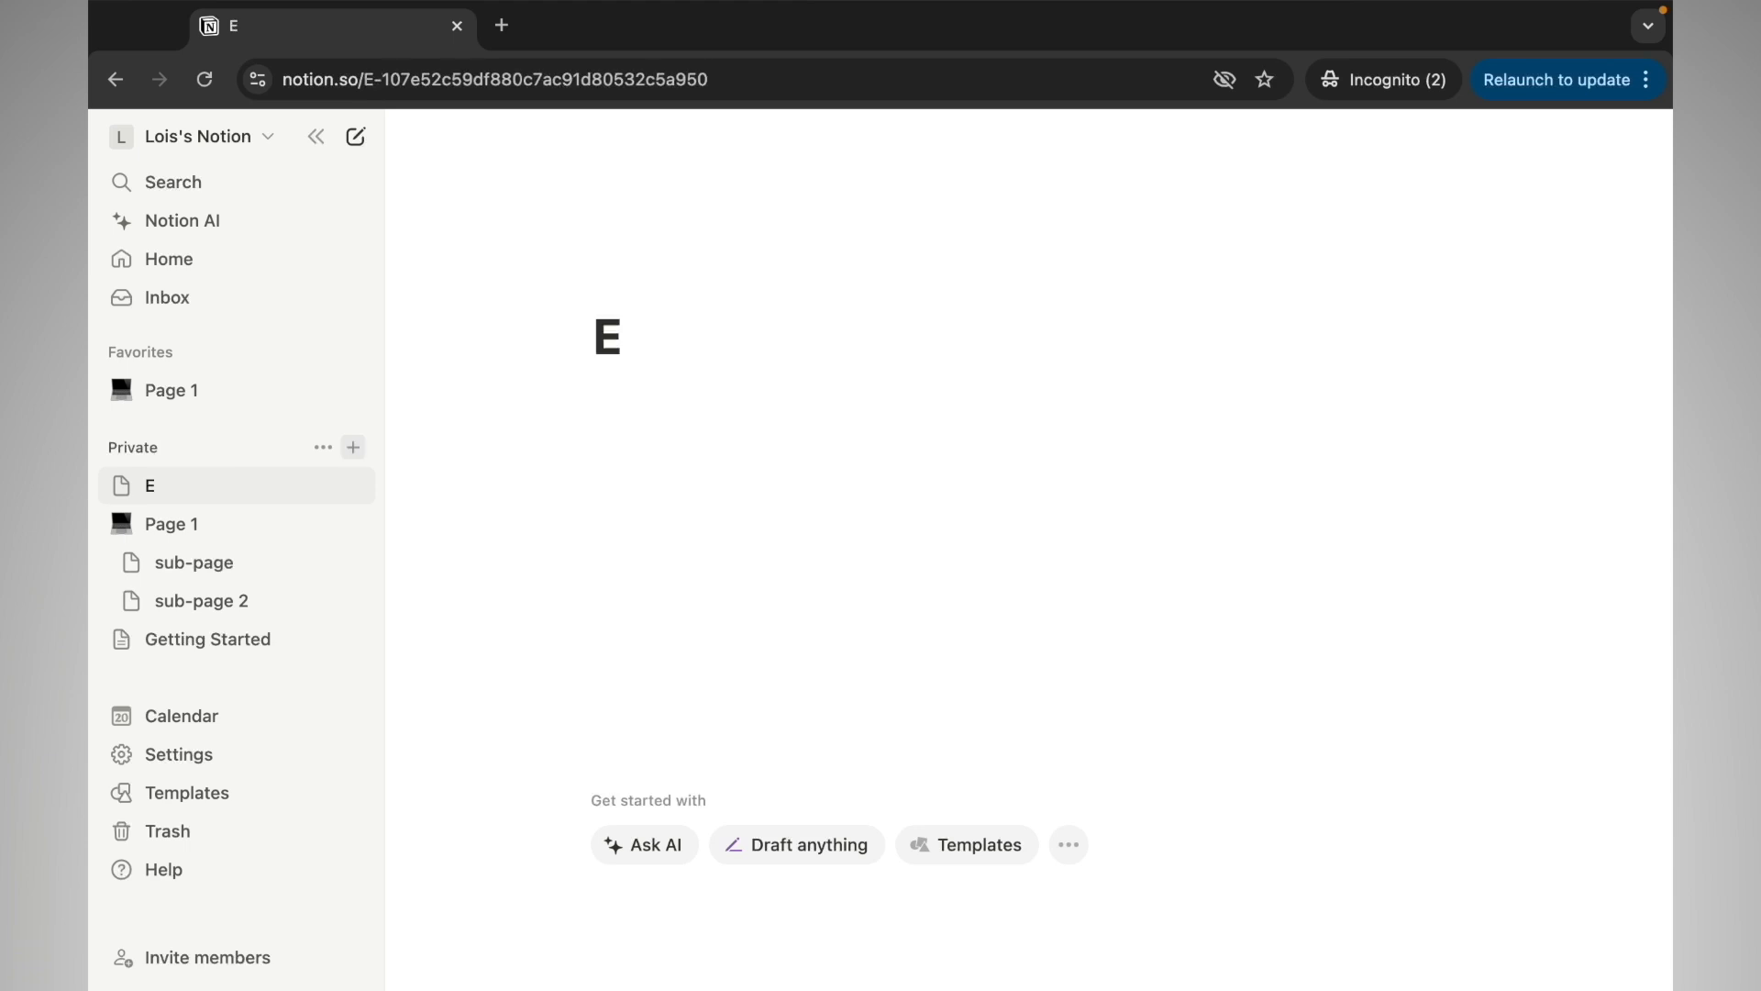
pyautogui.write('ducati')
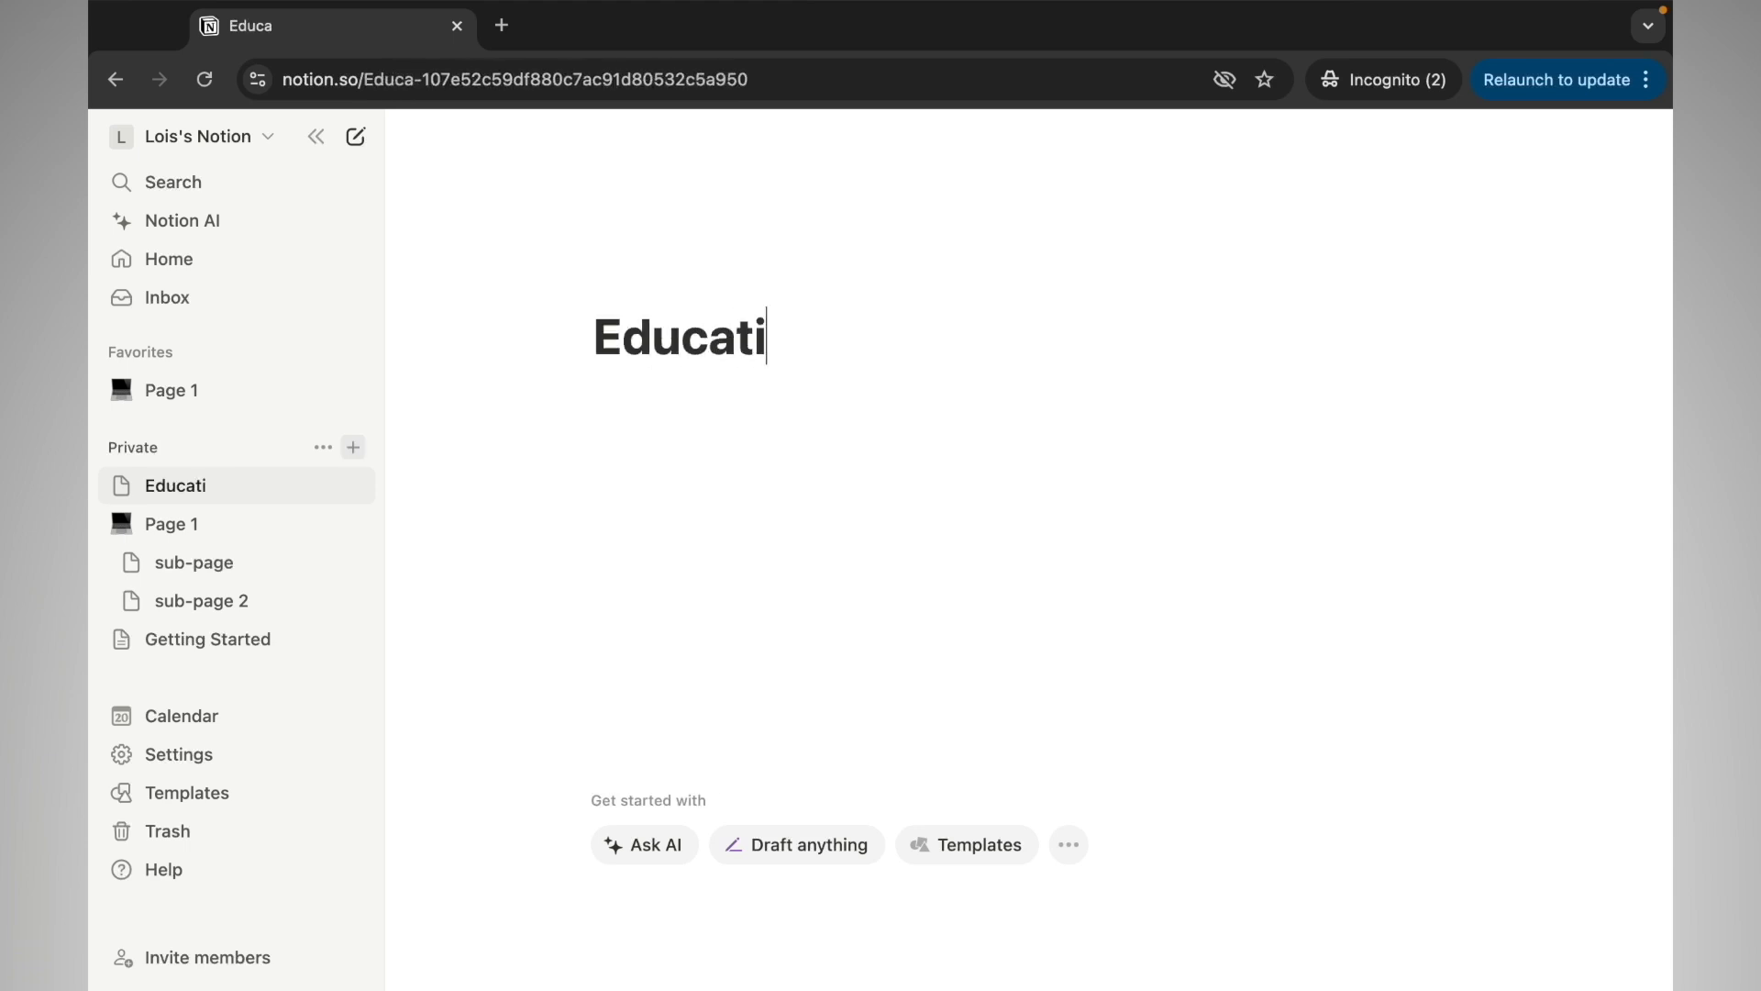
pyautogui.write('on')
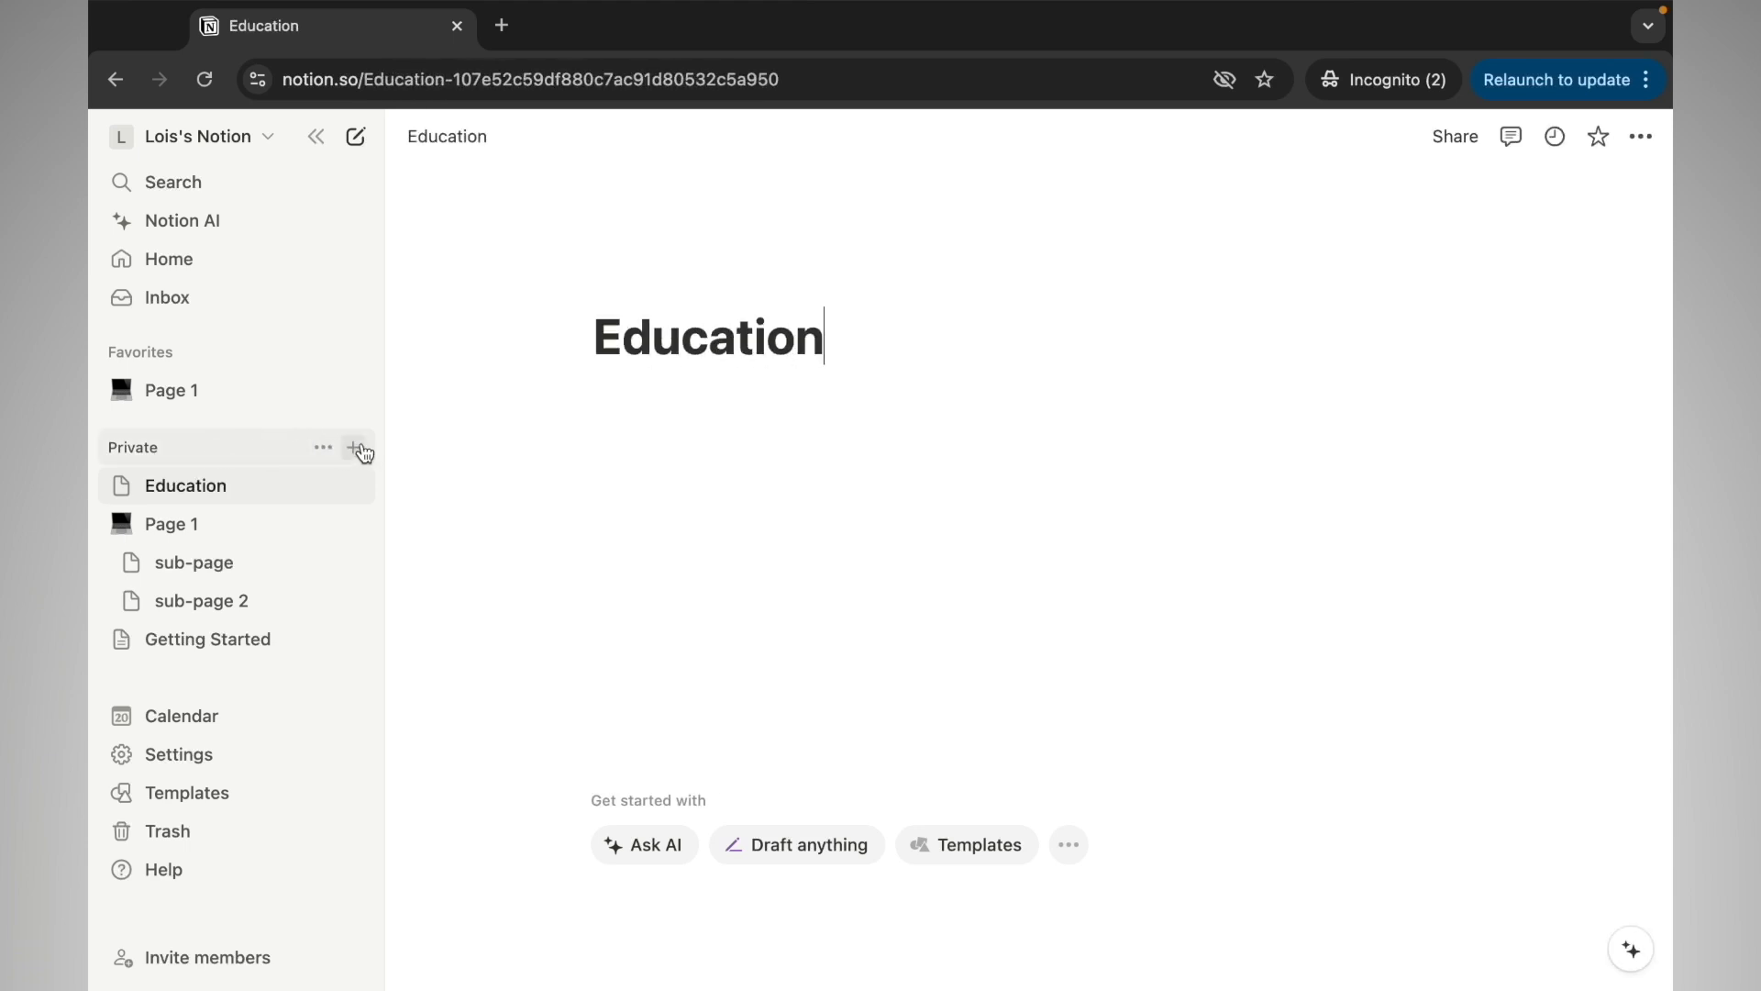
# Add two more top-level private pages titled 'Work' and 'Life'
pyautogui.click(356, 447)
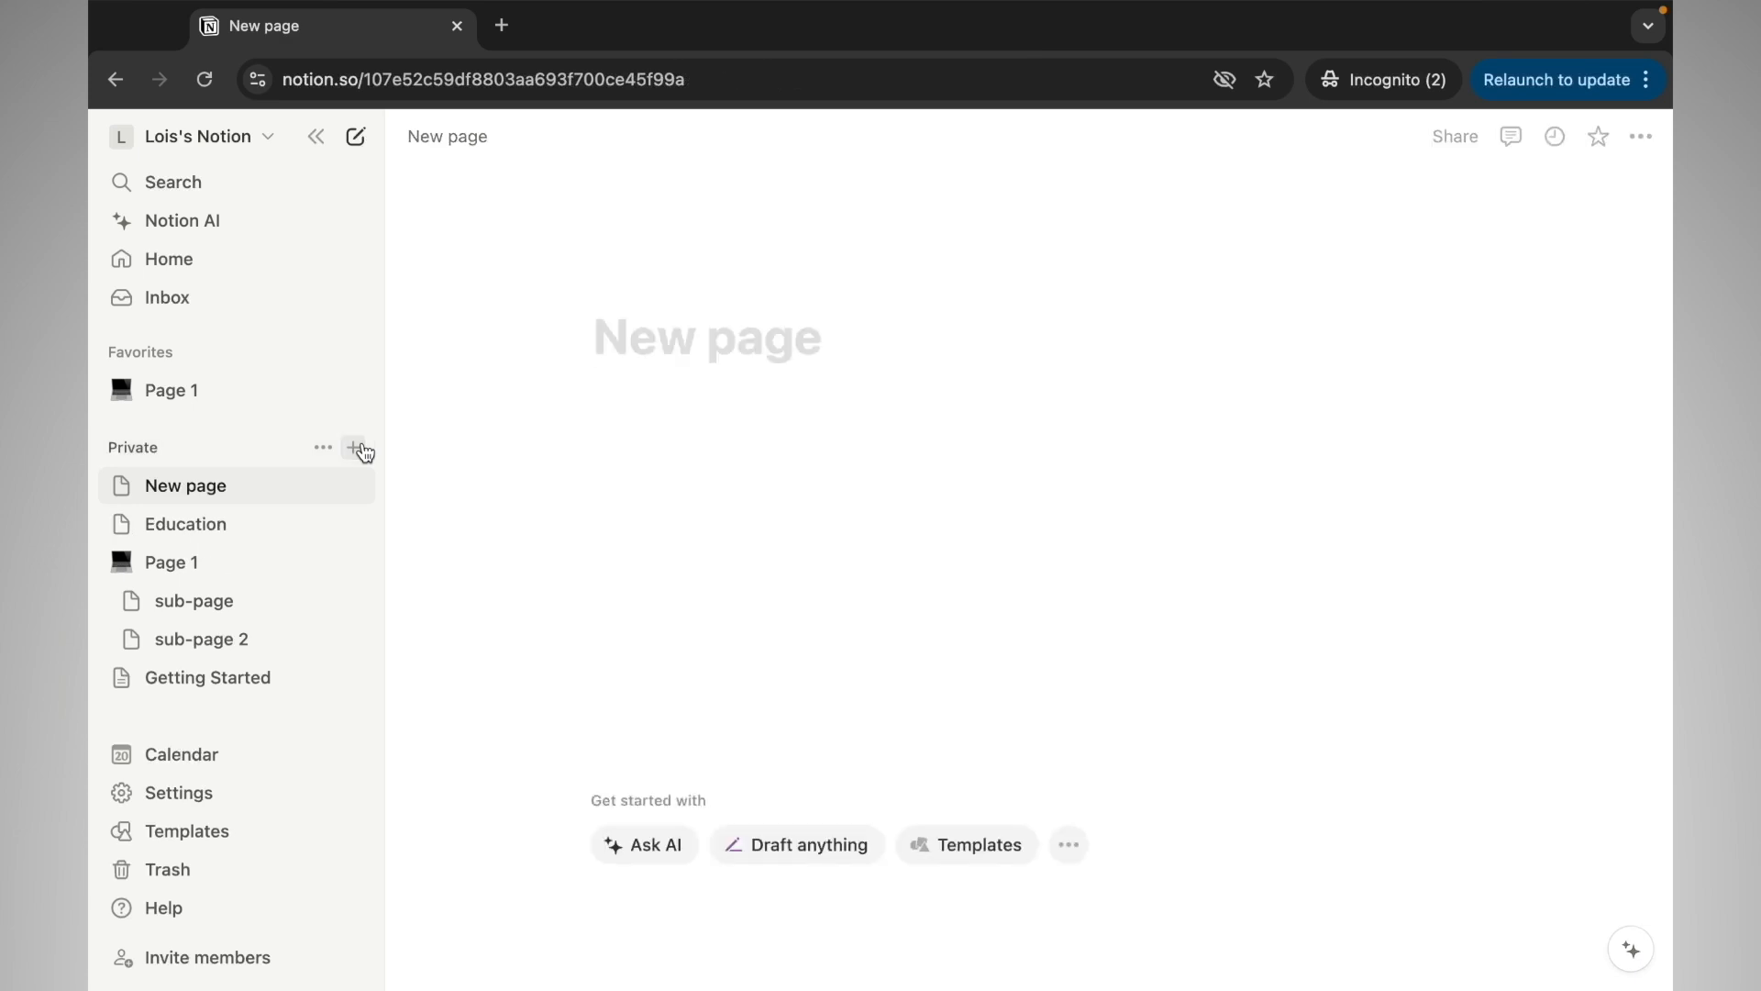
pyautogui.write('Work')
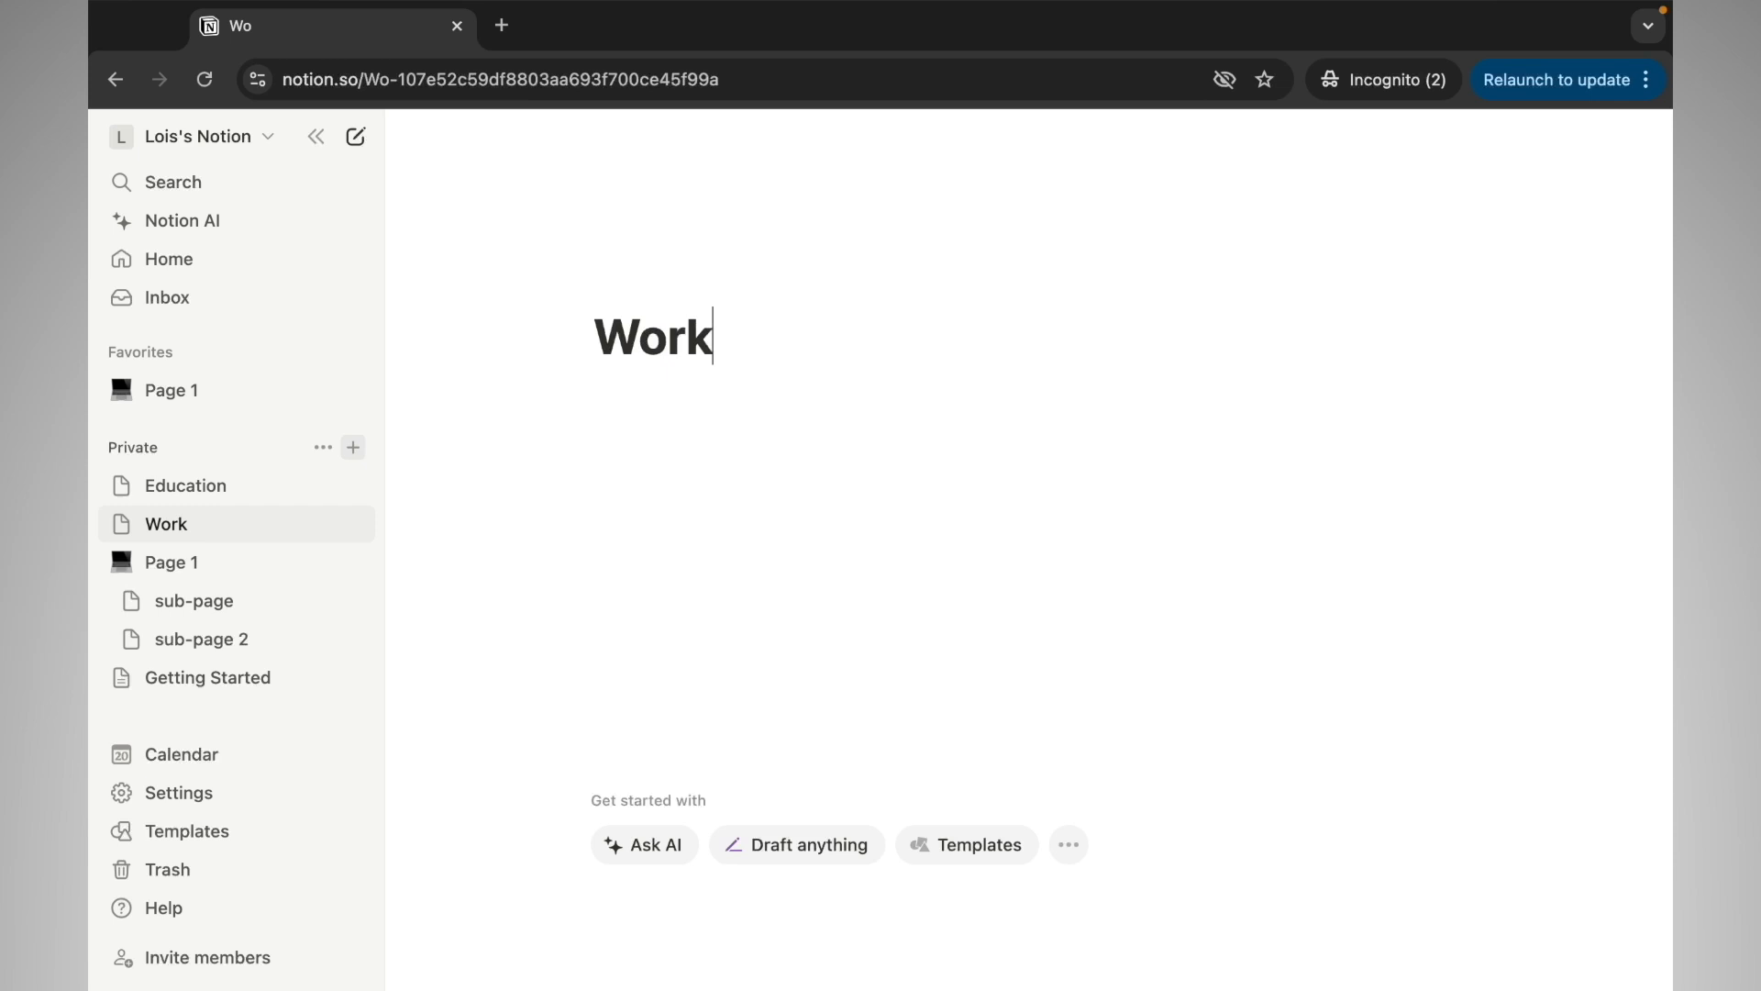
pyautogui.click(356, 448)
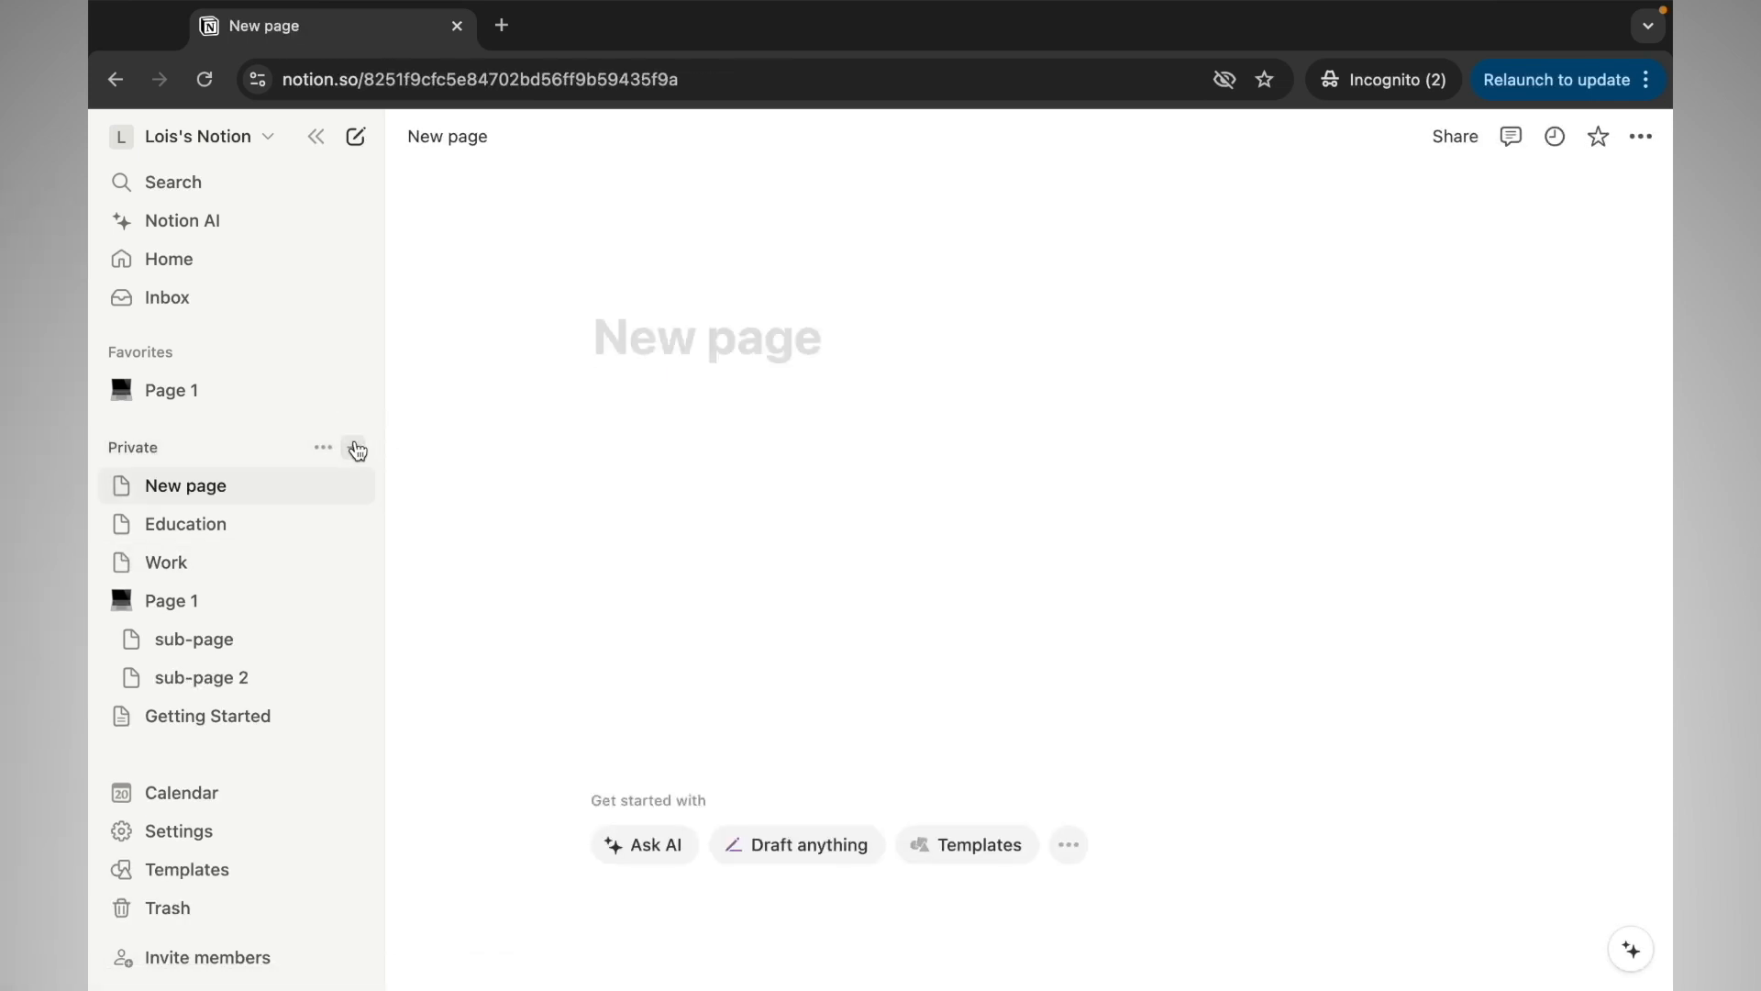
pyautogui.write('Life')
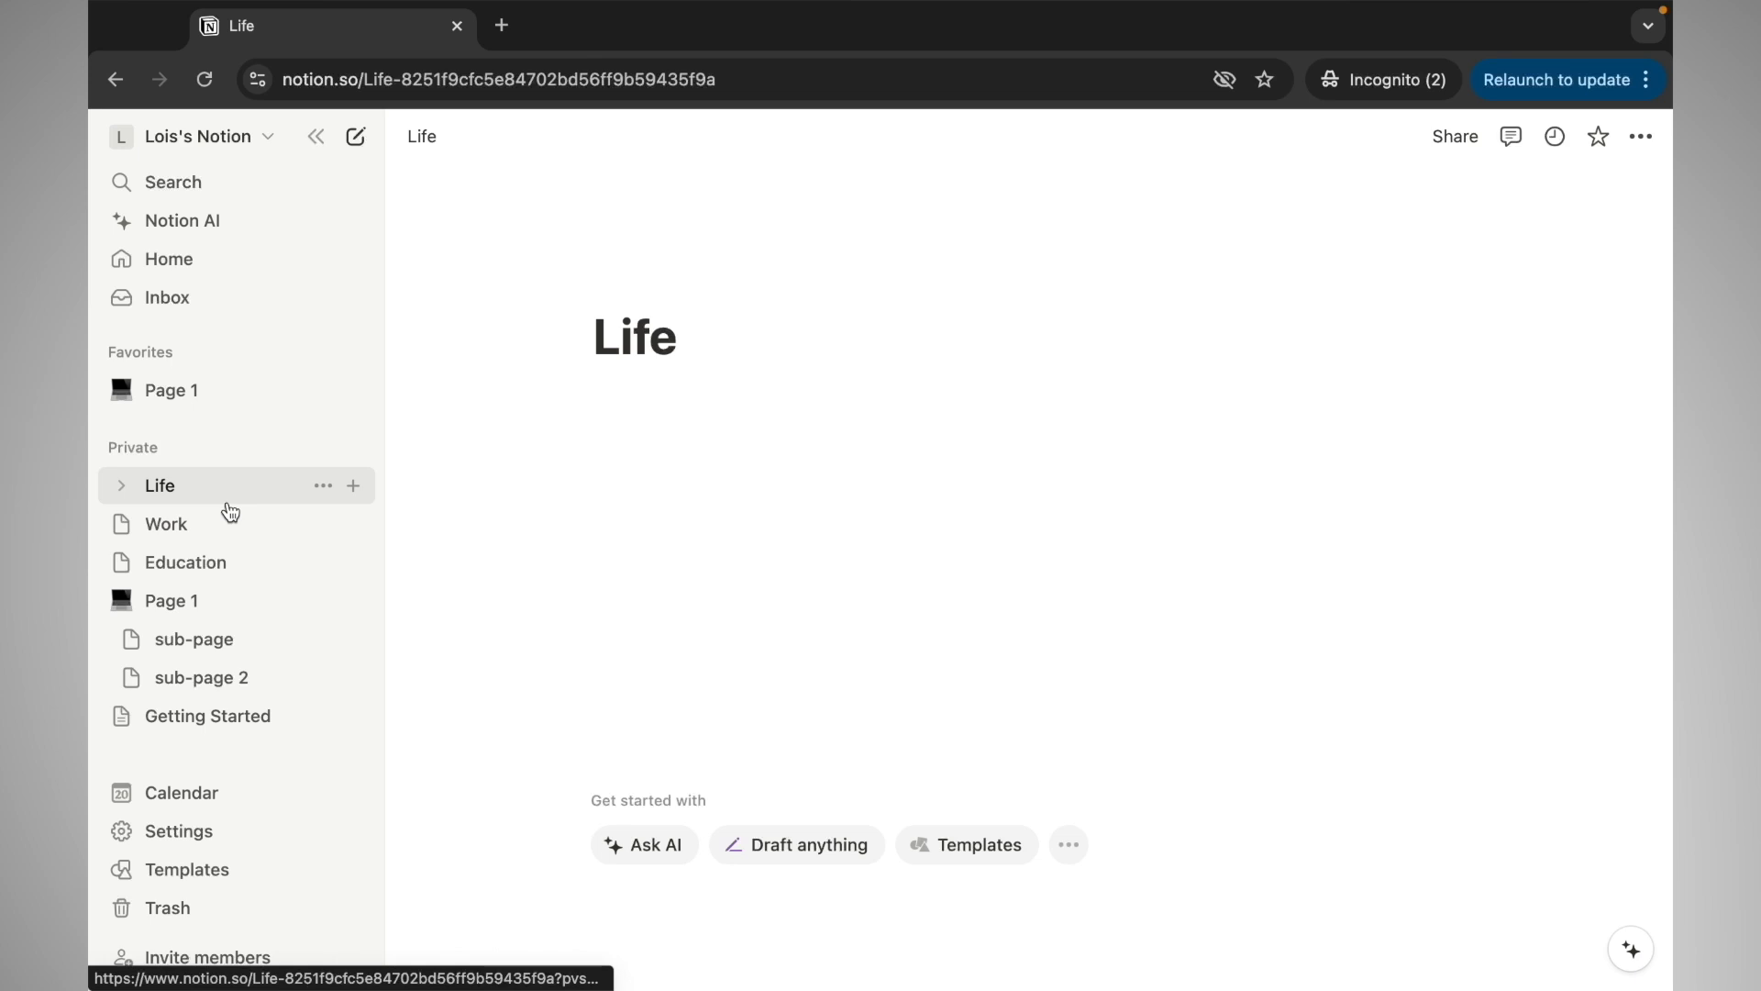
# Create sub-pages titled 'Homework 1' and 'Exam Prep' under the Education page
pyautogui.click(201, 562)
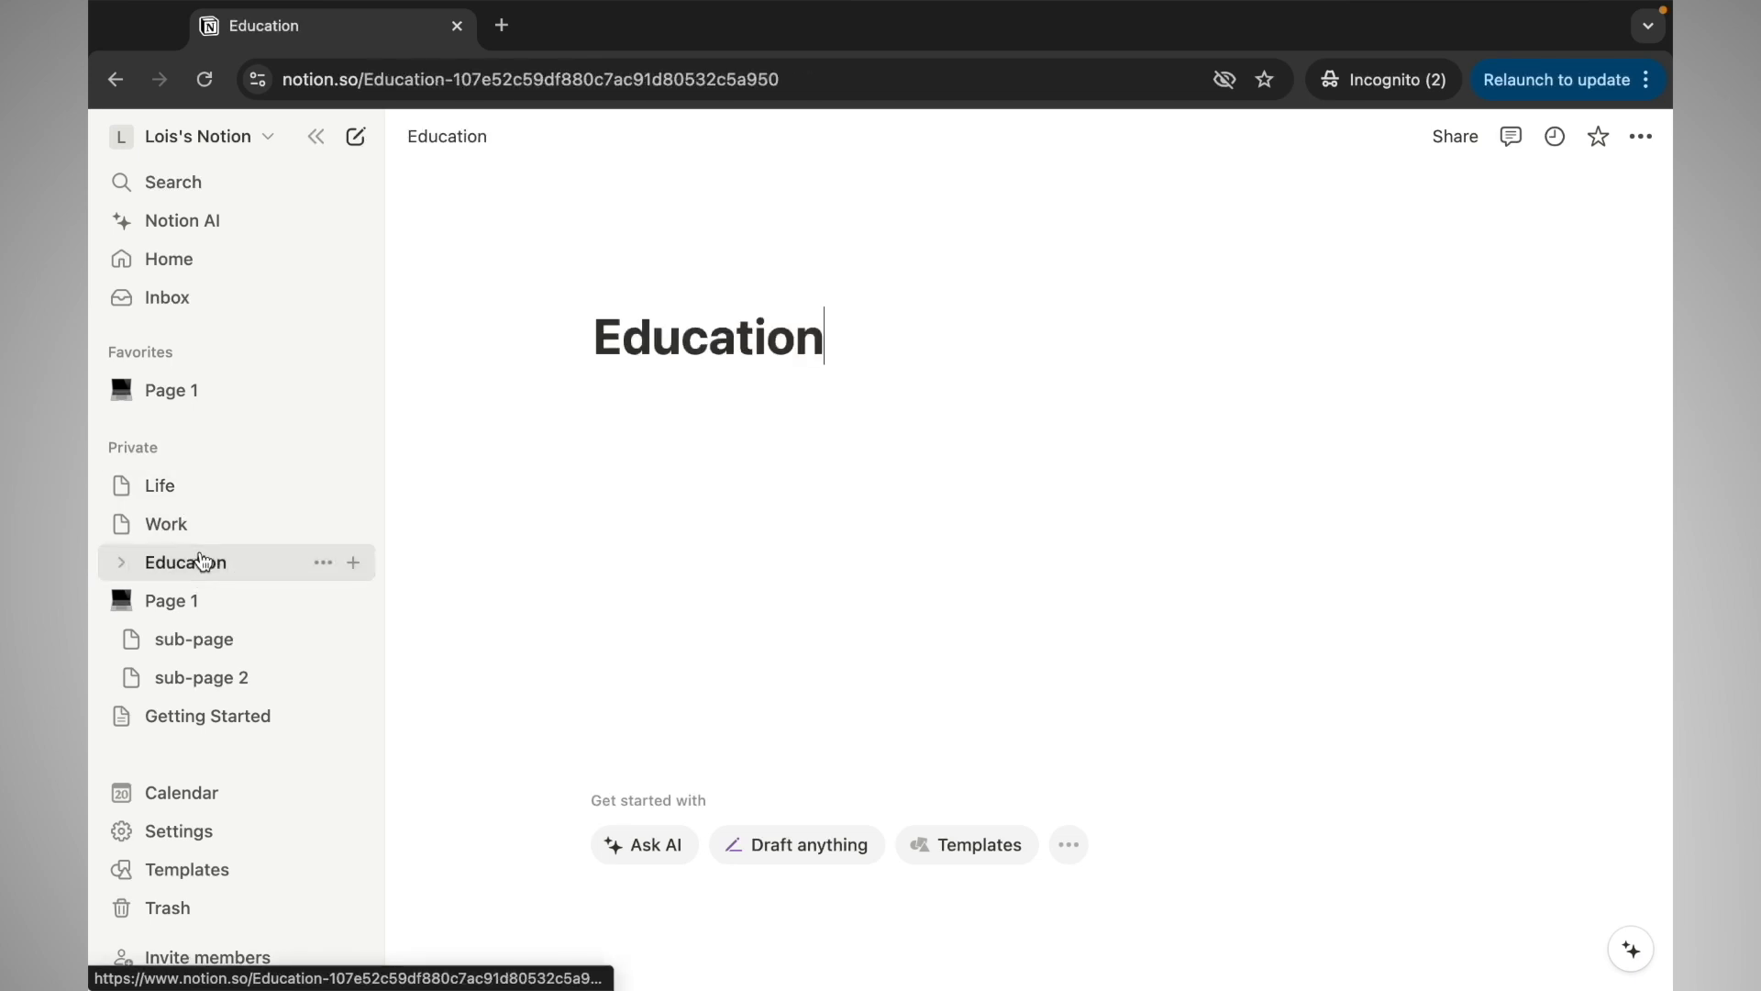
pyautogui.click(353, 564)
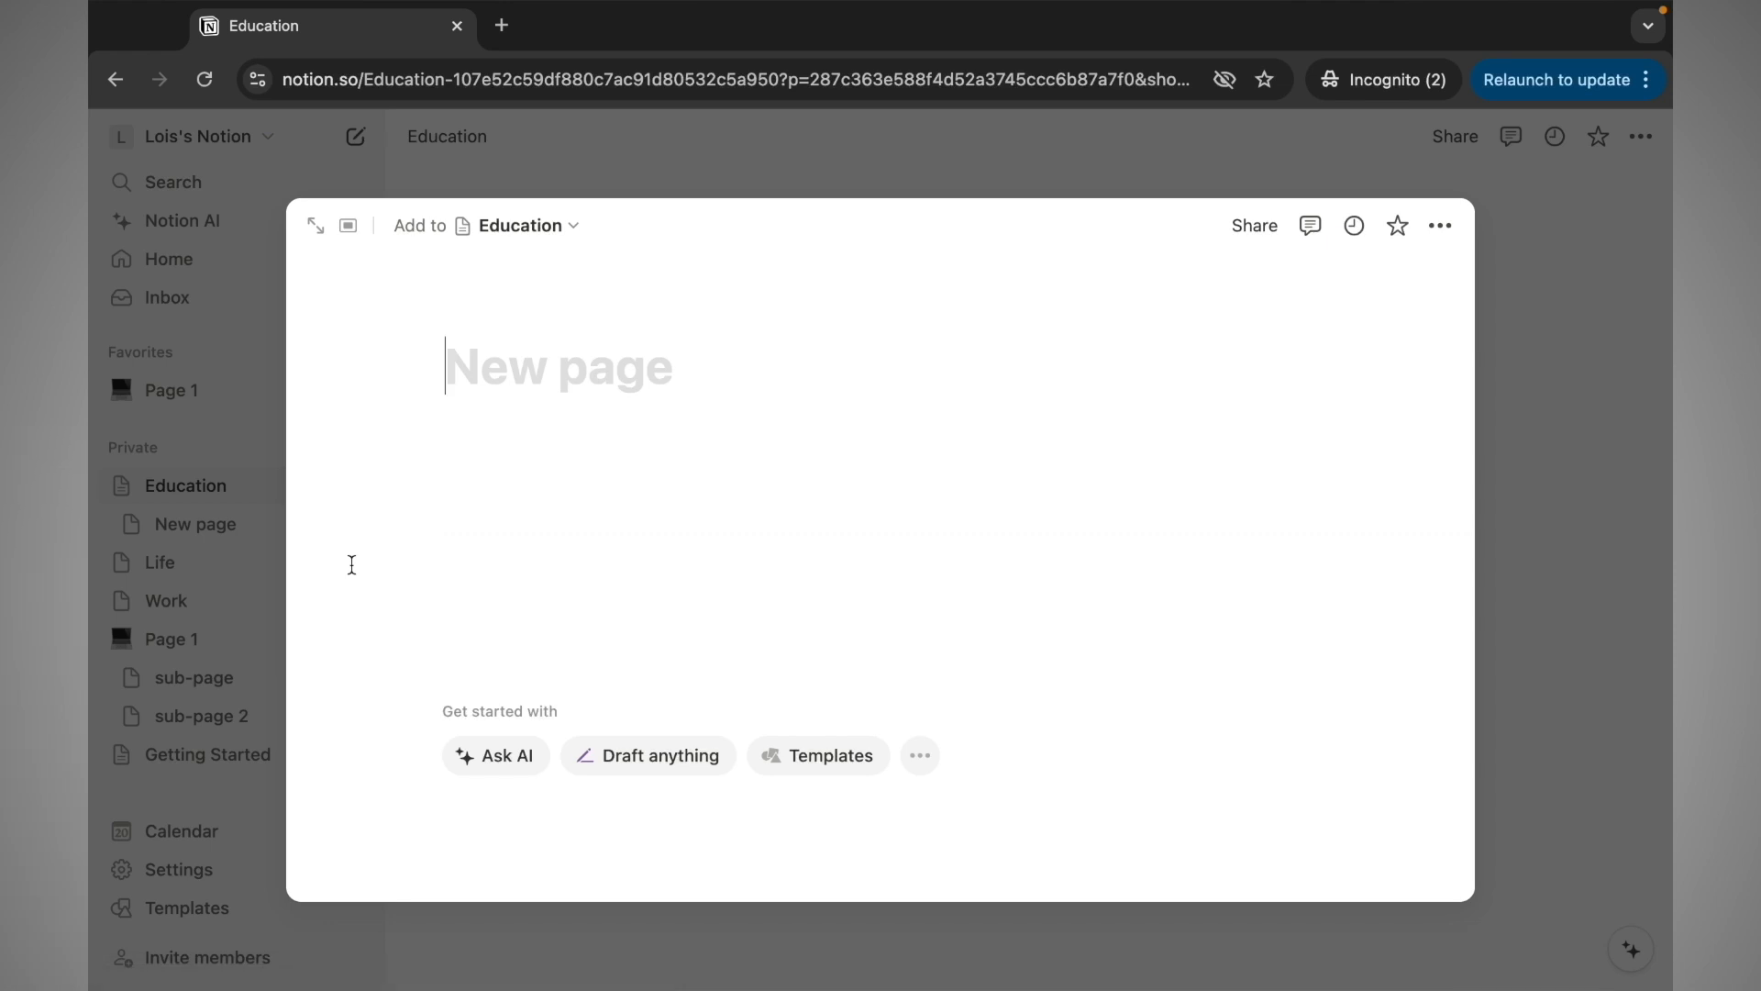
pyautogui.write('Homeo')
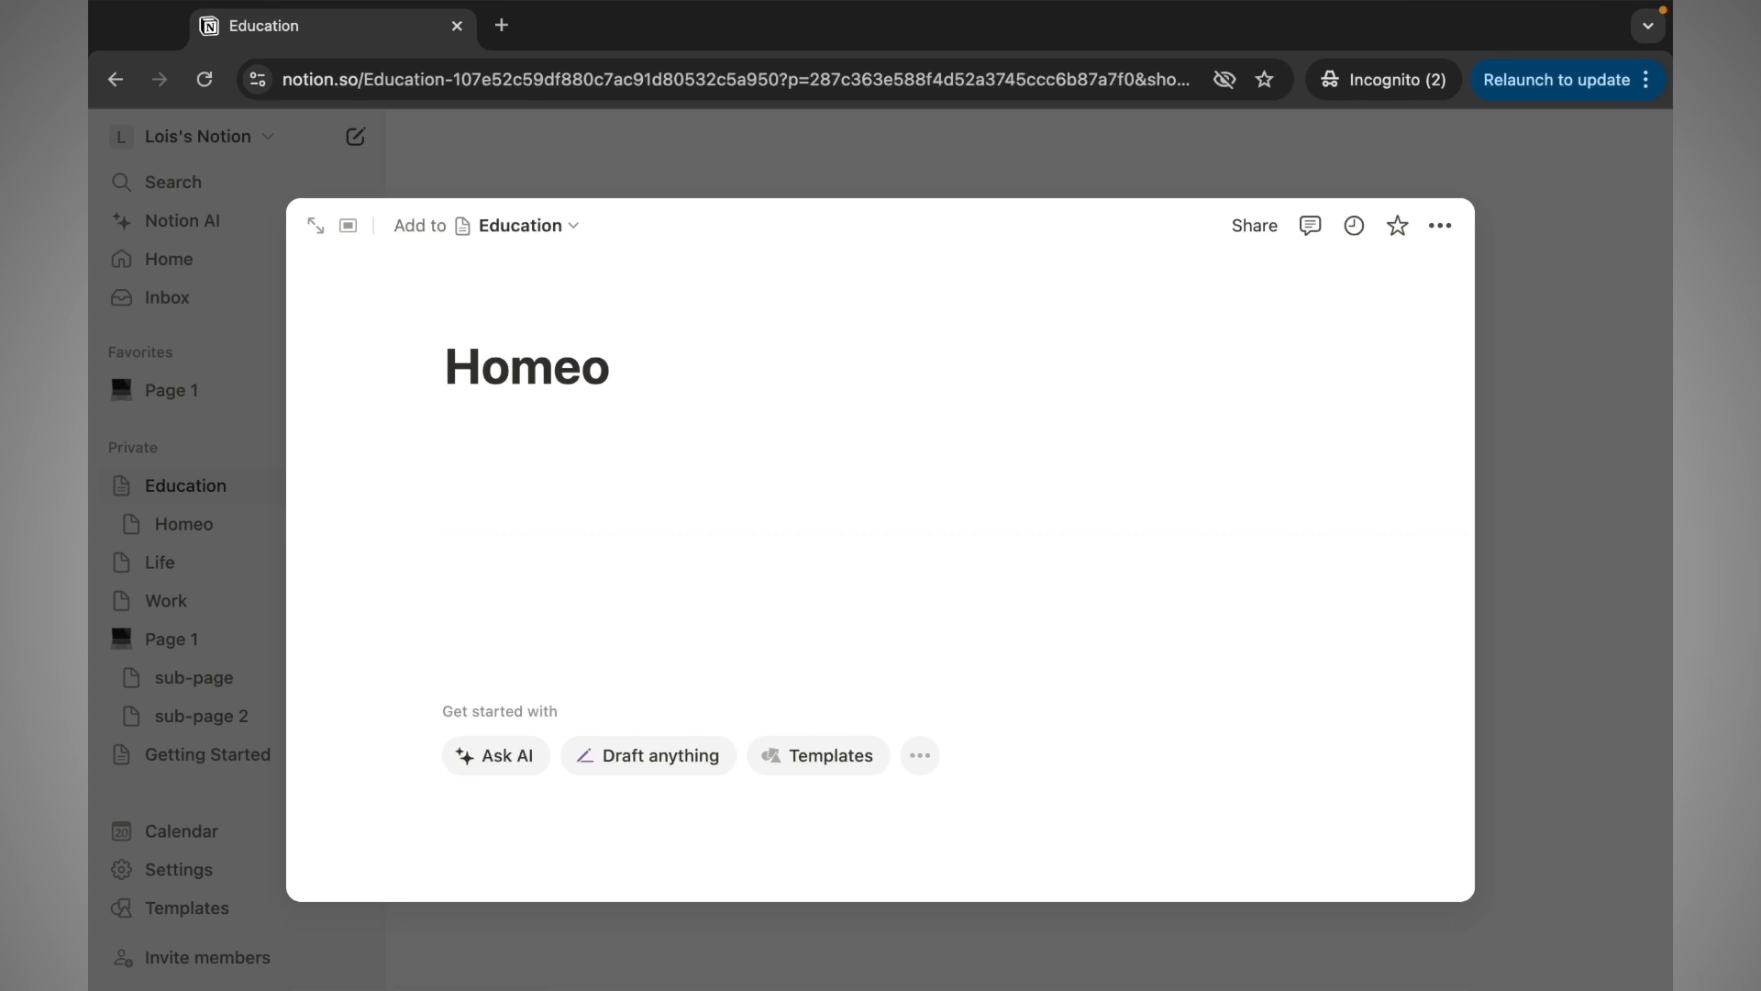
pyautogui.press('BackSpace')
pyautogui.write('work 1')
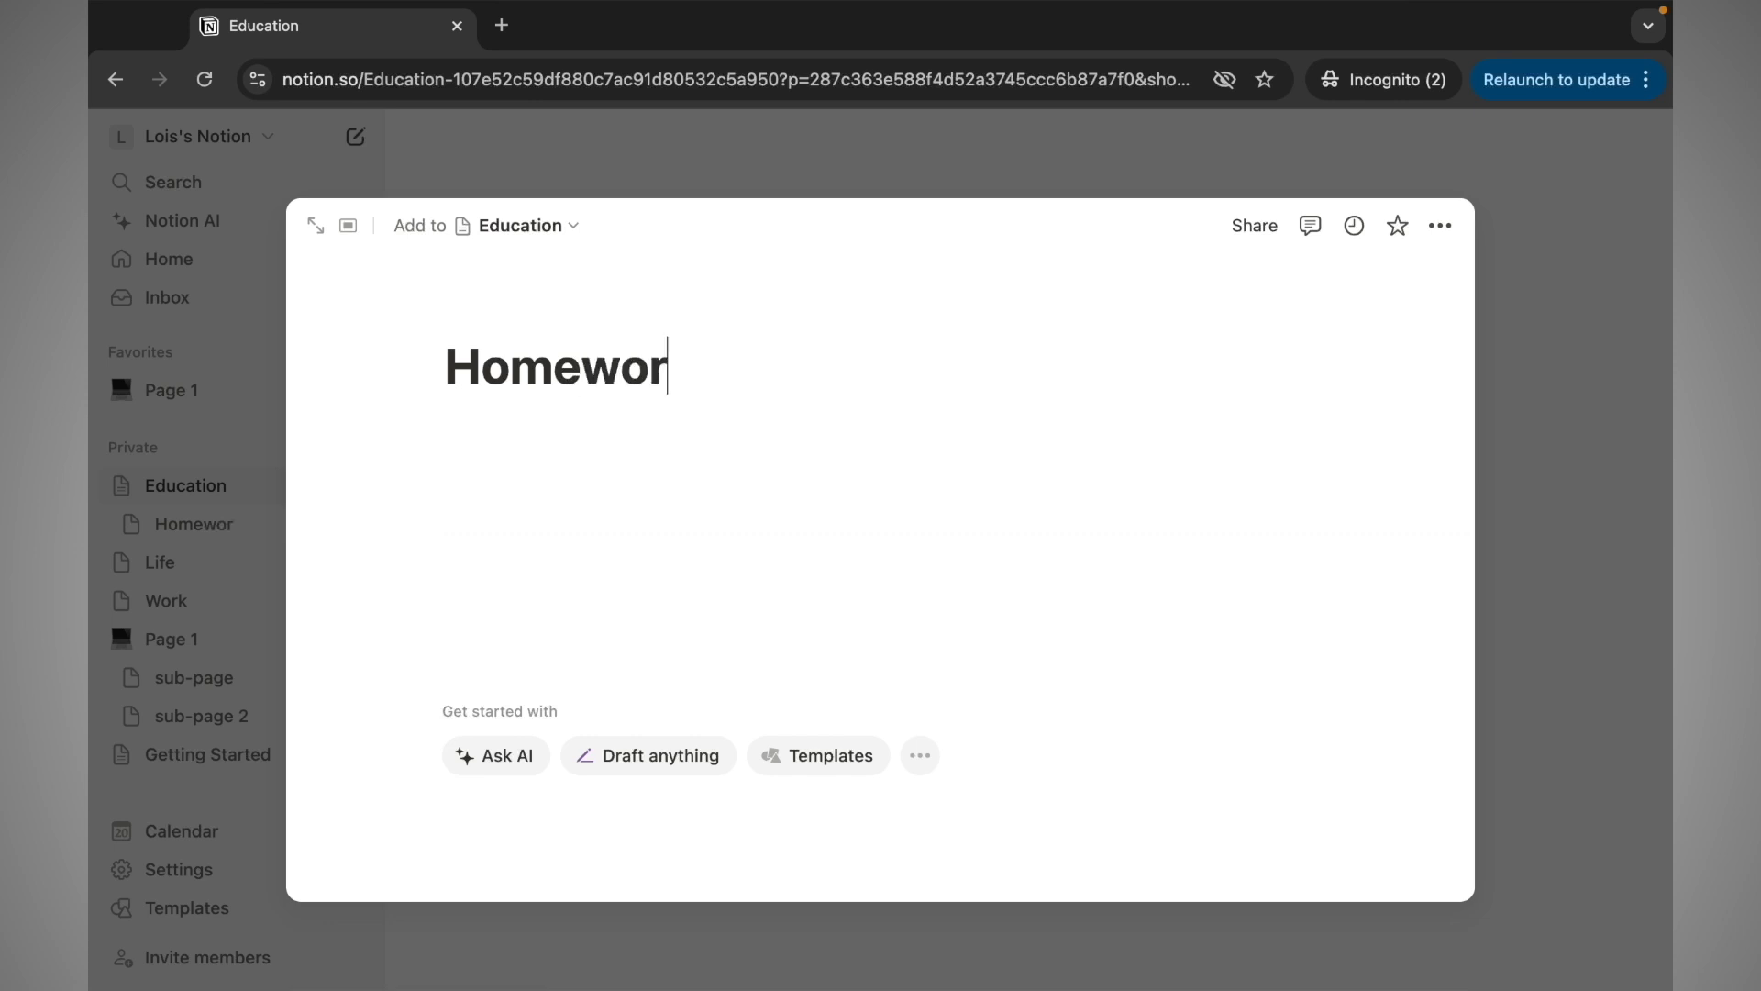
pyautogui.click(1612, 633)
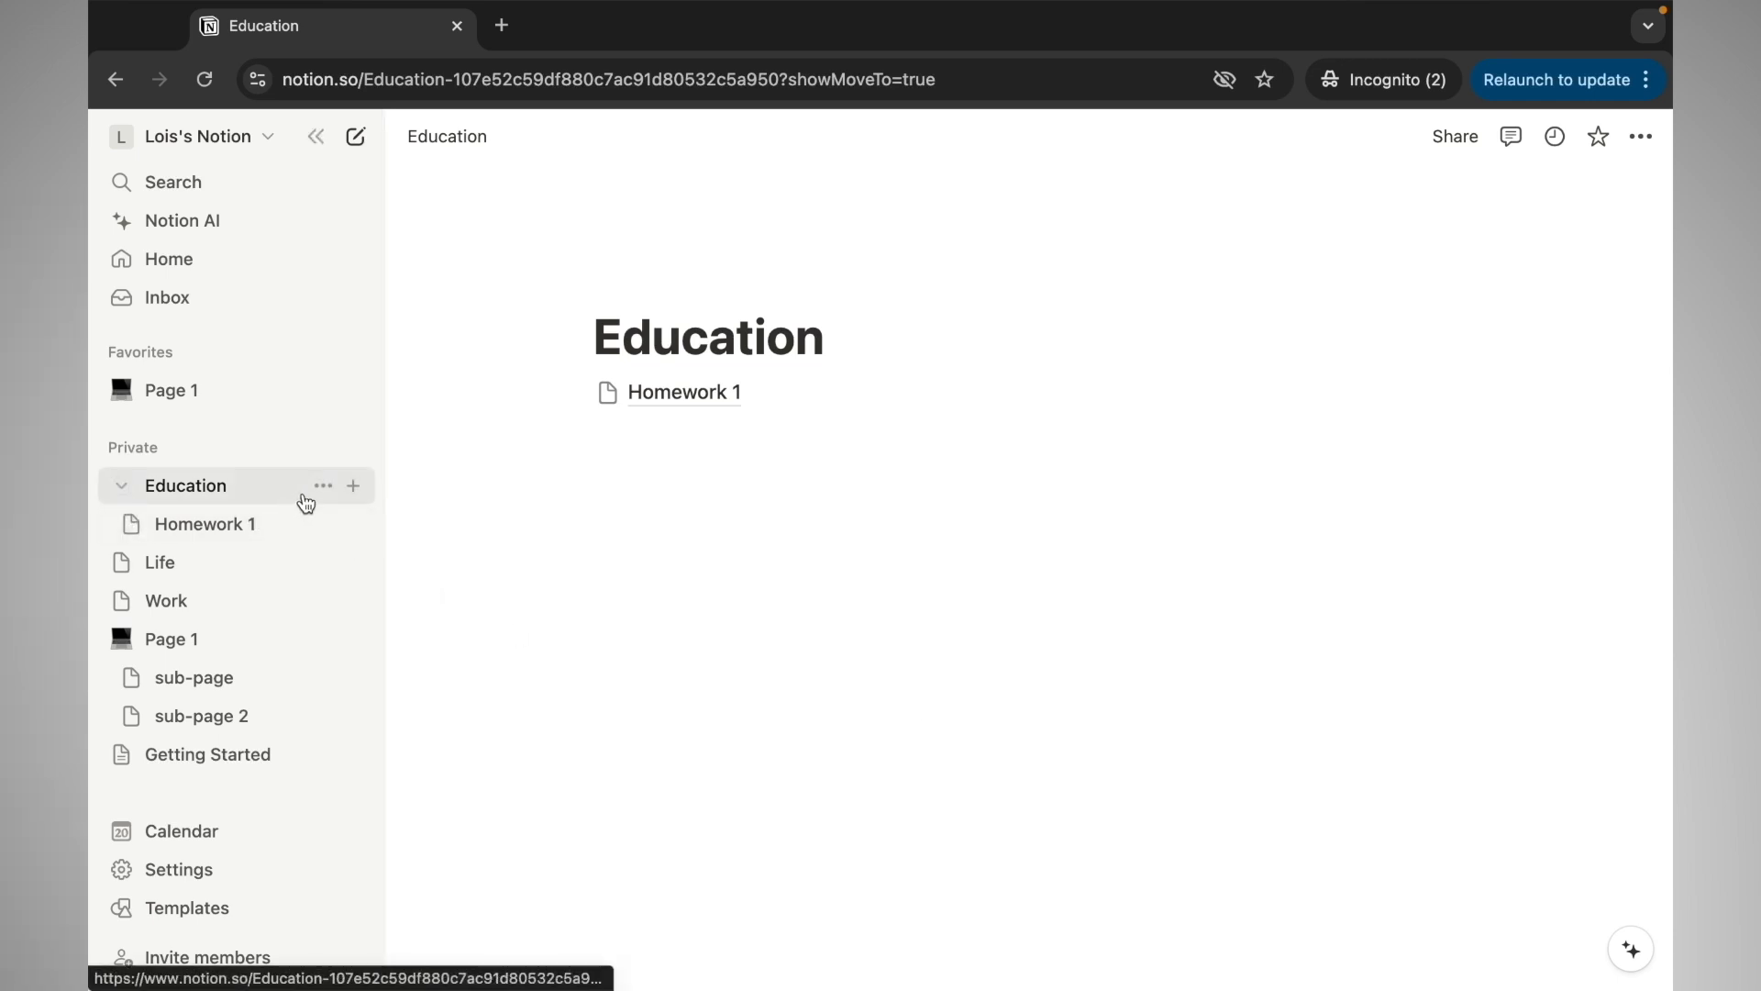
pyautogui.click(353, 486)
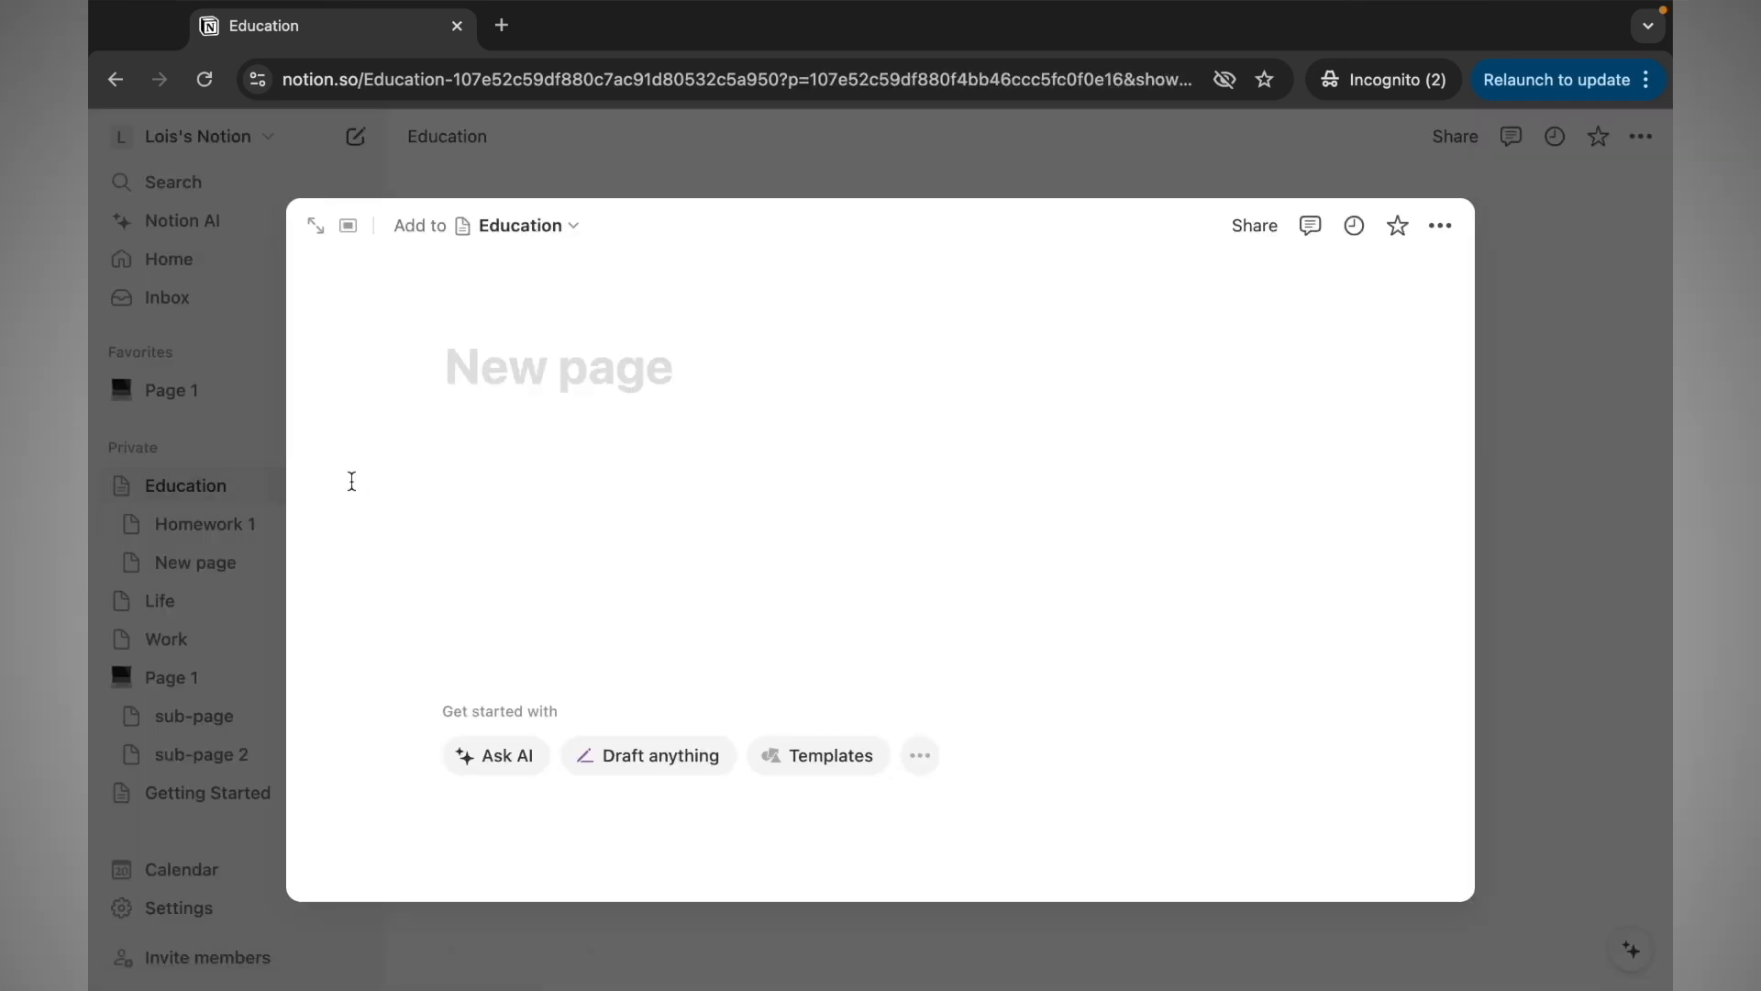
pyautogui.write('Exa')
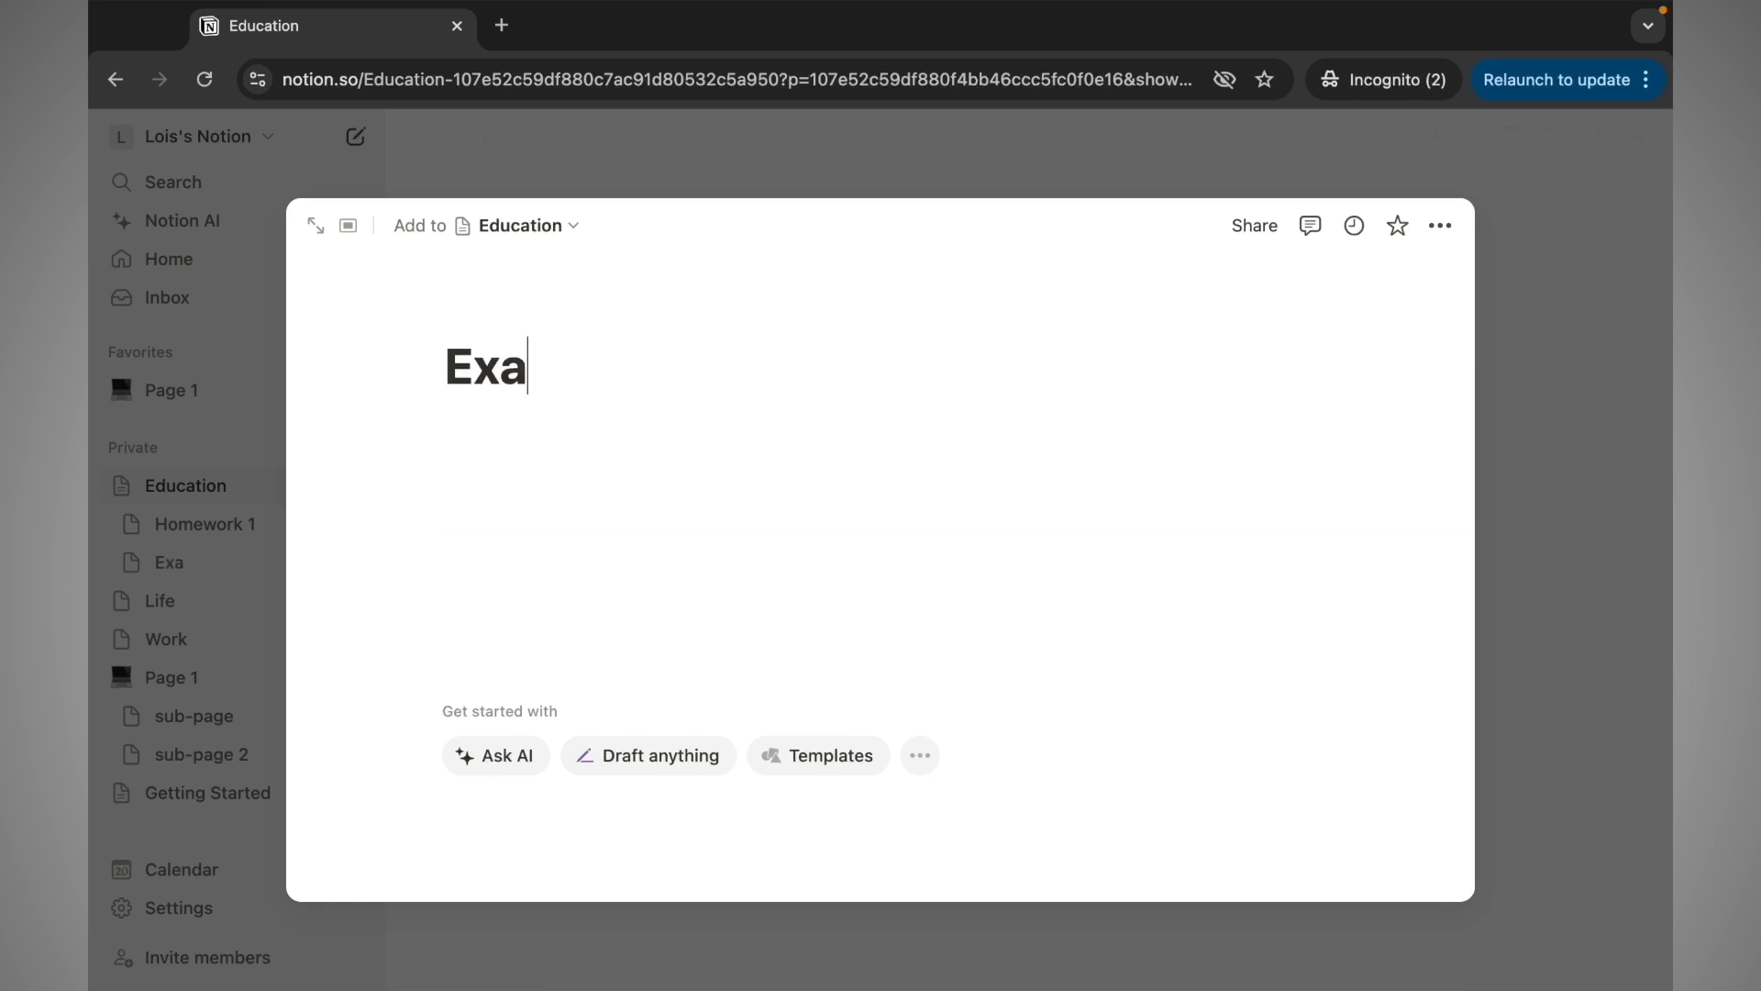
pyautogui.write('m Prep')
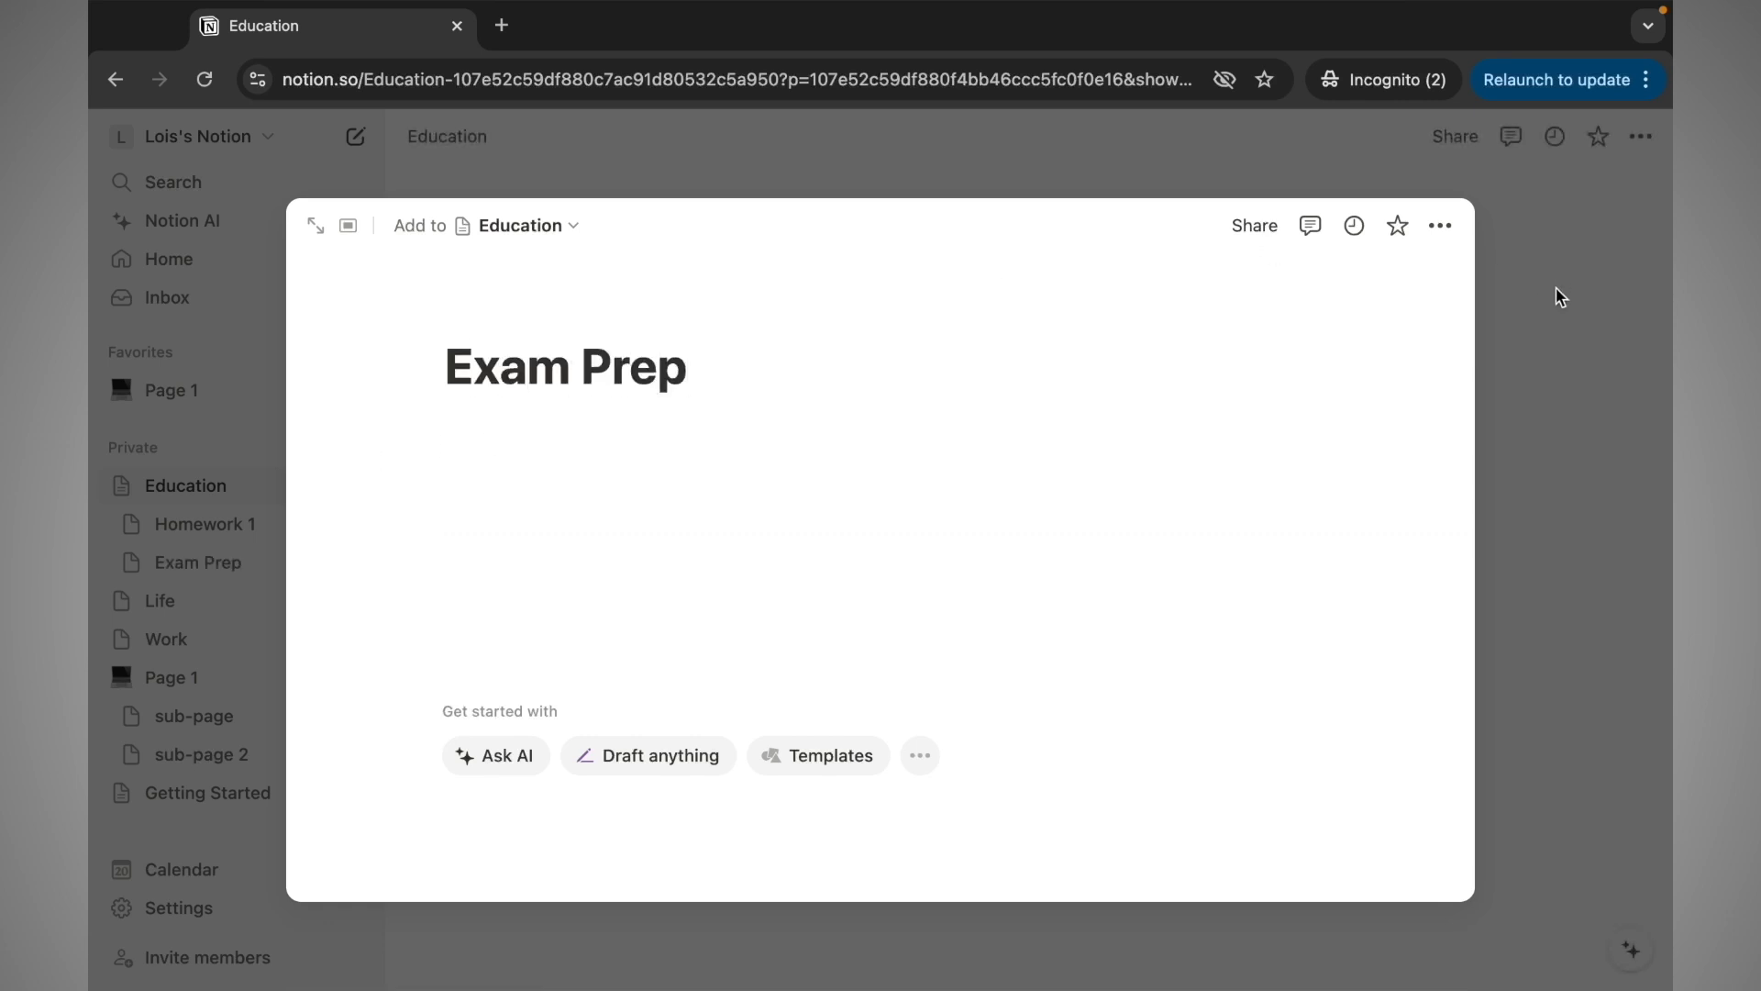
pyautogui.click(1550, 390)
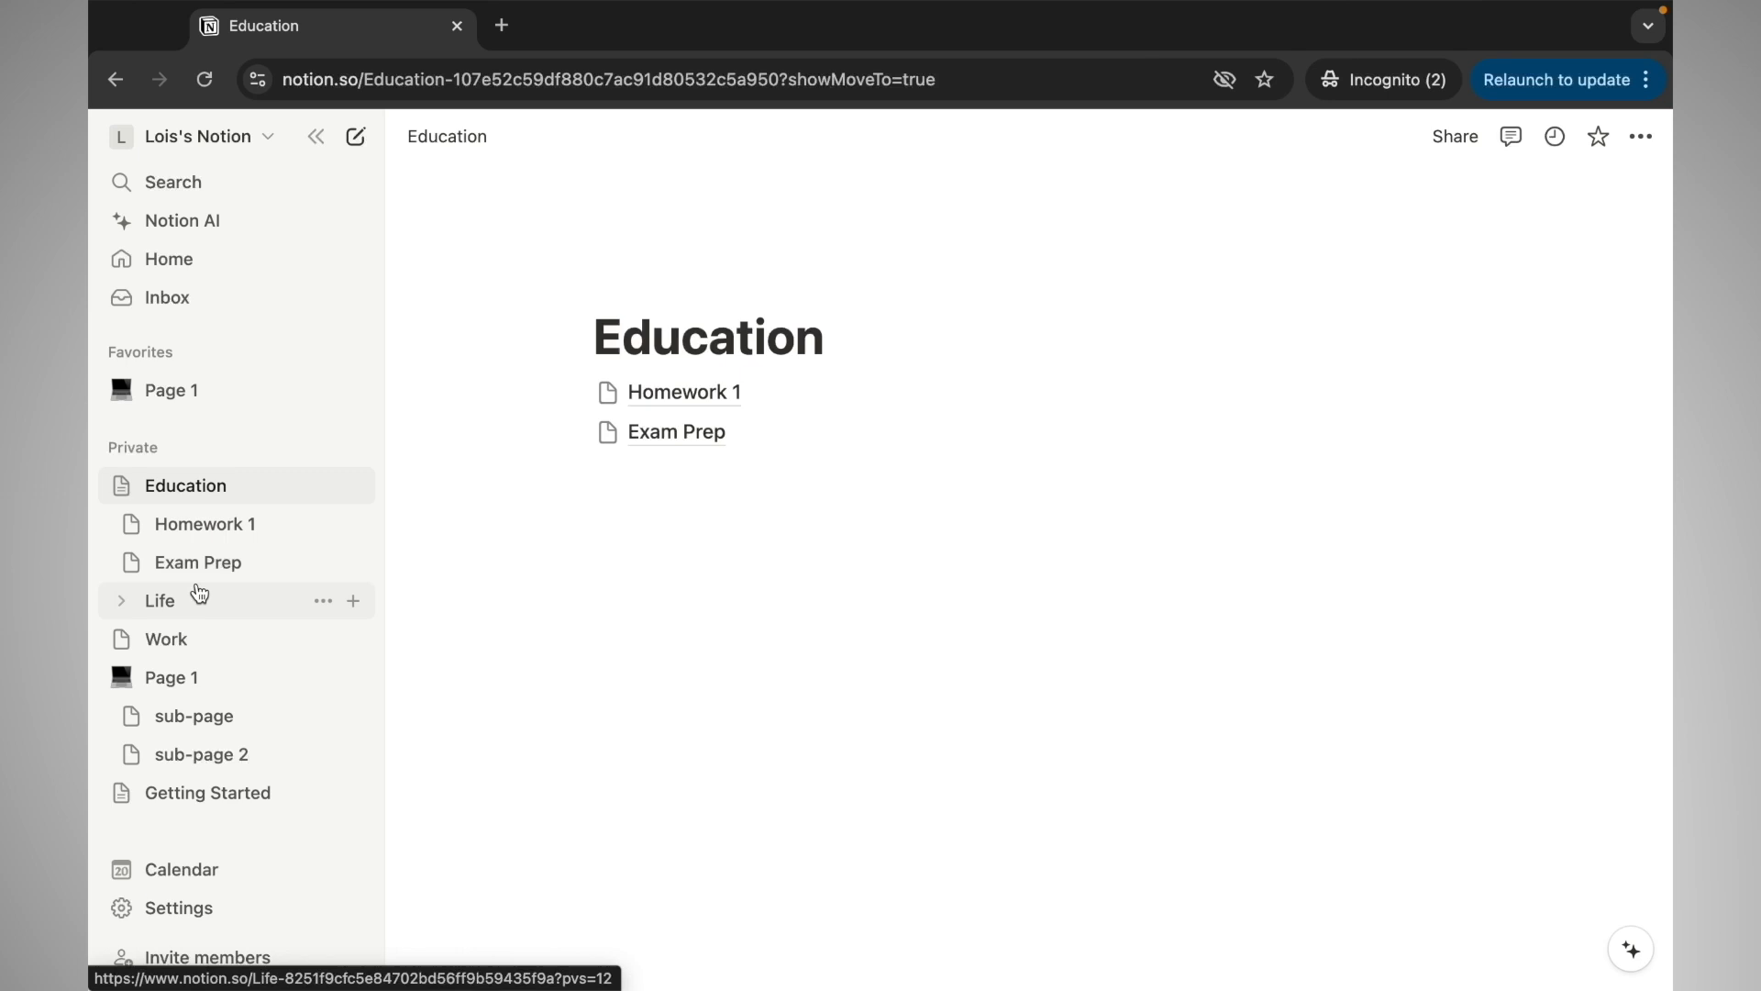
# Add 'Habits Tracker' and 'Weekly Shopping List' sub-pages inside Life
pyautogui.click(132, 605)
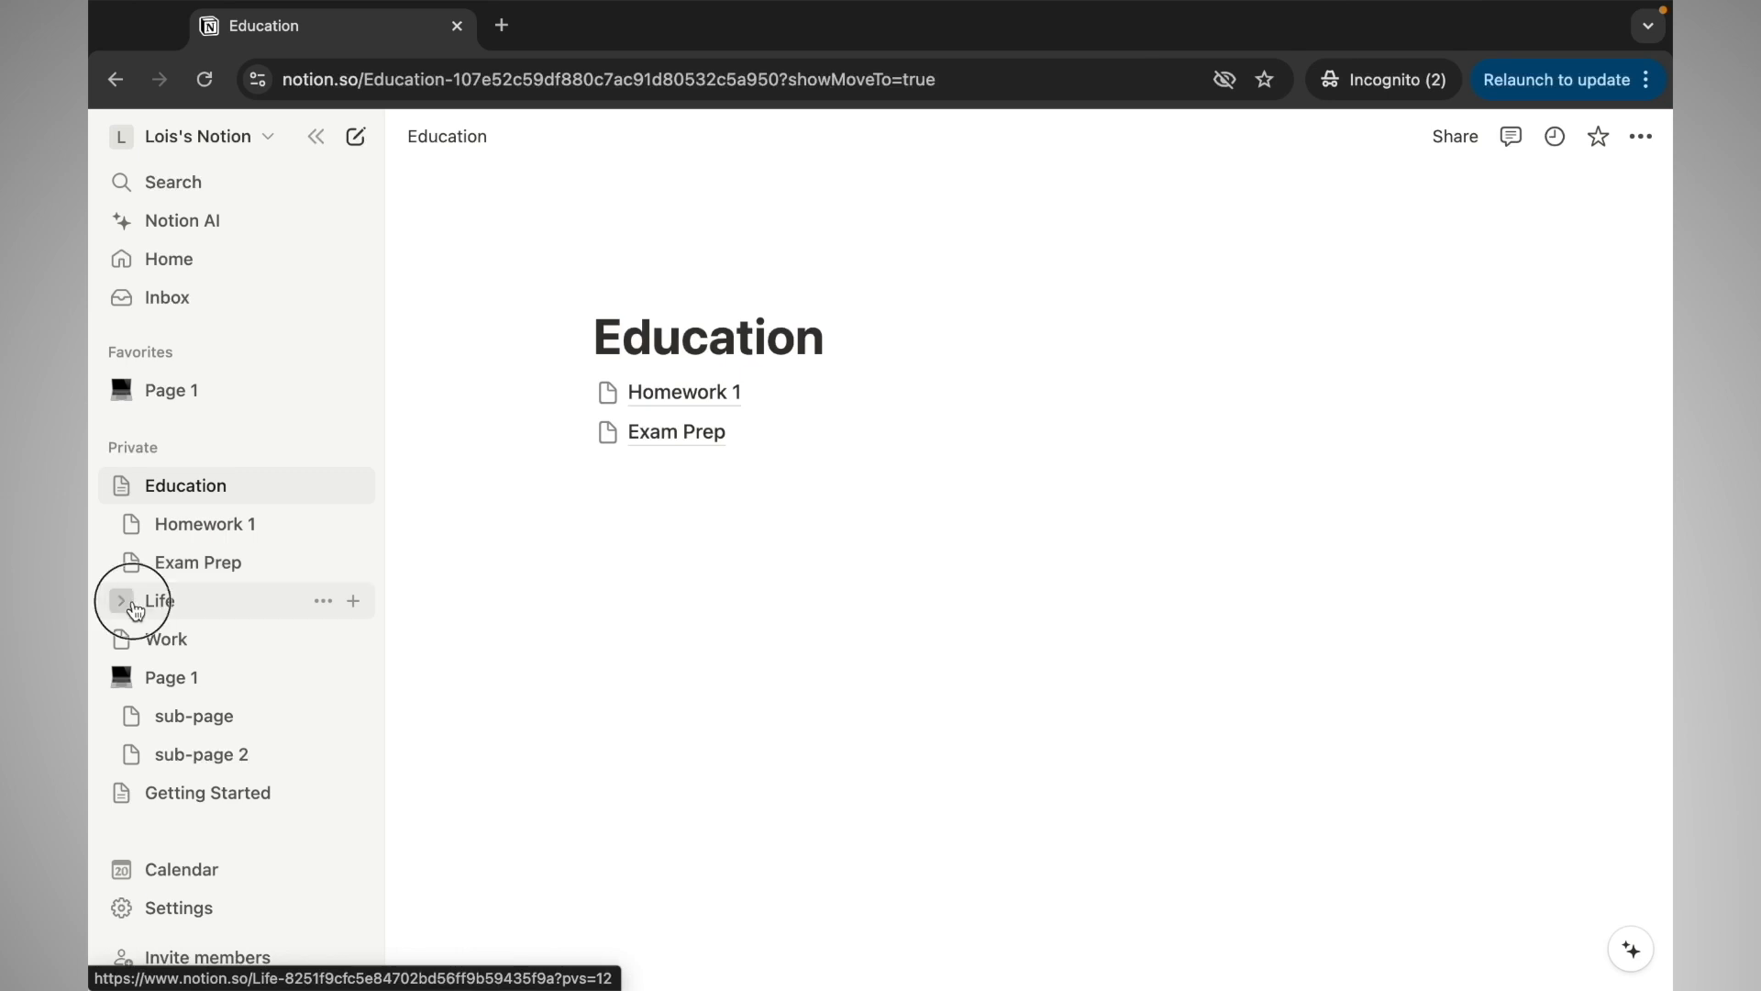
pyautogui.click(352, 600)
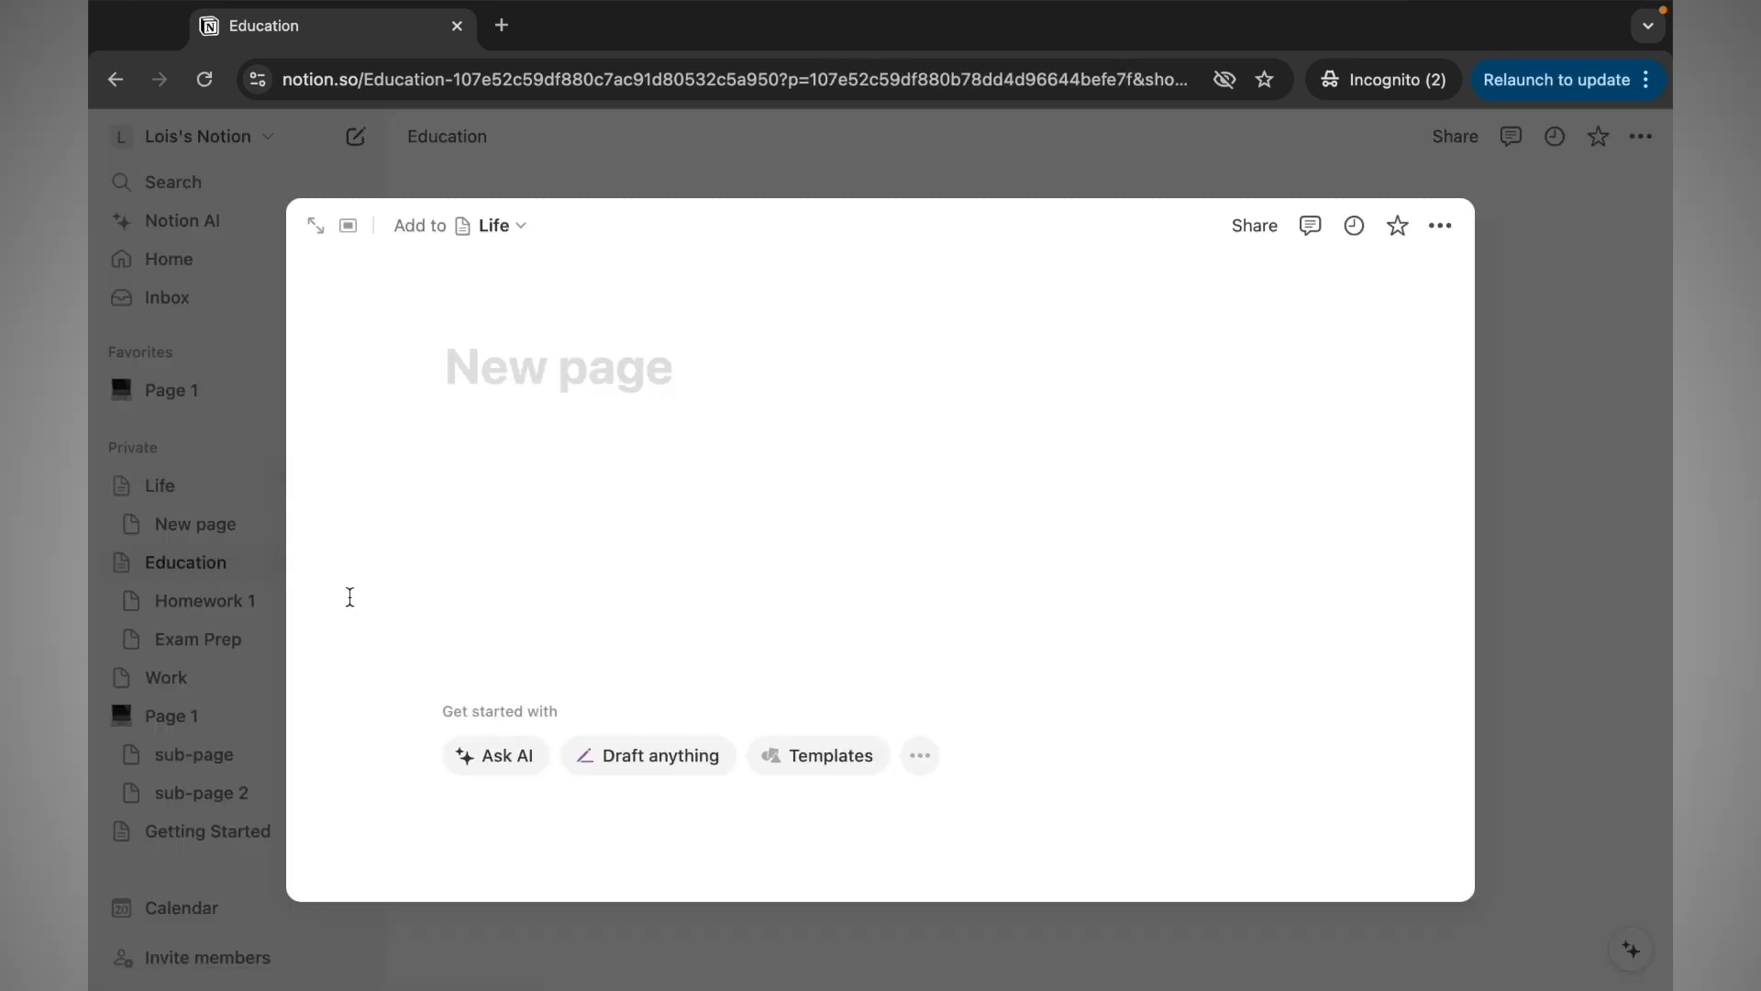
pyautogui.write('Habits')
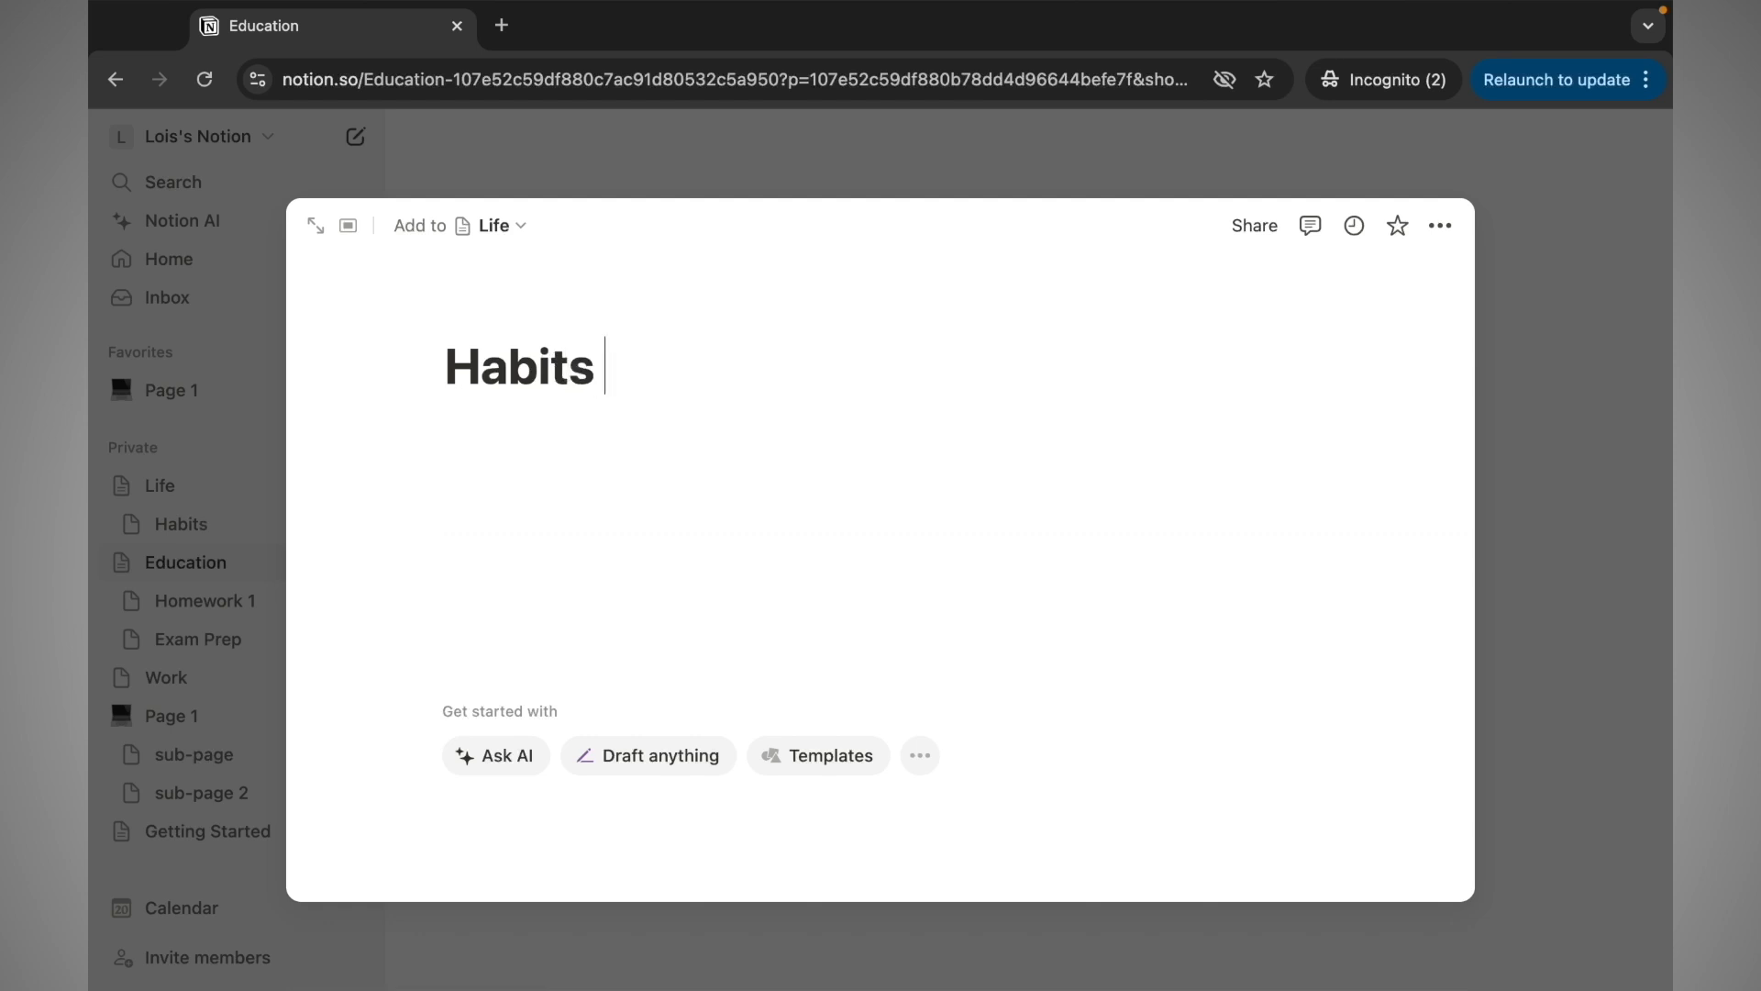
pyautogui.write(' Track')
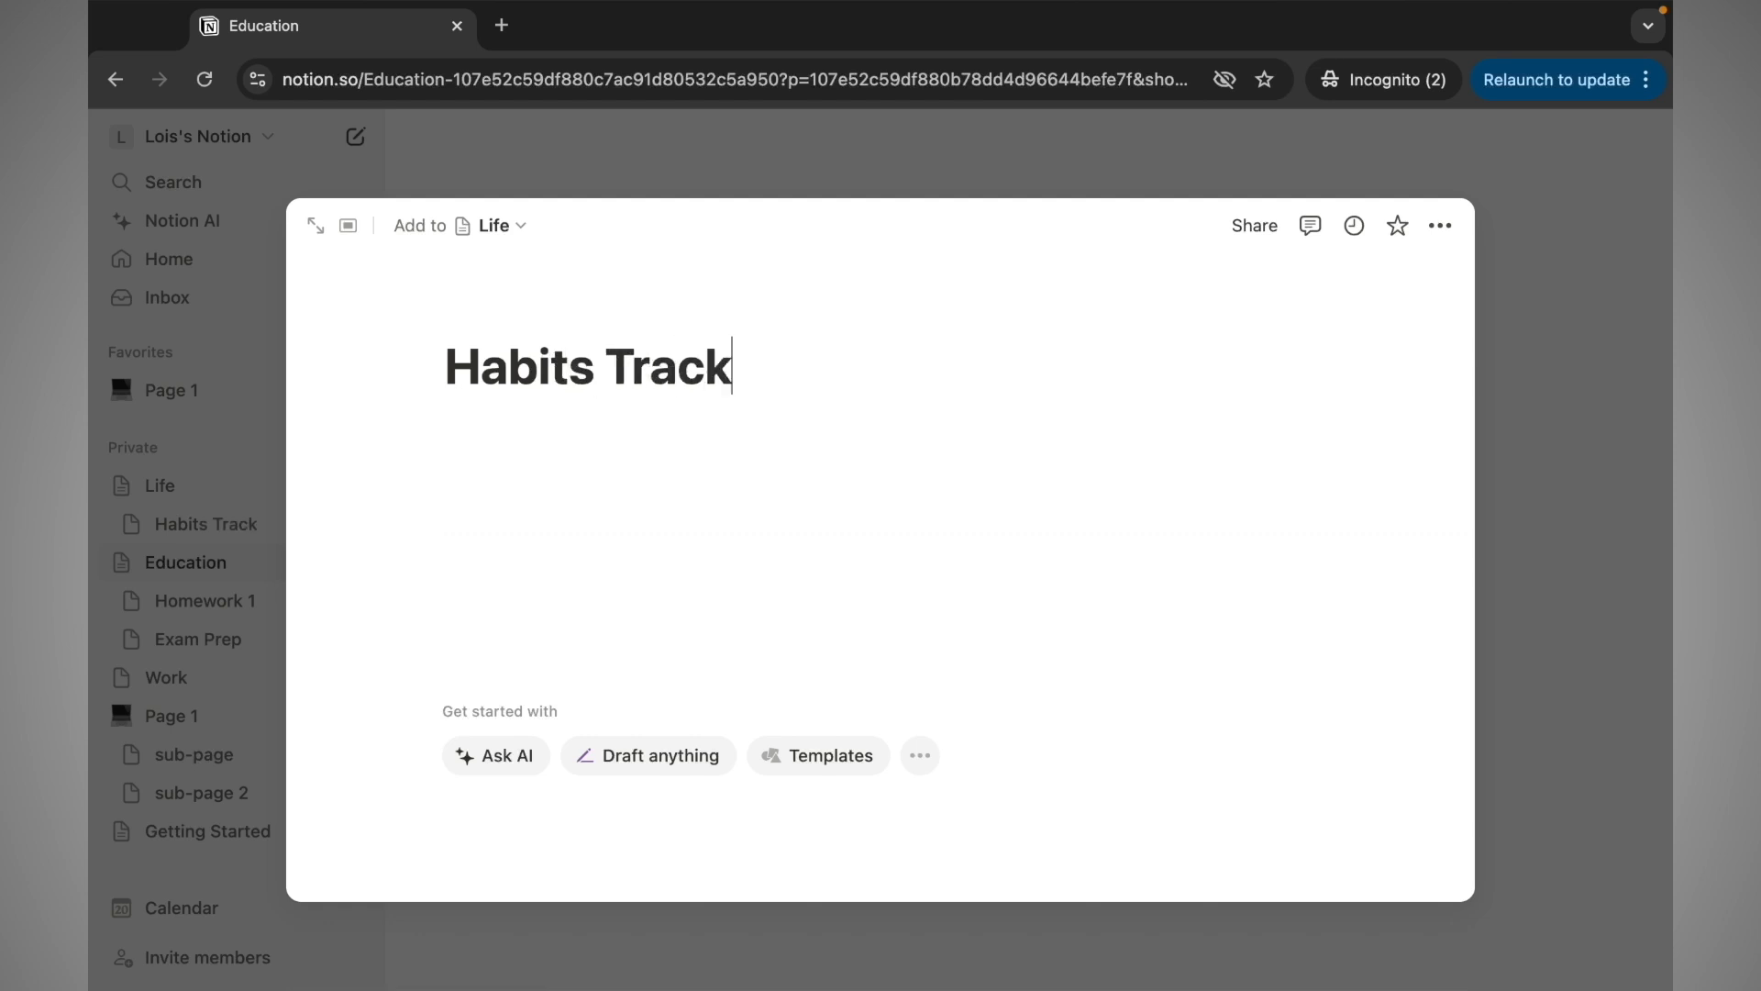
pyautogui.write('er')
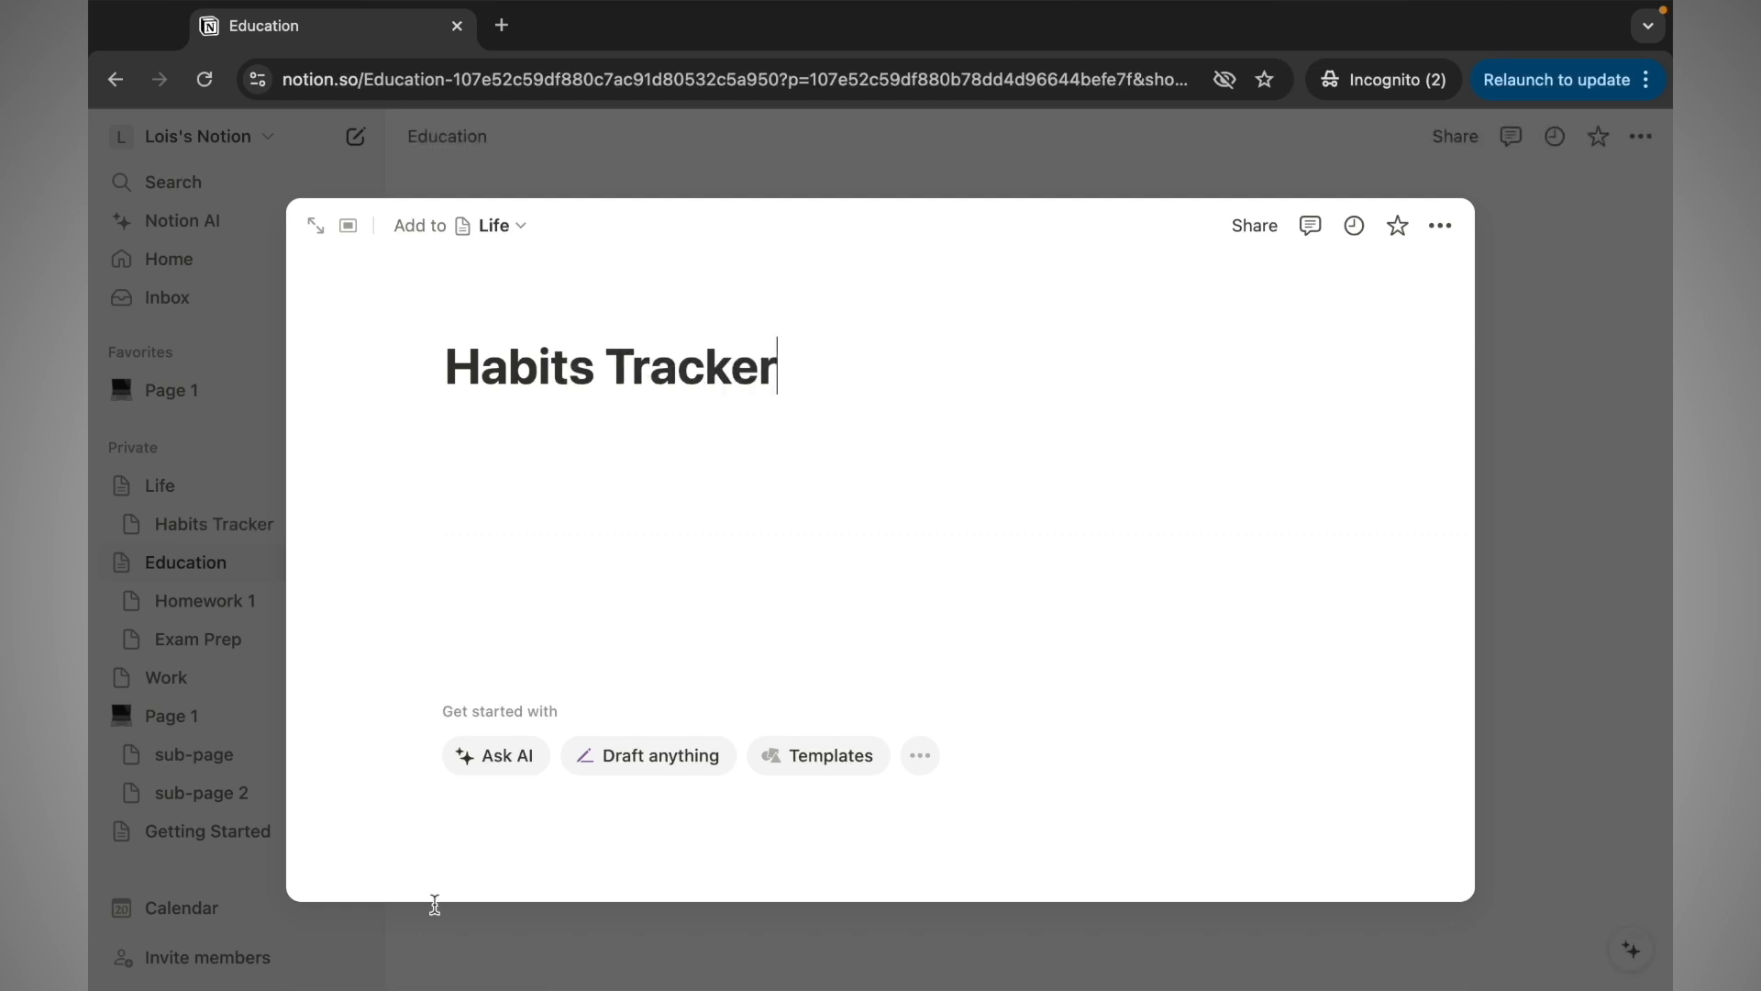
pyautogui.click(444, 936)
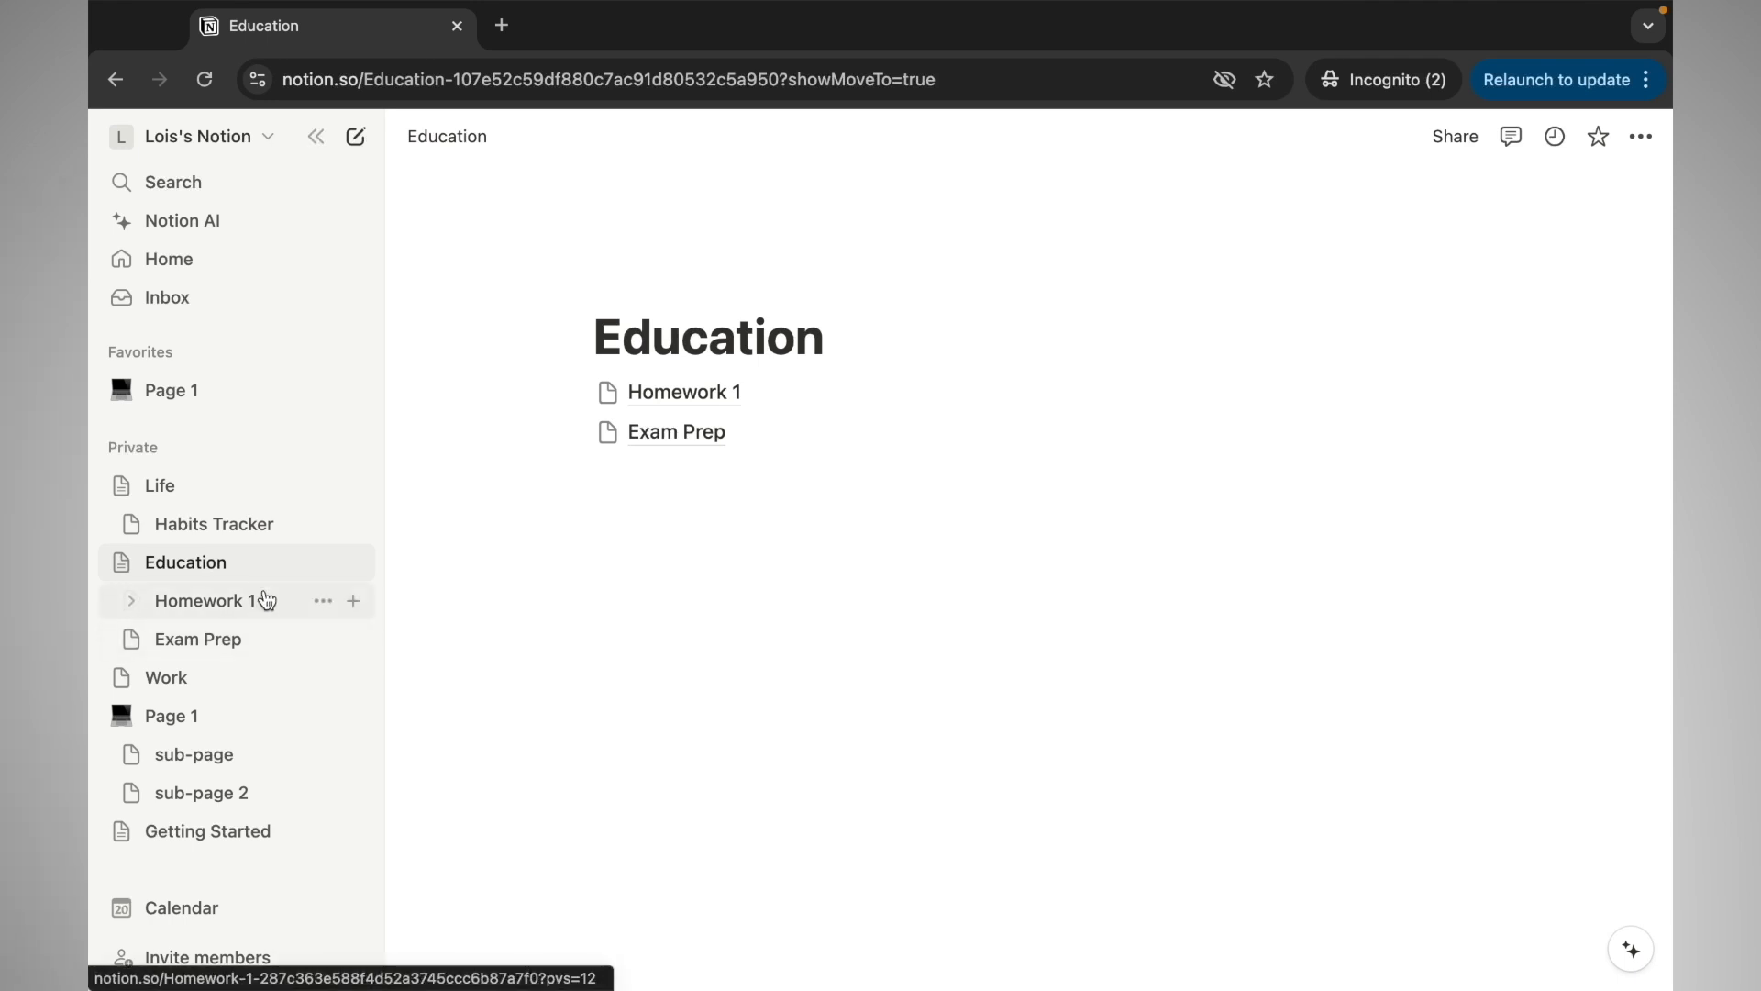
pyautogui.click(354, 486)
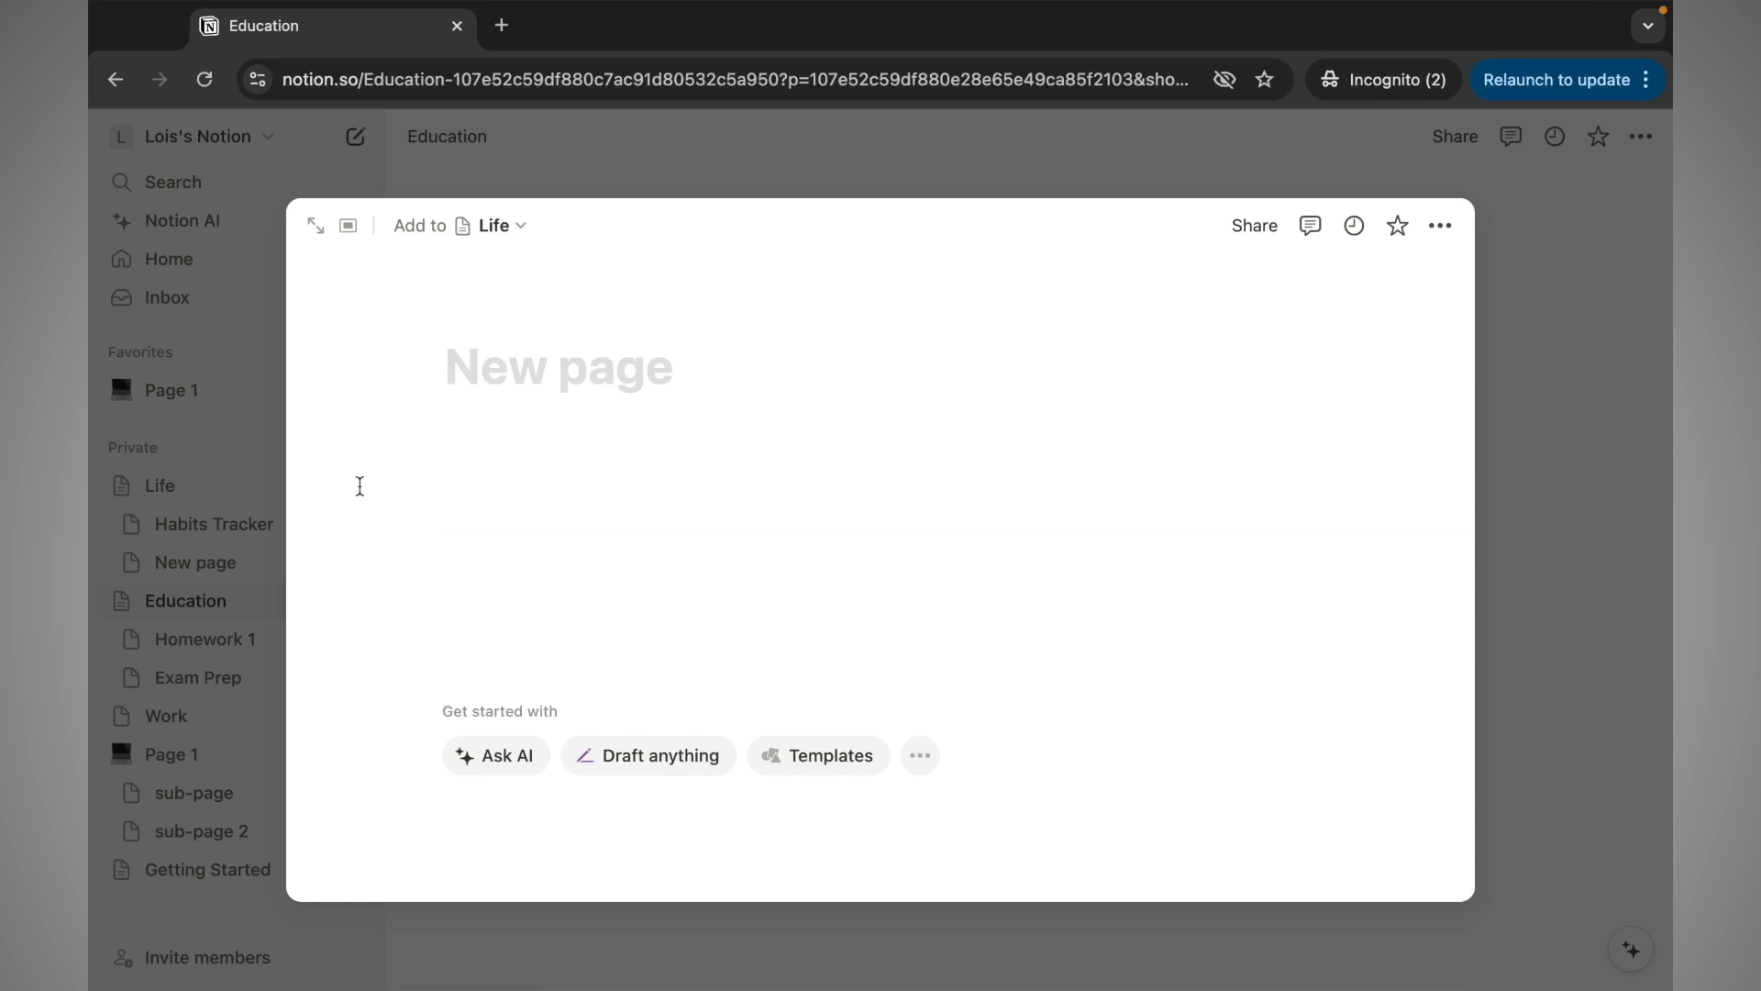
pyautogui.write('Weekly ')
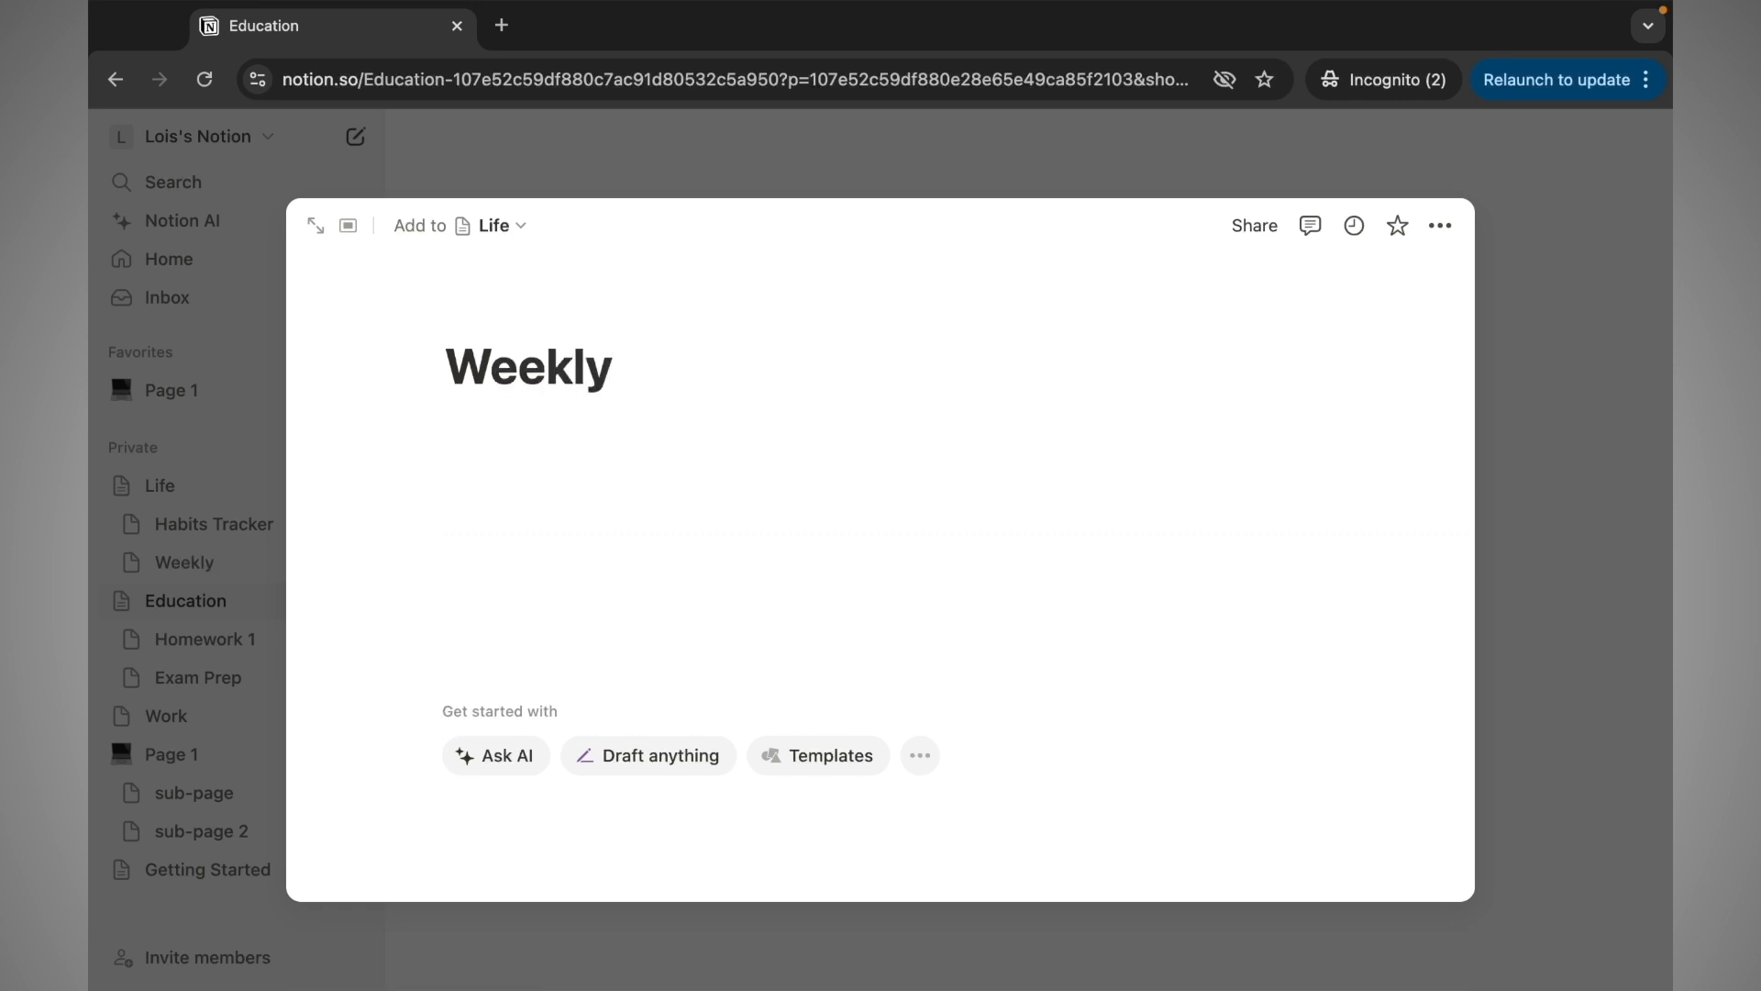
pyautogui.write('Shoppin')
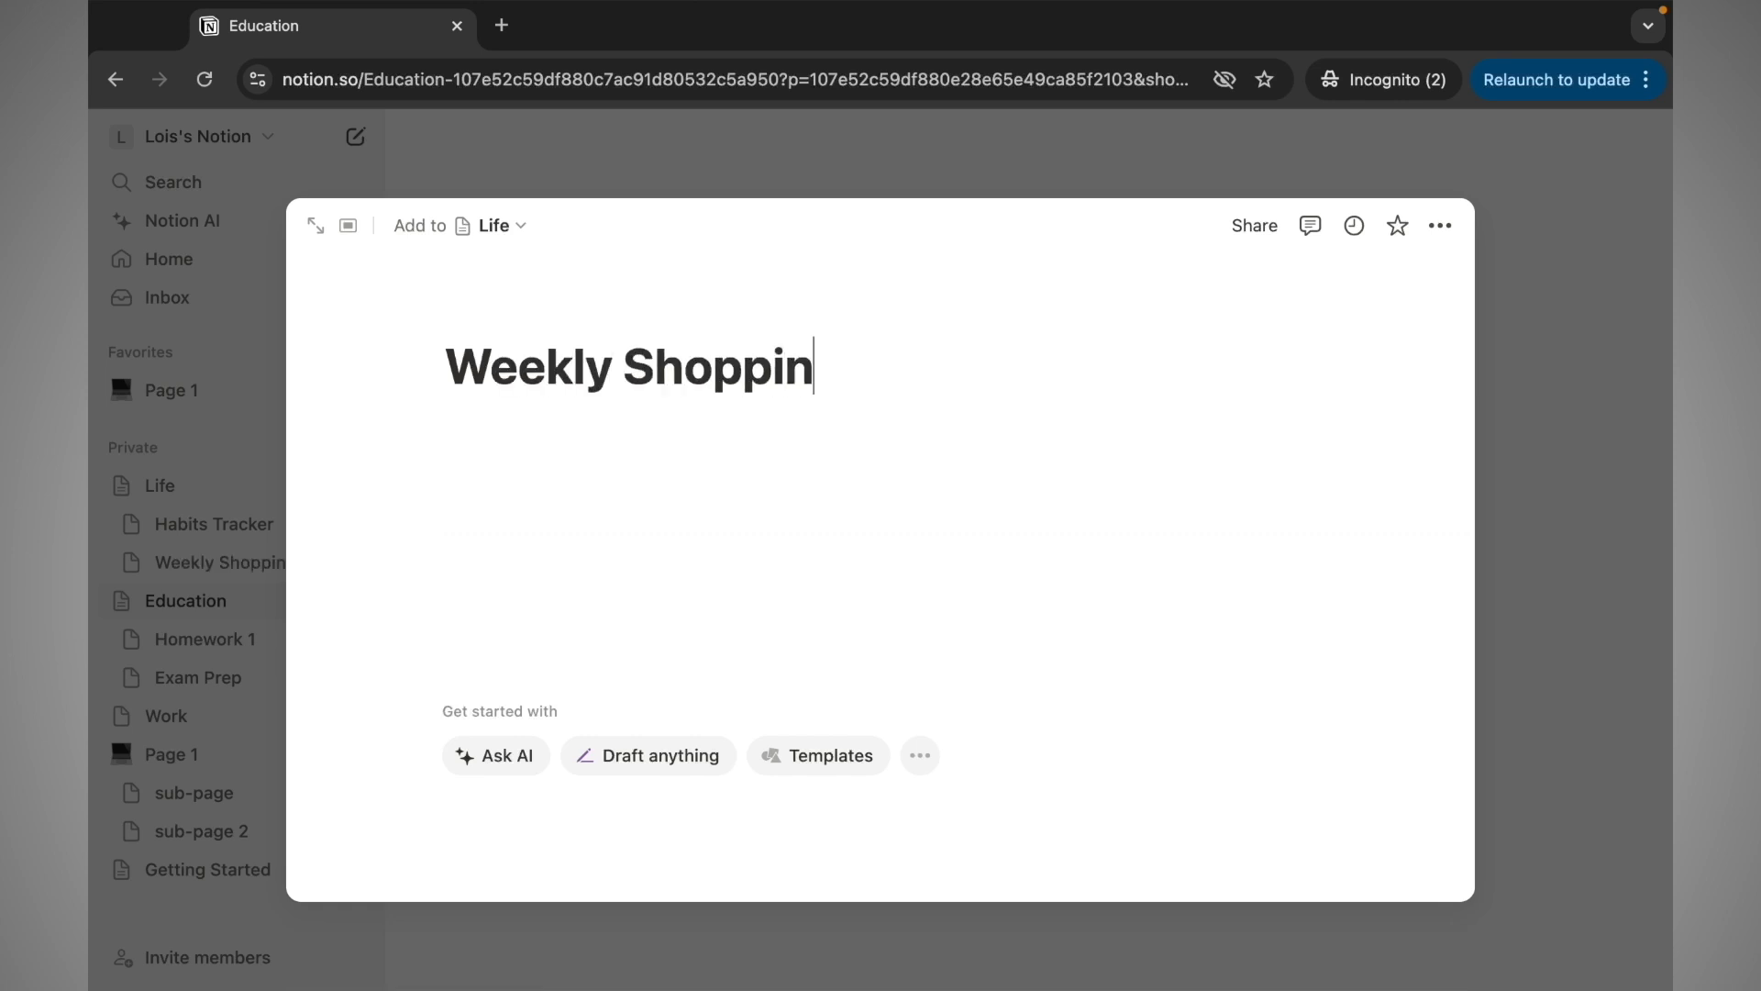
pyautogui.write('g List')
pyautogui.click(186, 704)
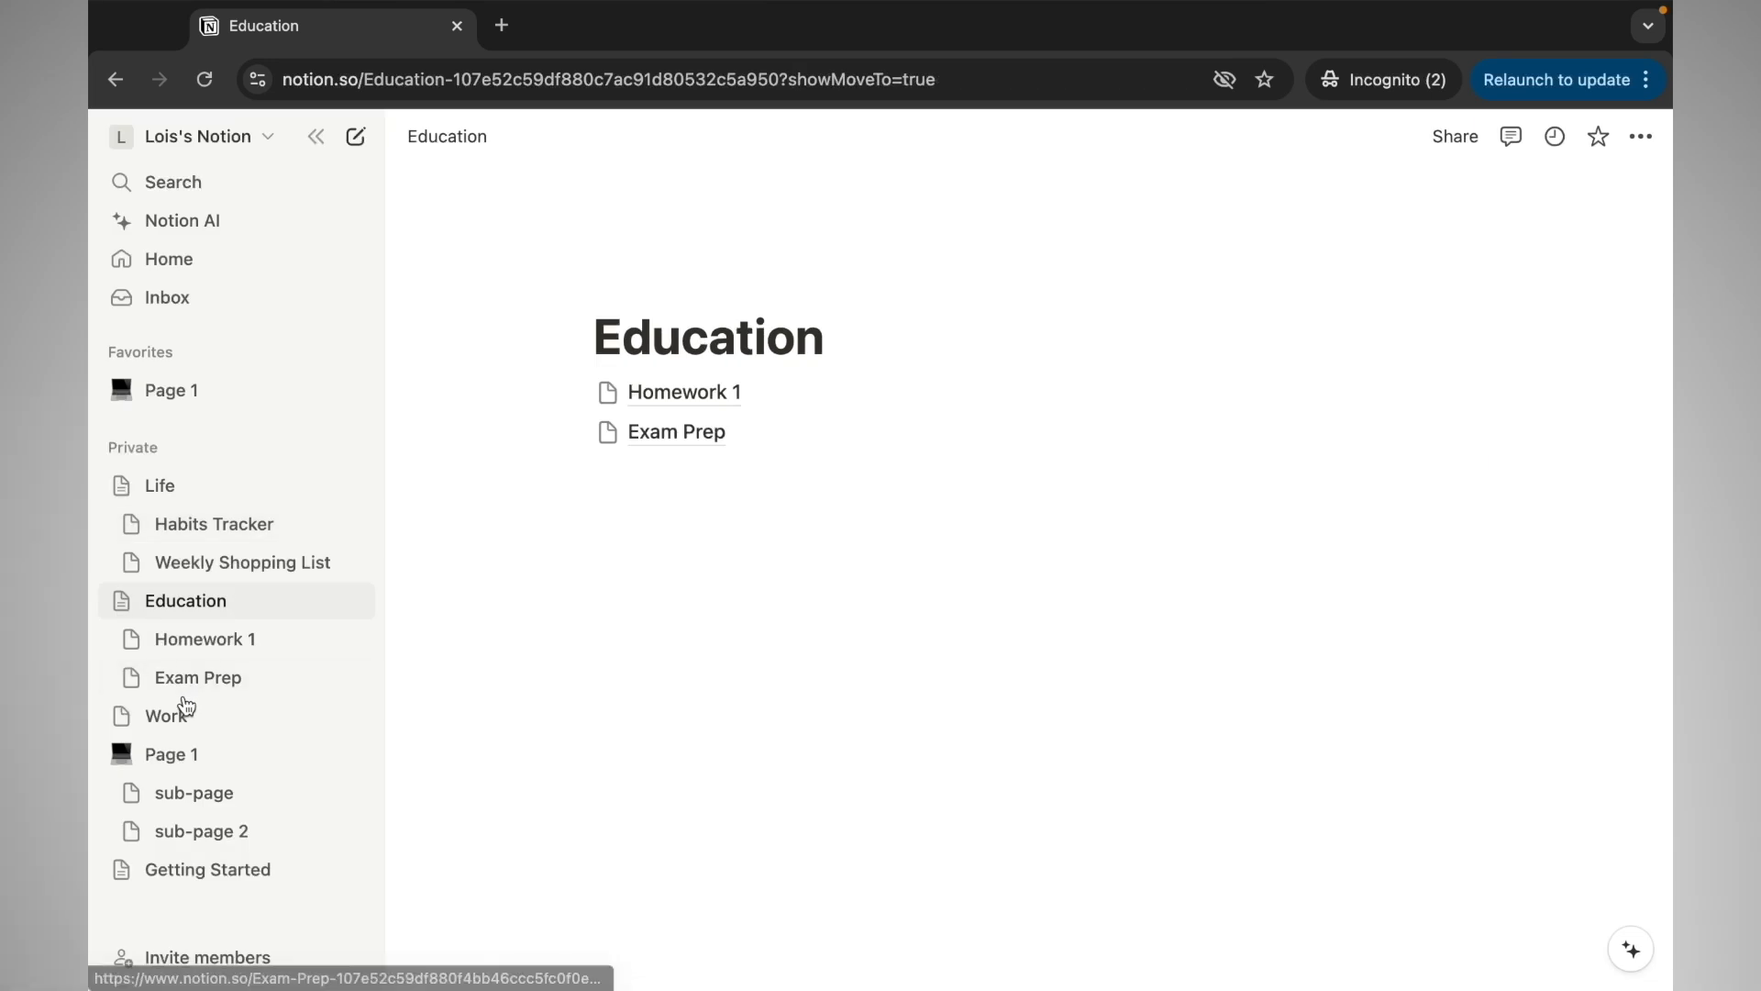
# Add a 'Weekly to-do list' sub-page inside Work
pyautogui.click(353, 718)
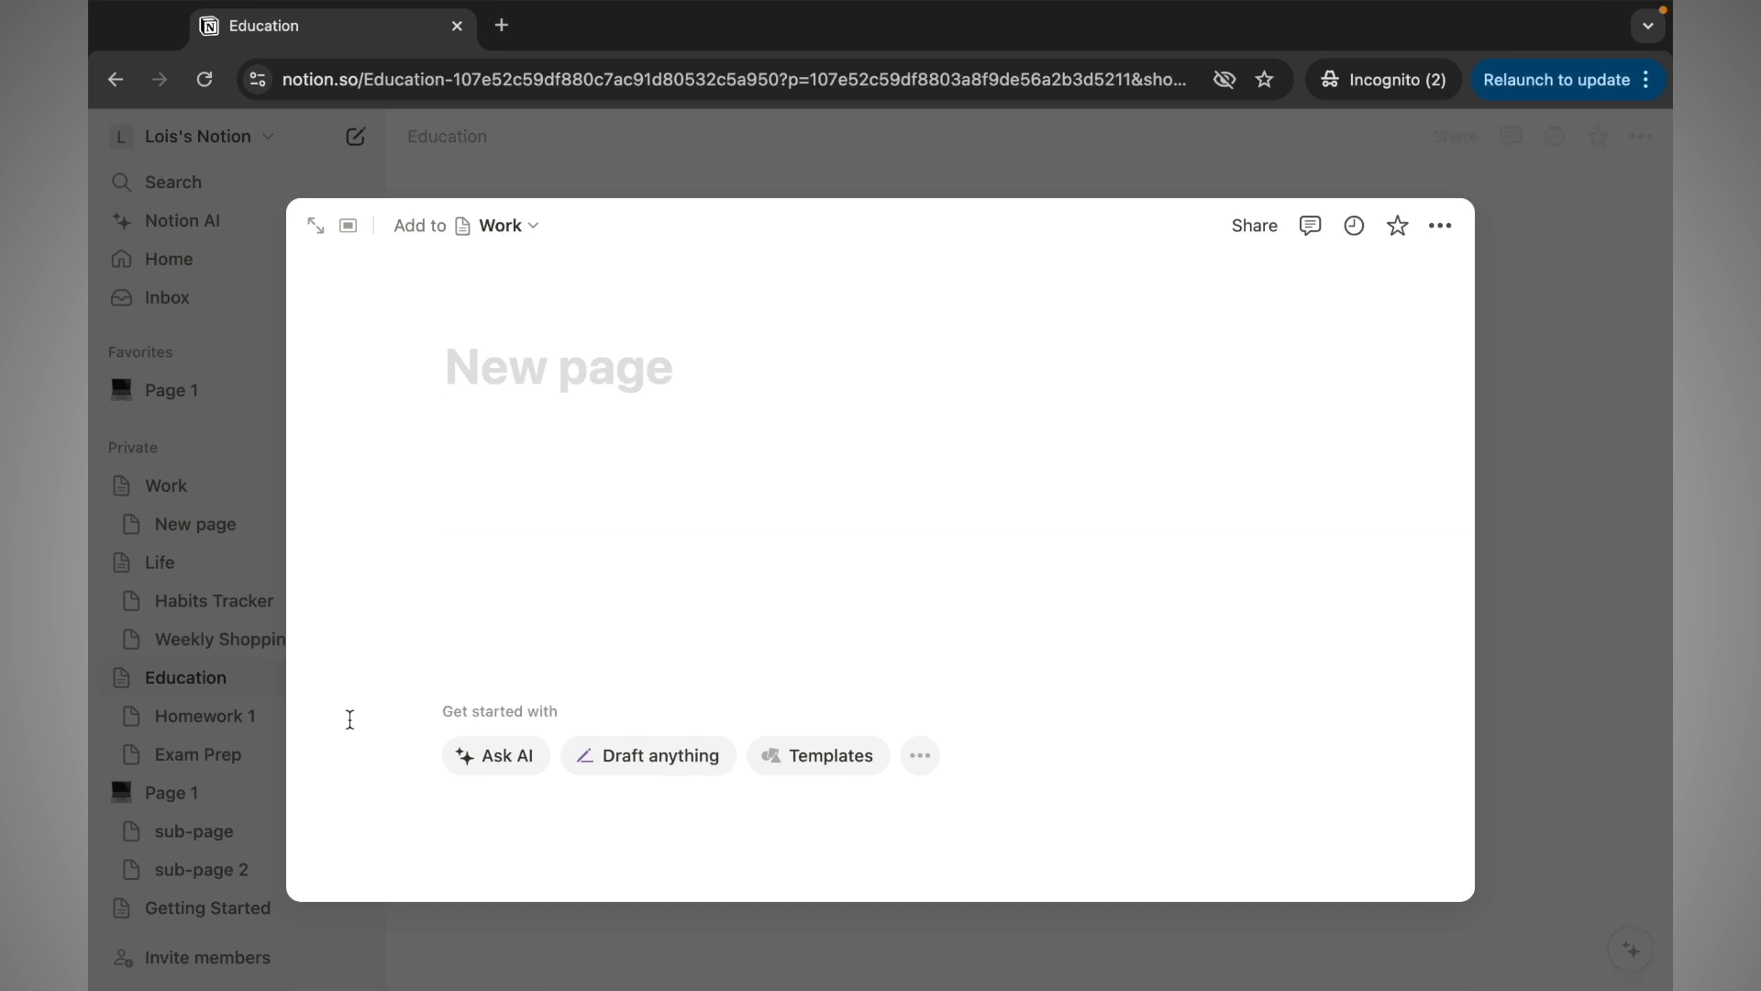
pyautogui.write('Weekl')
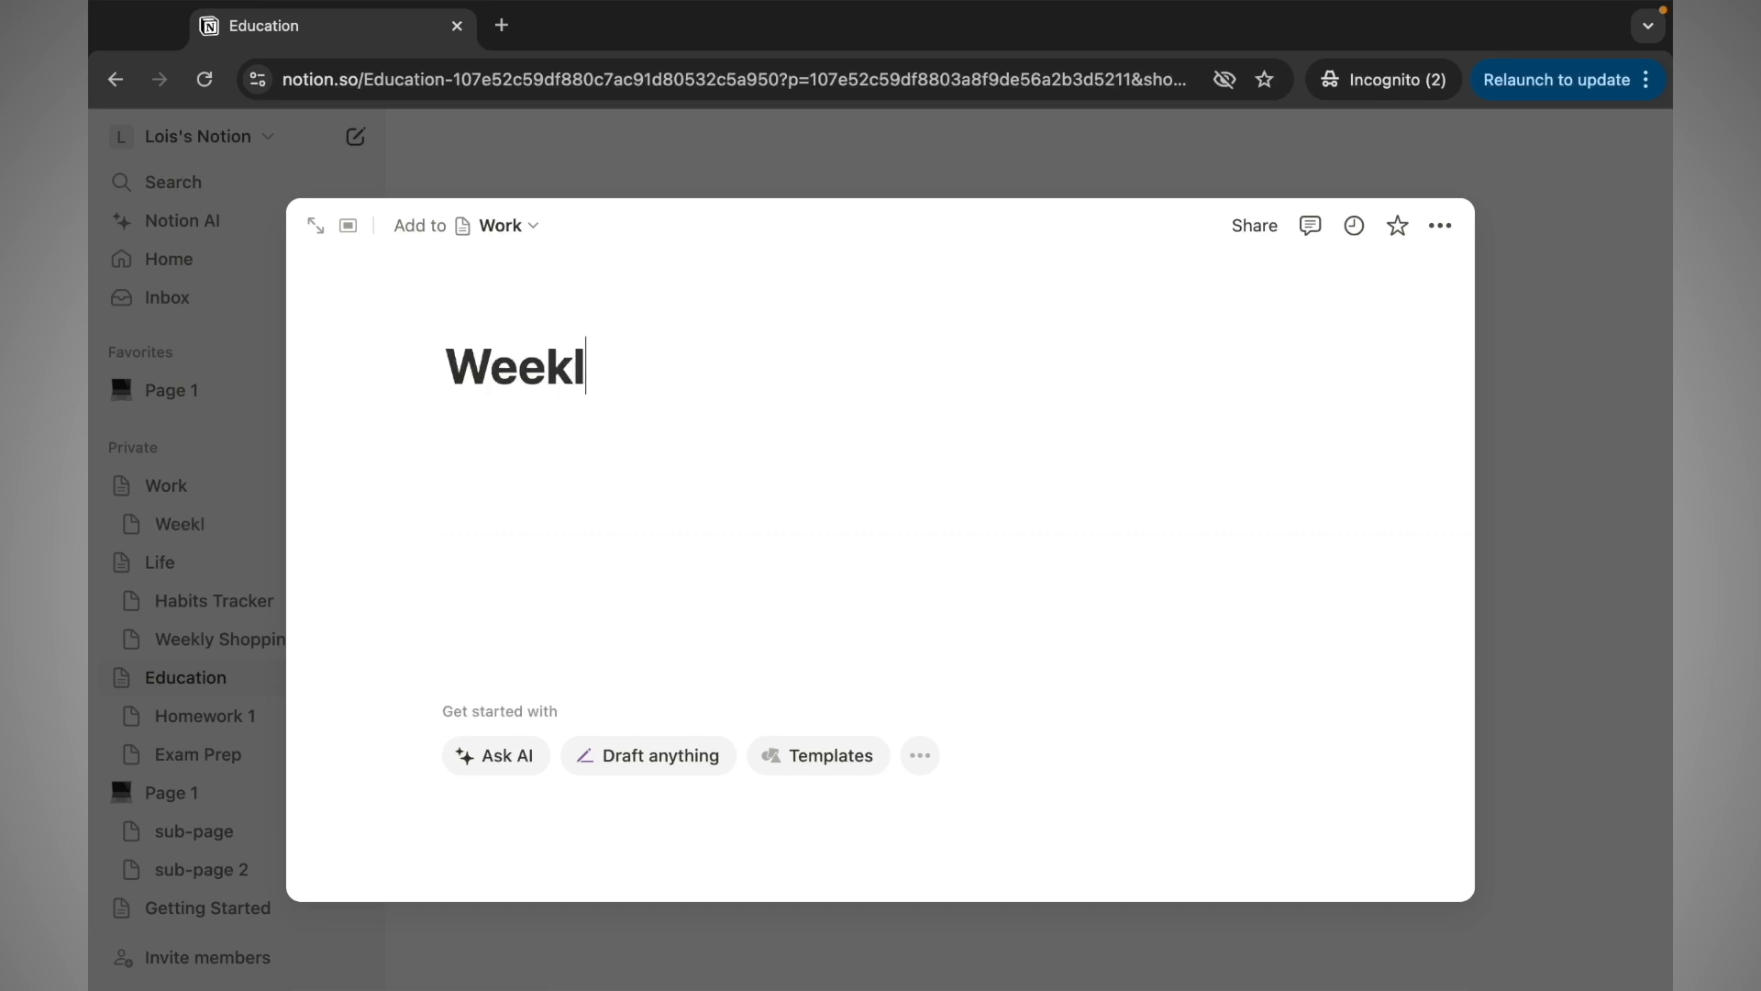
pyautogui.write('y to-do')
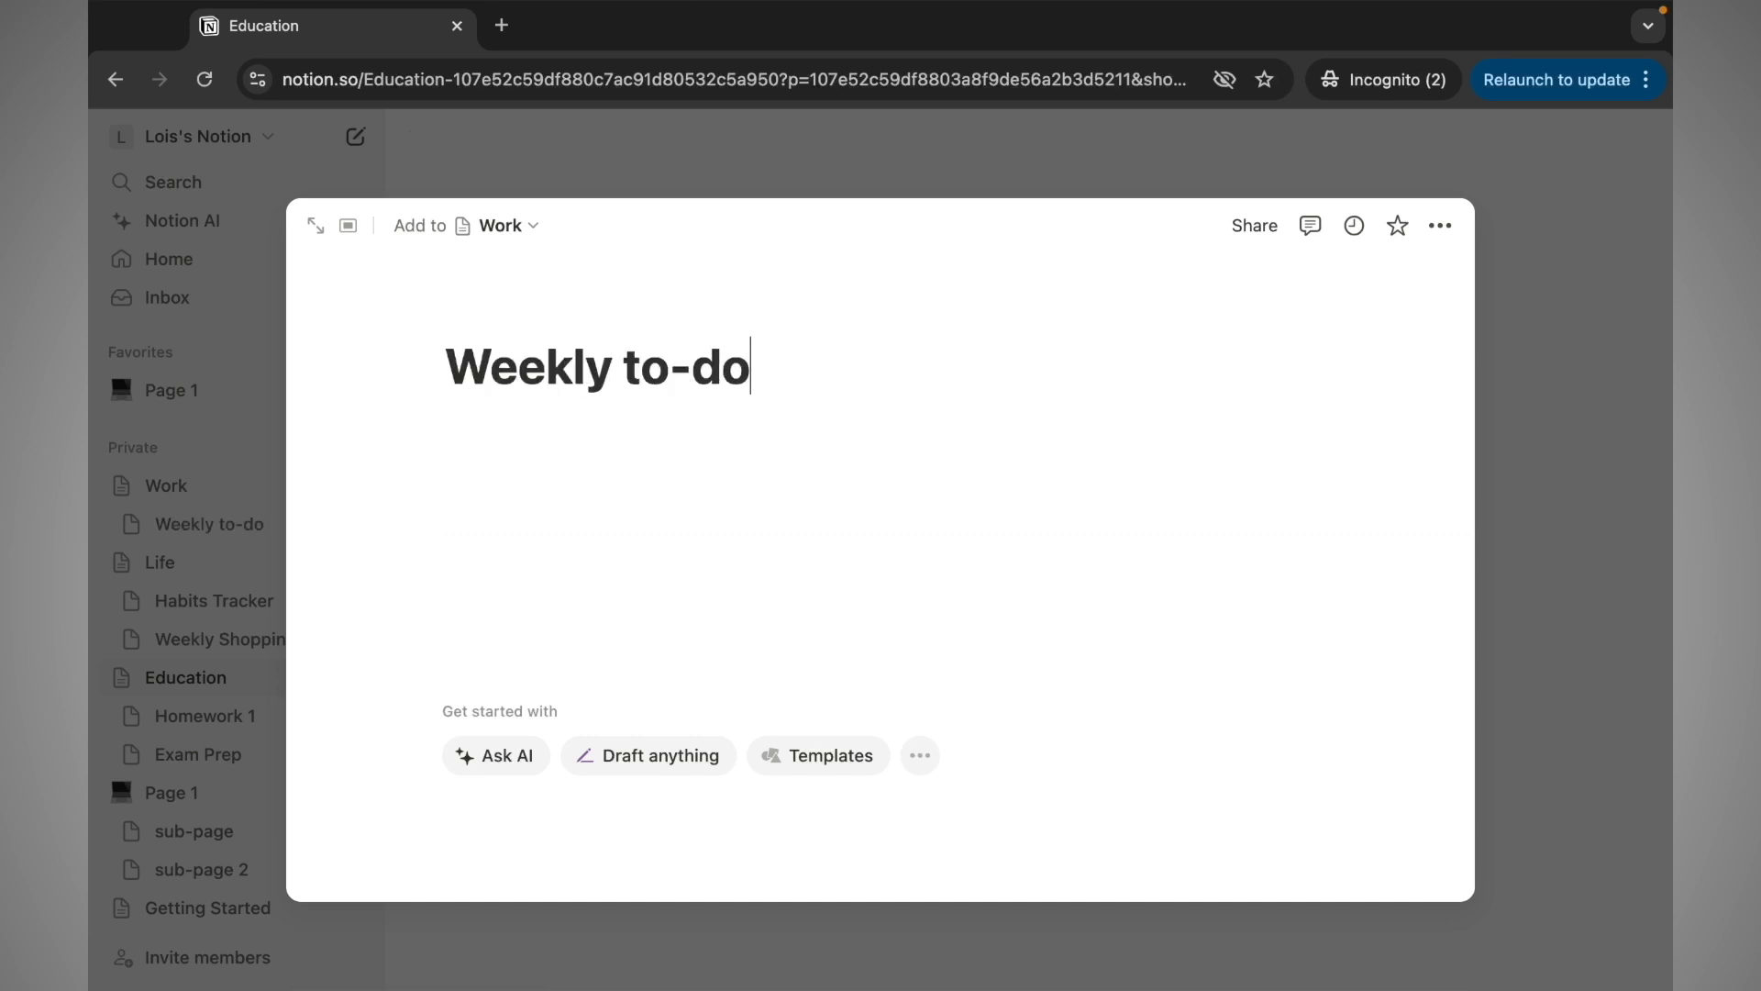
pyautogui.write(' list')
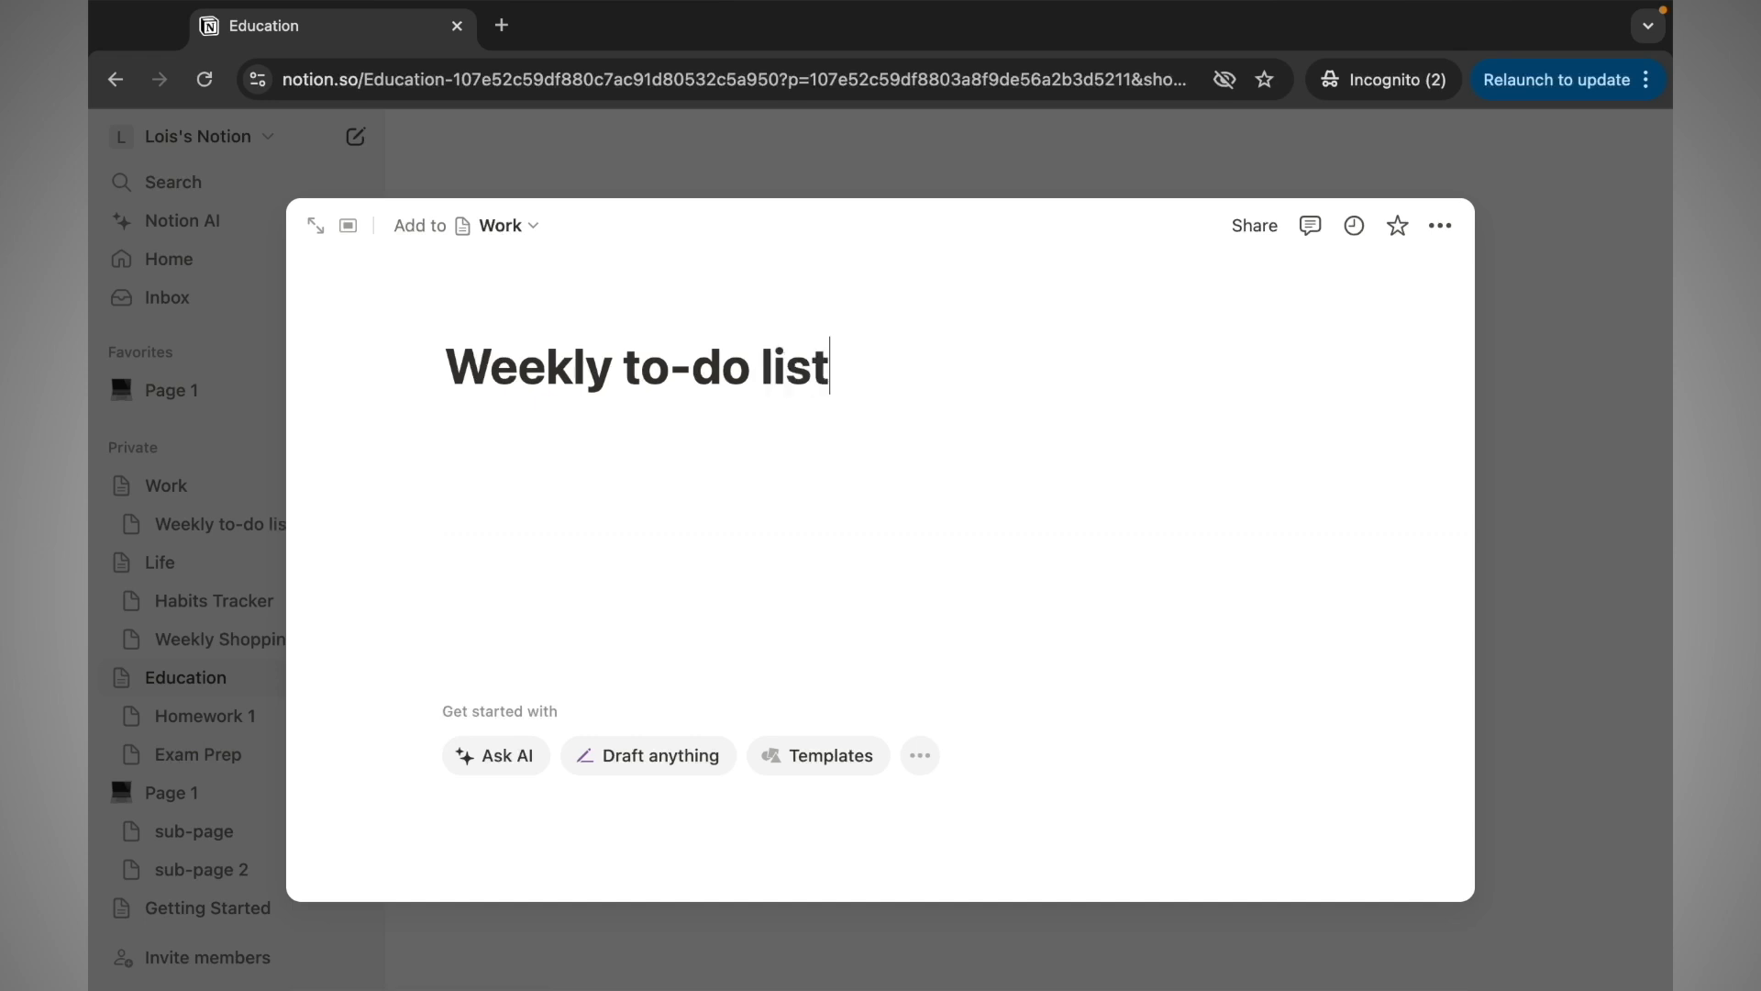
pyautogui.click(1597, 509)
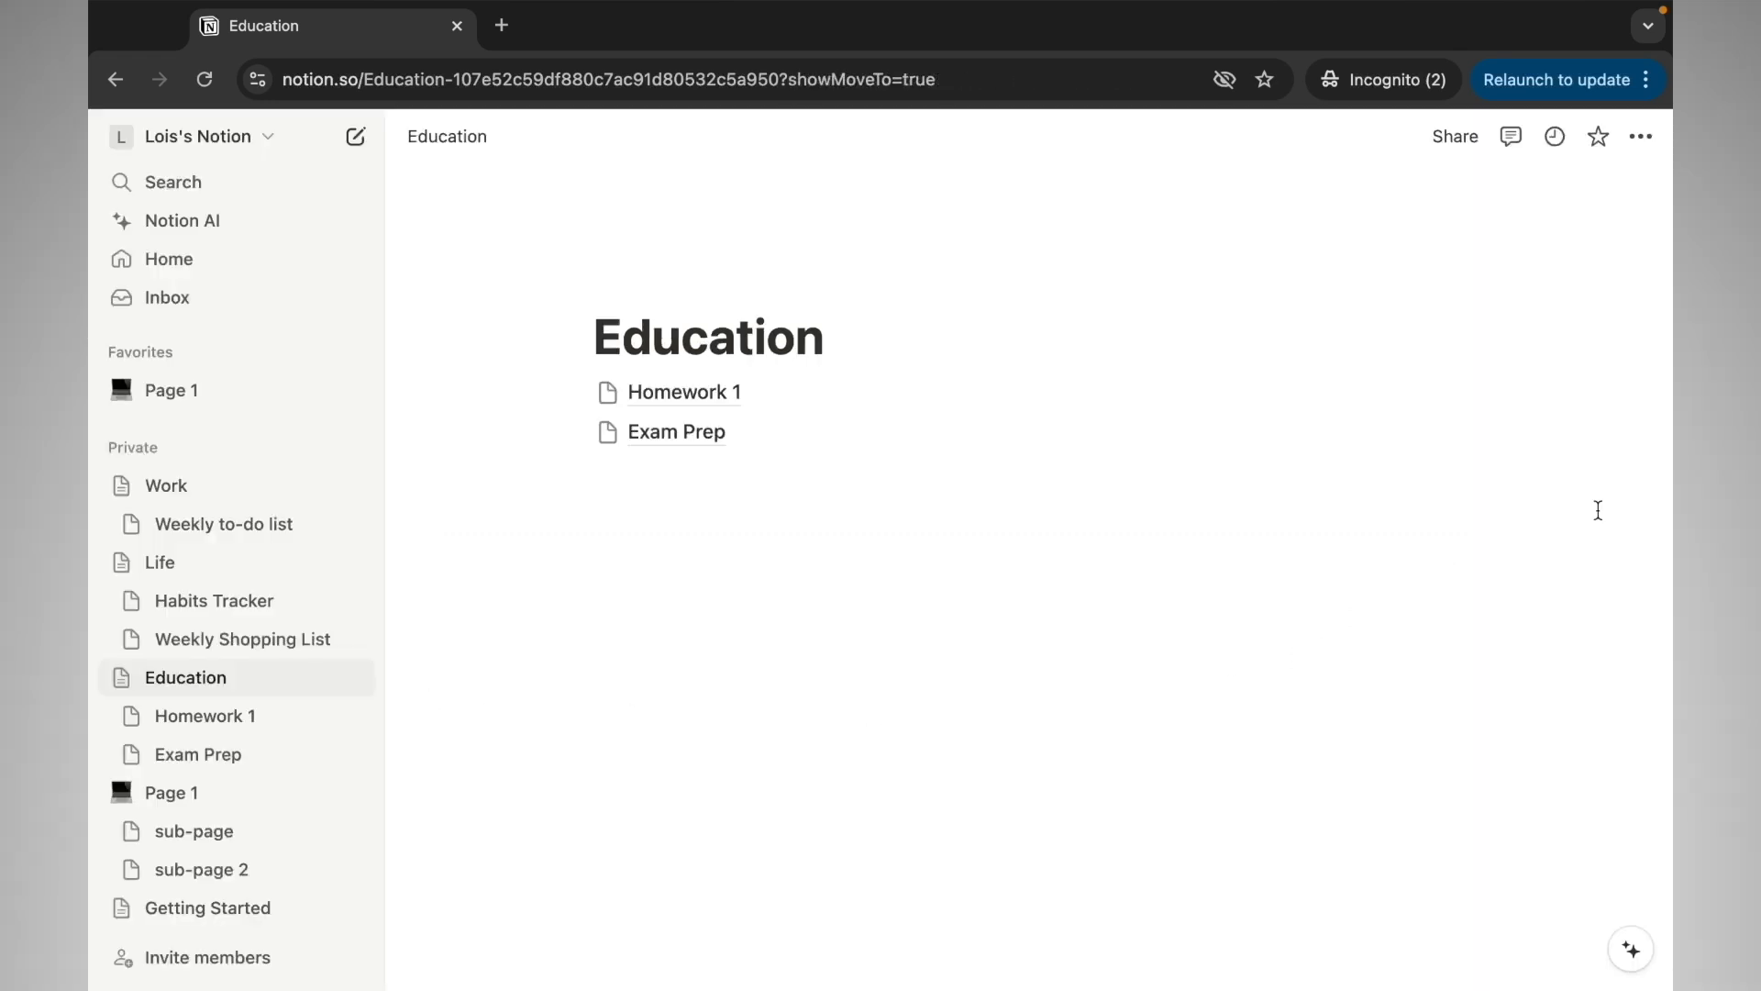